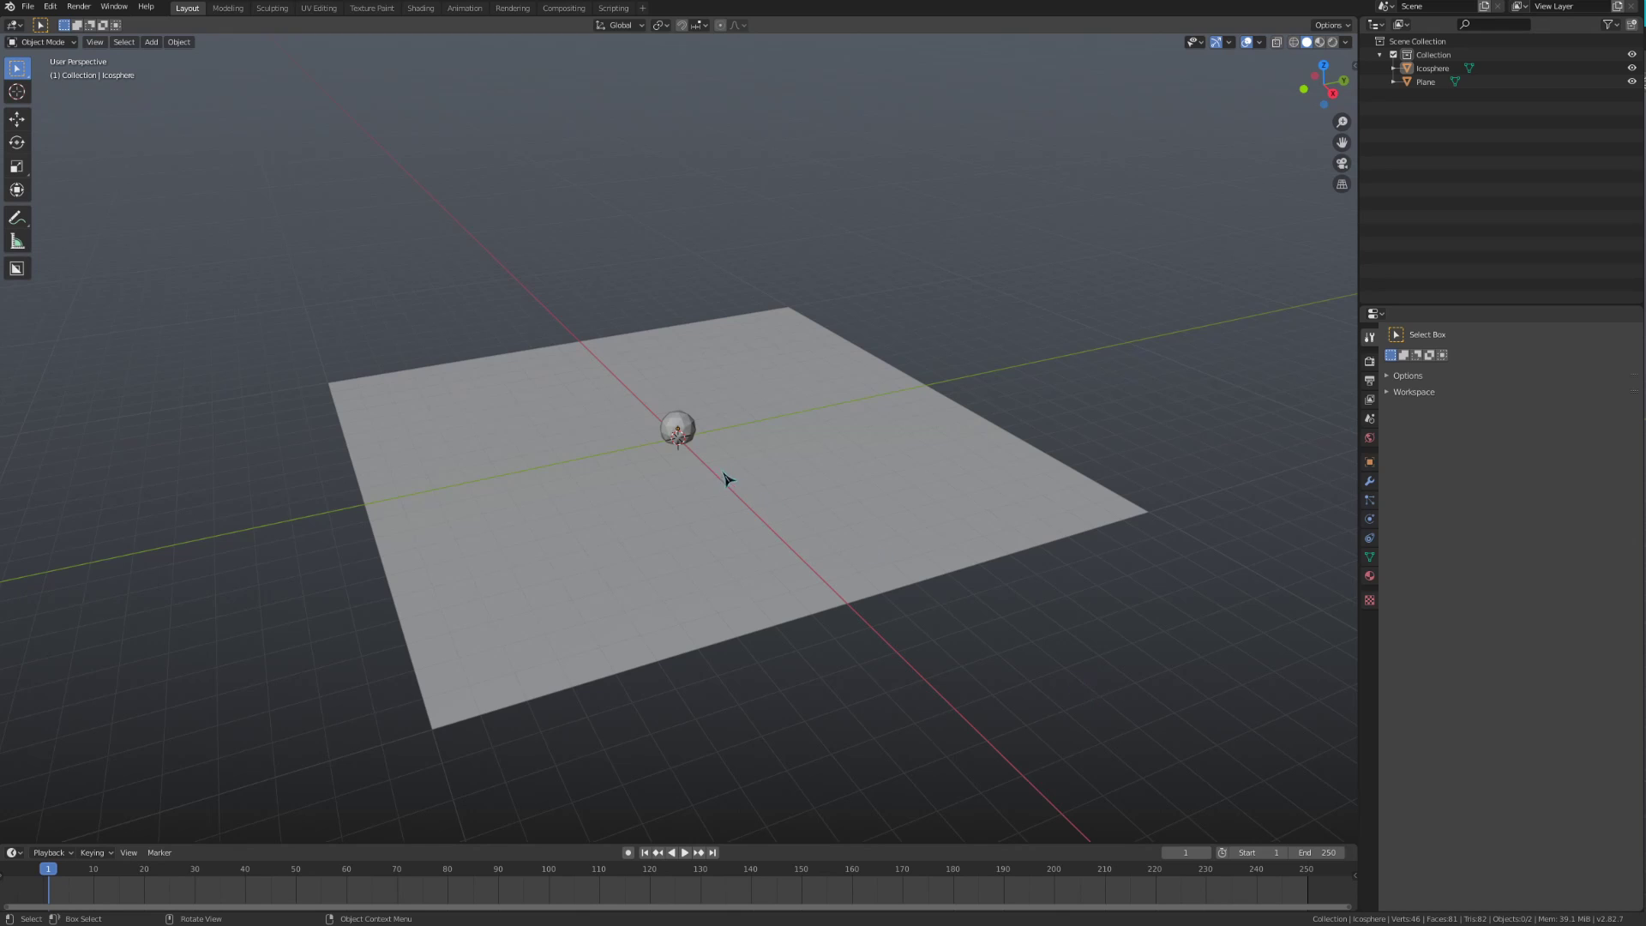
- Select the Plane and enable Dynamic Paint physics on it, with type Canvas
click(860, 567)
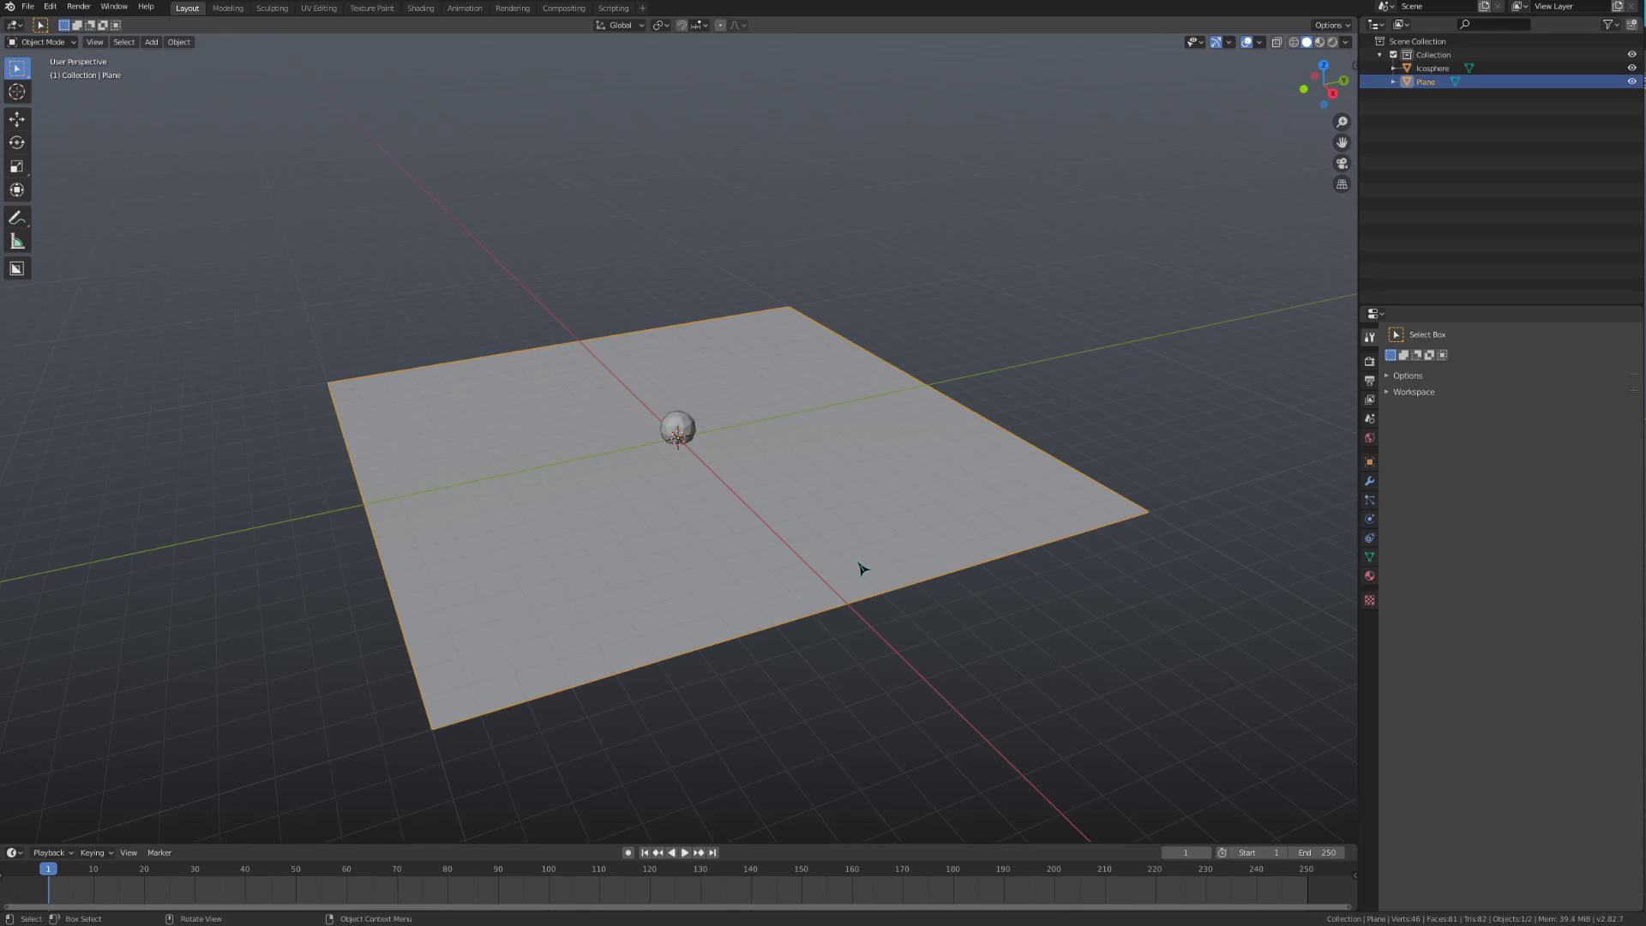
click(1369, 519)
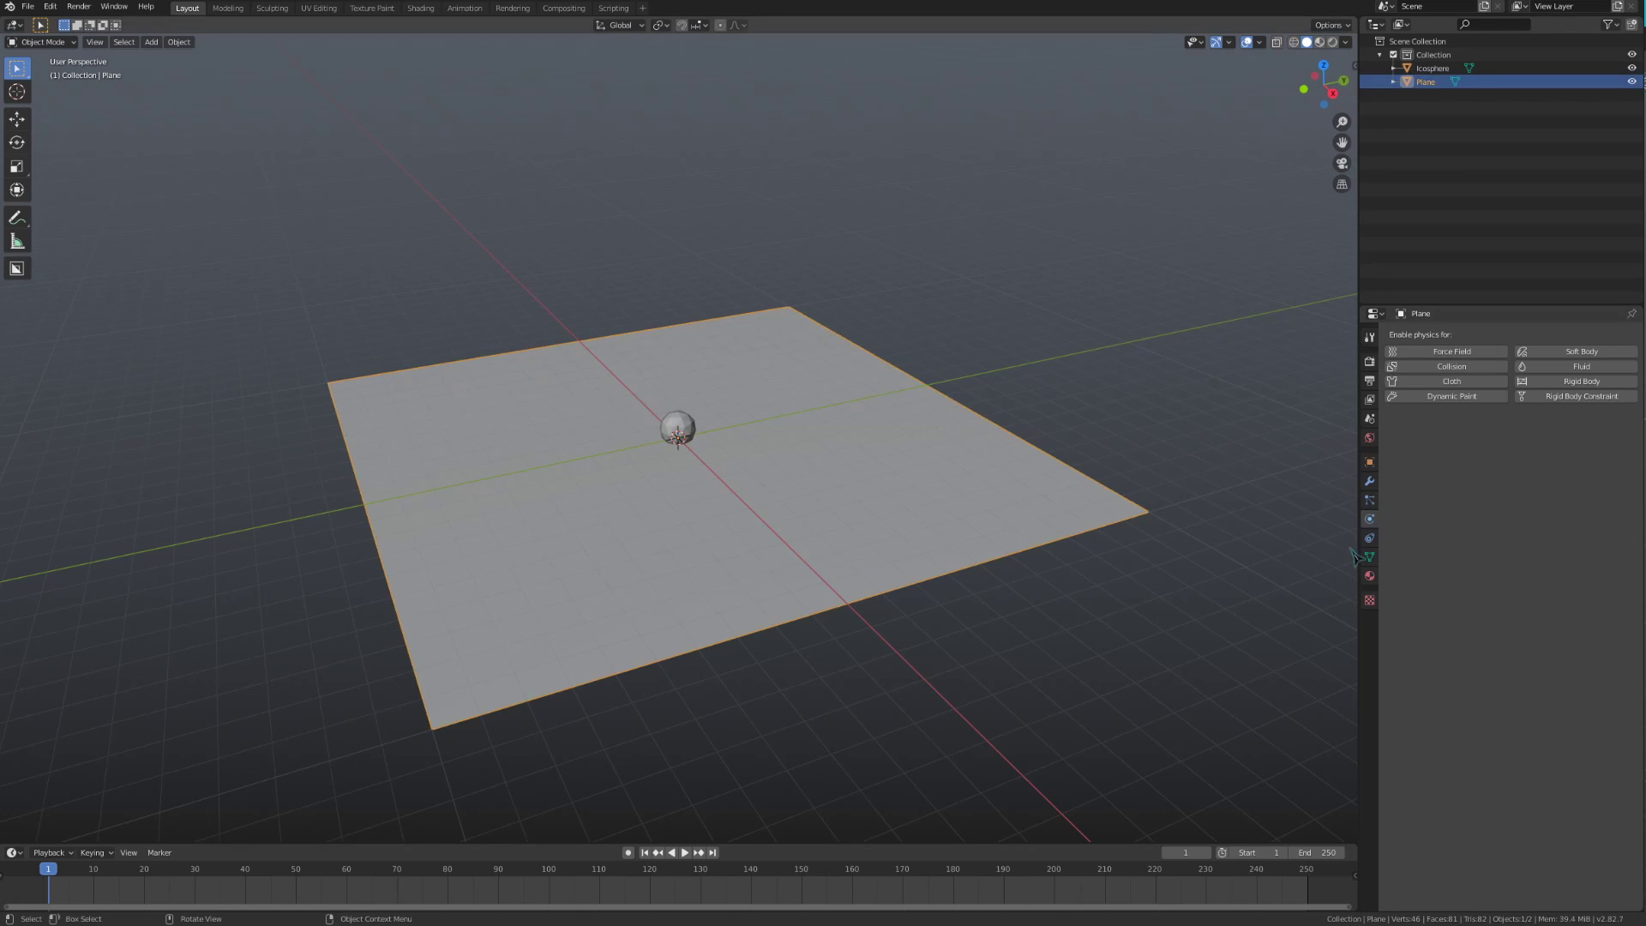
click(1468, 396)
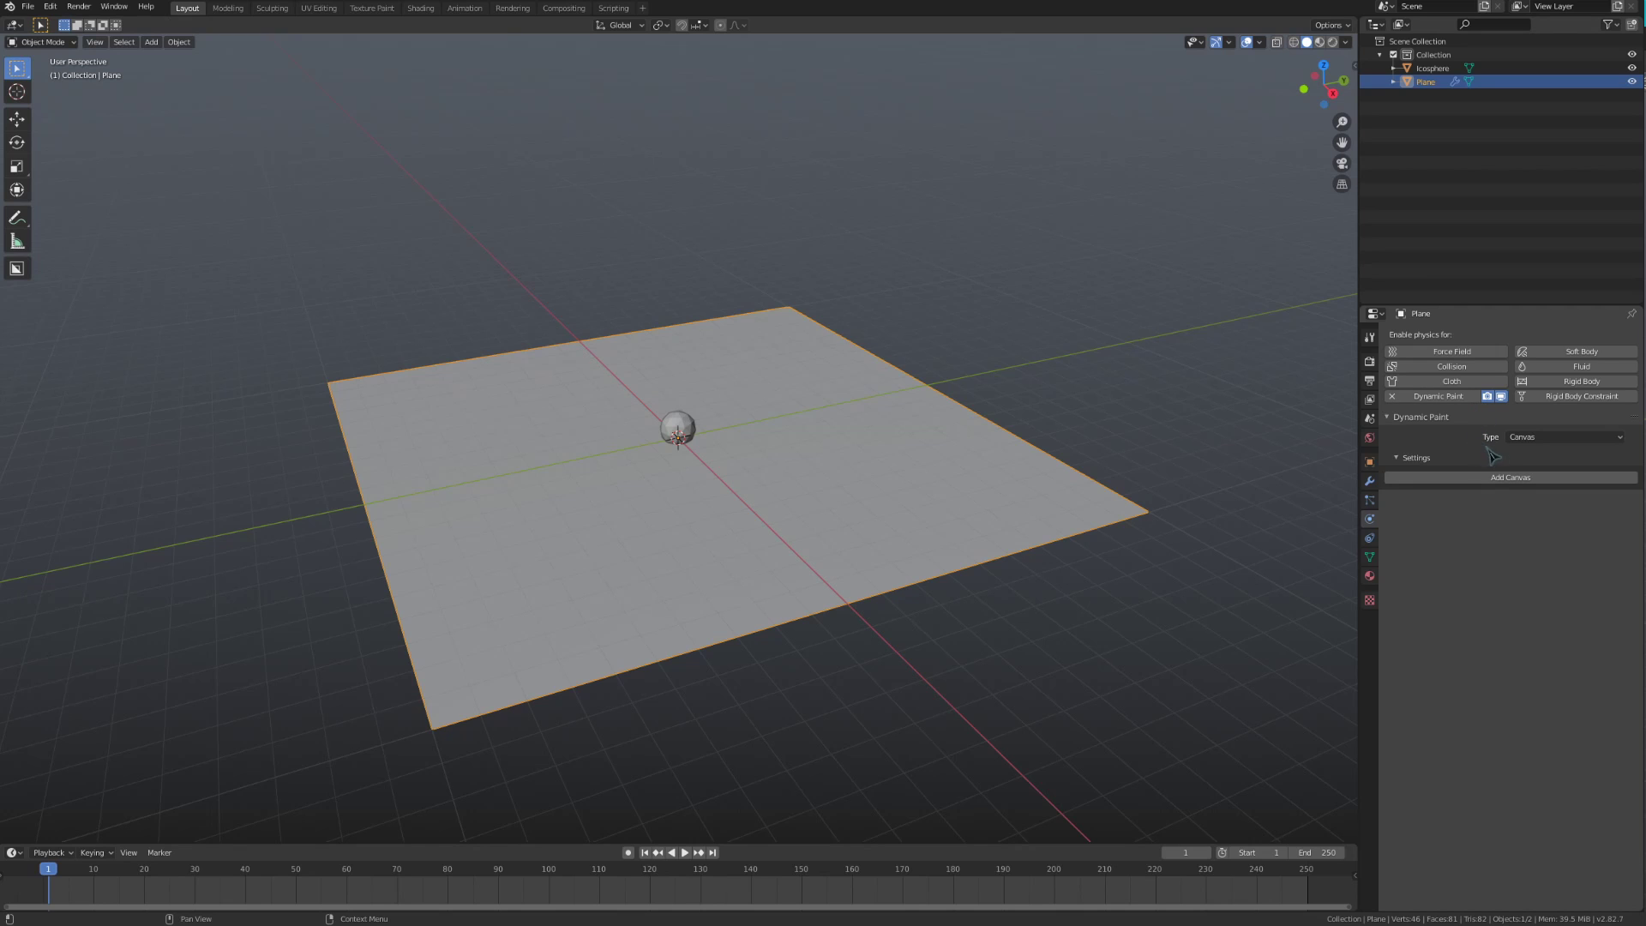
click(1566, 439)
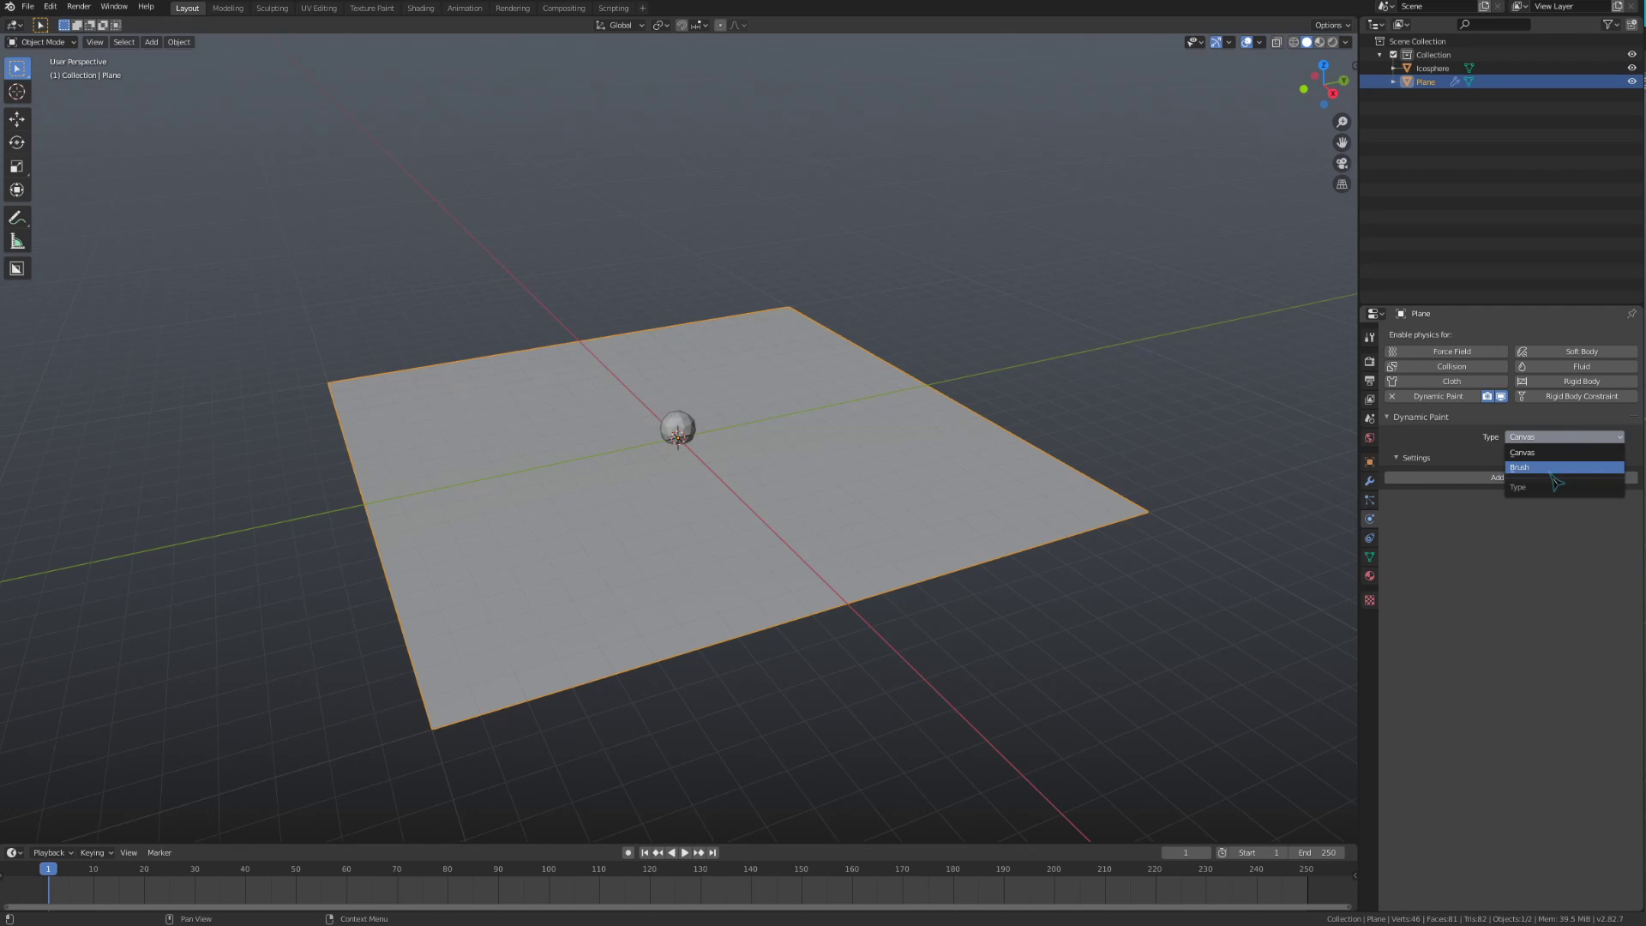
click(1556, 442)
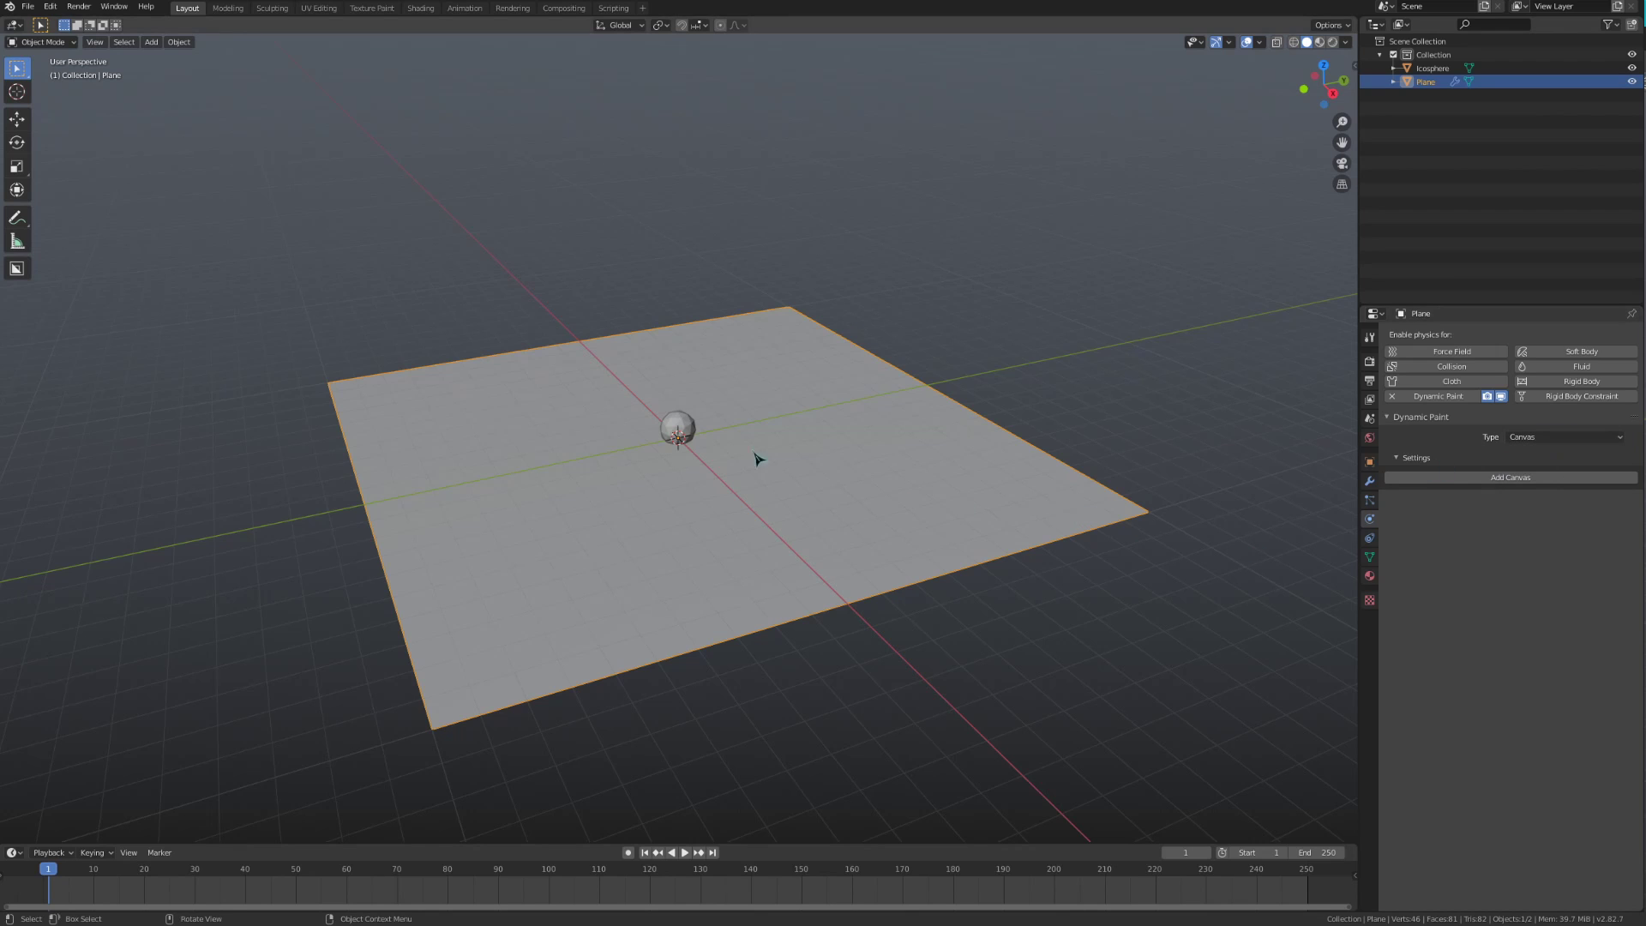
click(677, 434)
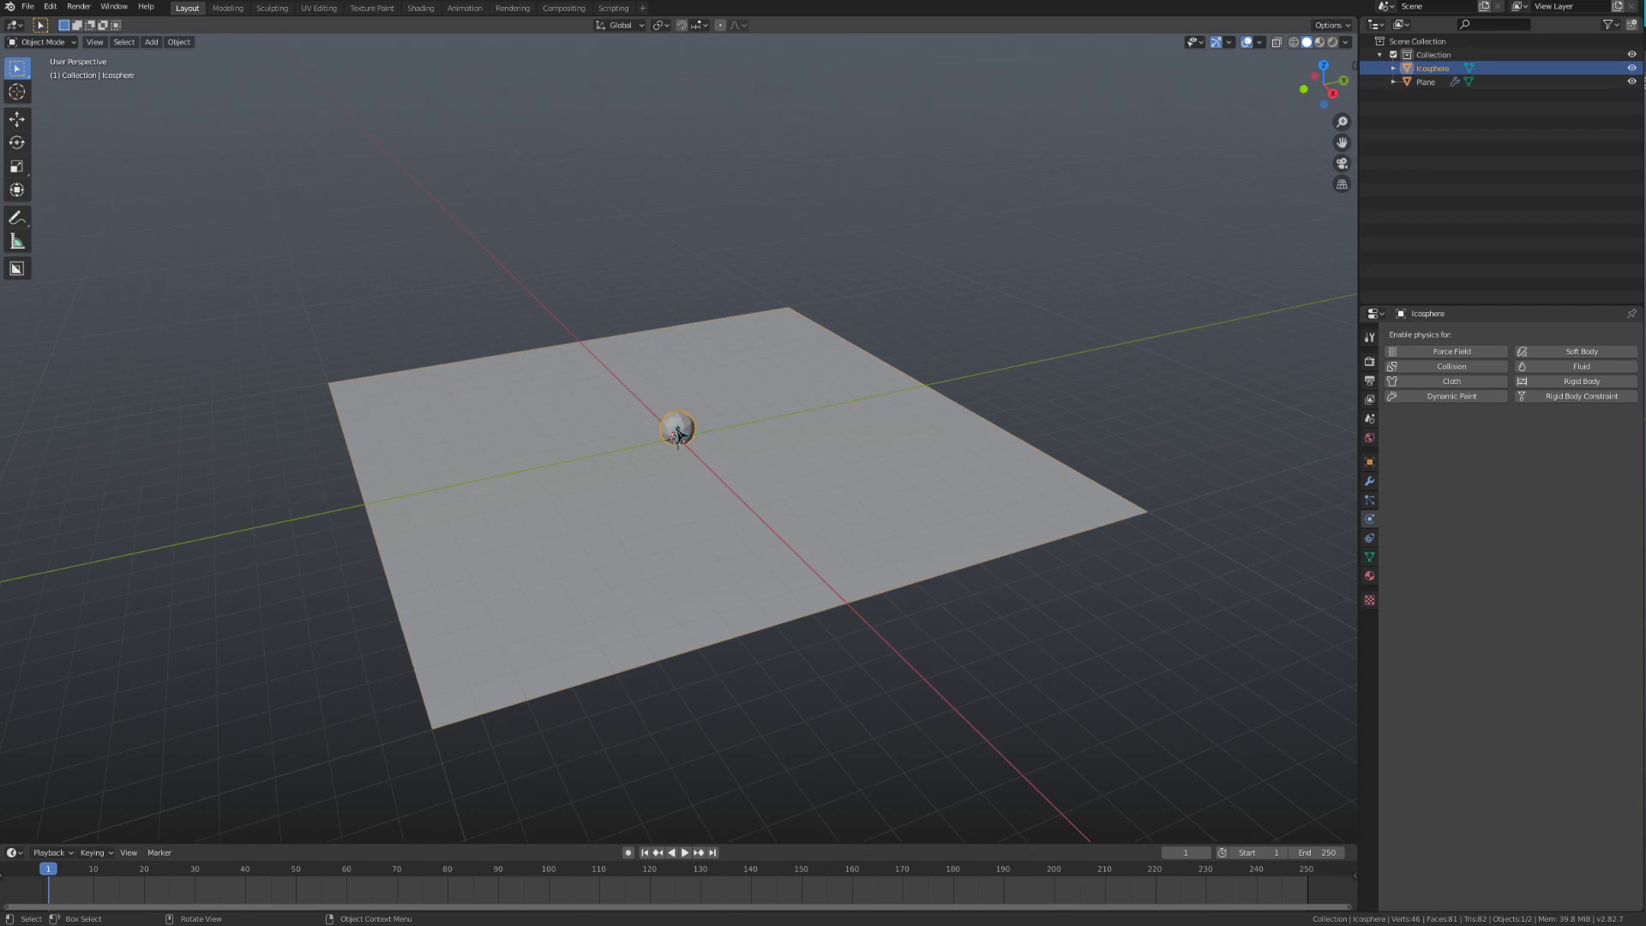
click(858, 515)
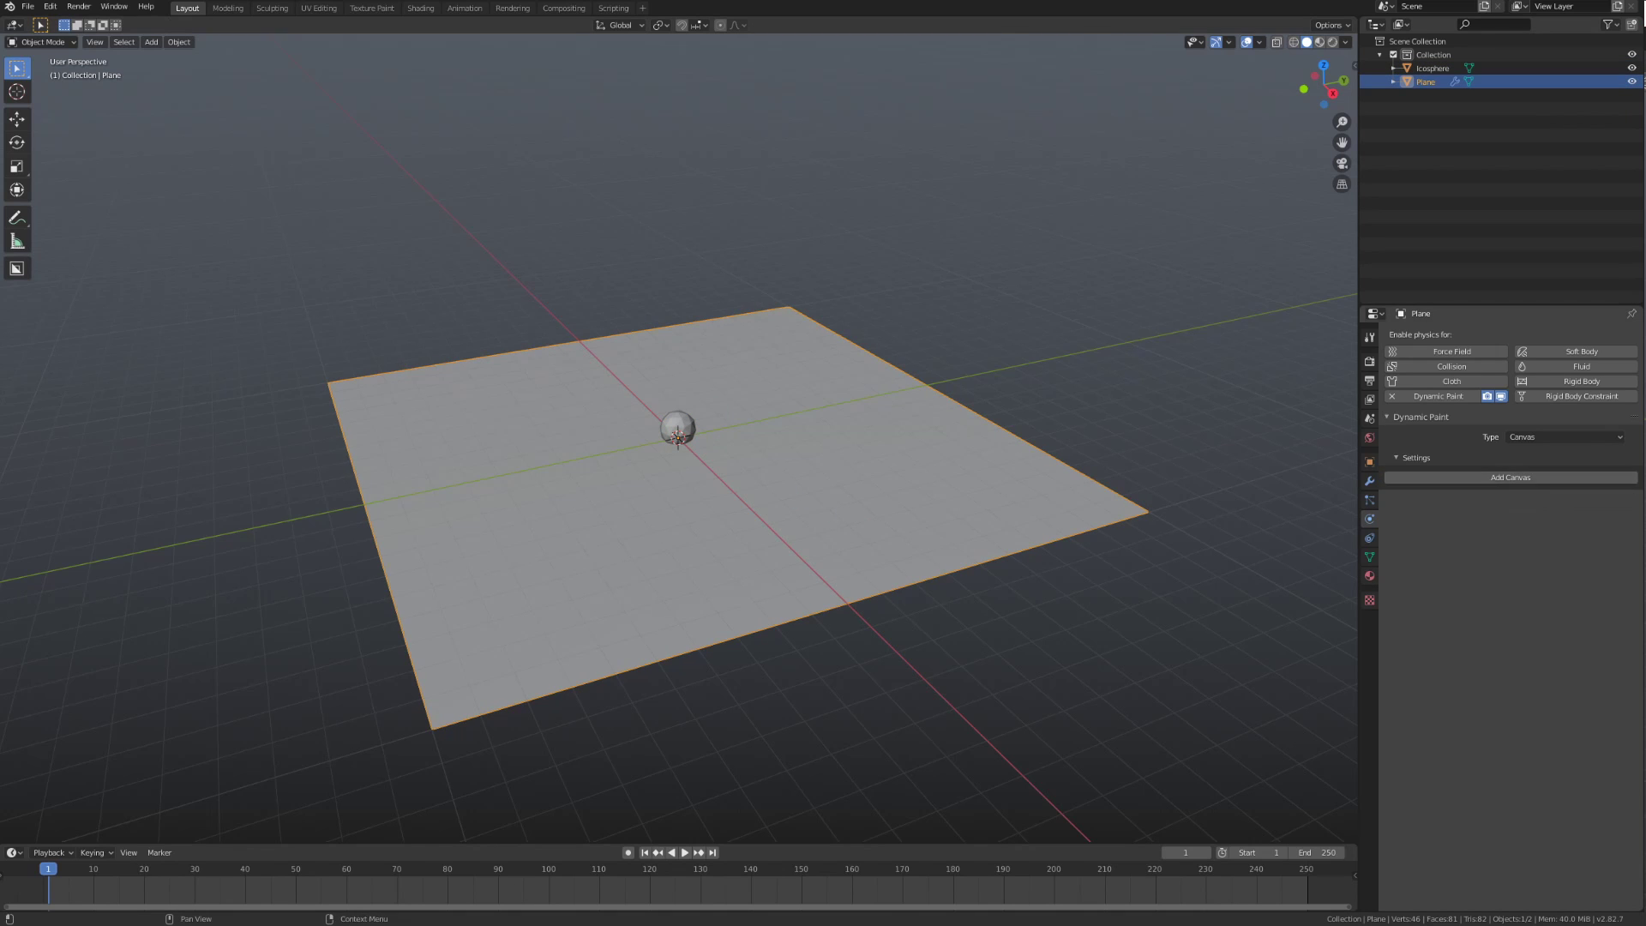
- Add a Dynamic Paint canvas to the Plane, then add and remove three extra surface slots, keeping only Surface
click(1512, 477)
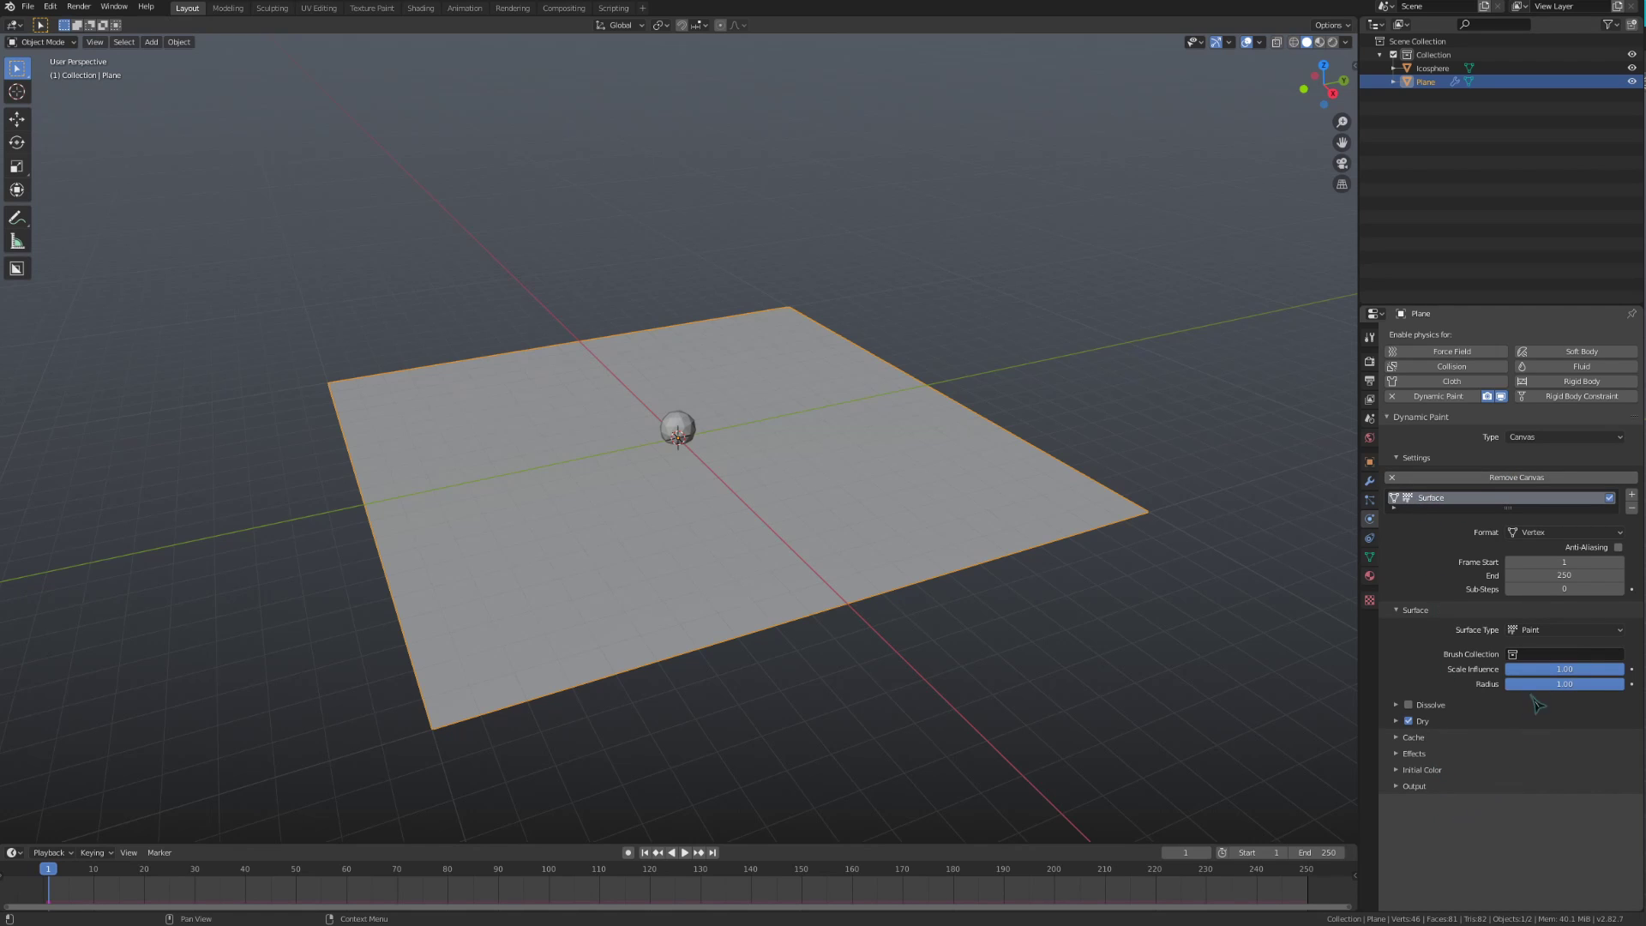
click(1632, 496)
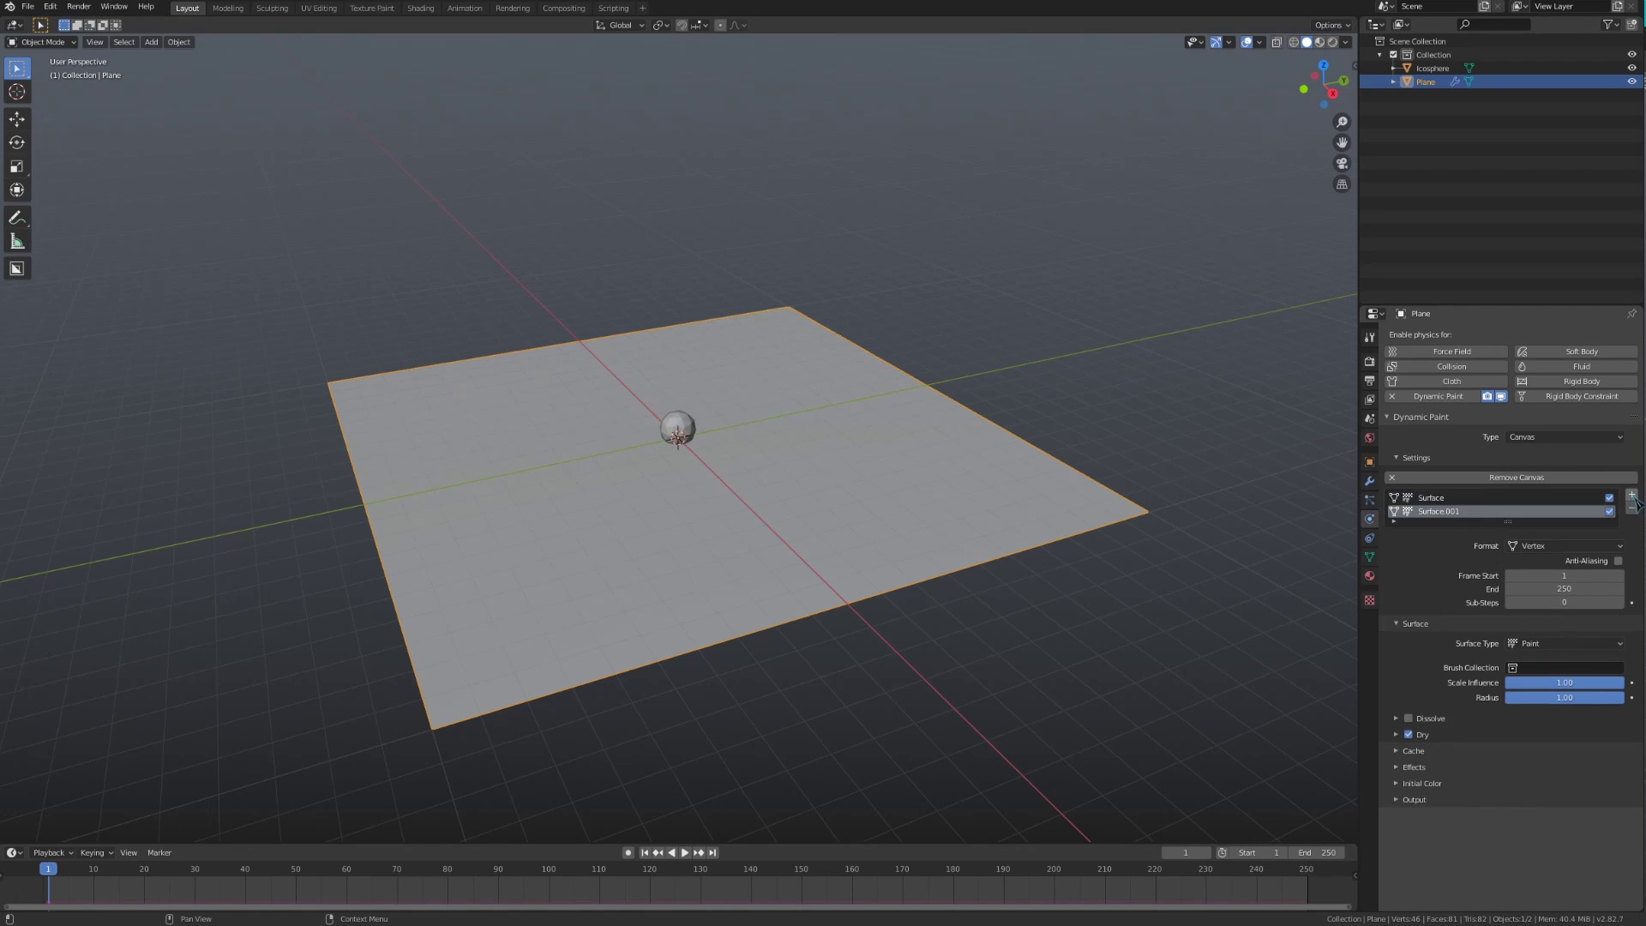
click(1632, 495)
click(1631, 497)
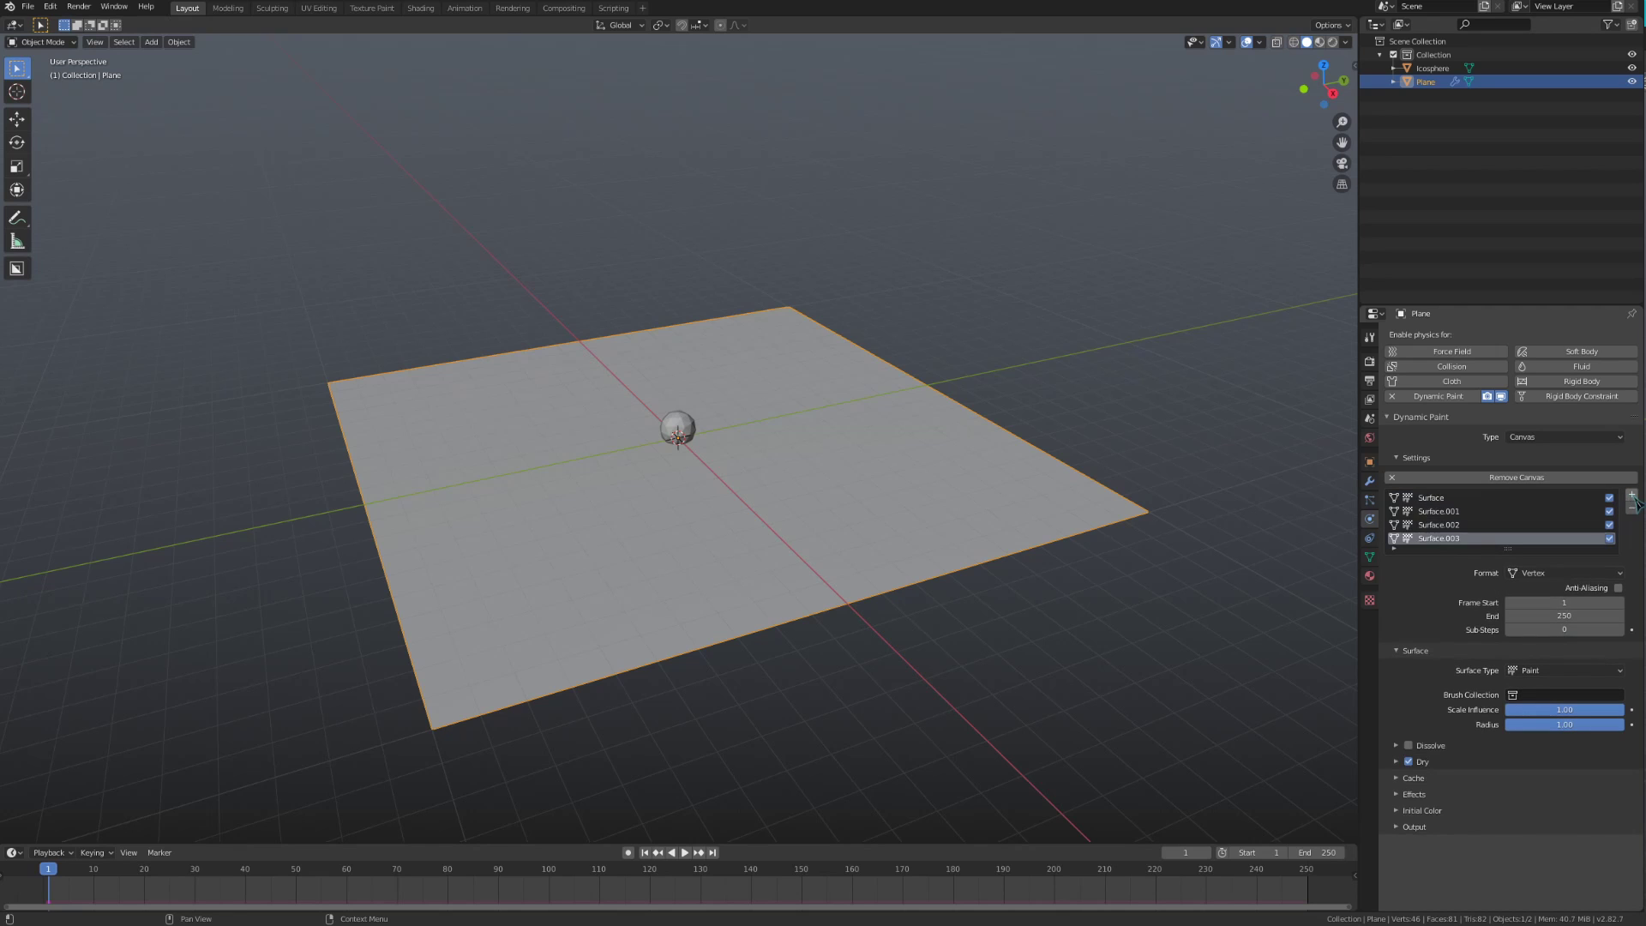
click(1632, 510)
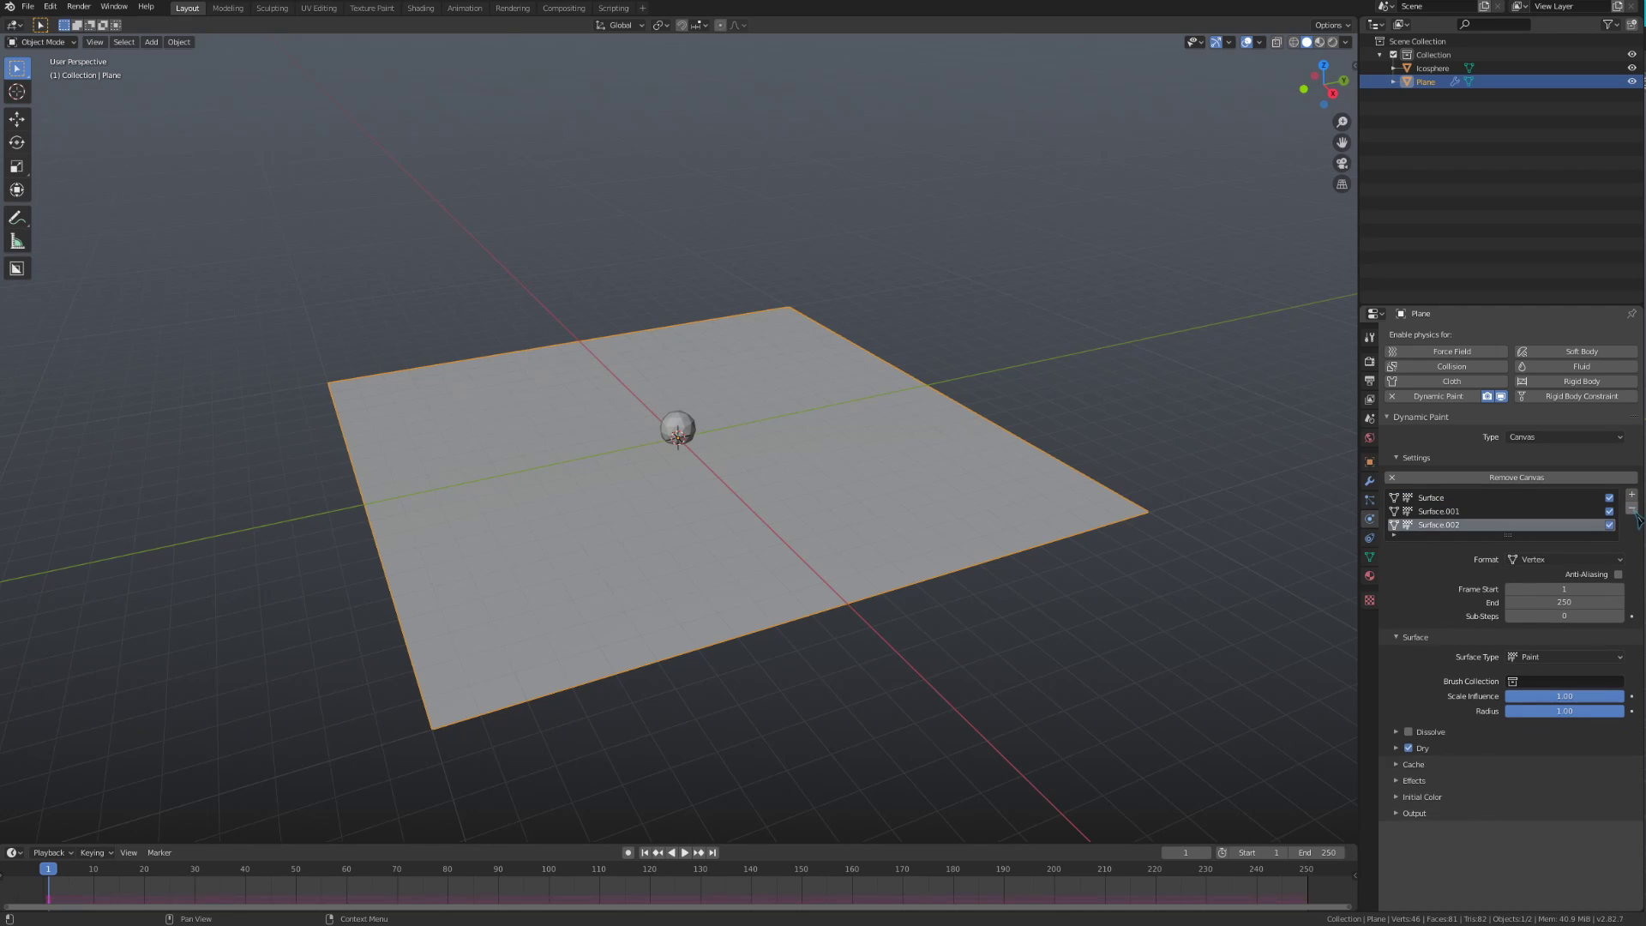
click(1632, 510)
click(1632, 509)
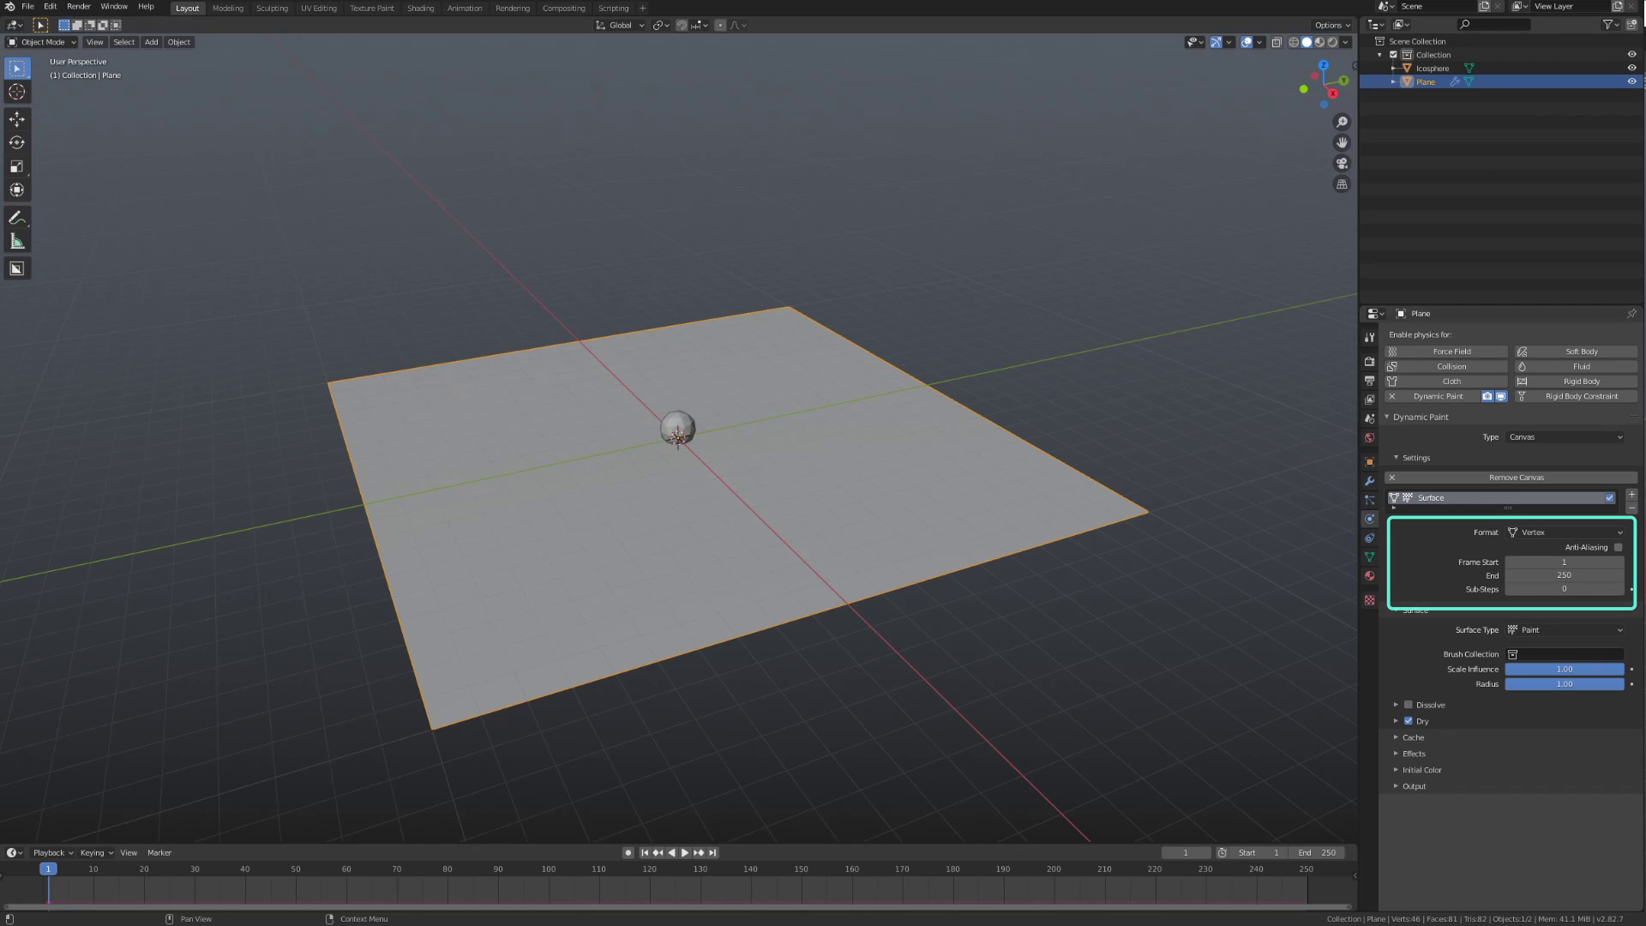
- Review the canvas Format options, Vertex and Image Sequence, keeping the surface in Vertex format
click(1619, 532)
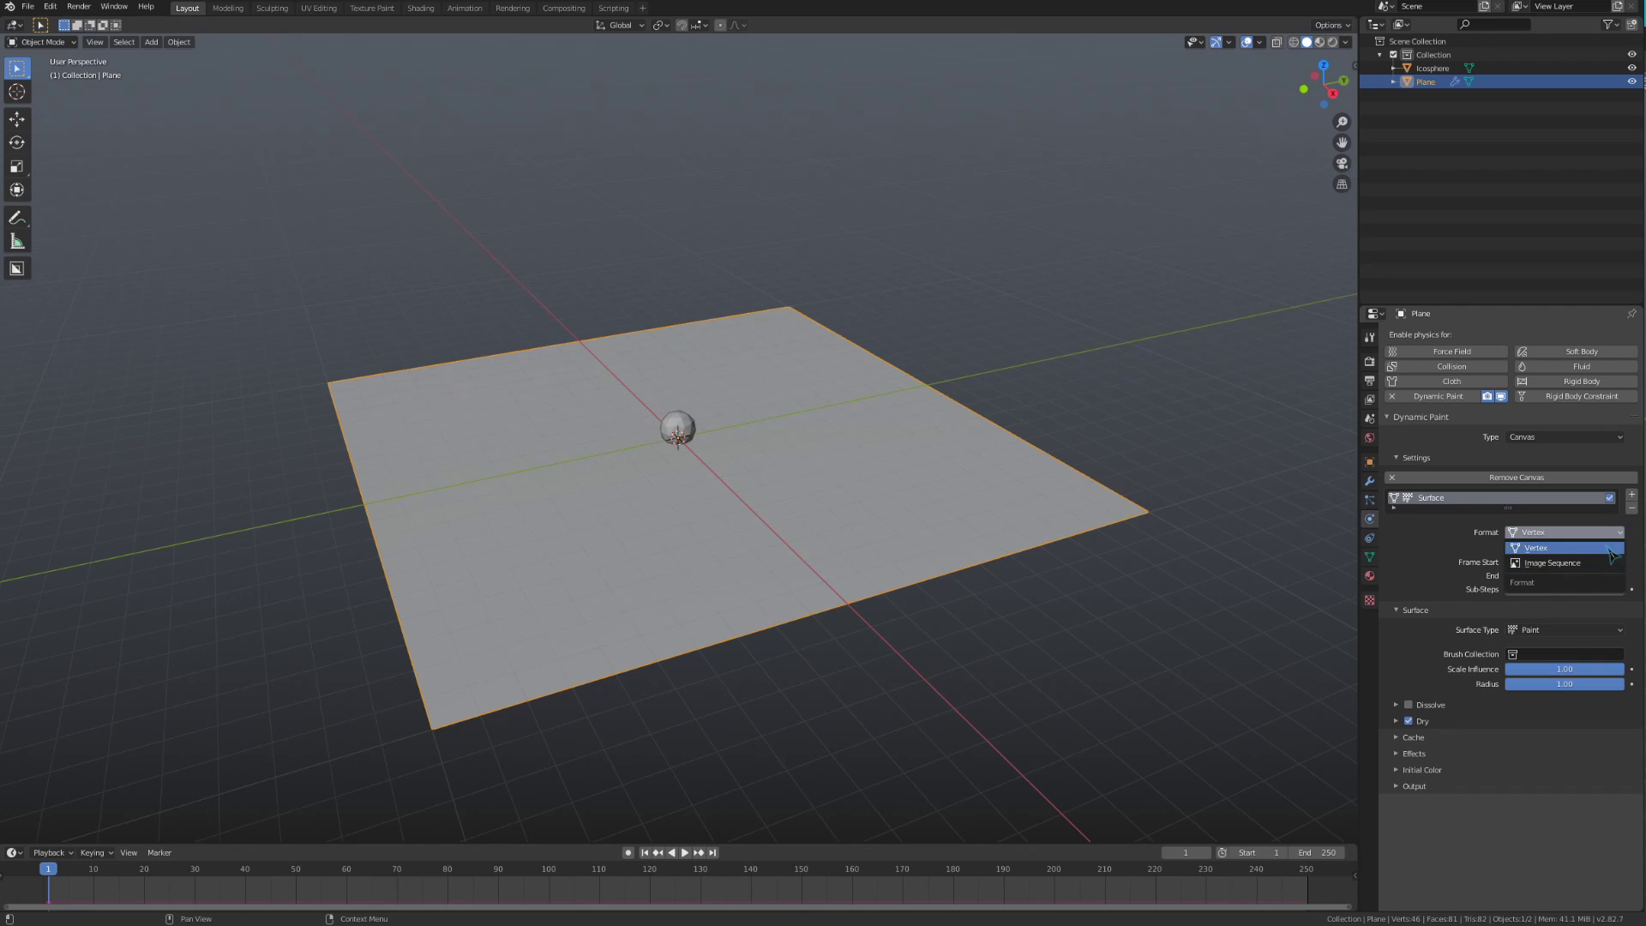
click(1610, 538)
click(1611, 539)
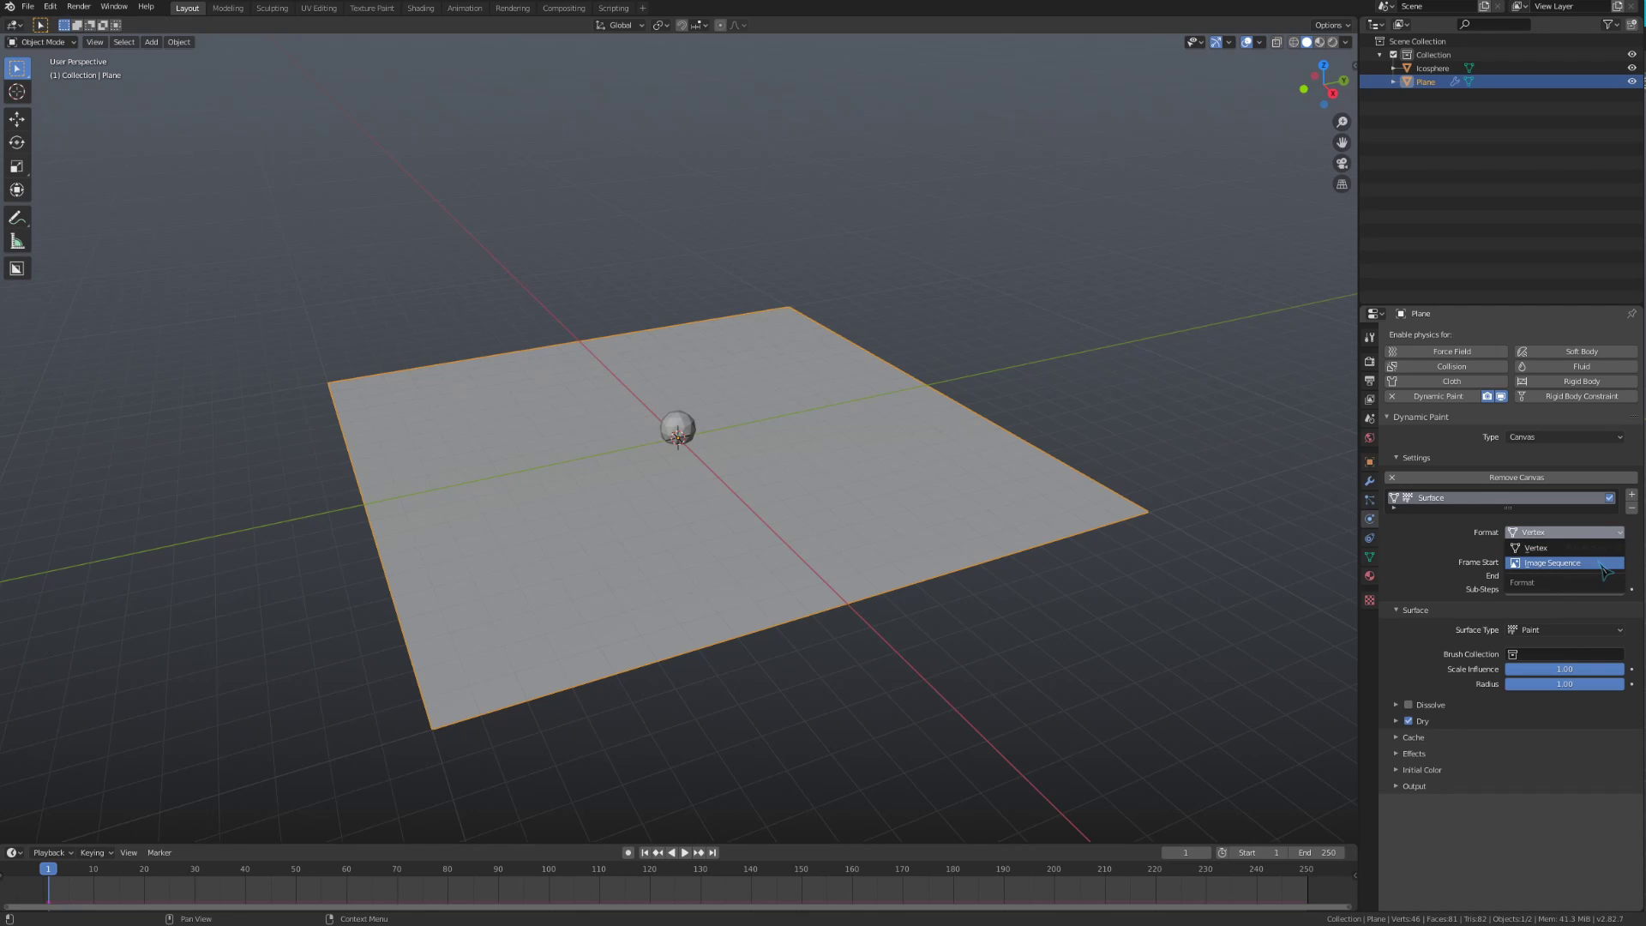
click(1606, 563)
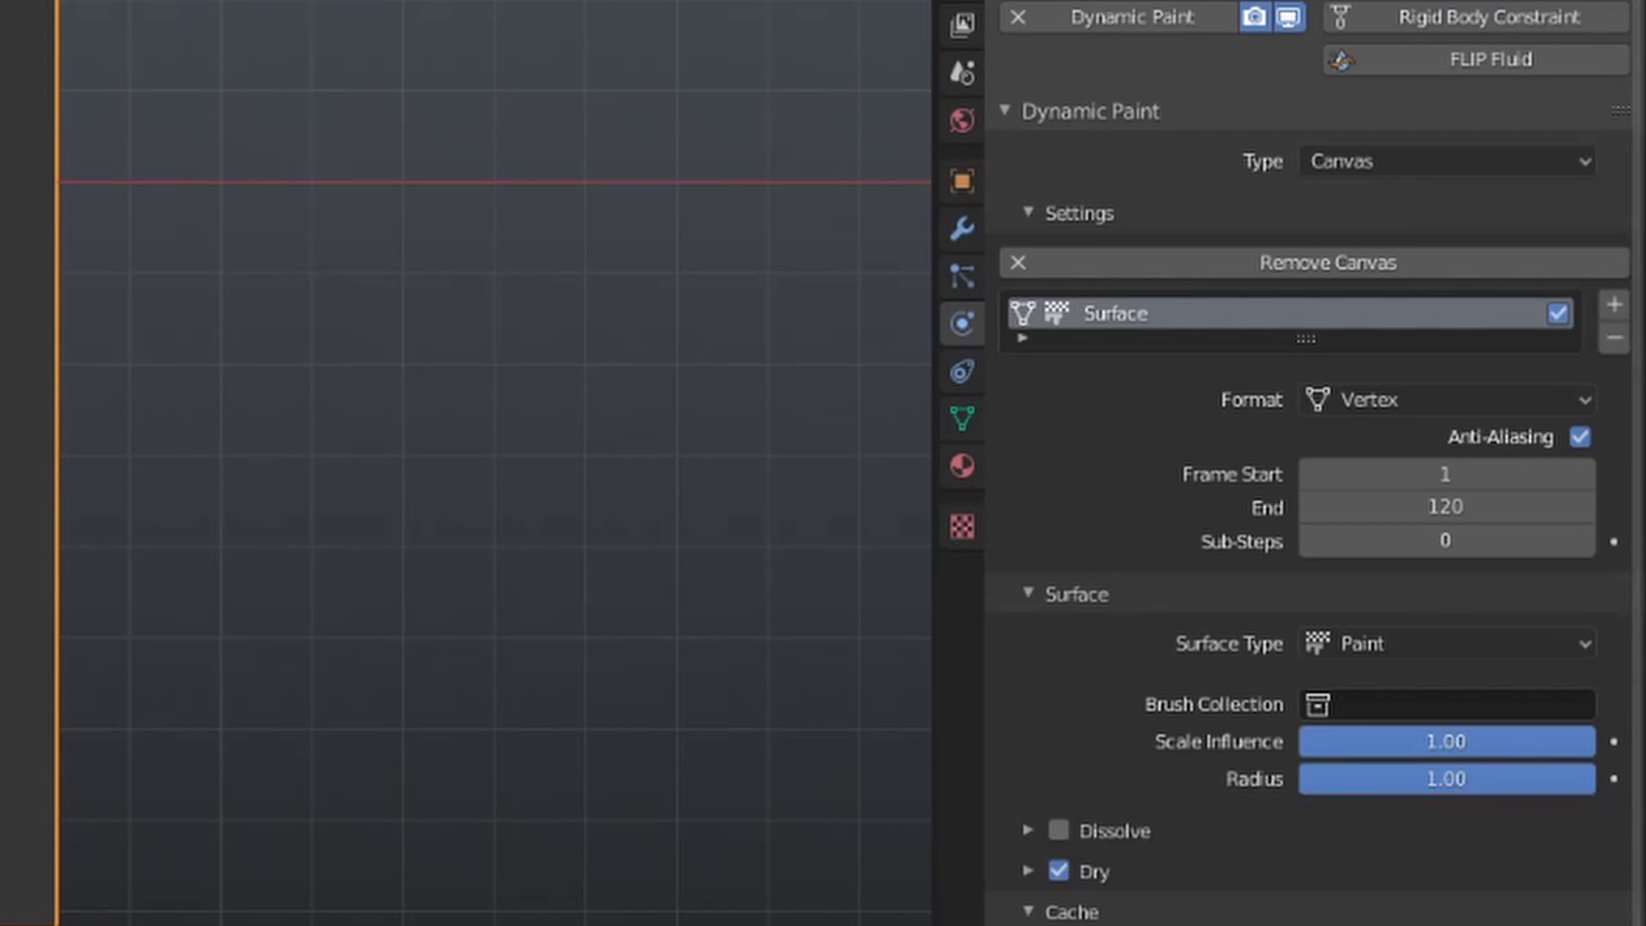
- Set the canvas surface Sub-Steps to 10
click(1432, 540)
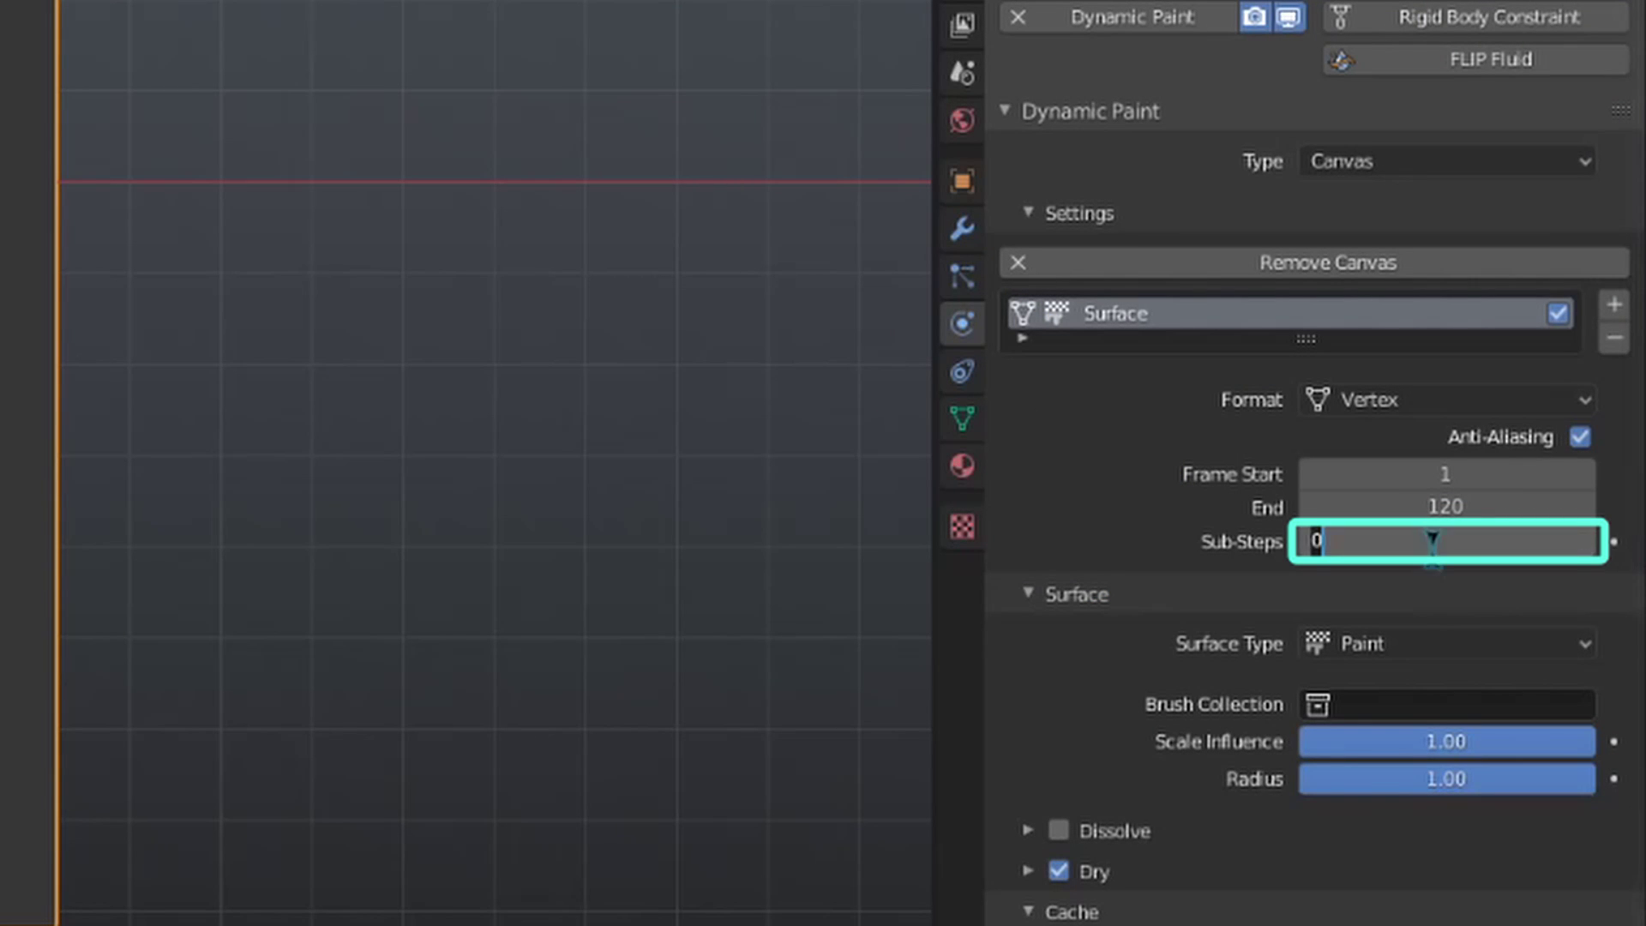
text(10)
key(Return)
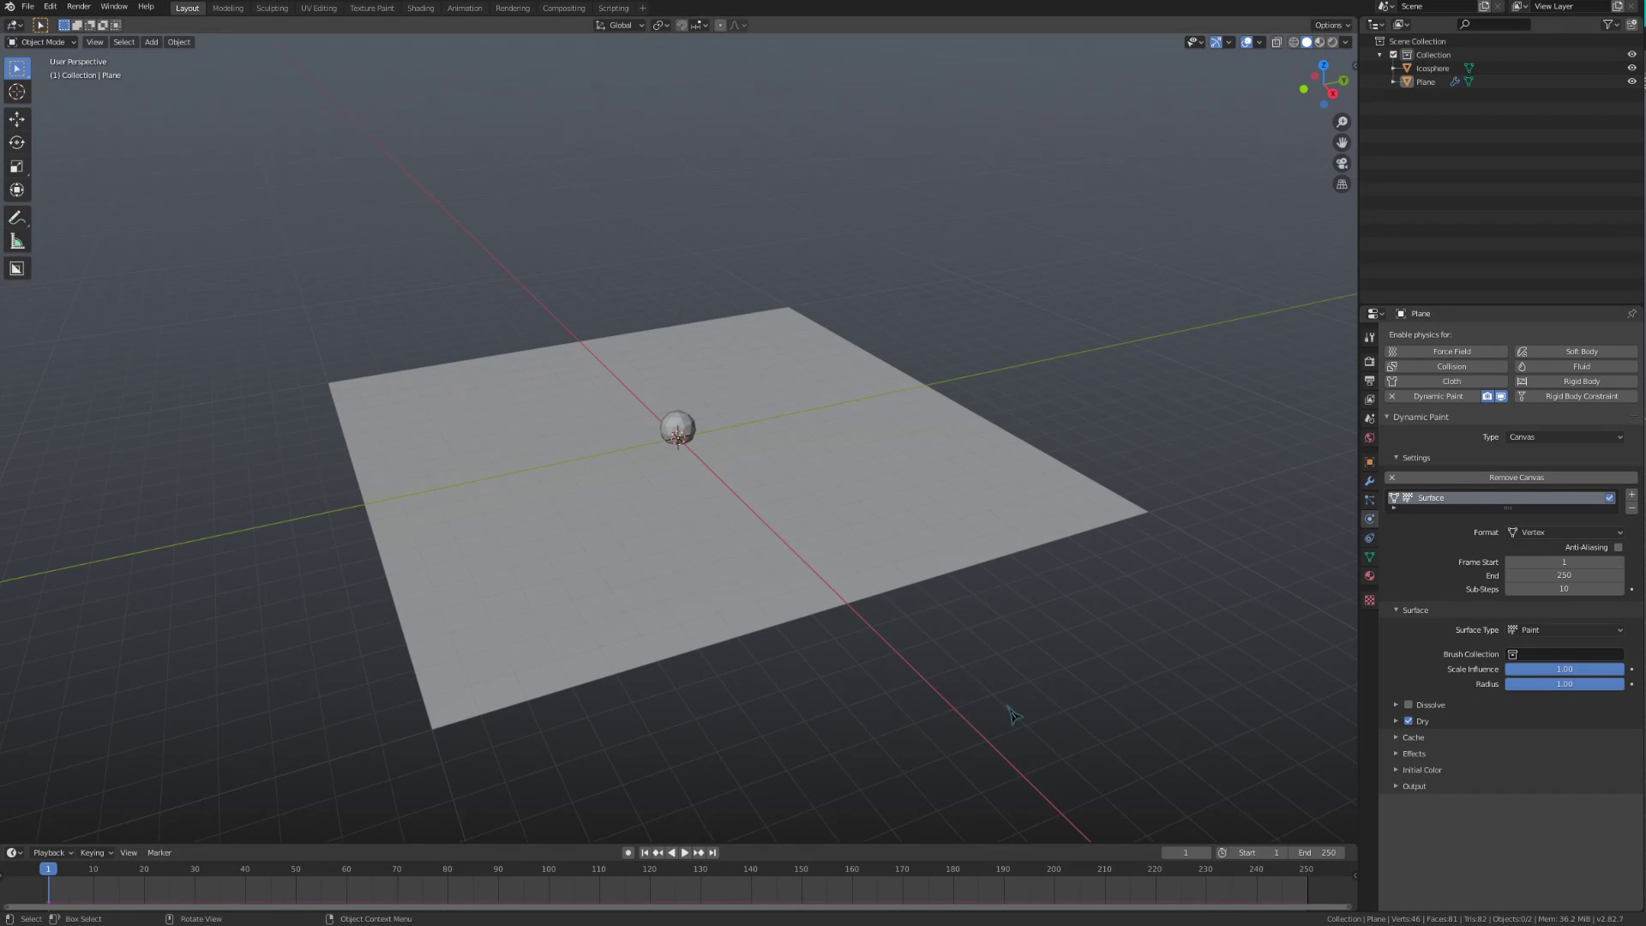
- Enable Dynamic Paint on the Icosphere, set its type to Brush and add the brush
click(863, 530)
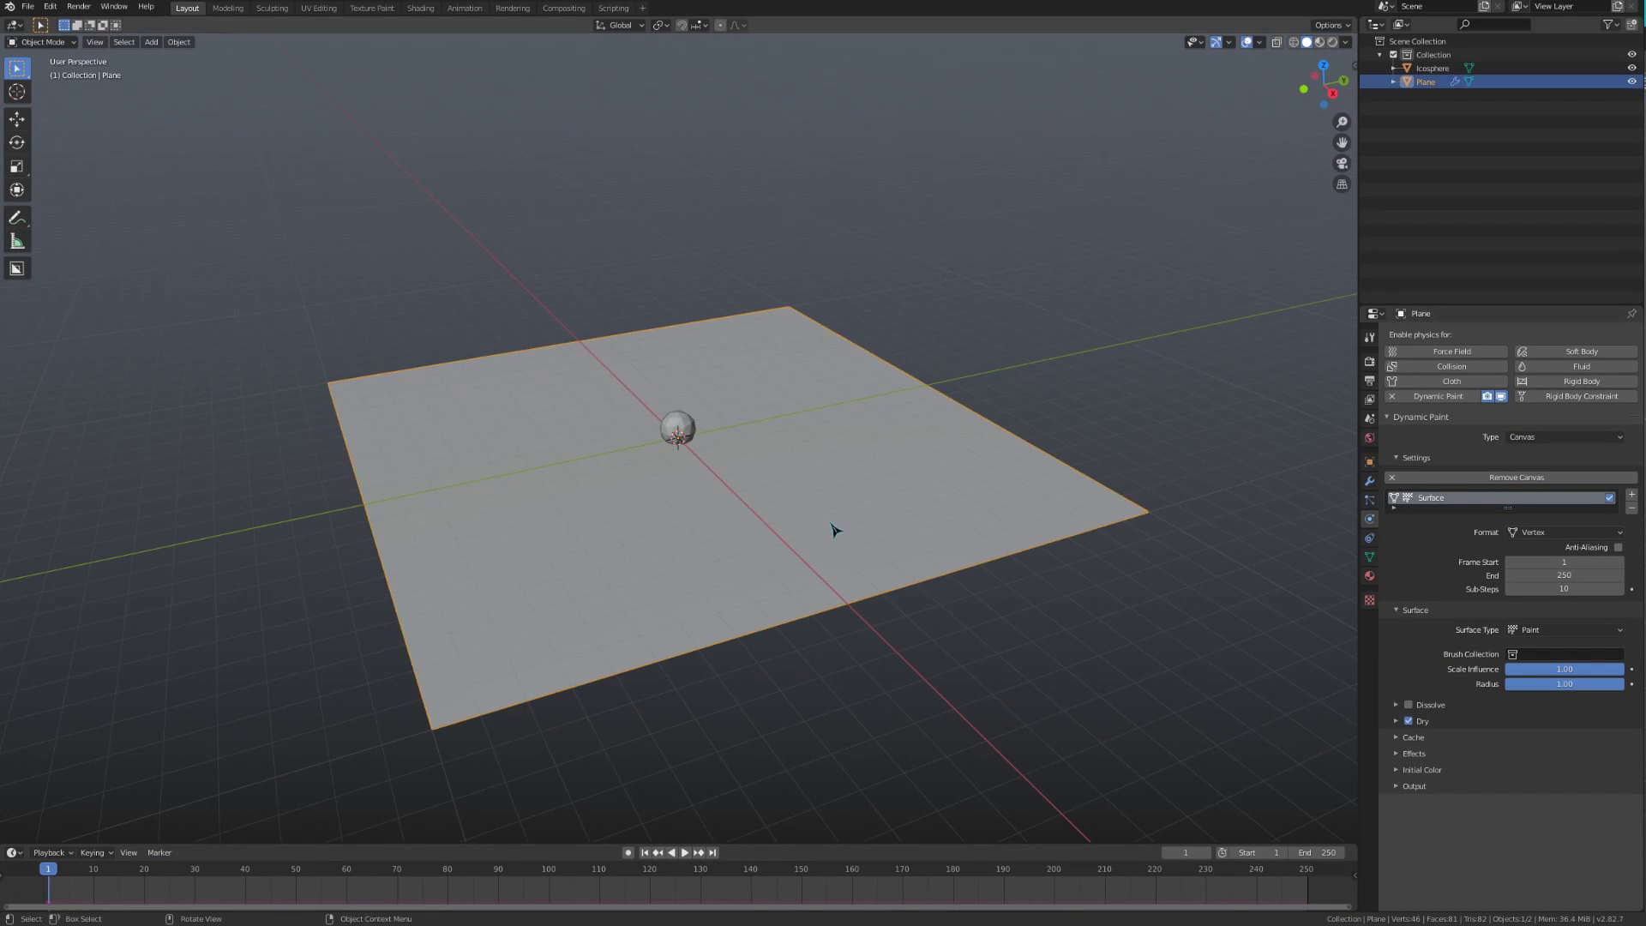
click(1429, 613)
click(1429, 615)
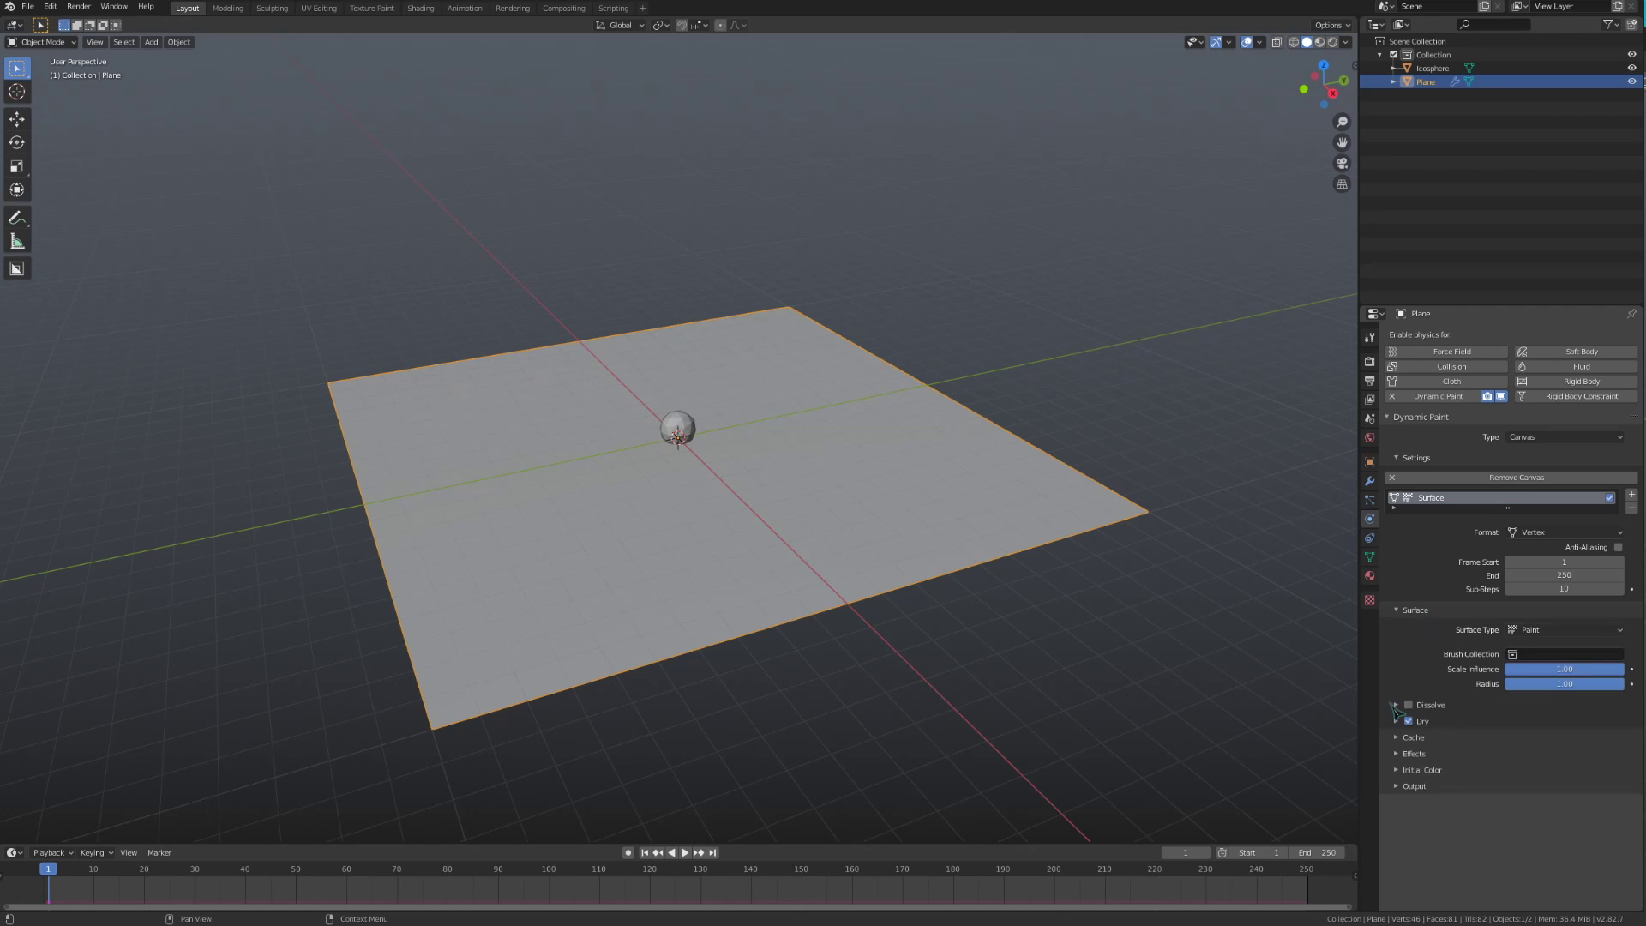
click(684, 434)
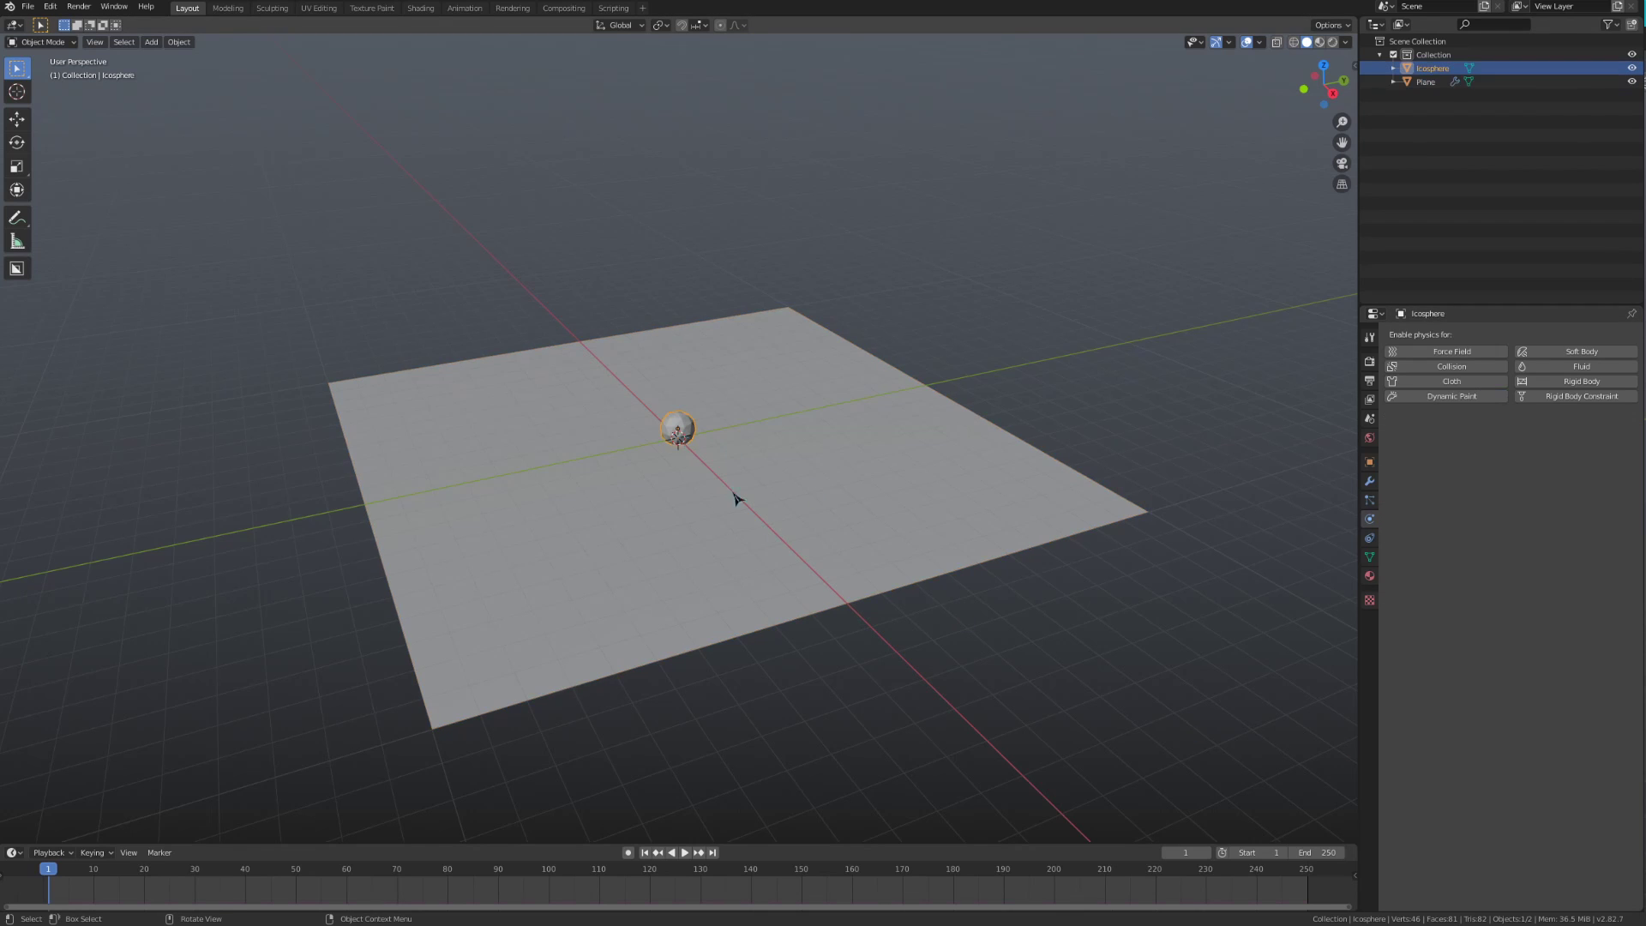
click(1458, 396)
click(1526, 437)
click(1535, 463)
click(1530, 477)
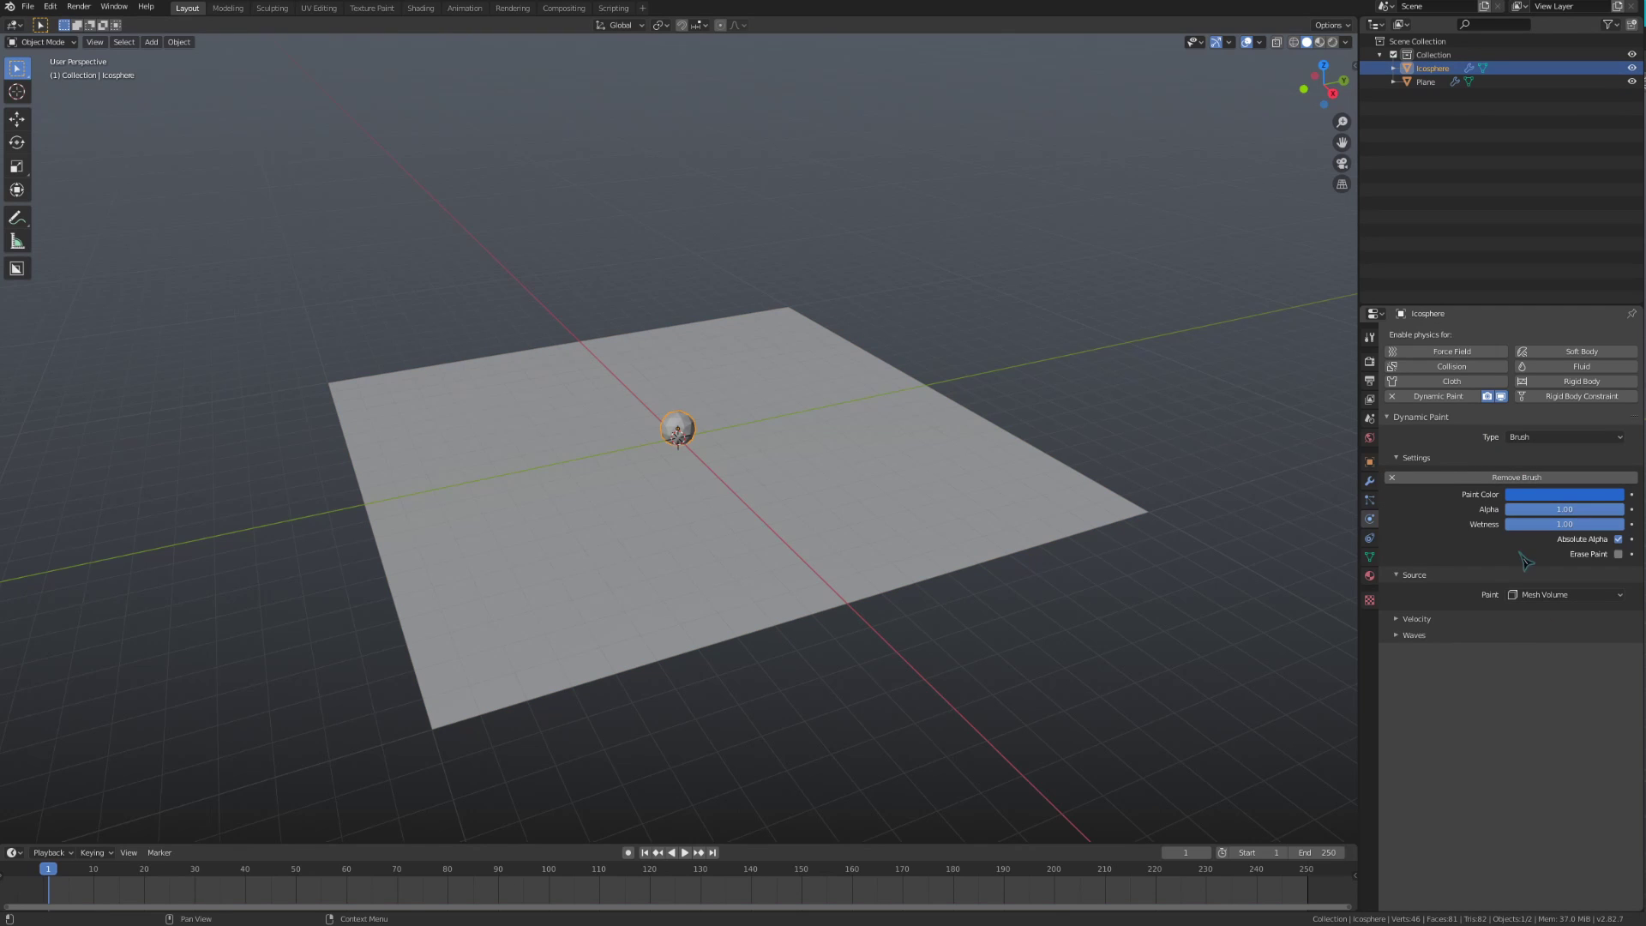
- Subdivide the Plane's mesh four times in Edit Mode into a dense grid of about 16,641 vertices
click(946, 546)
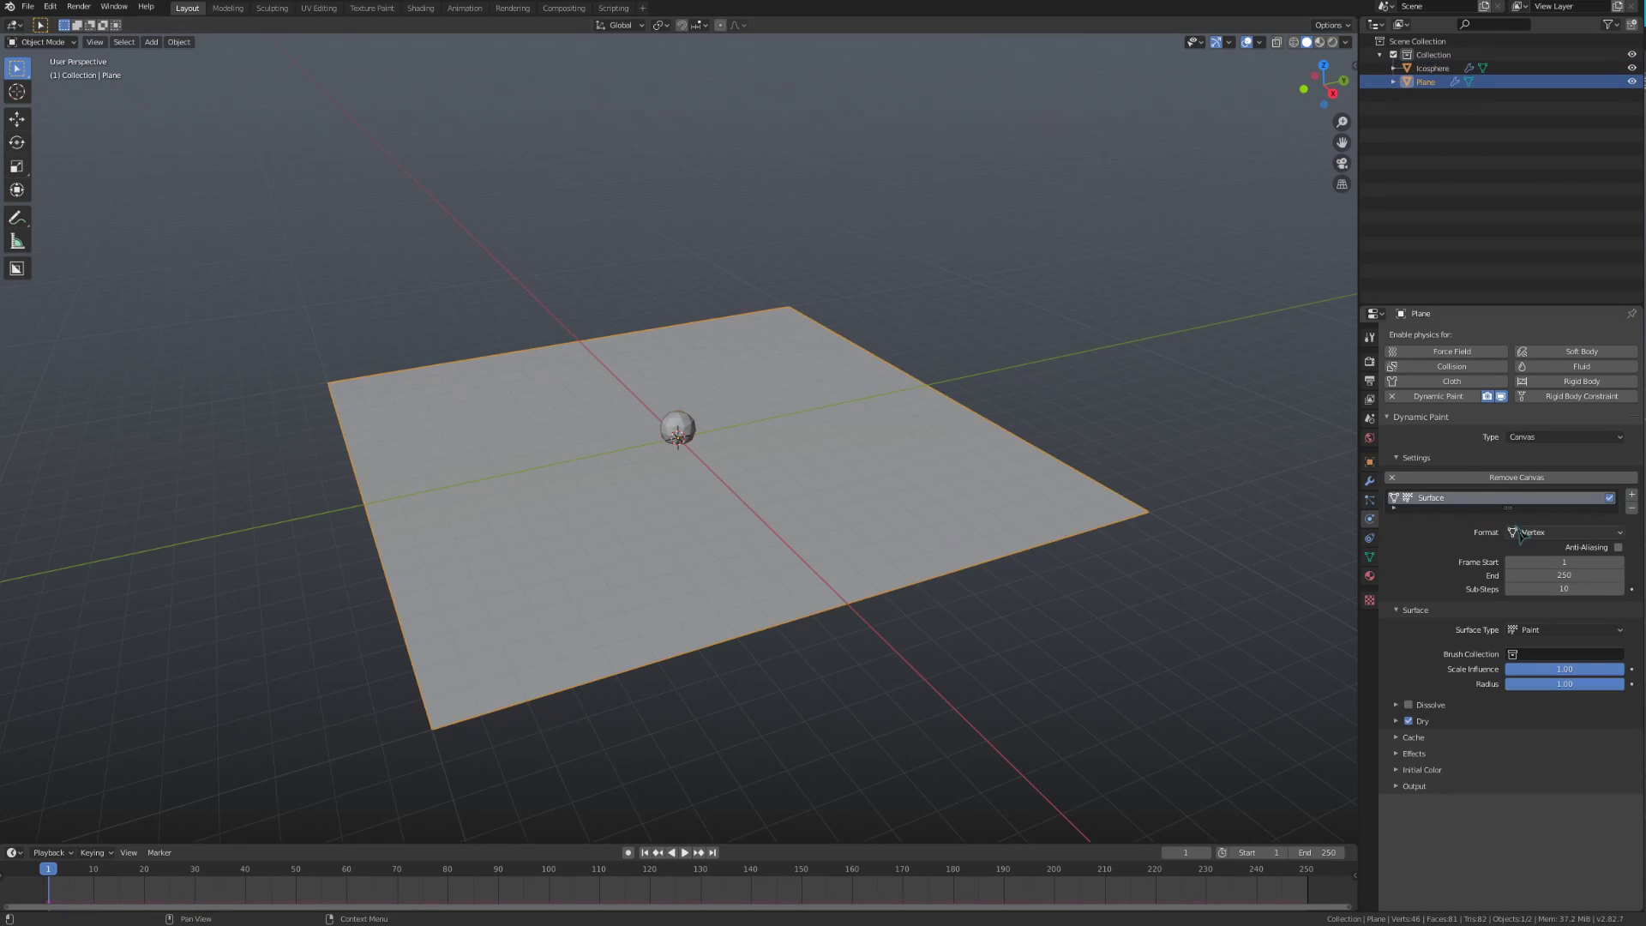
middle_drag(1072, 519, 1011, 528)
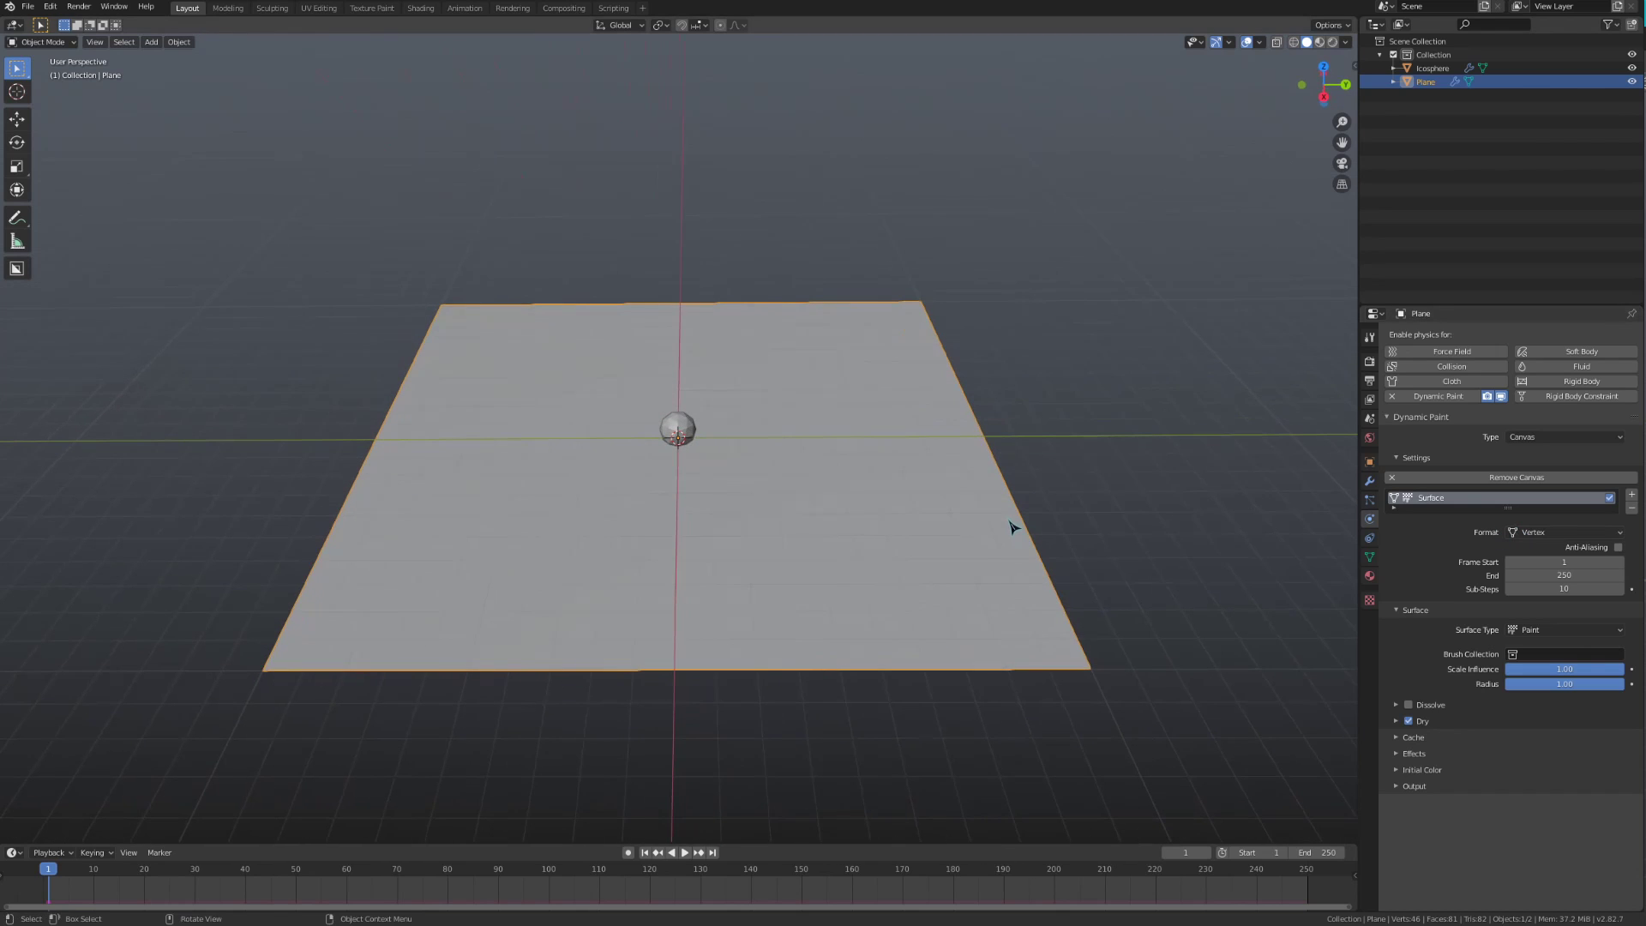
key(Tab)
right_click(776, 470)
click(775, 471)
right_click(763, 475)
click(763, 476)
right_click(802, 486)
click(802, 485)
right_click(802, 485)
click(801, 485)
middle_drag(801, 486, 908, 515)
- Return the Plane to Object Mode and keep Paint among the Paint, Displace, Weight and Waves surface types
key(Tab)
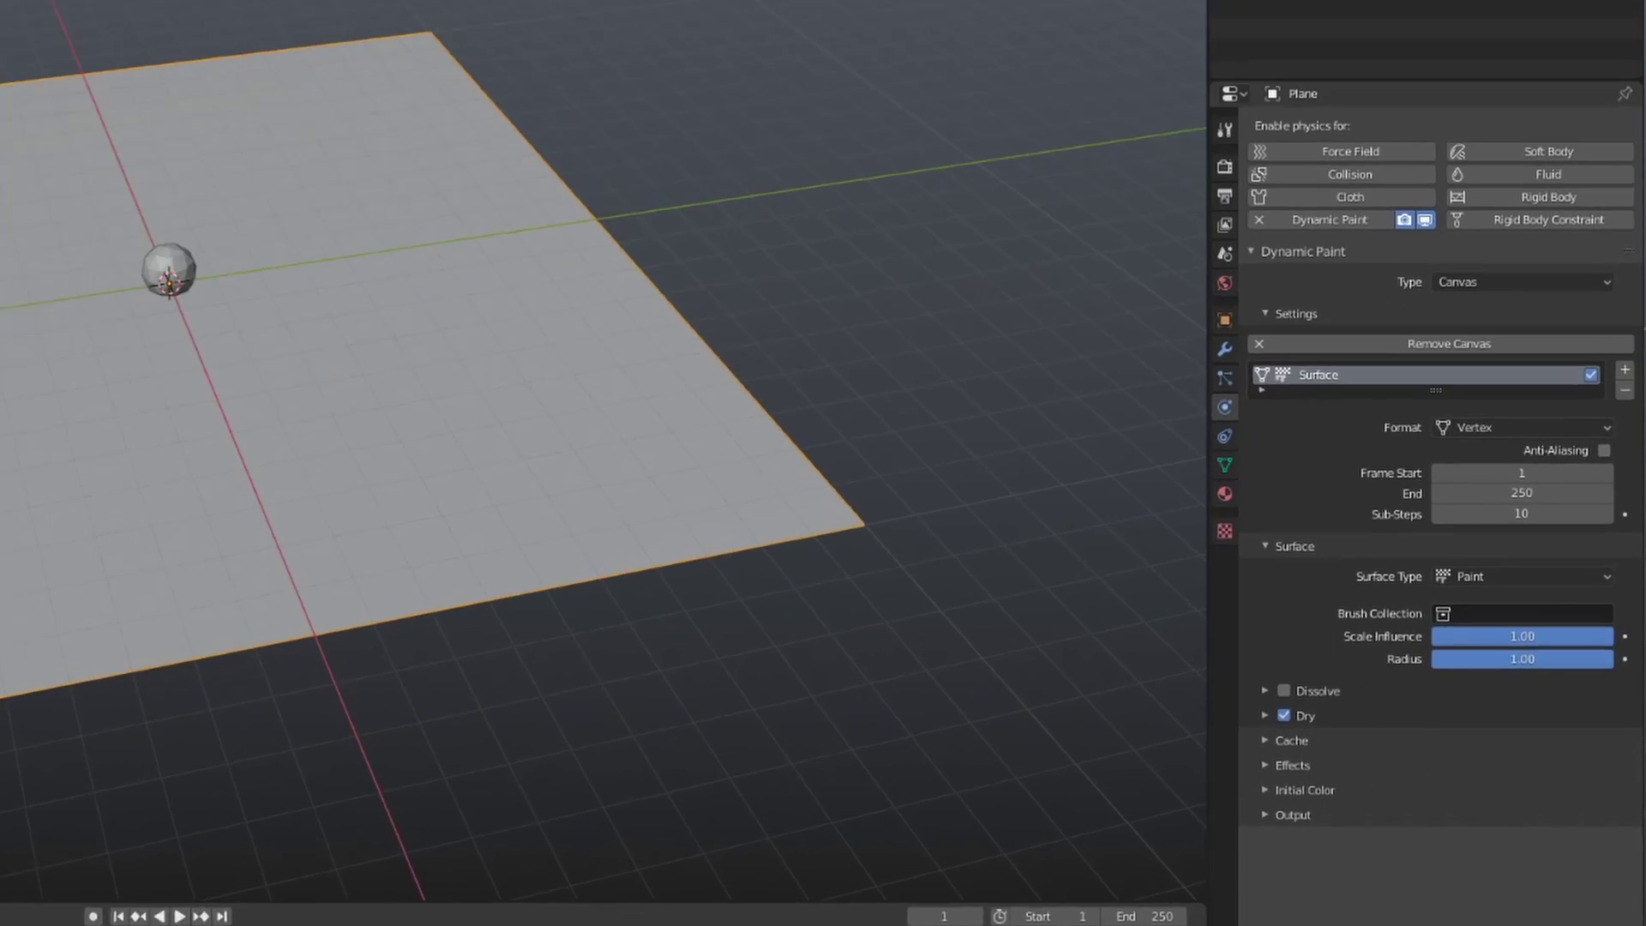
click(1501, 515)
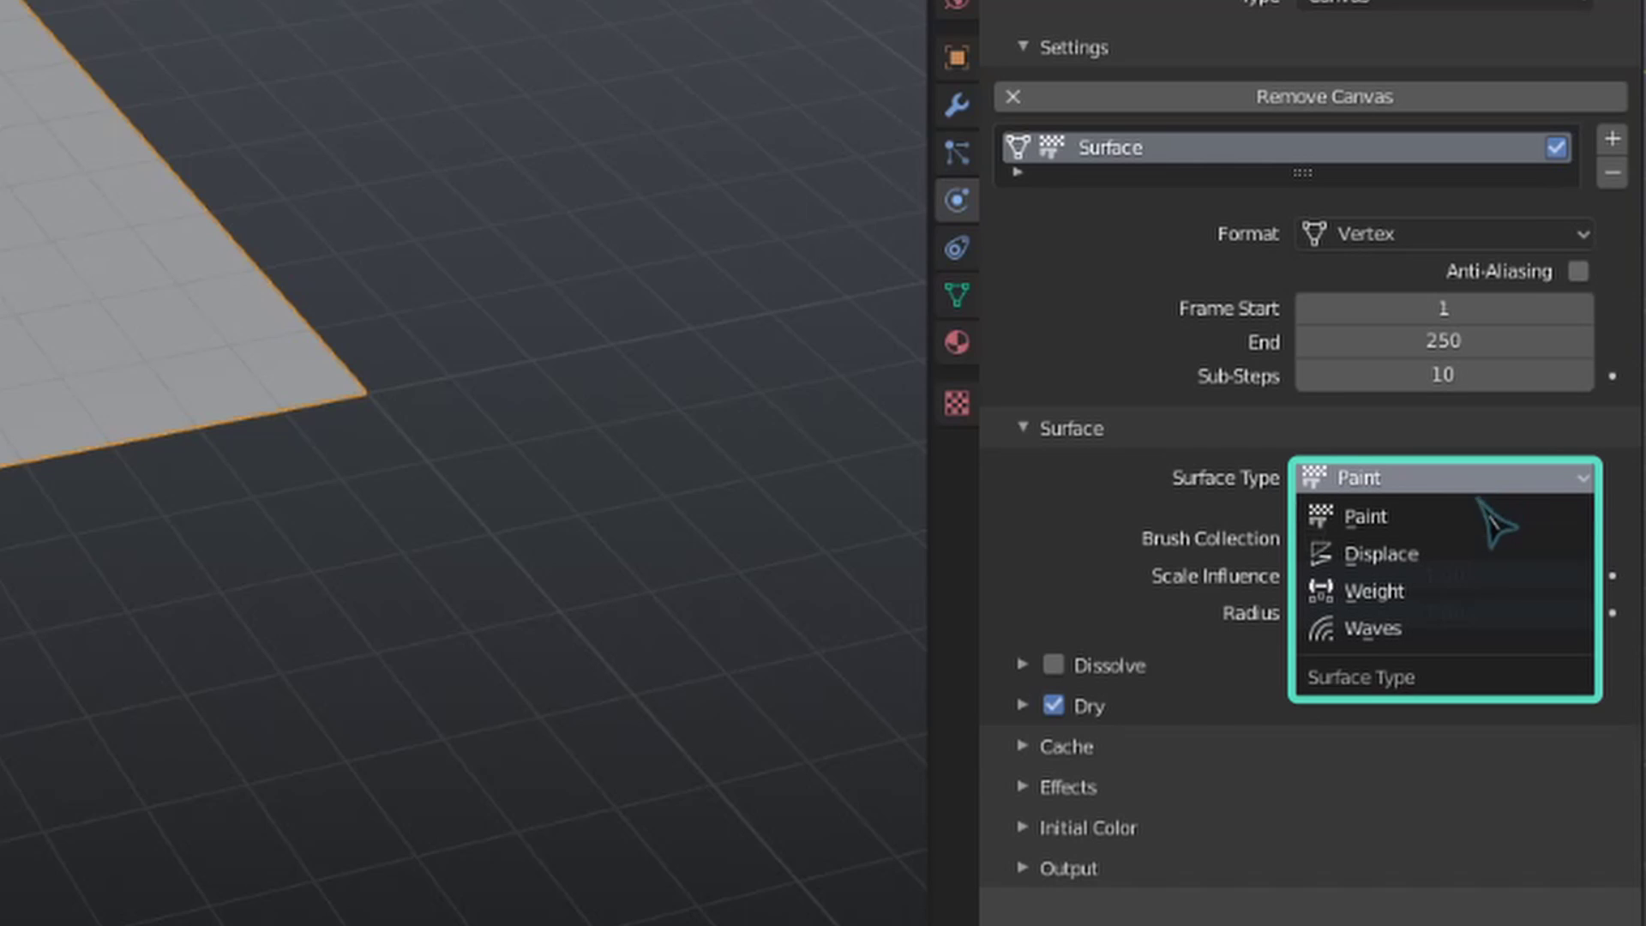
click(1494, 516)
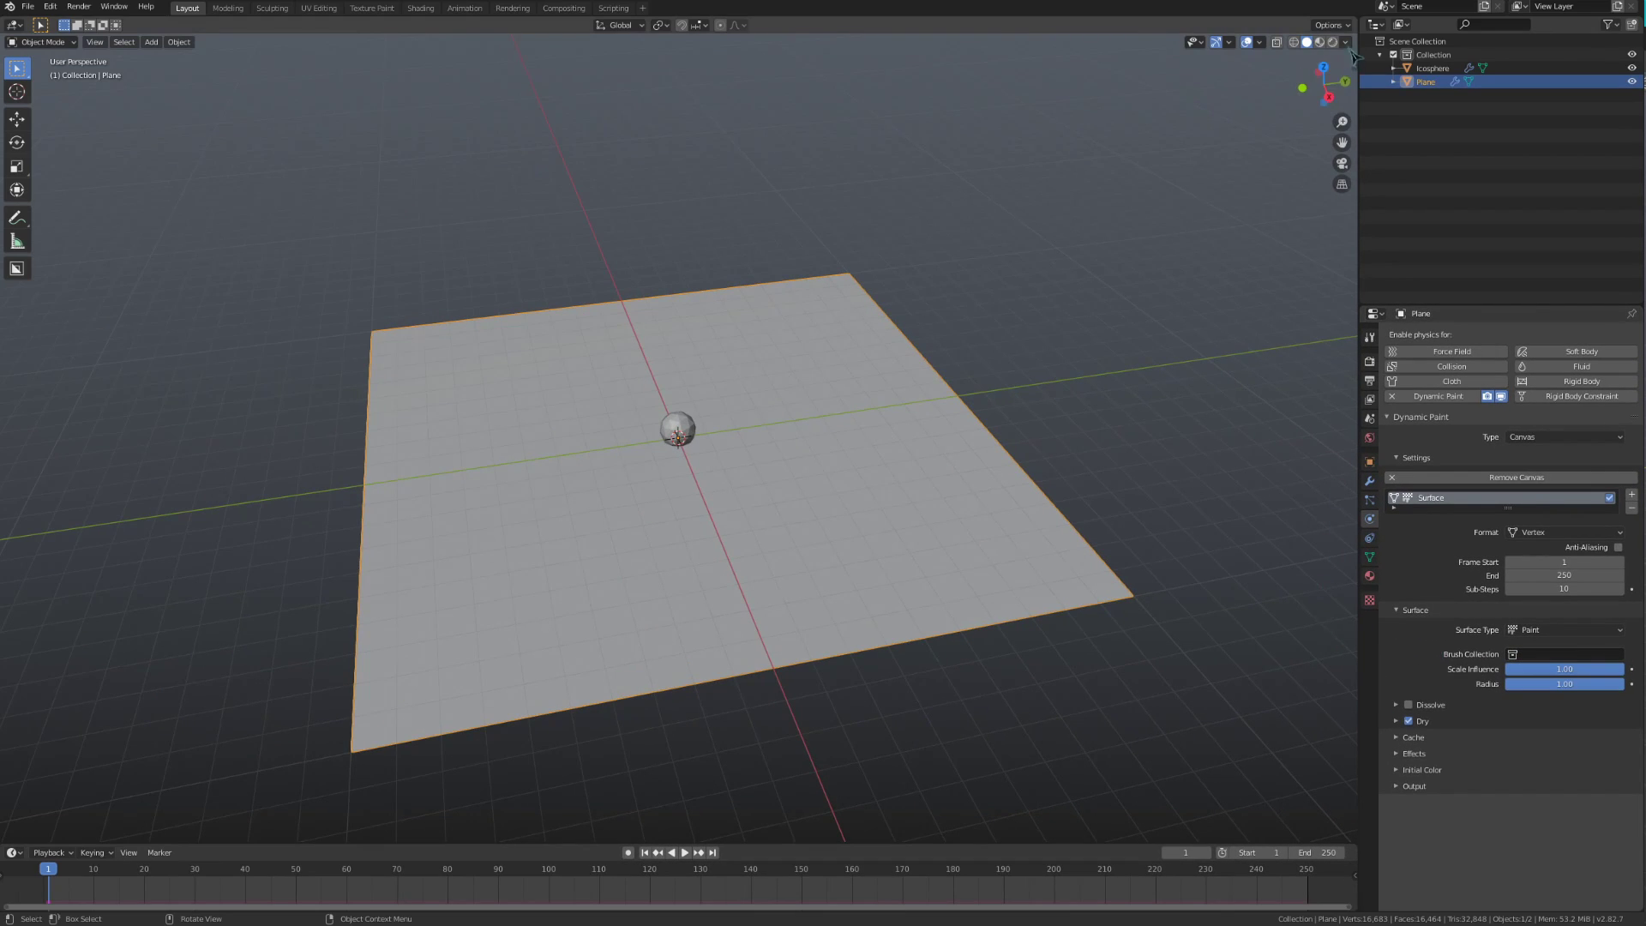
- Show vertex colours in the viewport and send the canvas paintmap output to Col, leaving wetmap empty
click(1345, 42)
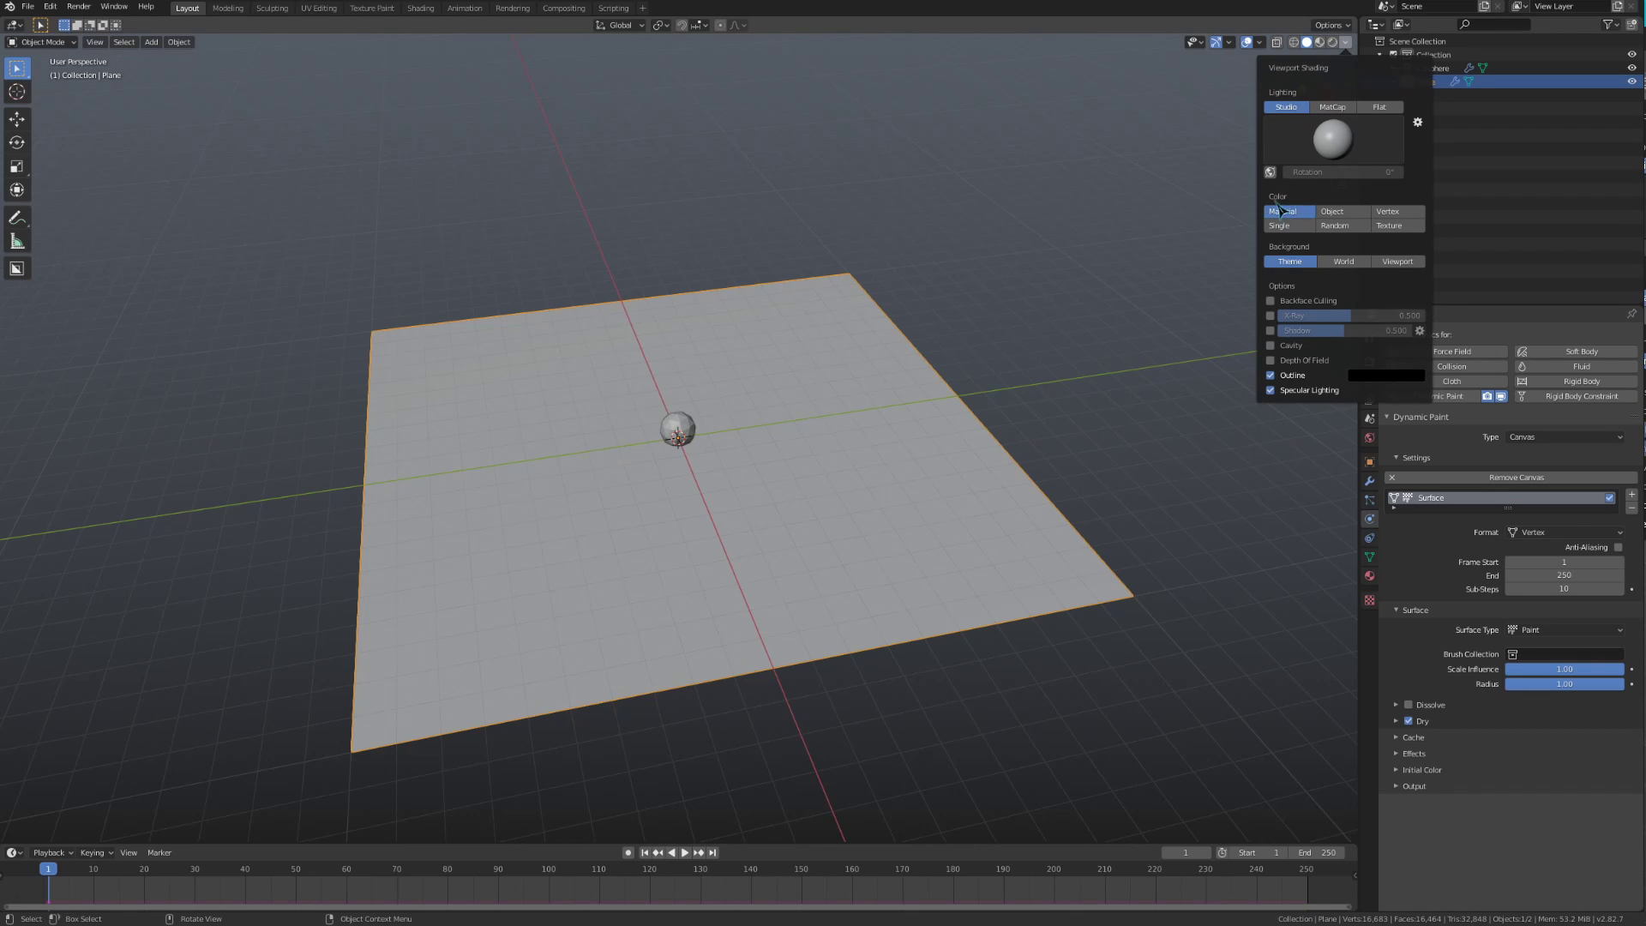
click(1399, 216)
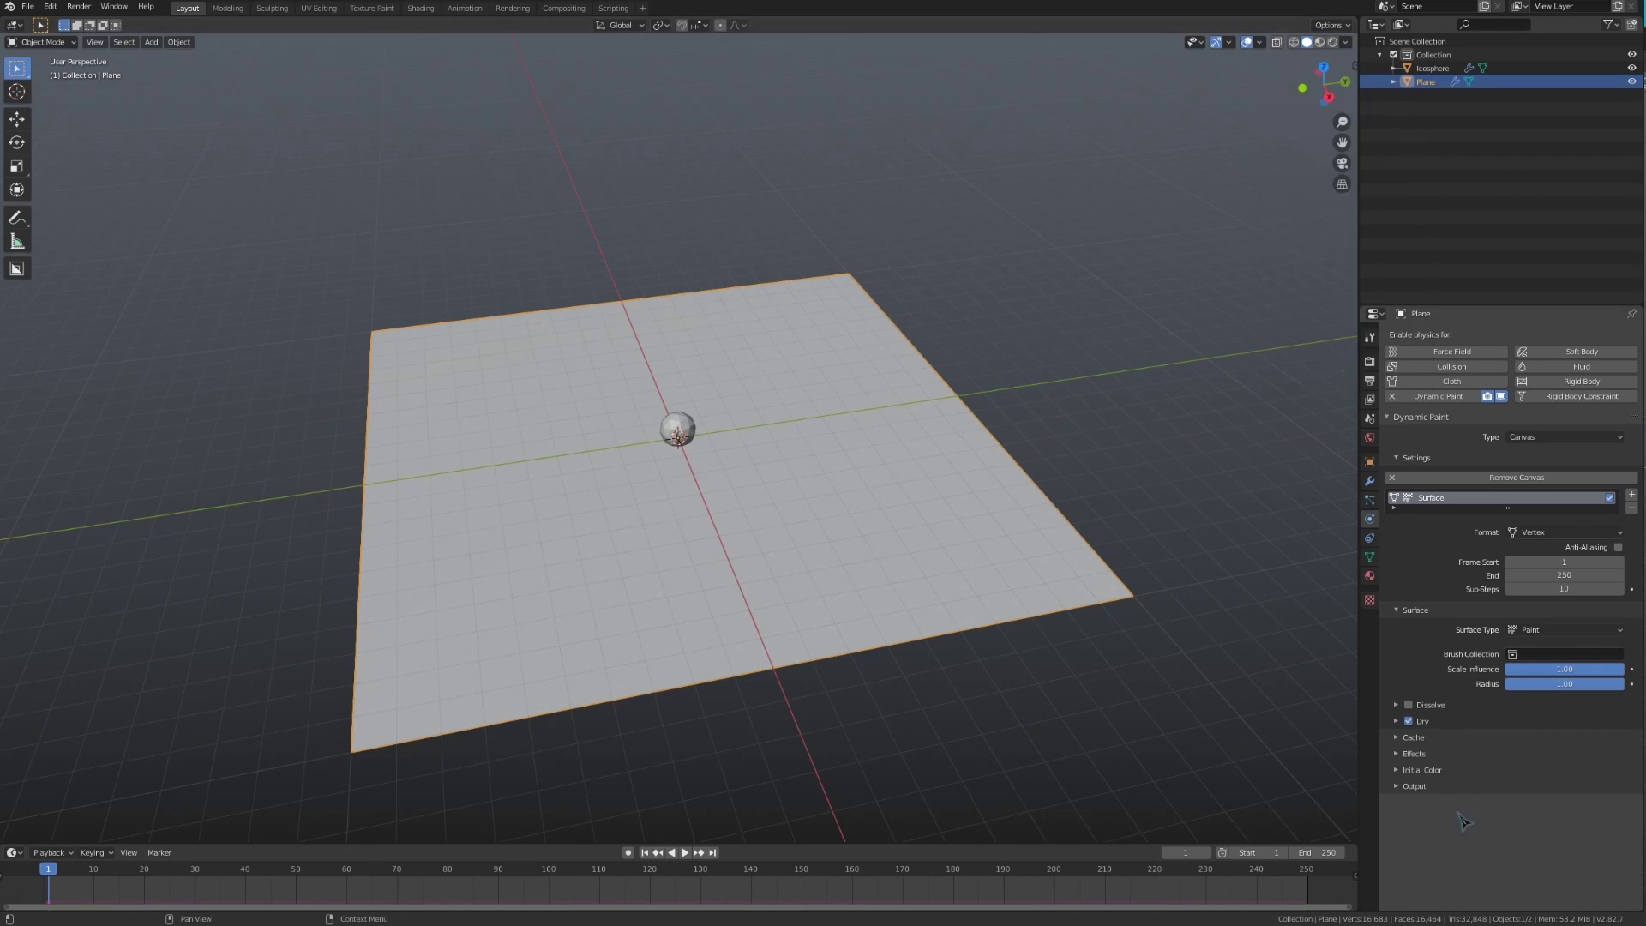
click(1410, 786)
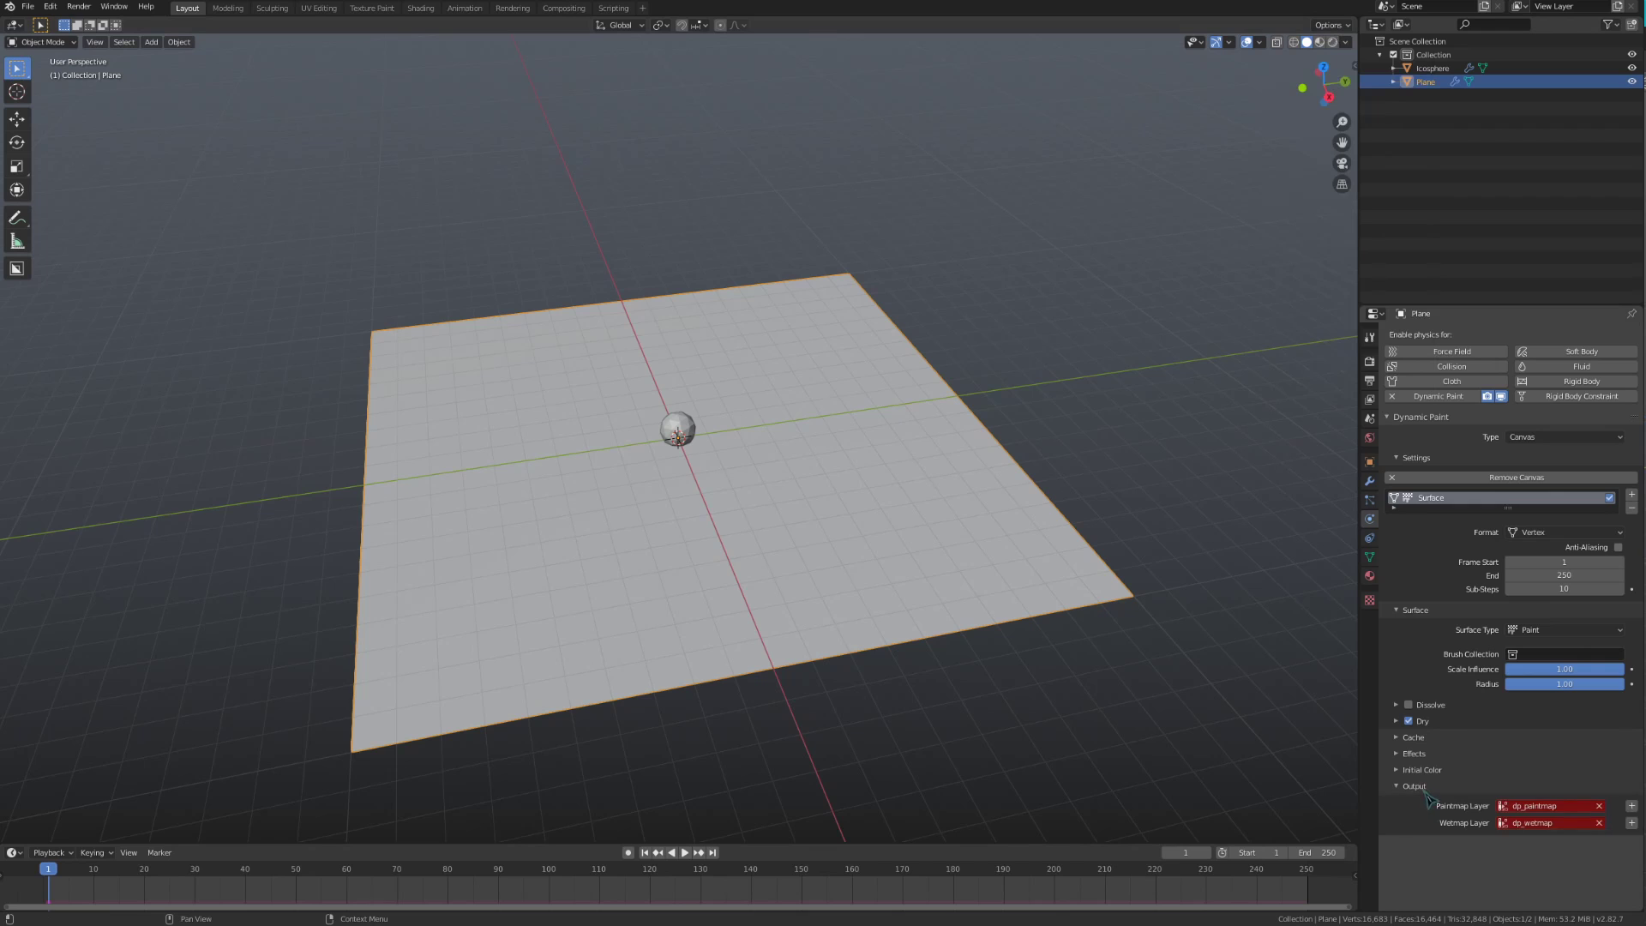
click(1599, 806)
click(1599, 823)
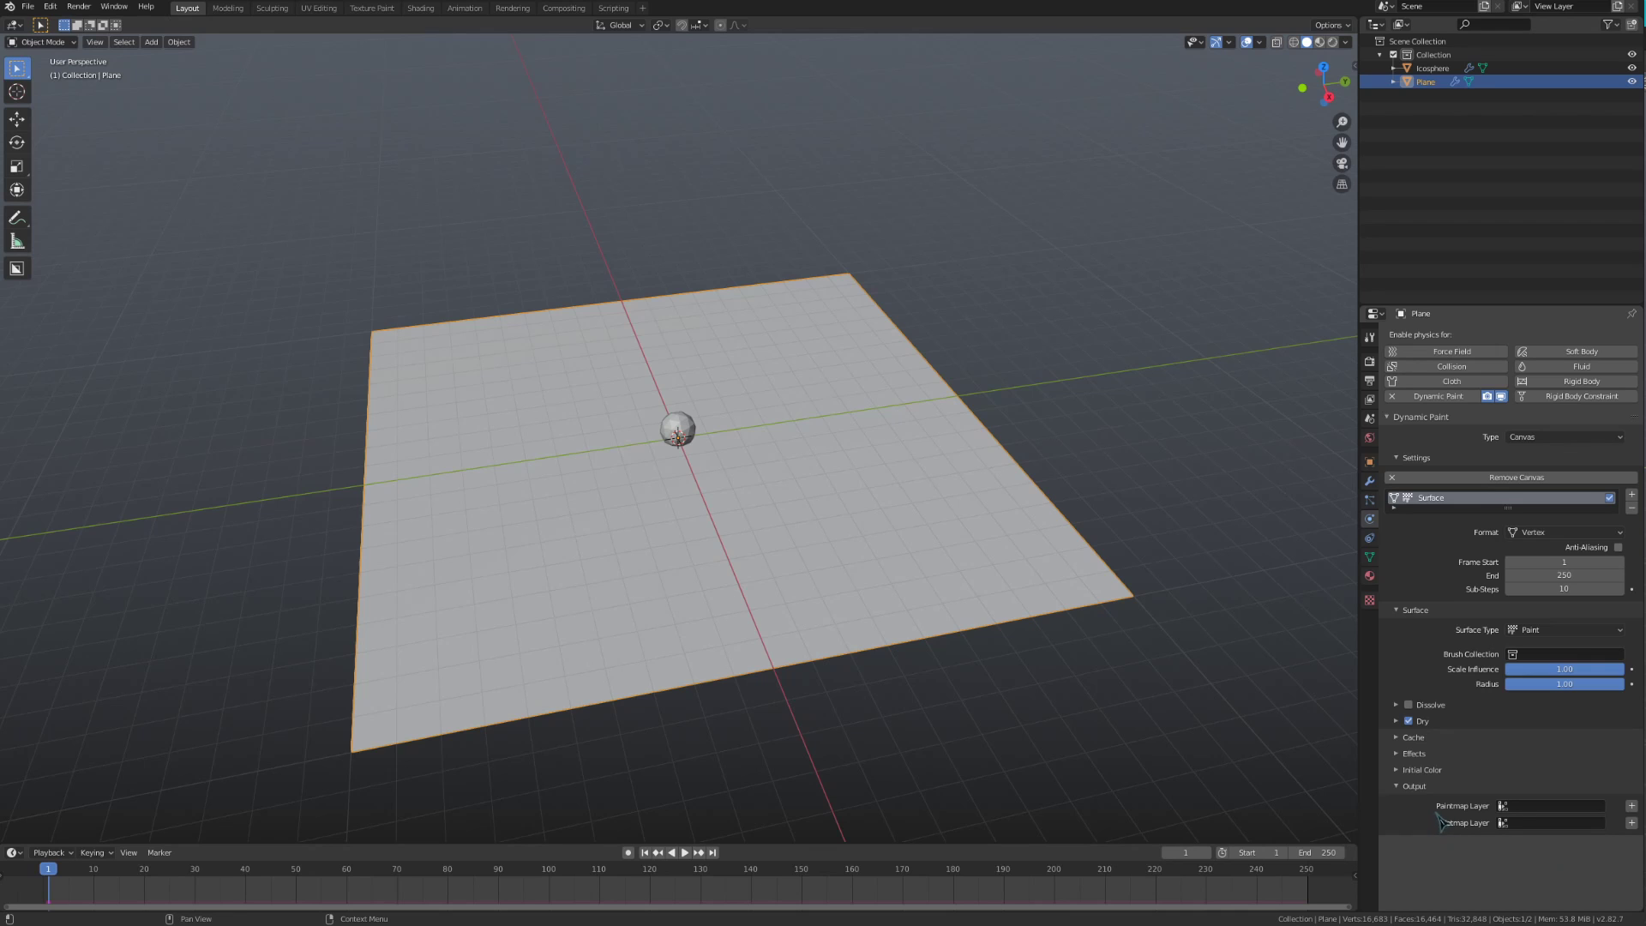
click(1550, 807)
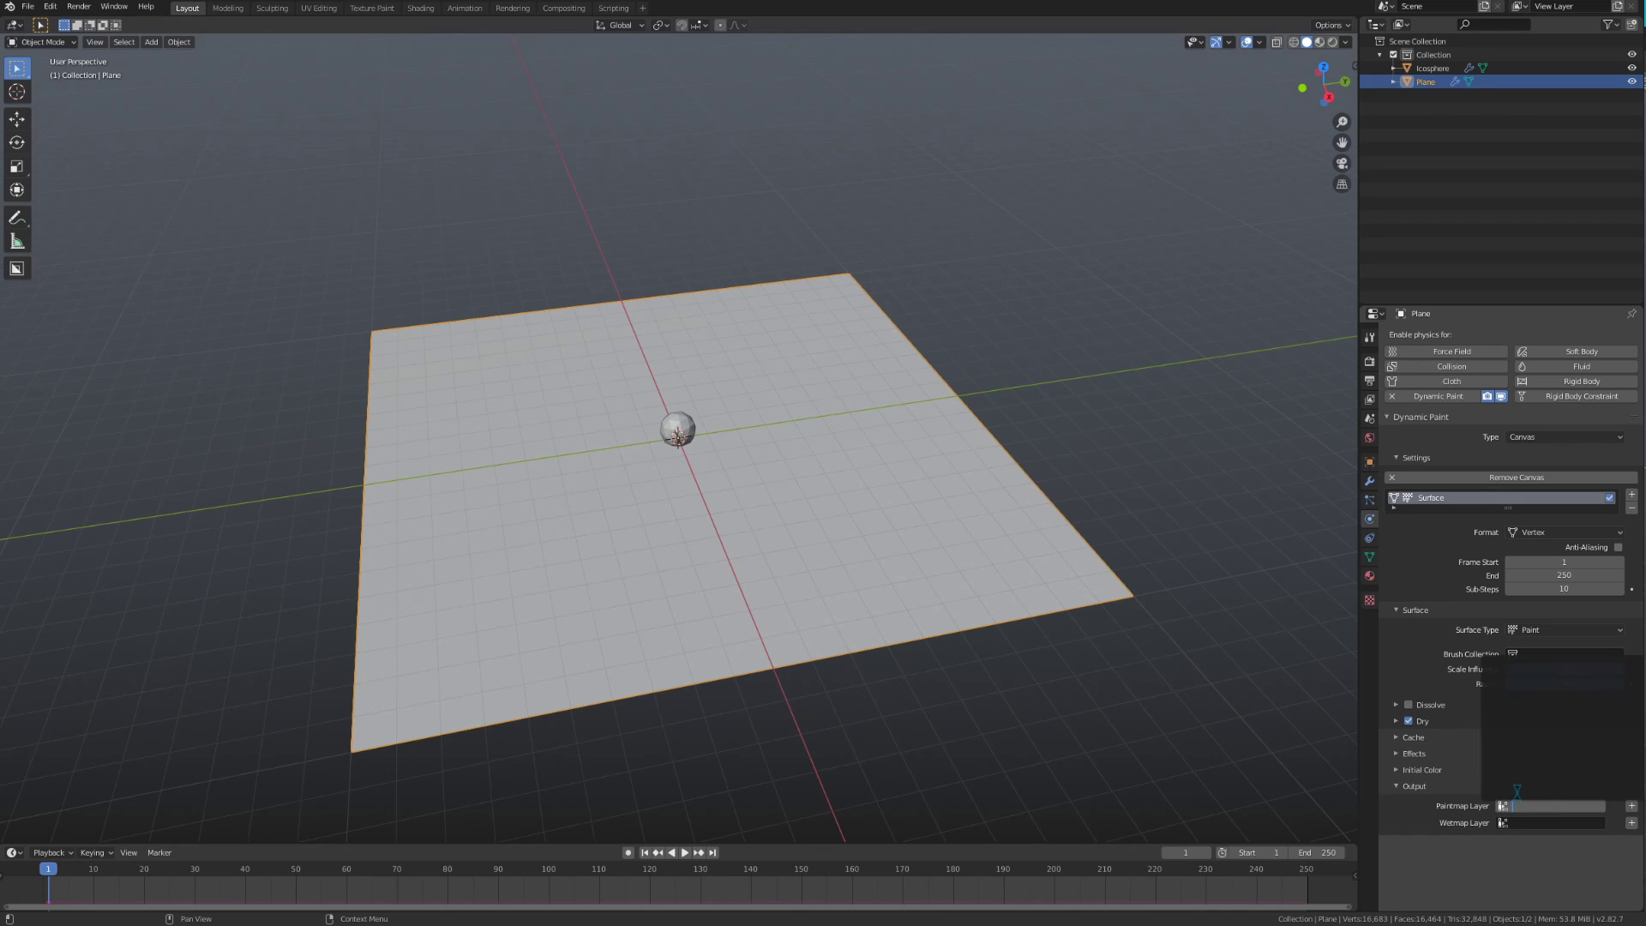
click(1489, 813)
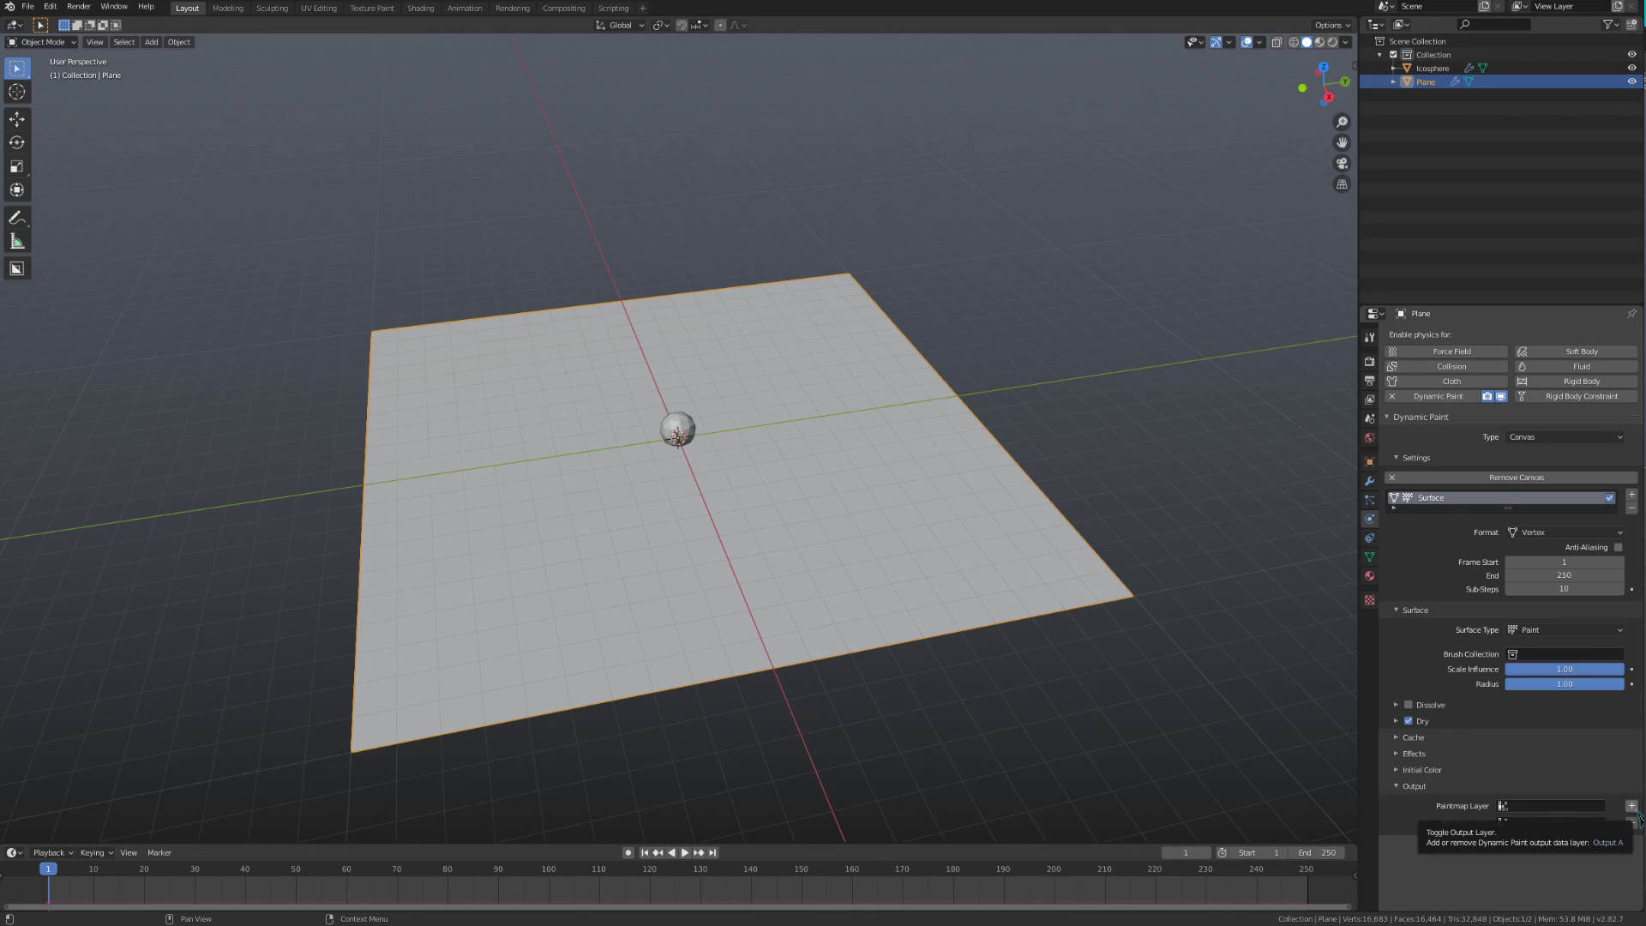
click(1573, 806)
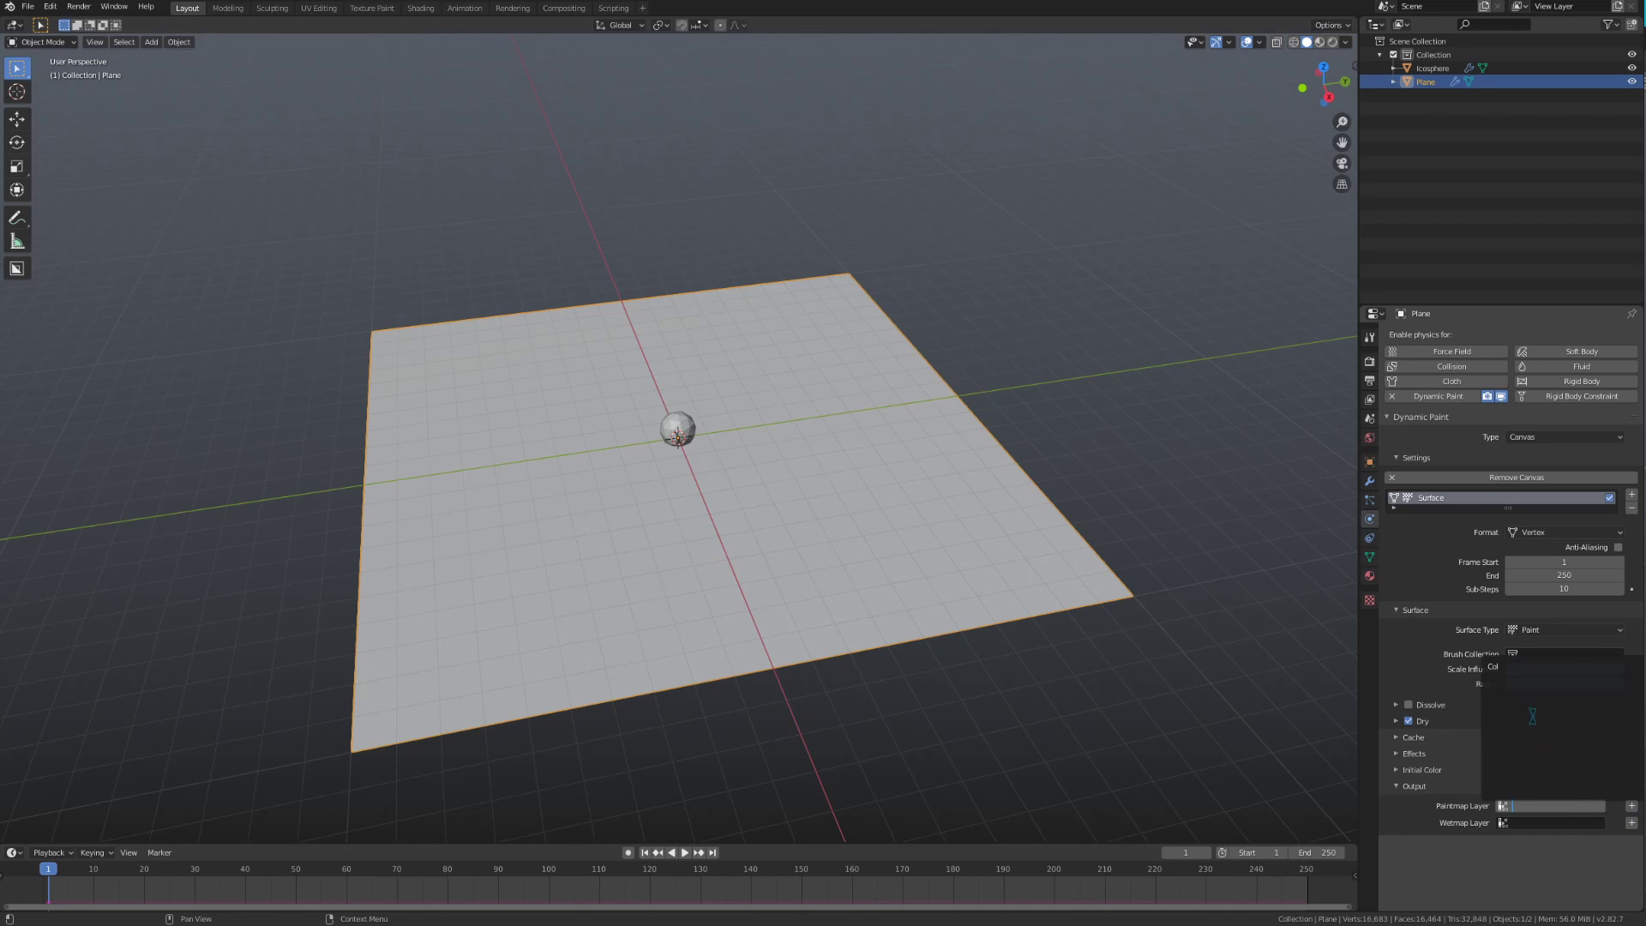
click(1515, 670)
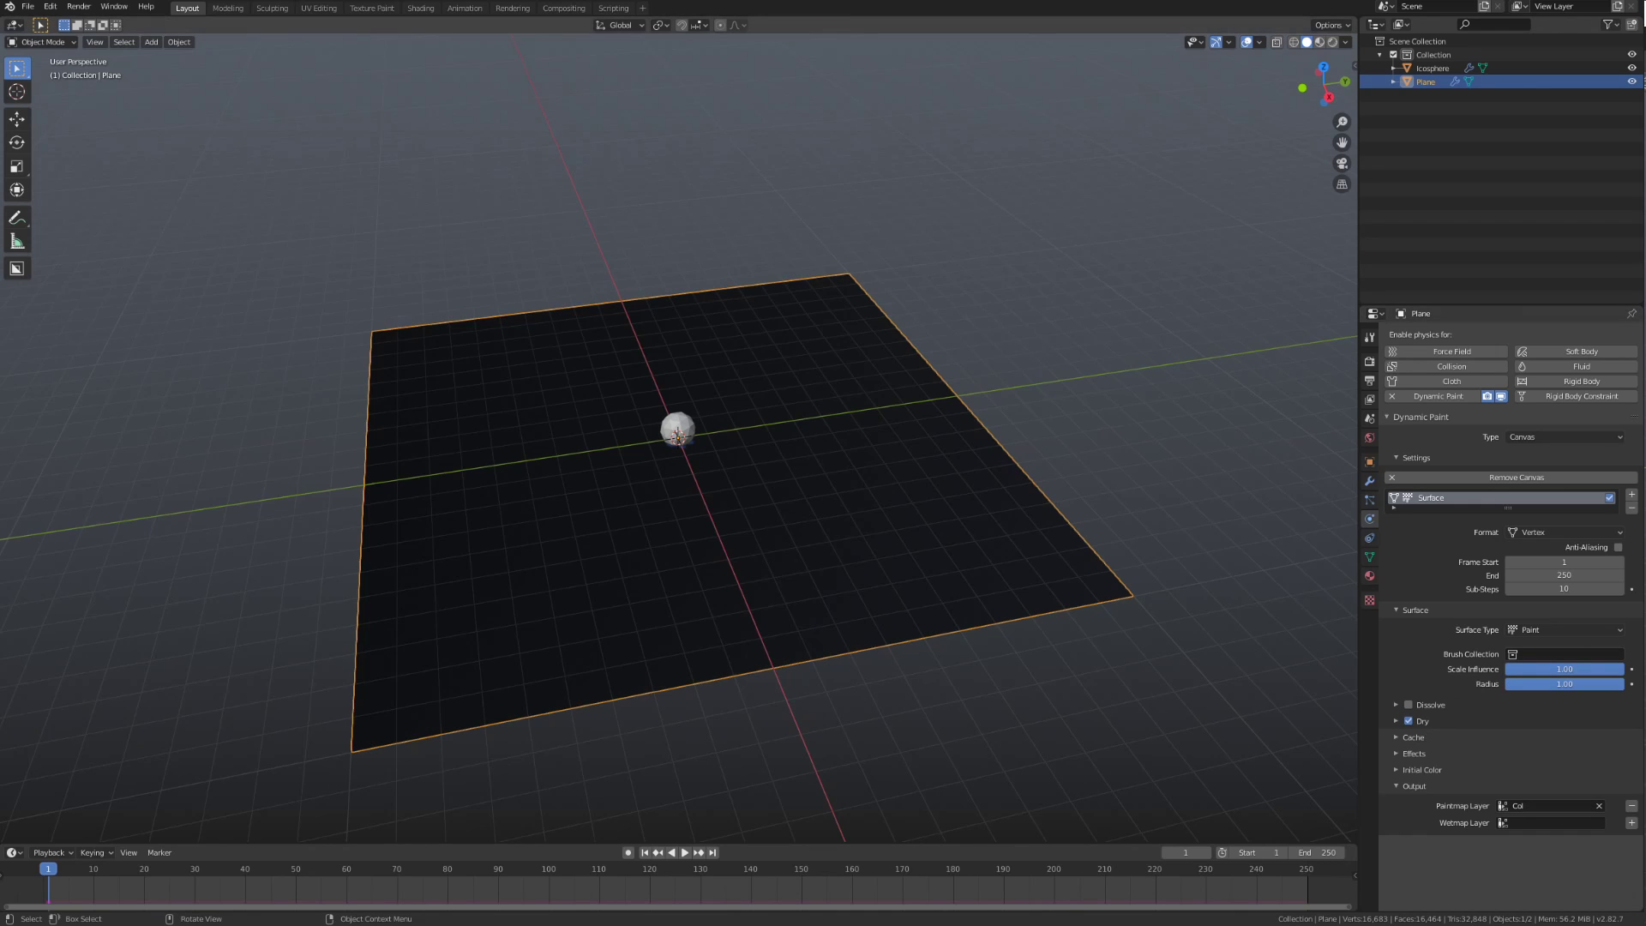
- Play the animation and move the Icosphere over the Plane to paint a blue trail
click(677, 428)
key(space)
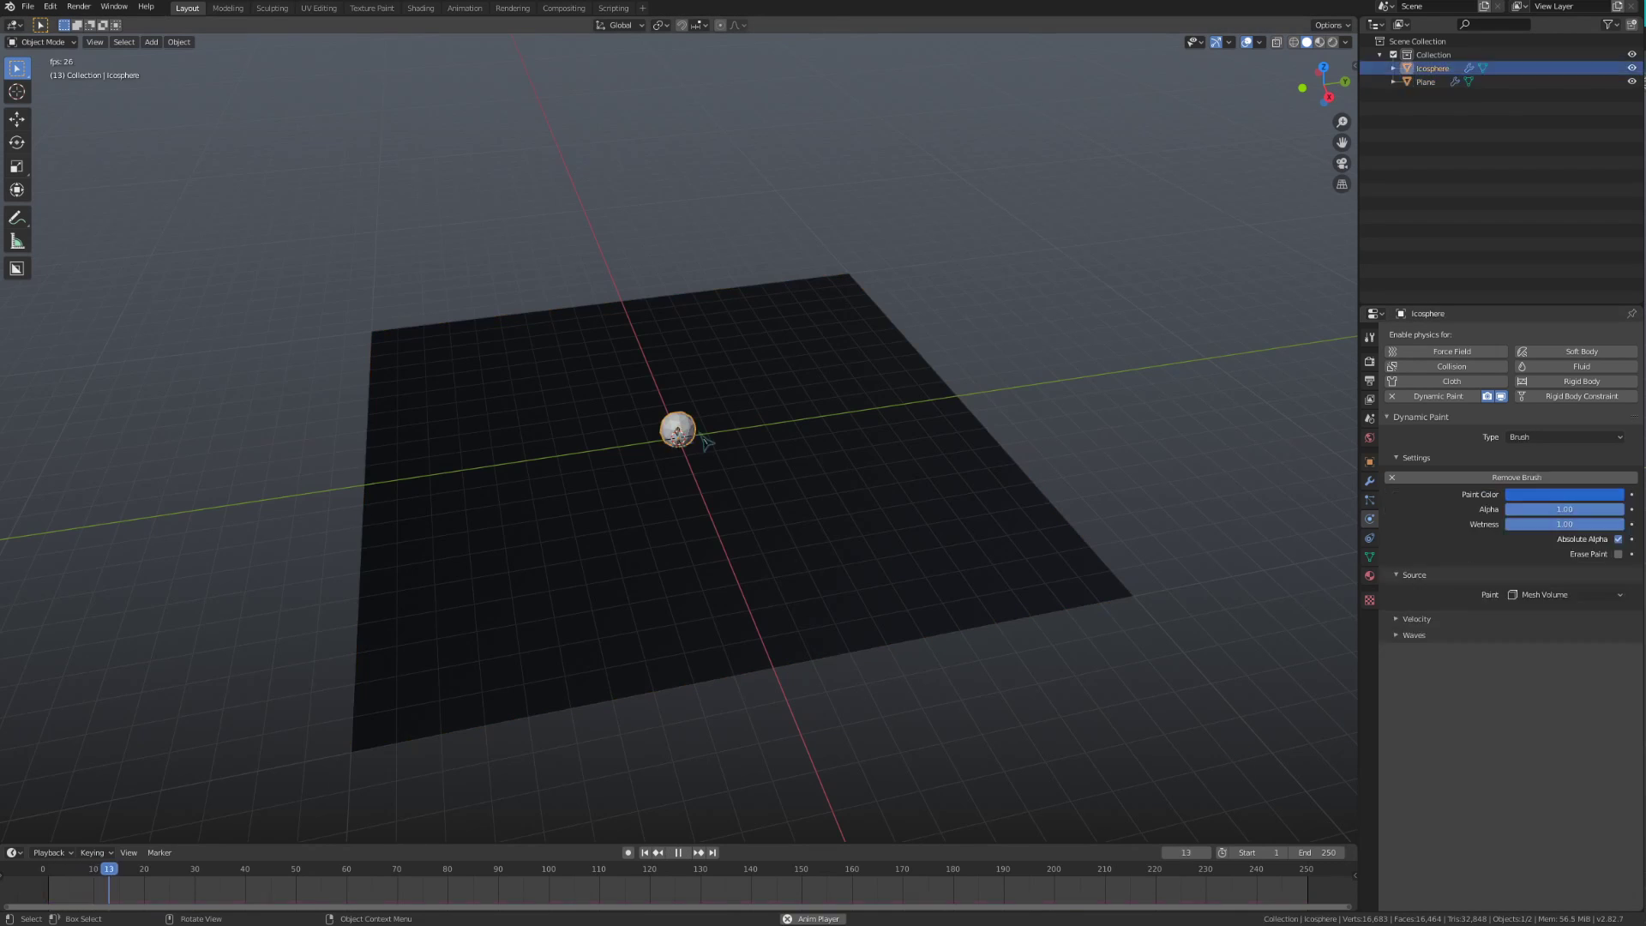
middle_drag(802, 446, 955, 489)
key(g)
key(shift+z)
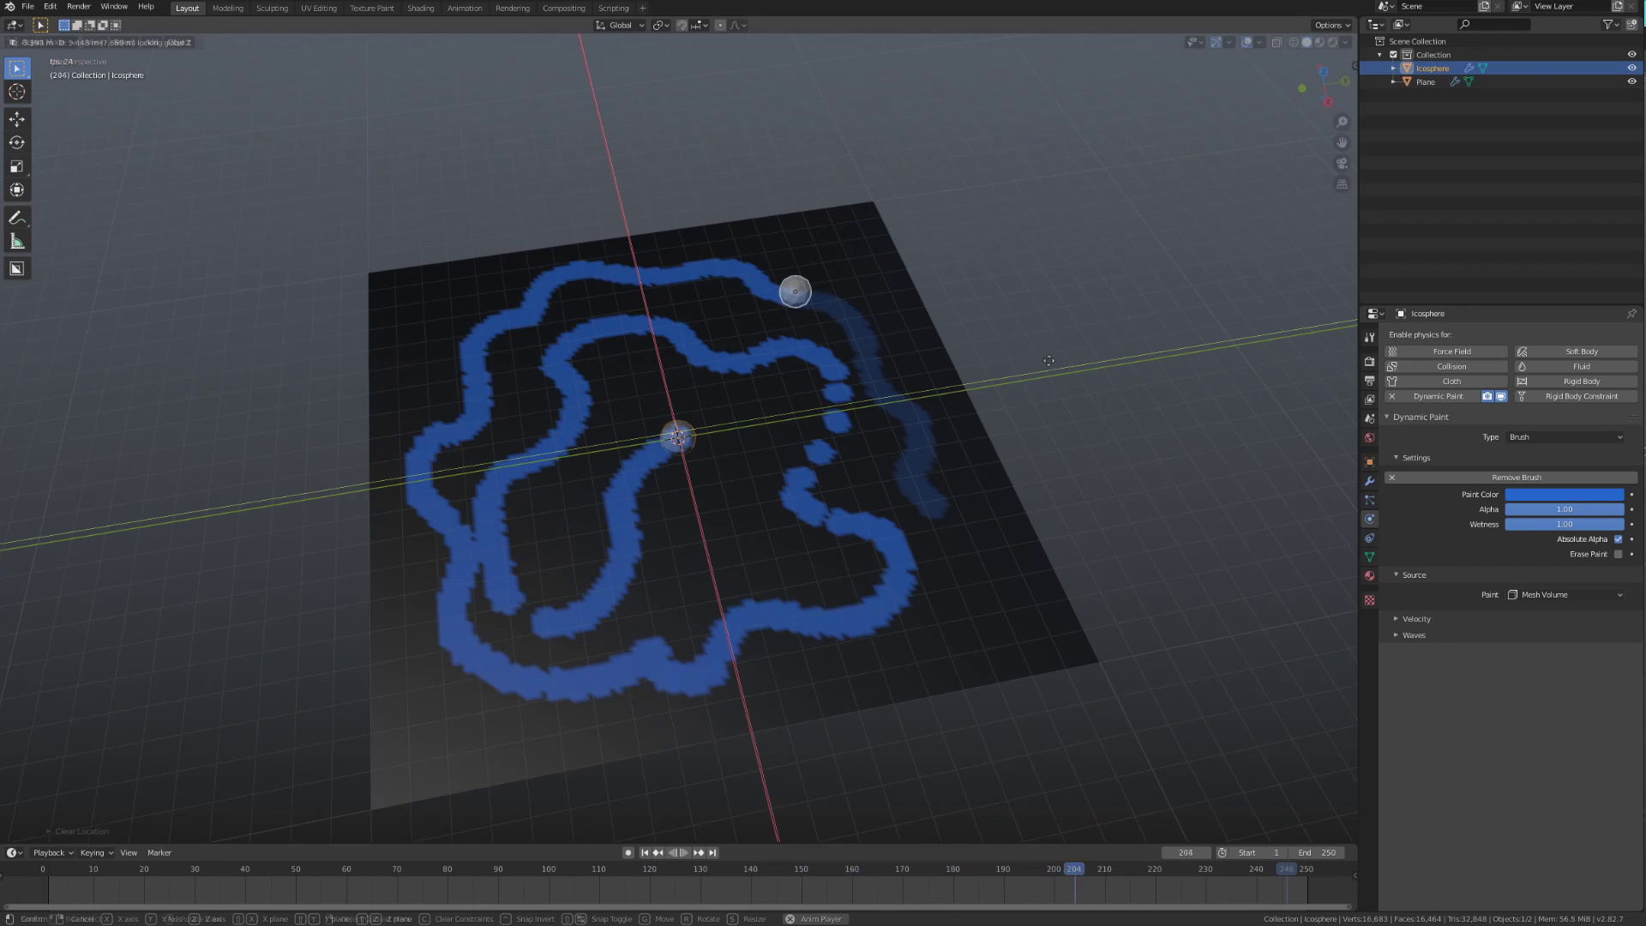
- Rewind, then create a new collection named 'Brush' and move the Icosphere into it
key(Escape)
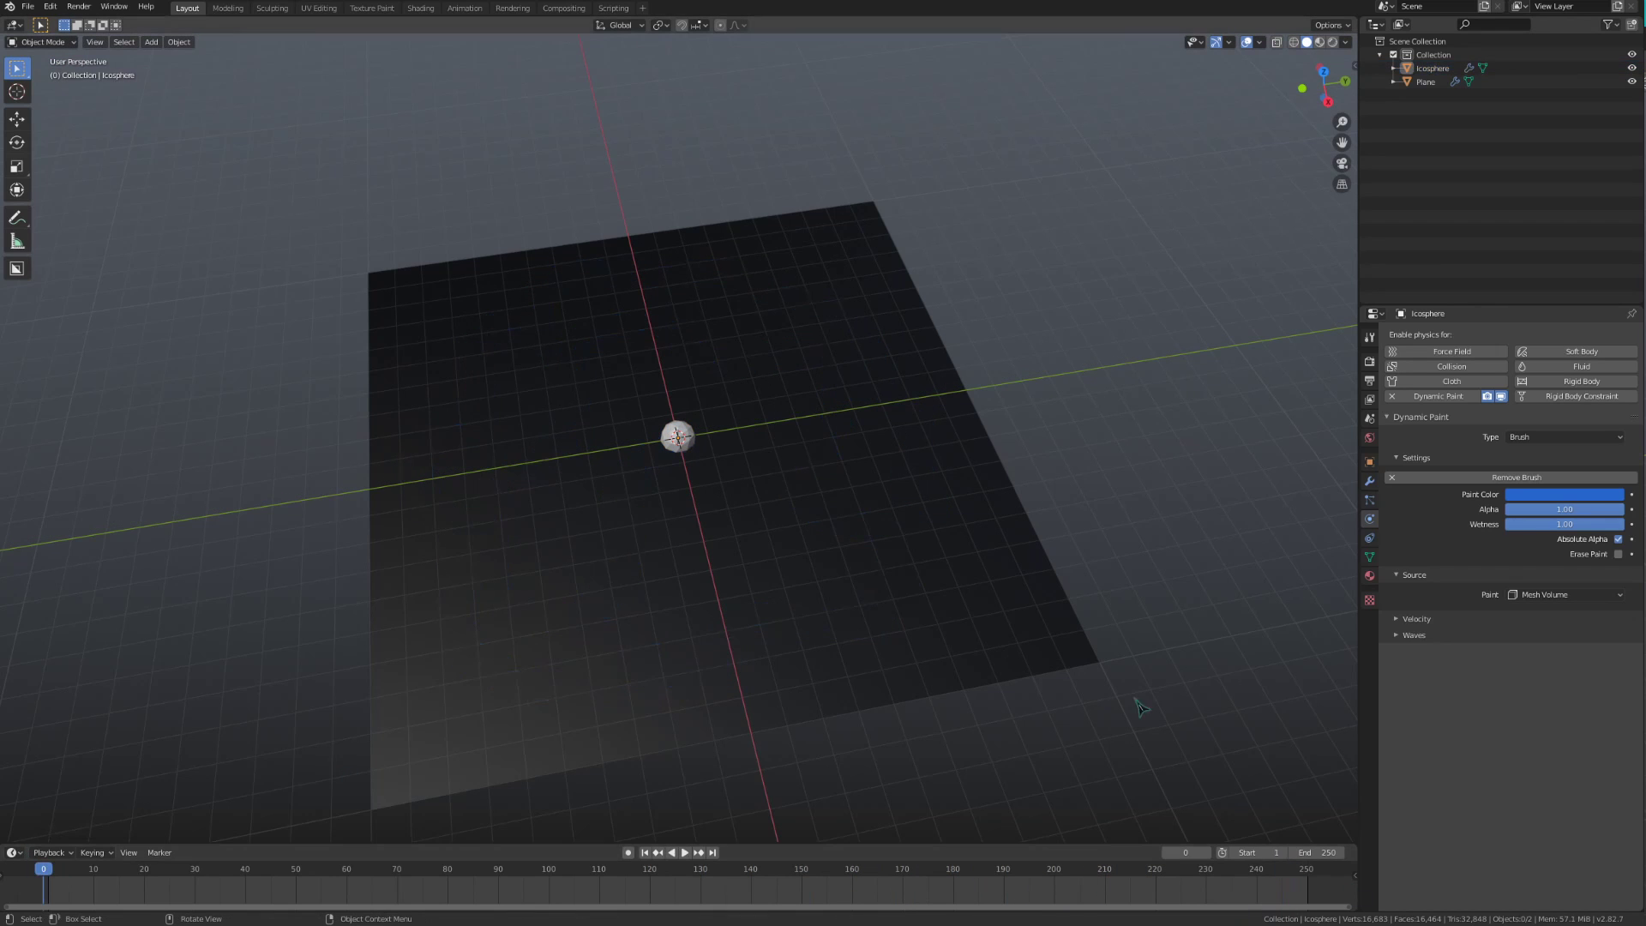
click(947, 513)
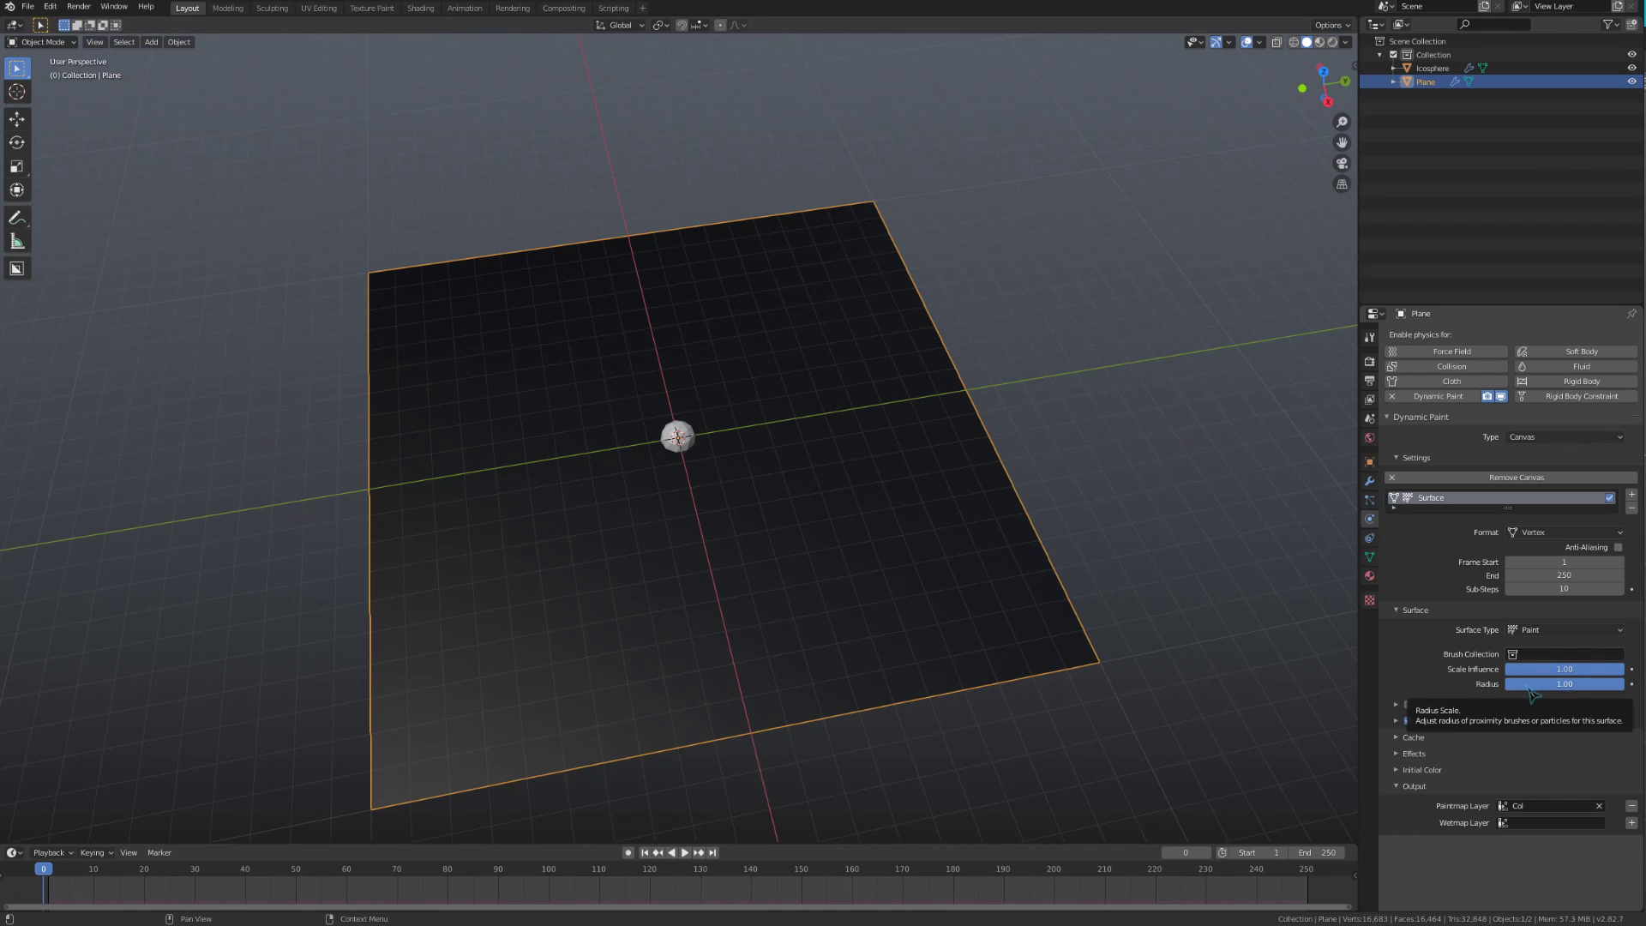
click(1603, 654)
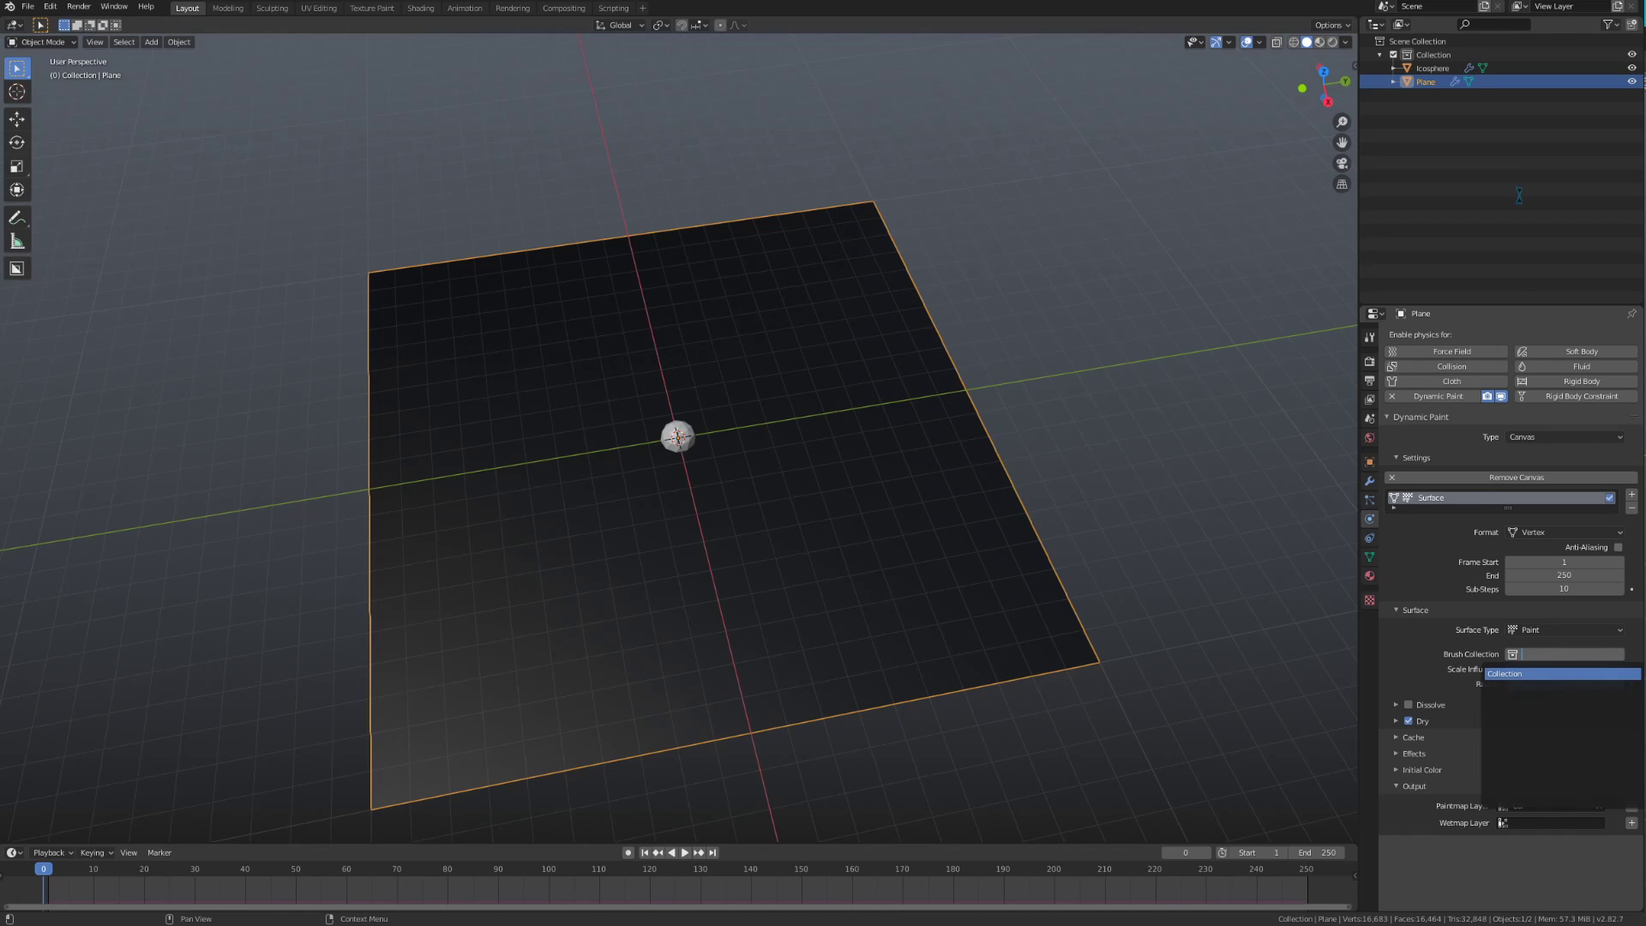
click(1632, 24)
click(1448, 97)
double_click(1440, 96)
text(Brush)
key(Return)
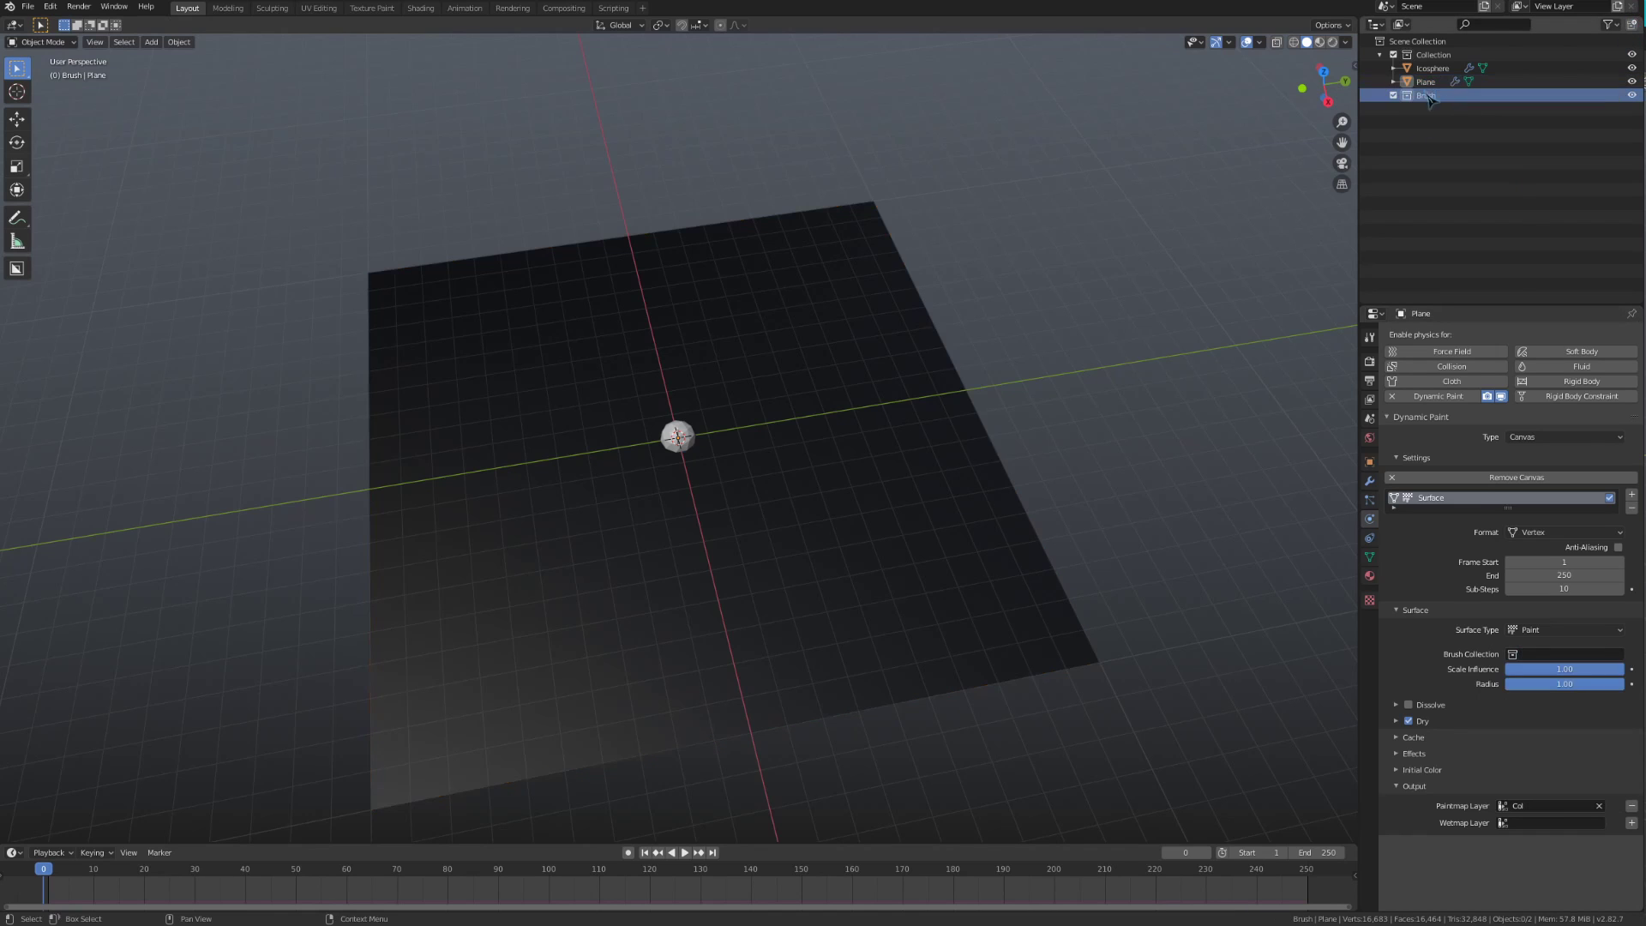
drag(1433, 68, 1426, 95)
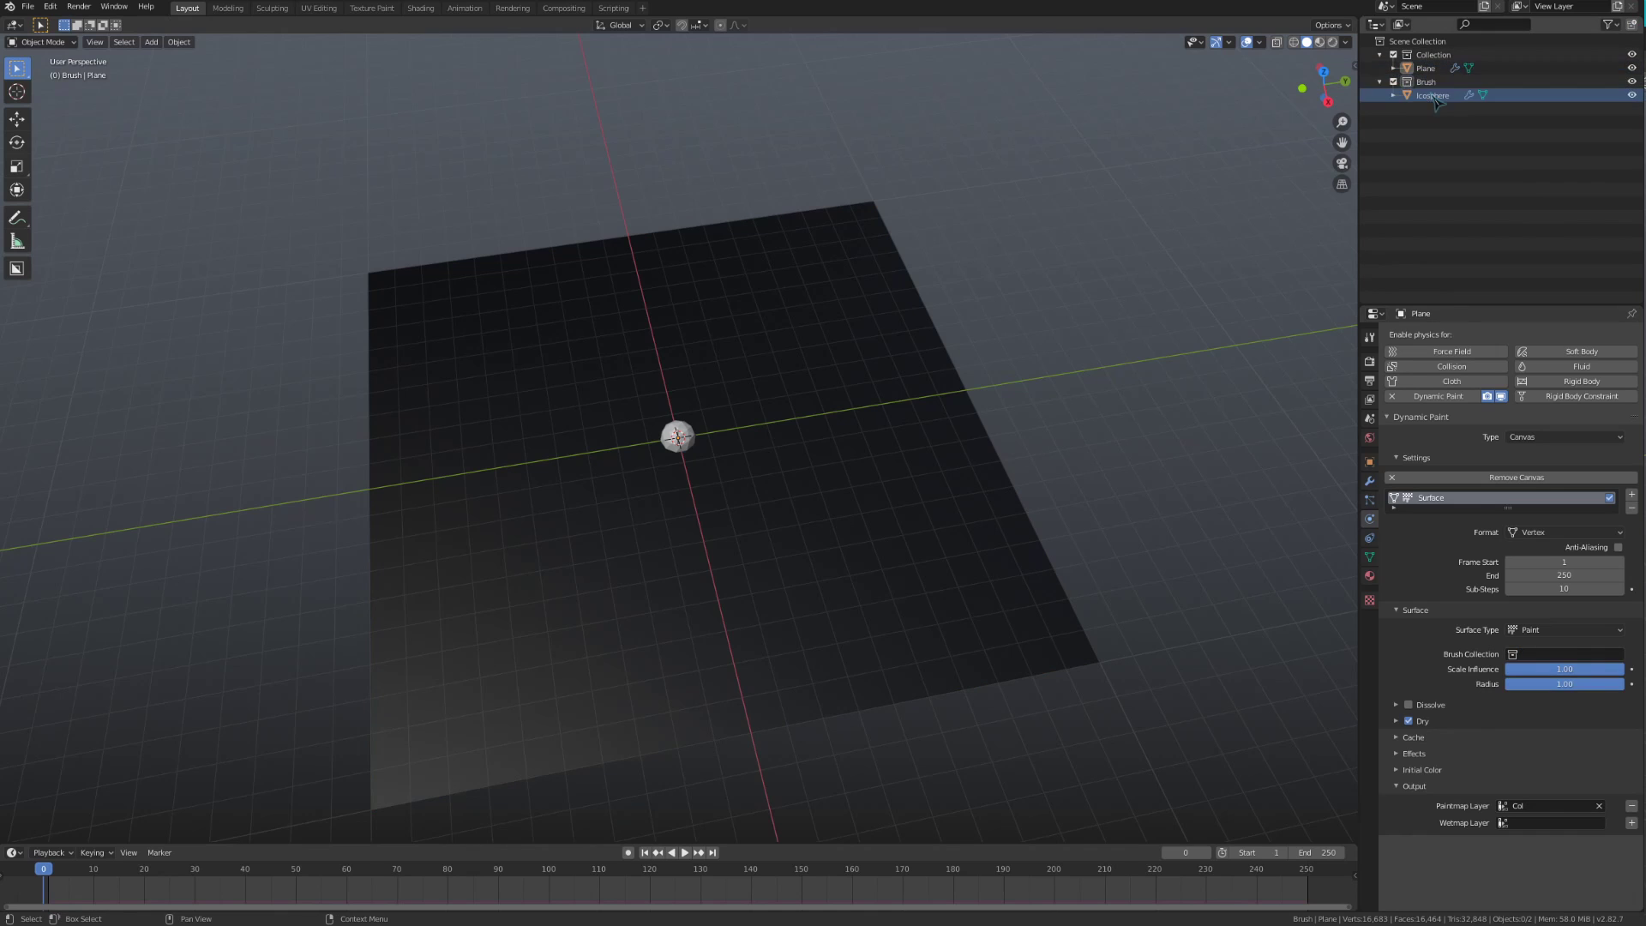
- Set the Plane canvas Brush Collection to Brush
click(1544, 653)
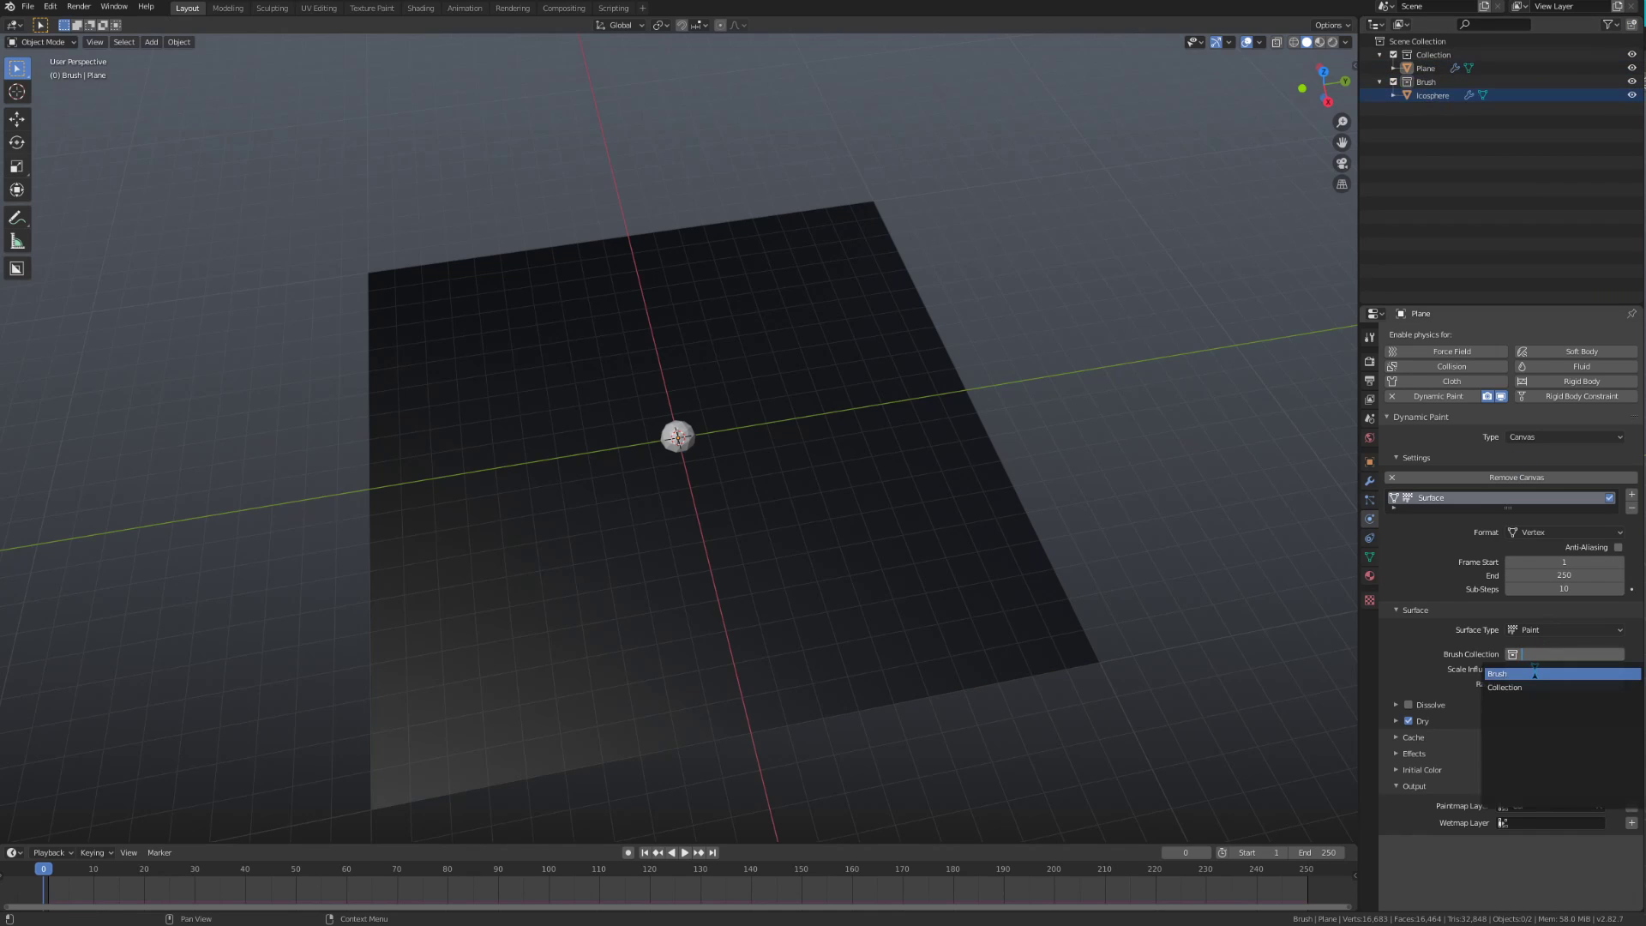
click(1535, 674)
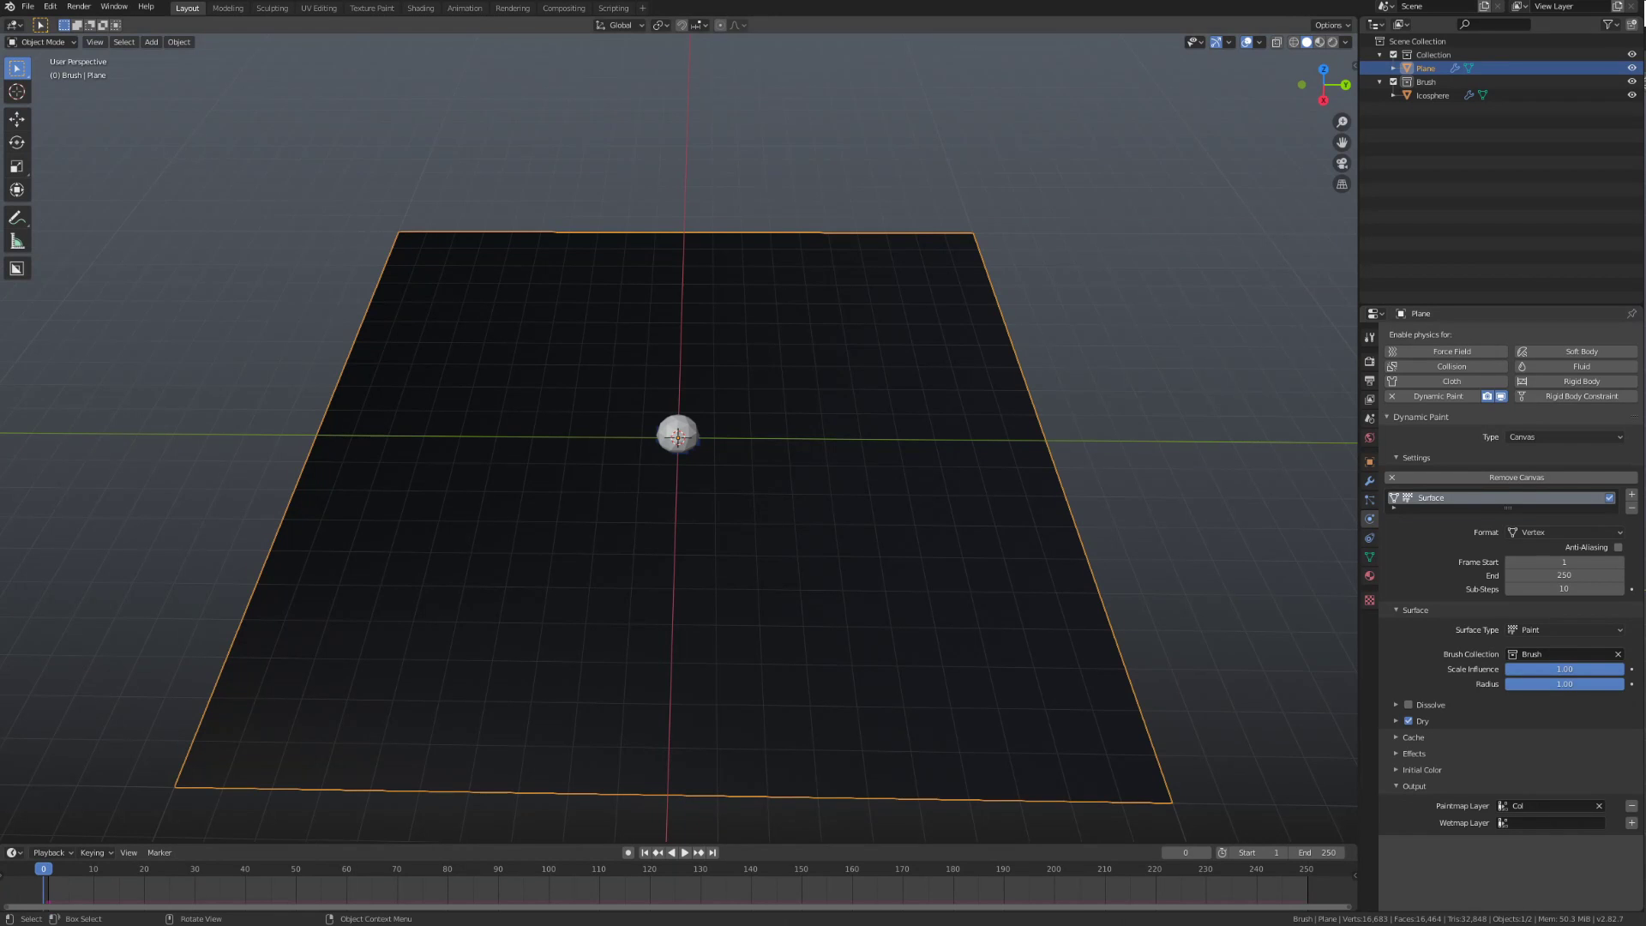
key(shift)
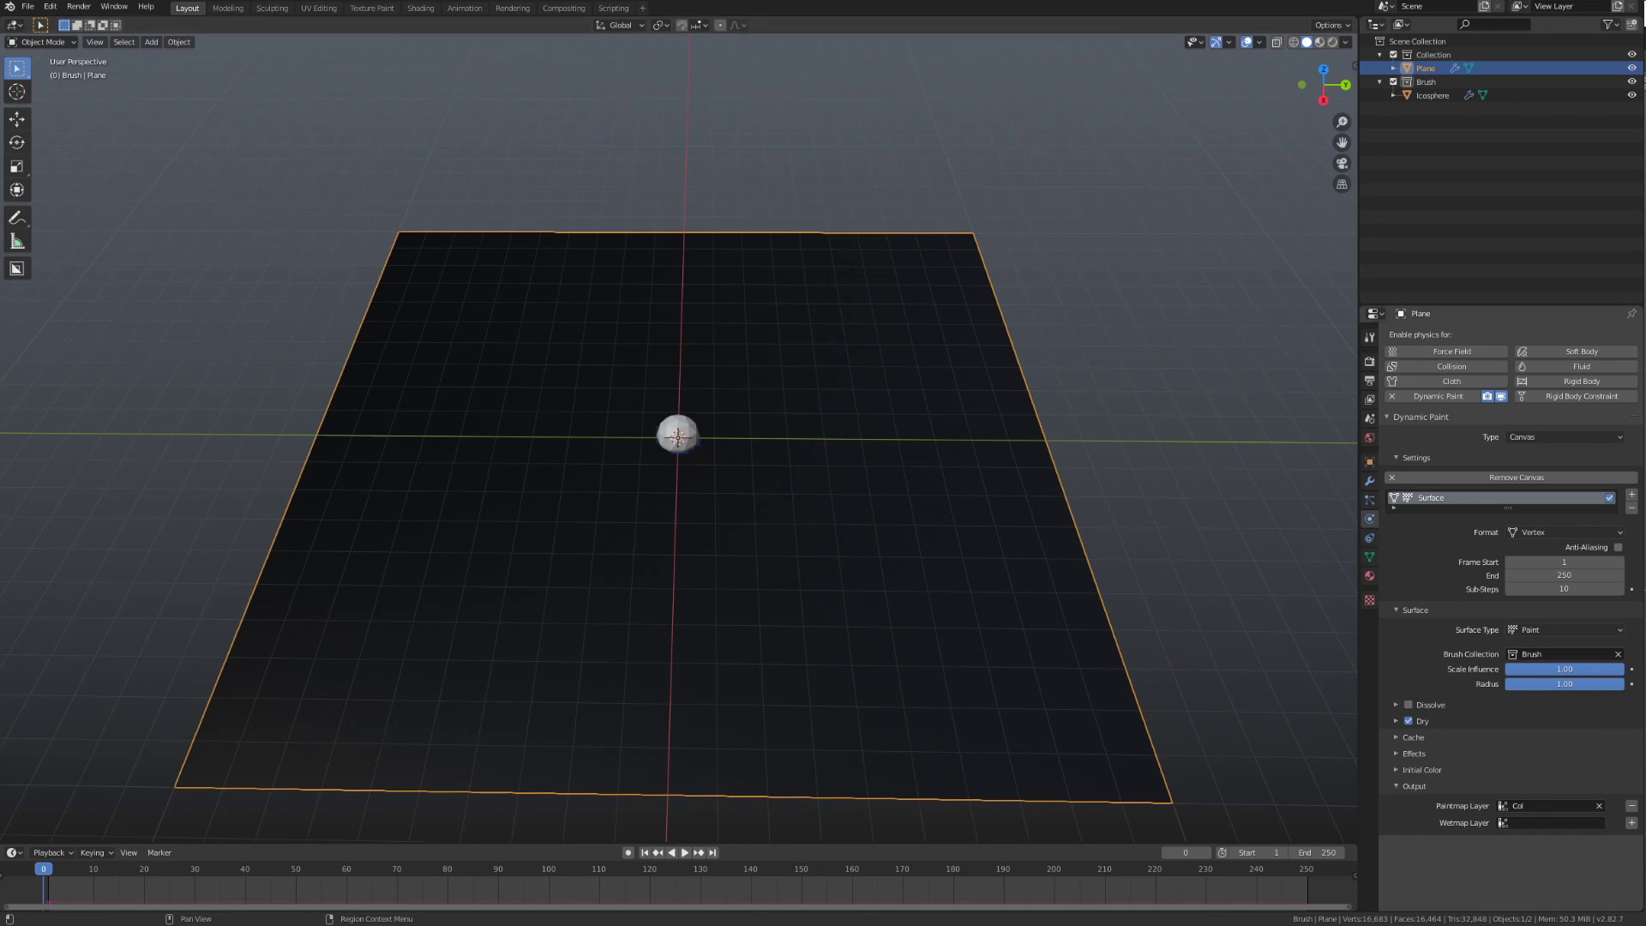
- Enable Dissolve on the canvas surface with a Time of 50 frames
click(1444, 707)
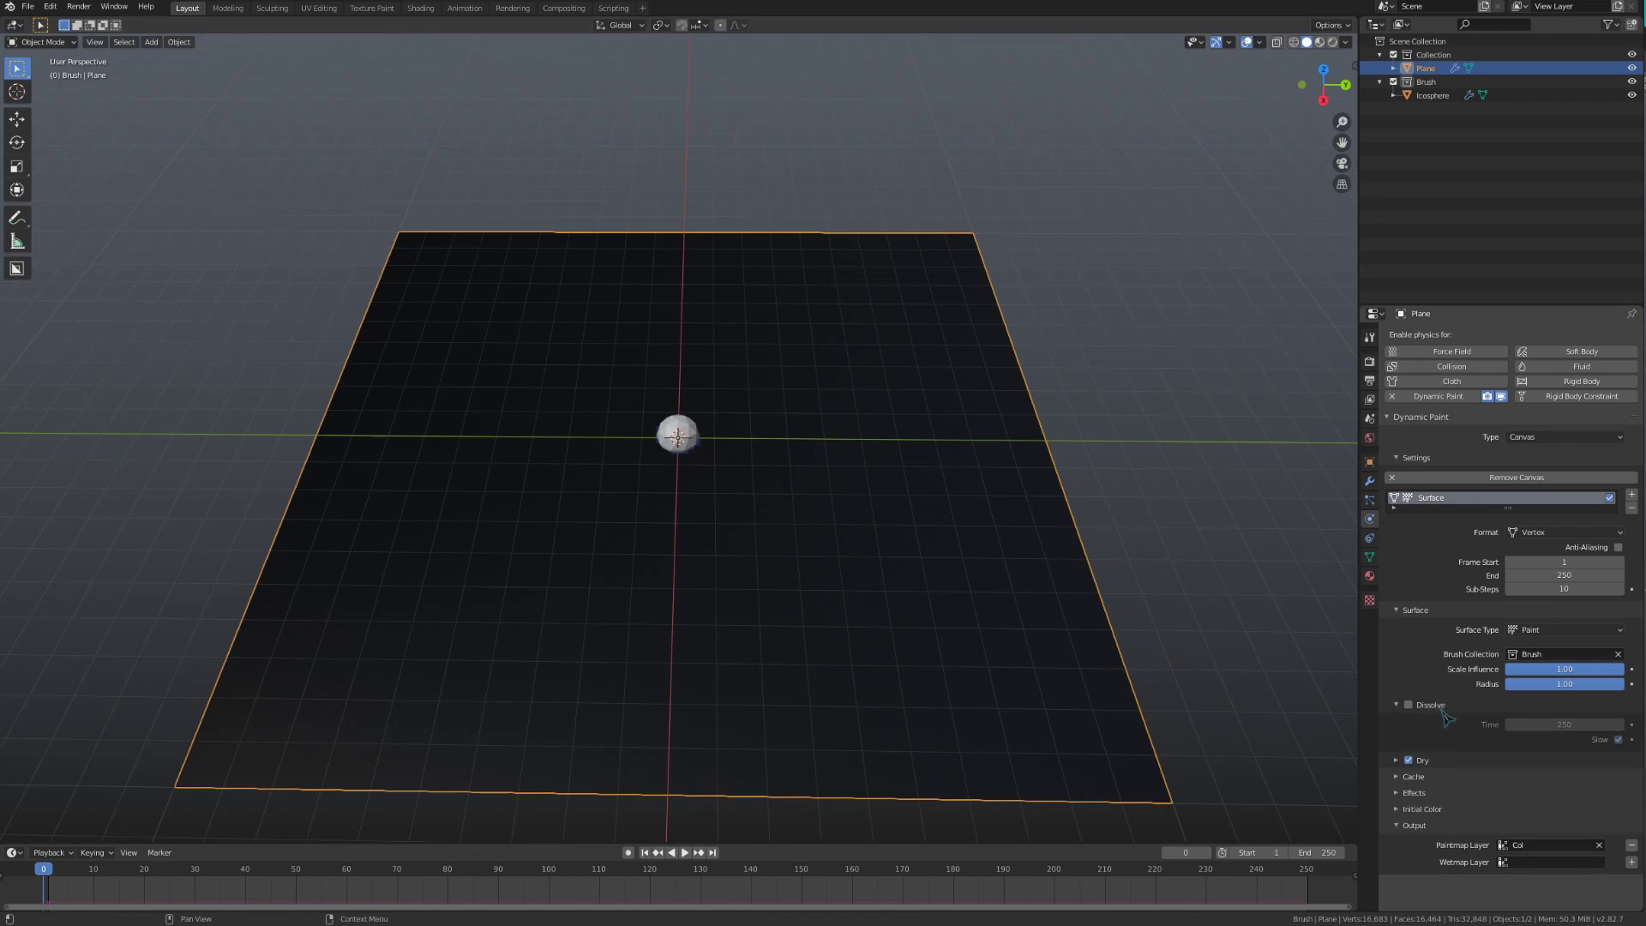
click(1408, 705)
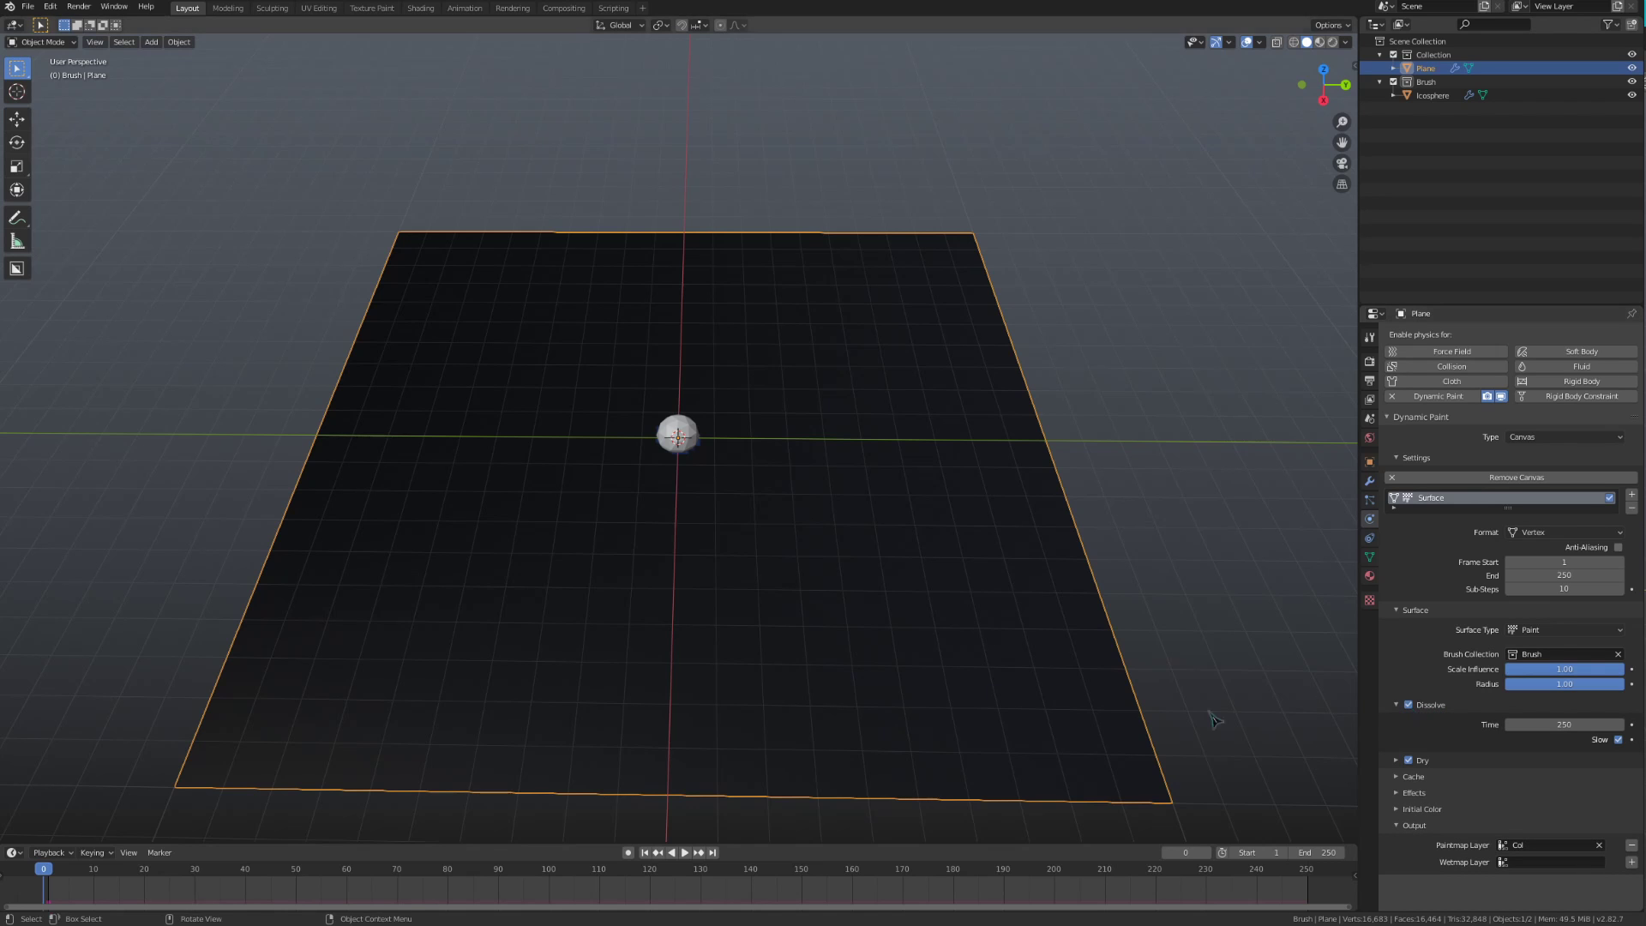
middle_drag(846, 655, 846, 679)
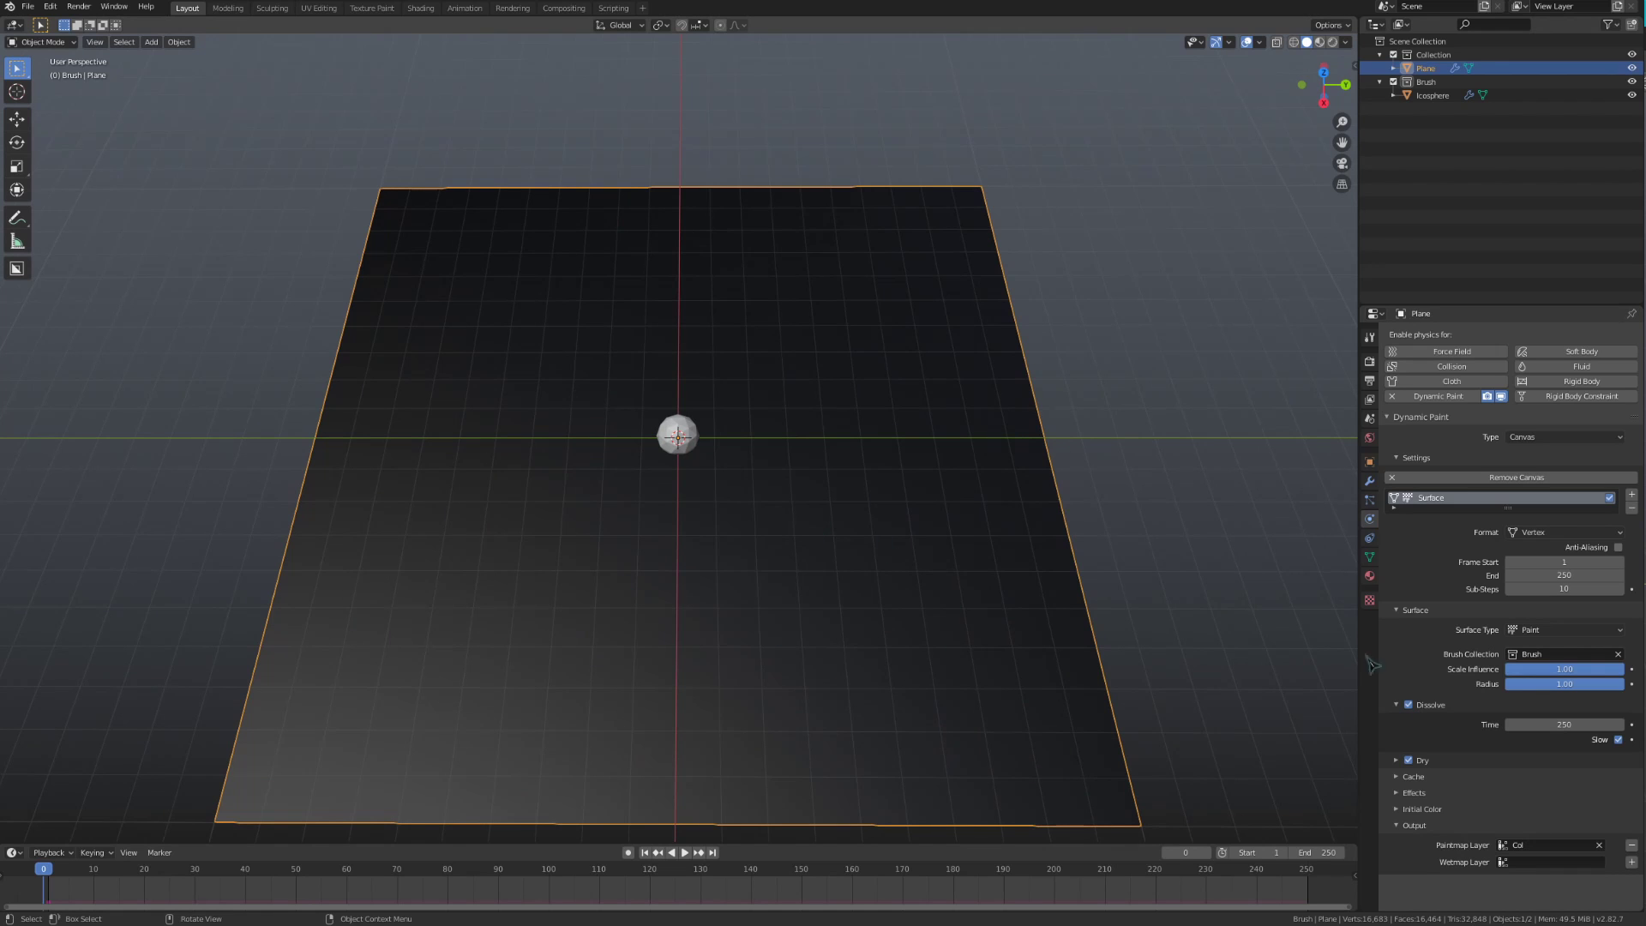
click(1569, 724)
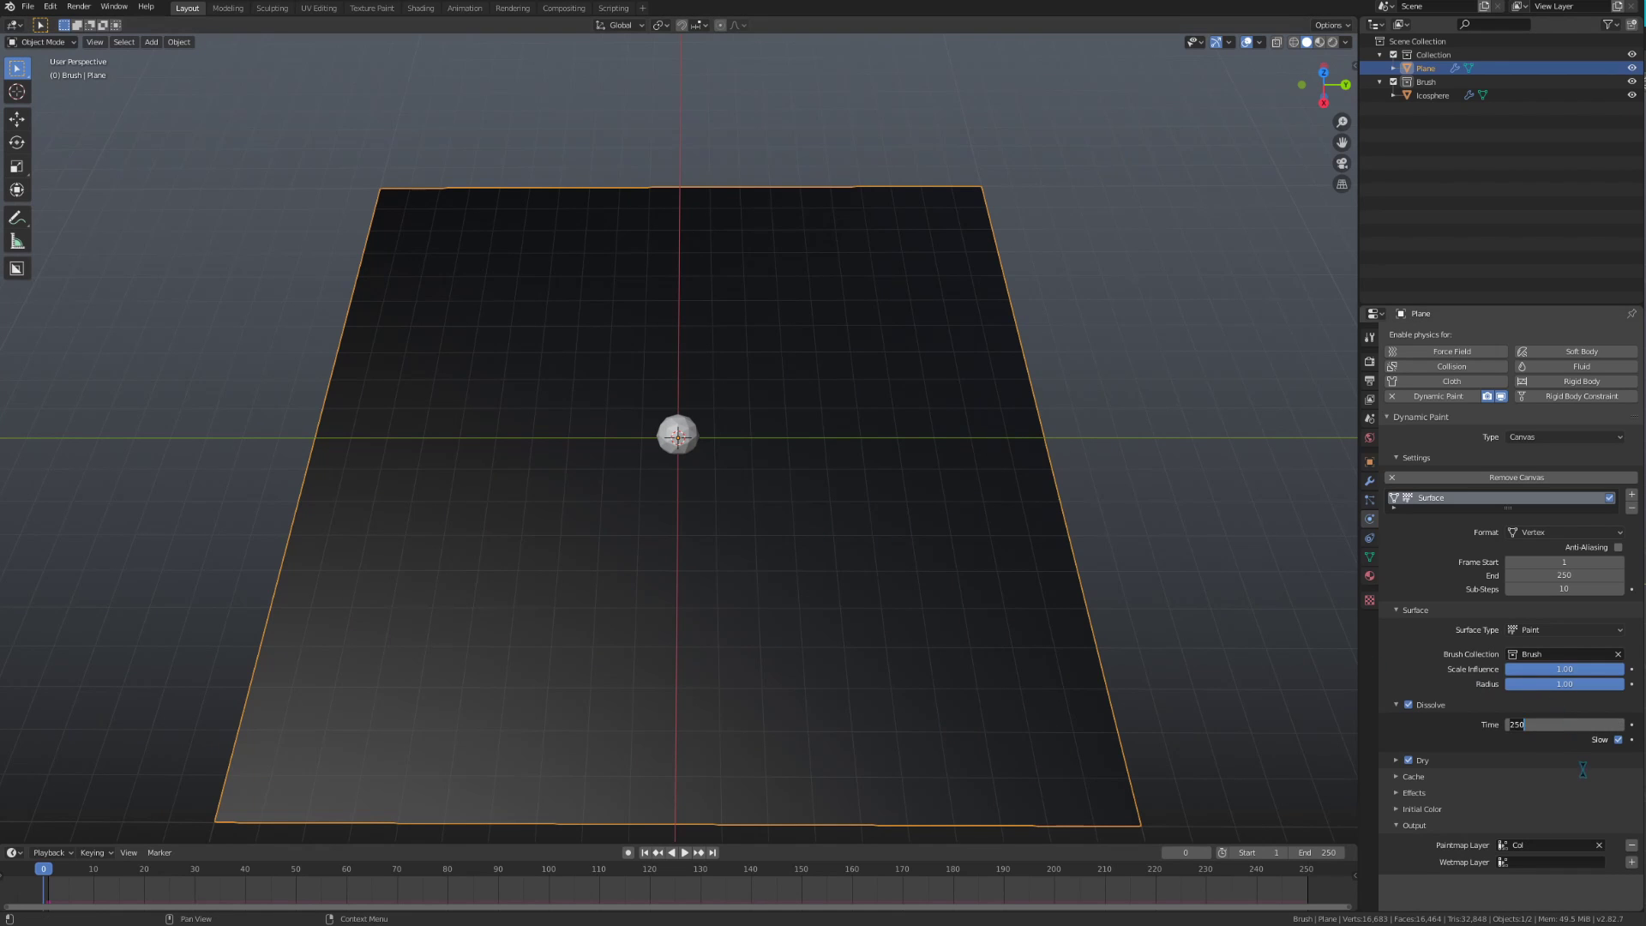
text(50)
key(Return)
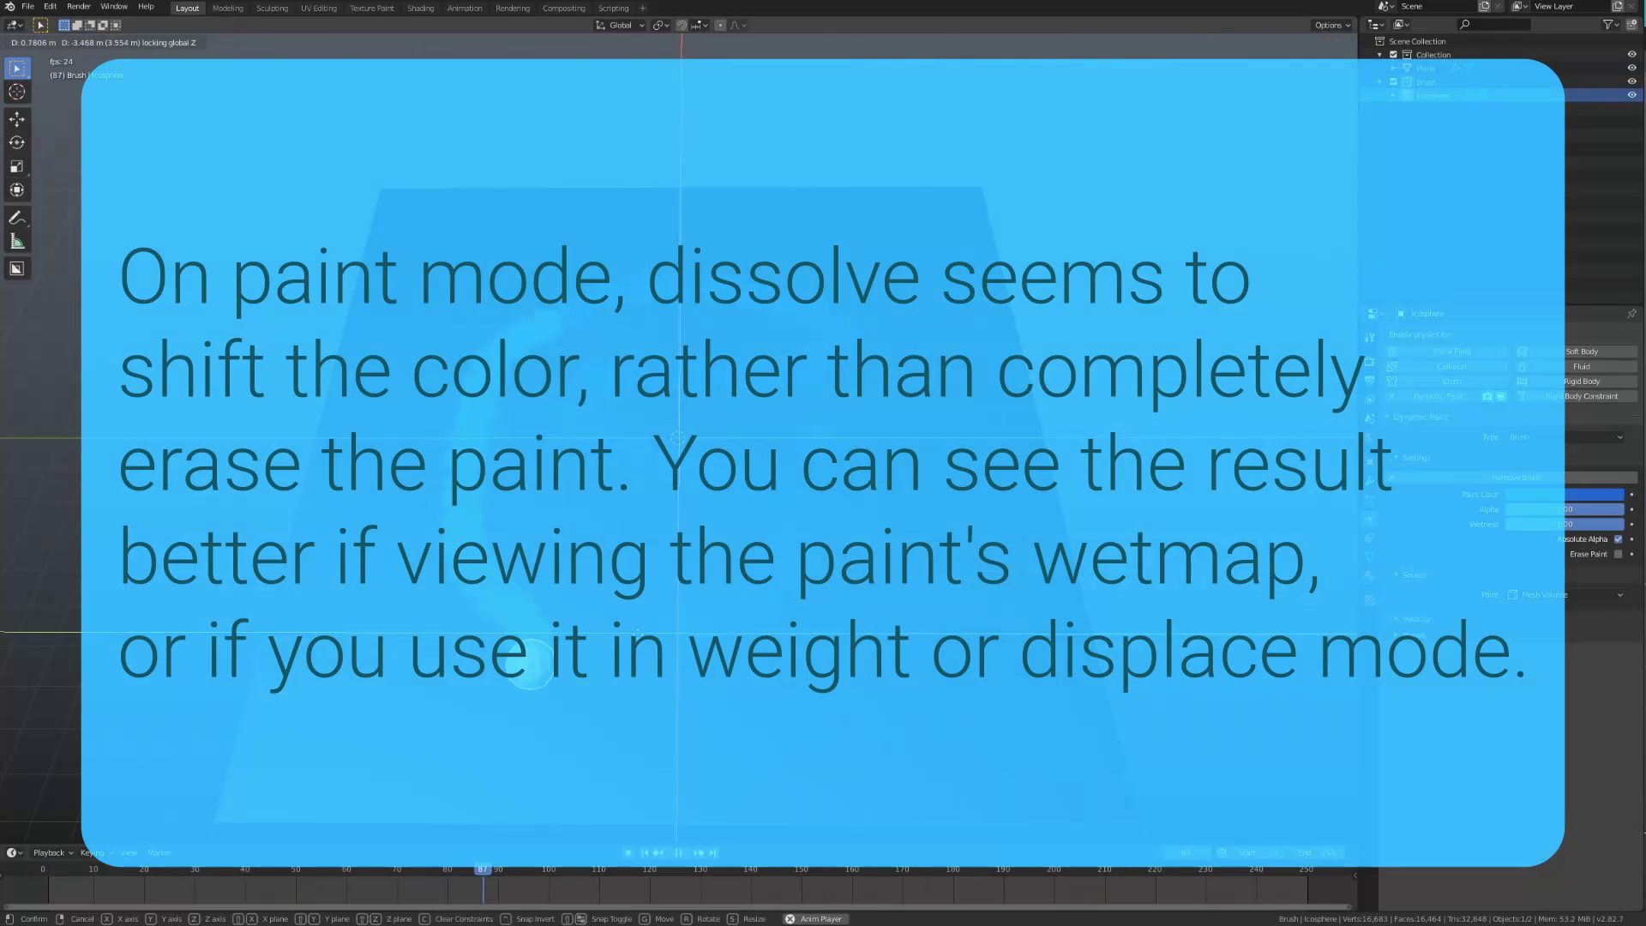
- Test by moving the Icosphere across the Plane during playback, then rewind and replay
click(891, 510)
click(1071, 686)
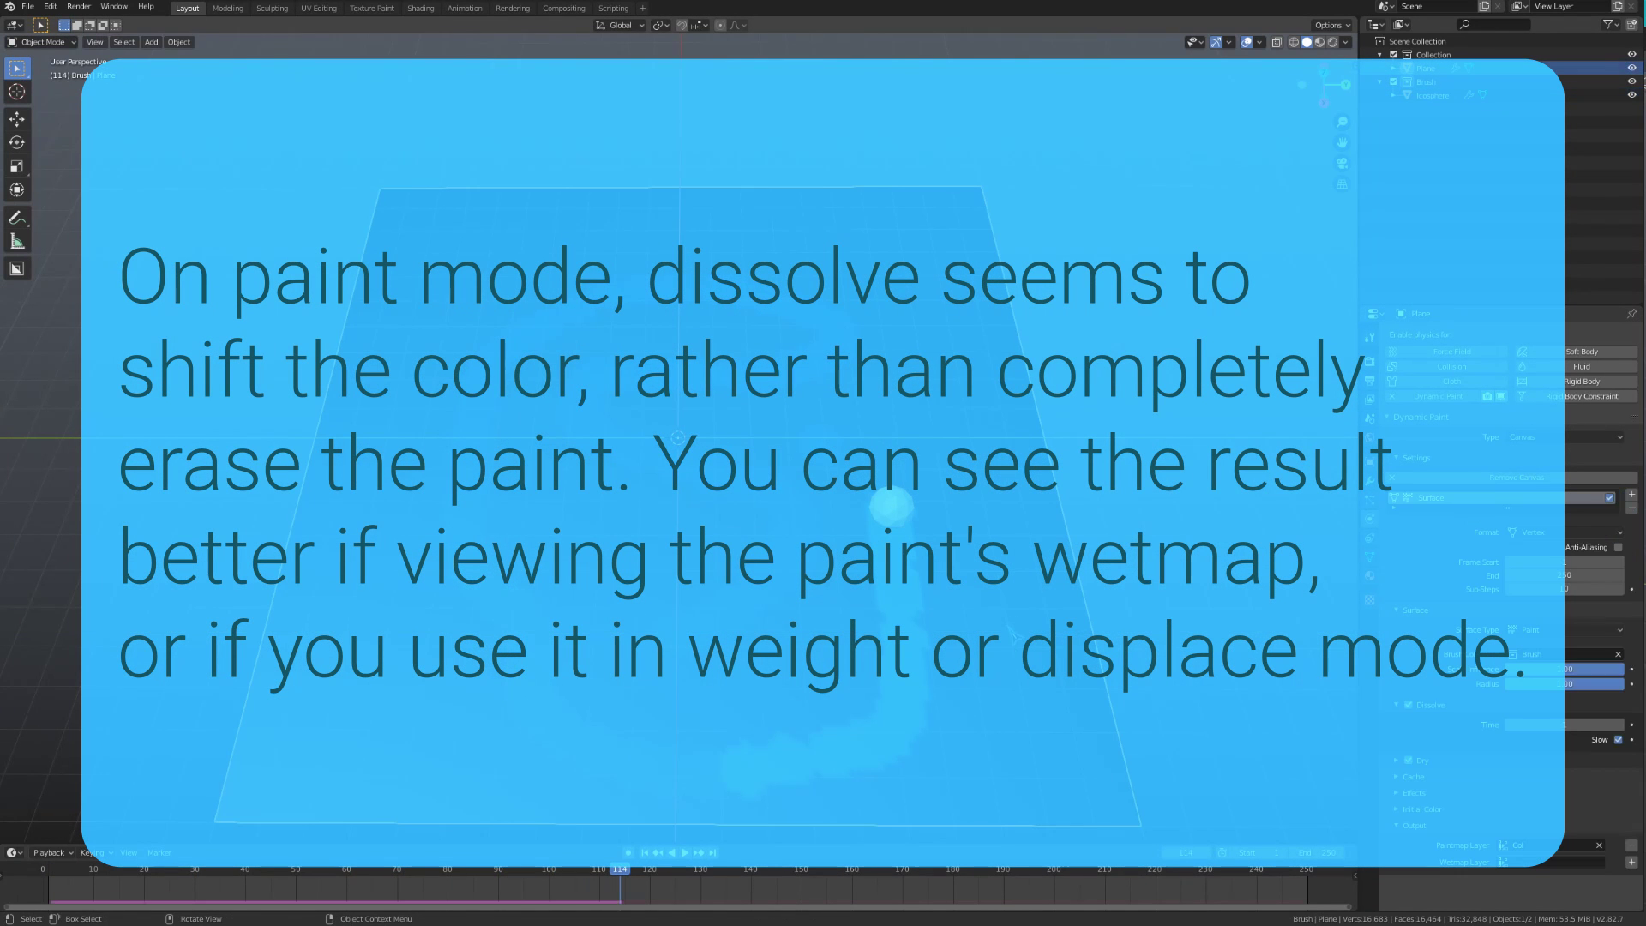
click(891, 506)
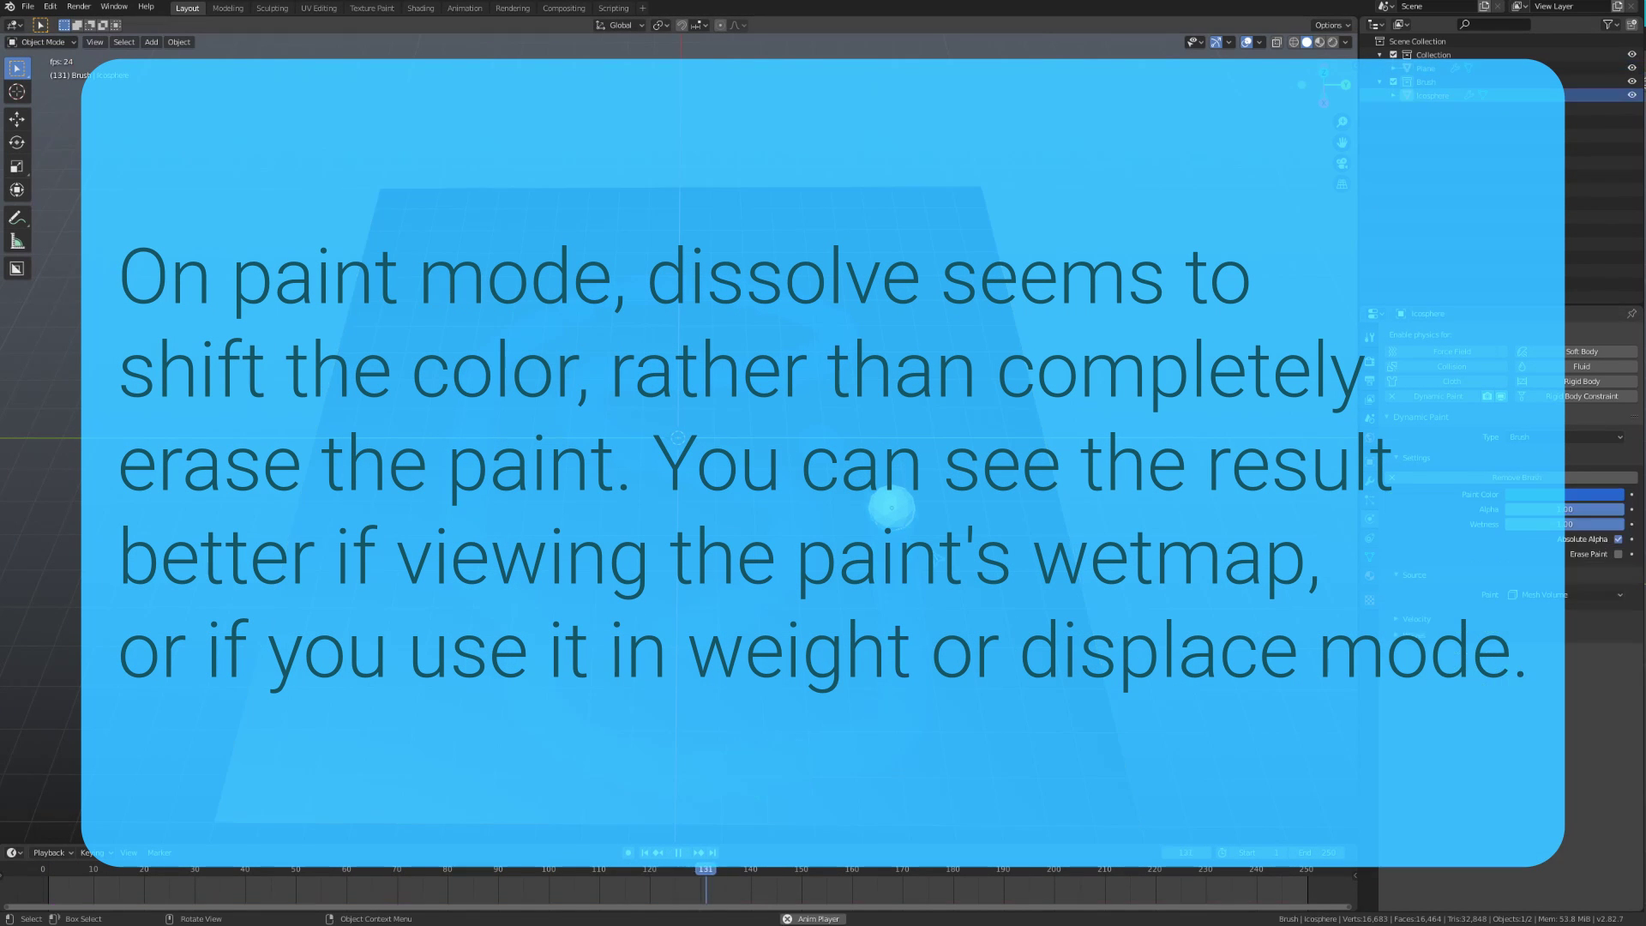
key(g)
key(shift+z)
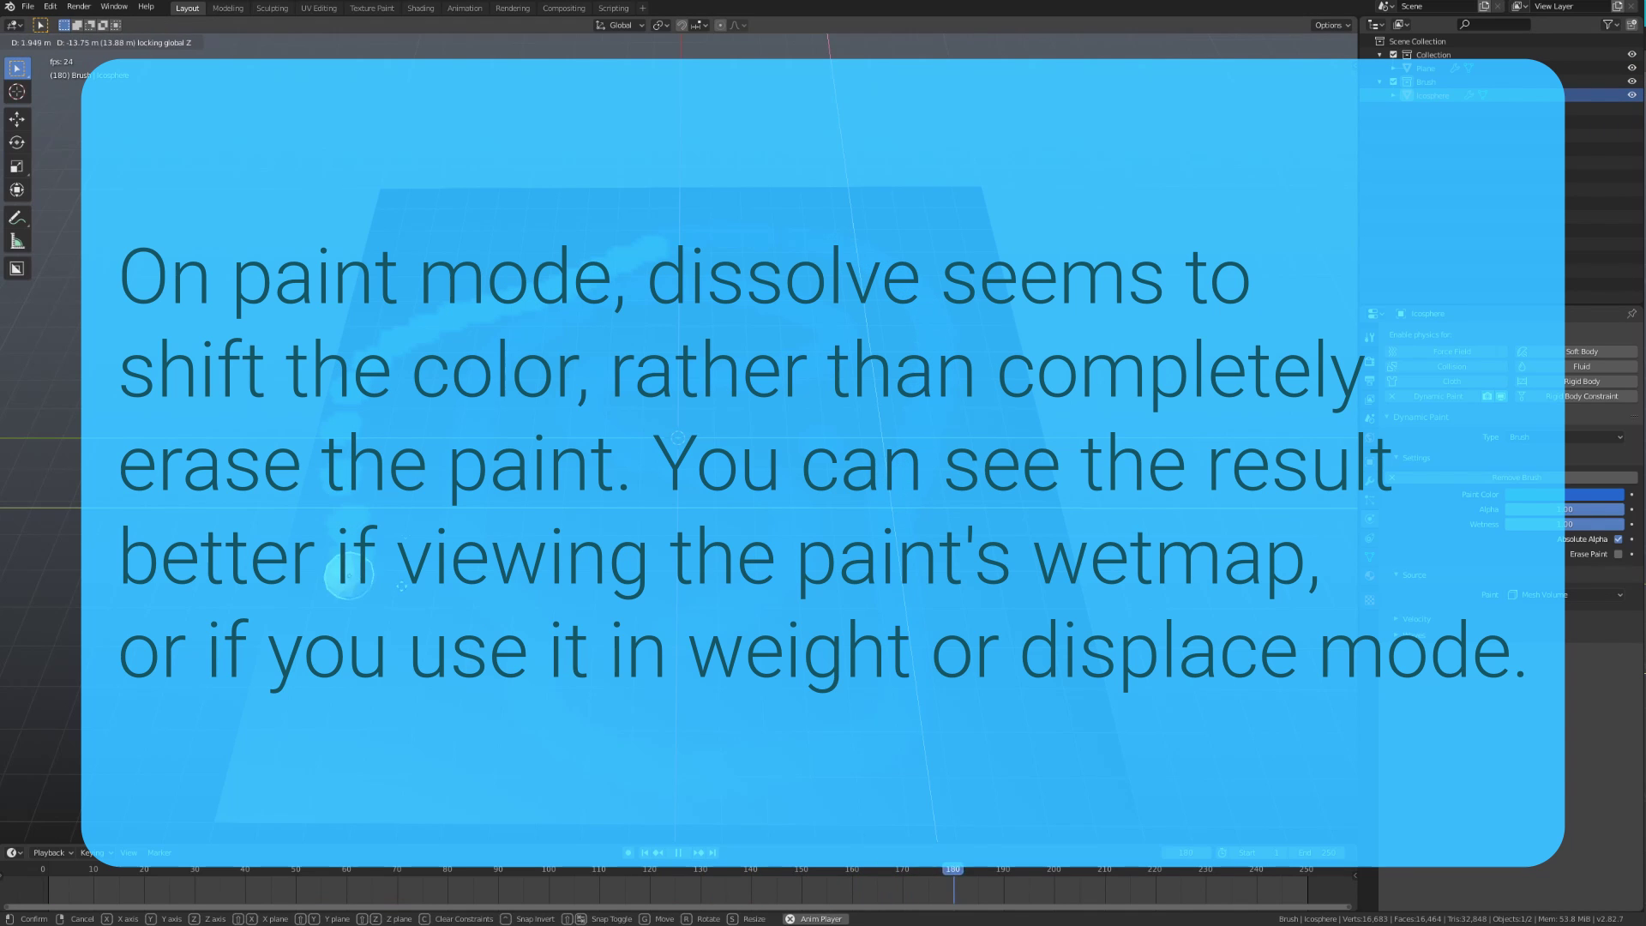
click(387, 633)
key(space)
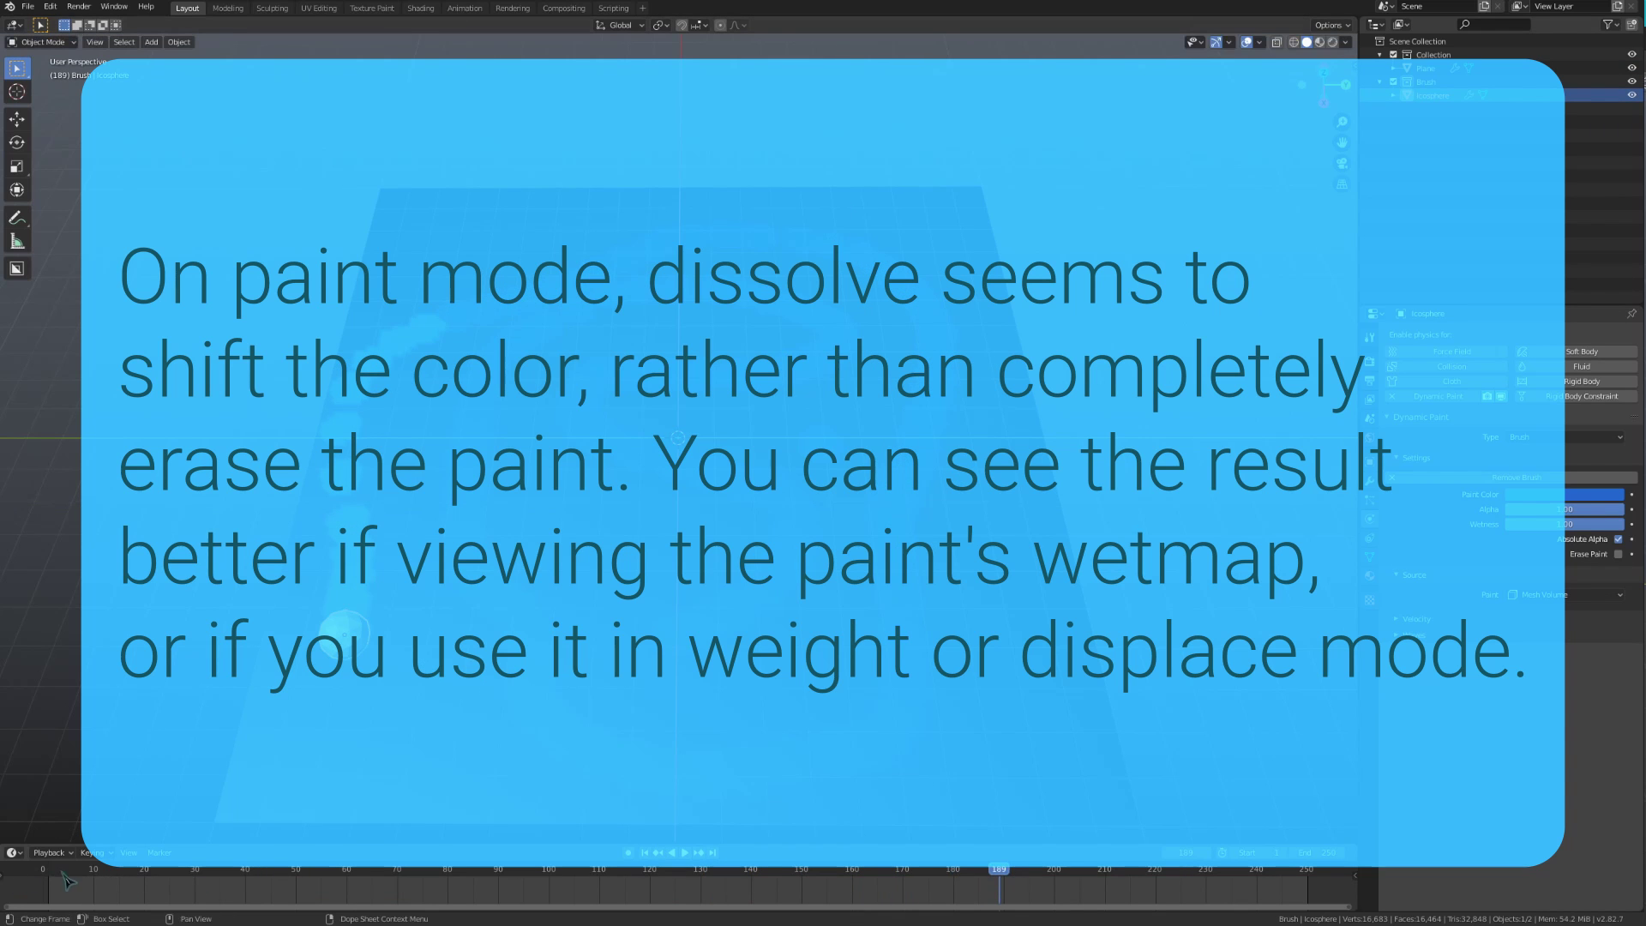
key(shift+Left)
key(space)
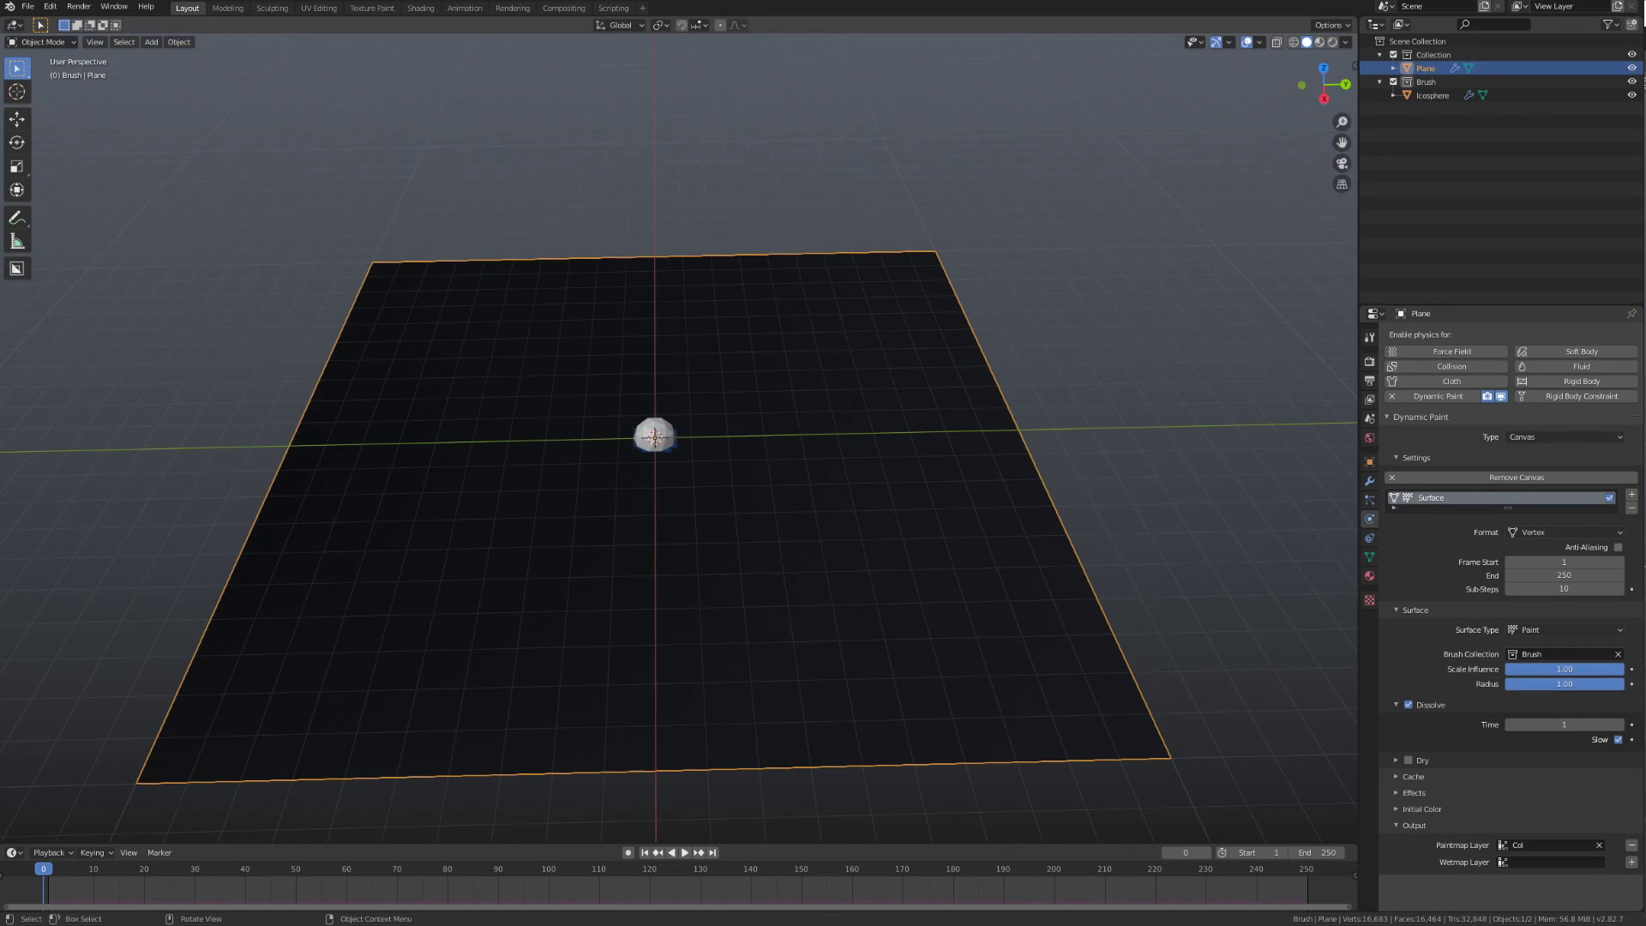
- Replace Dissolve with Dry on the canvas surface, using a Time of 200
click(1261, 554)
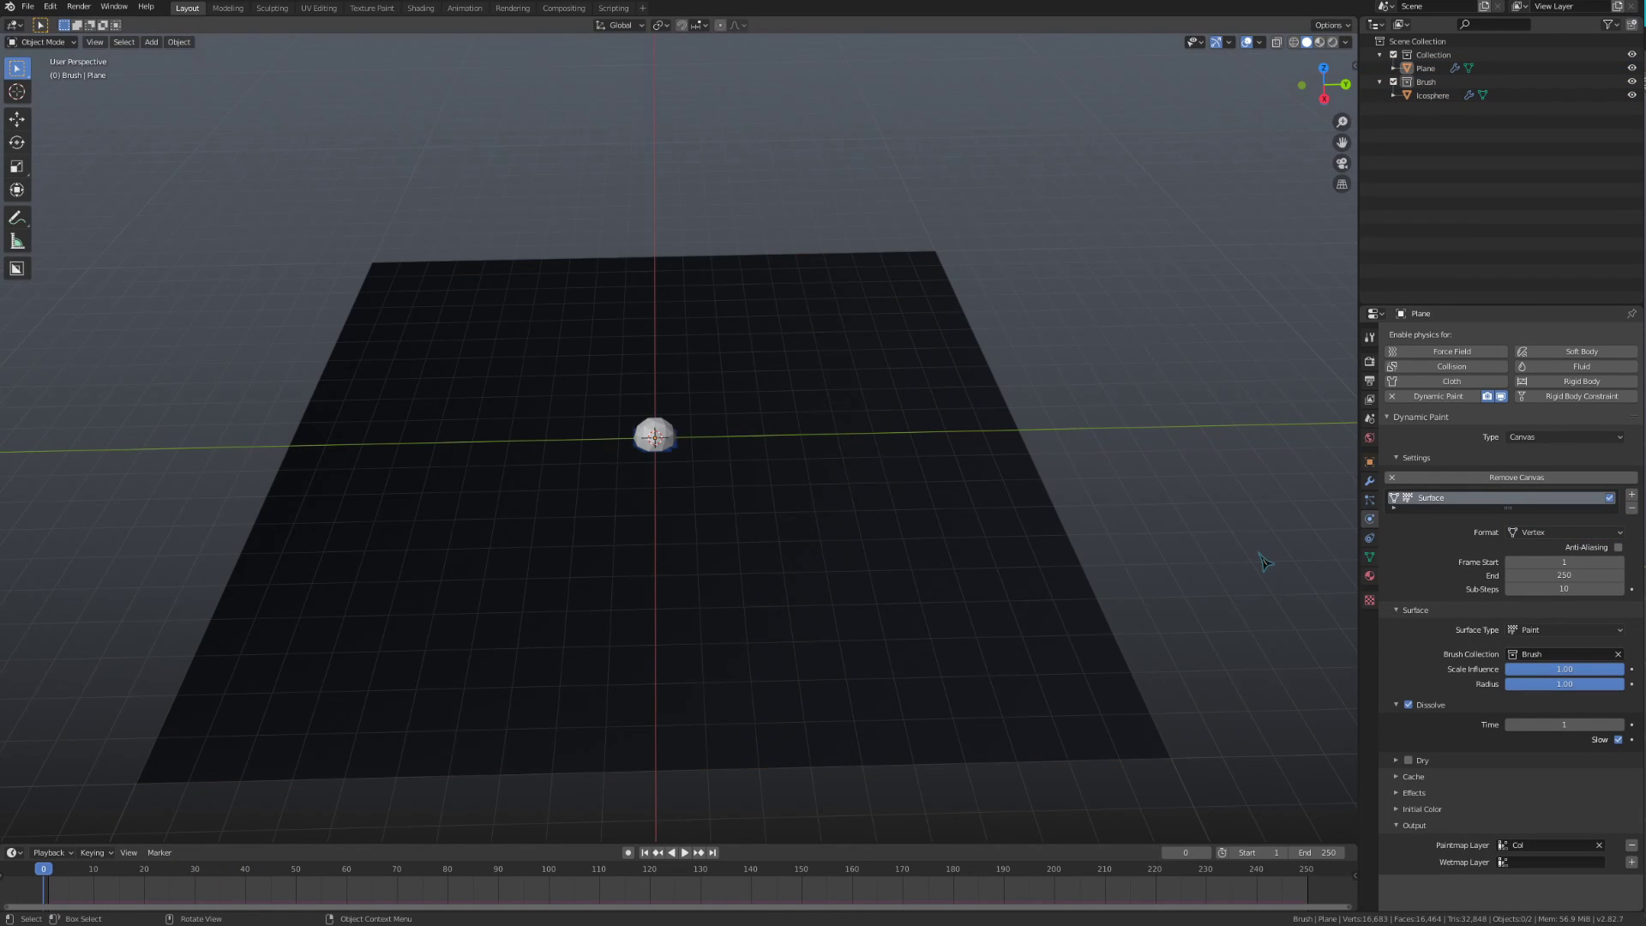
middle_drag(1209, 558, 1197, 555)
click(1548, 636)
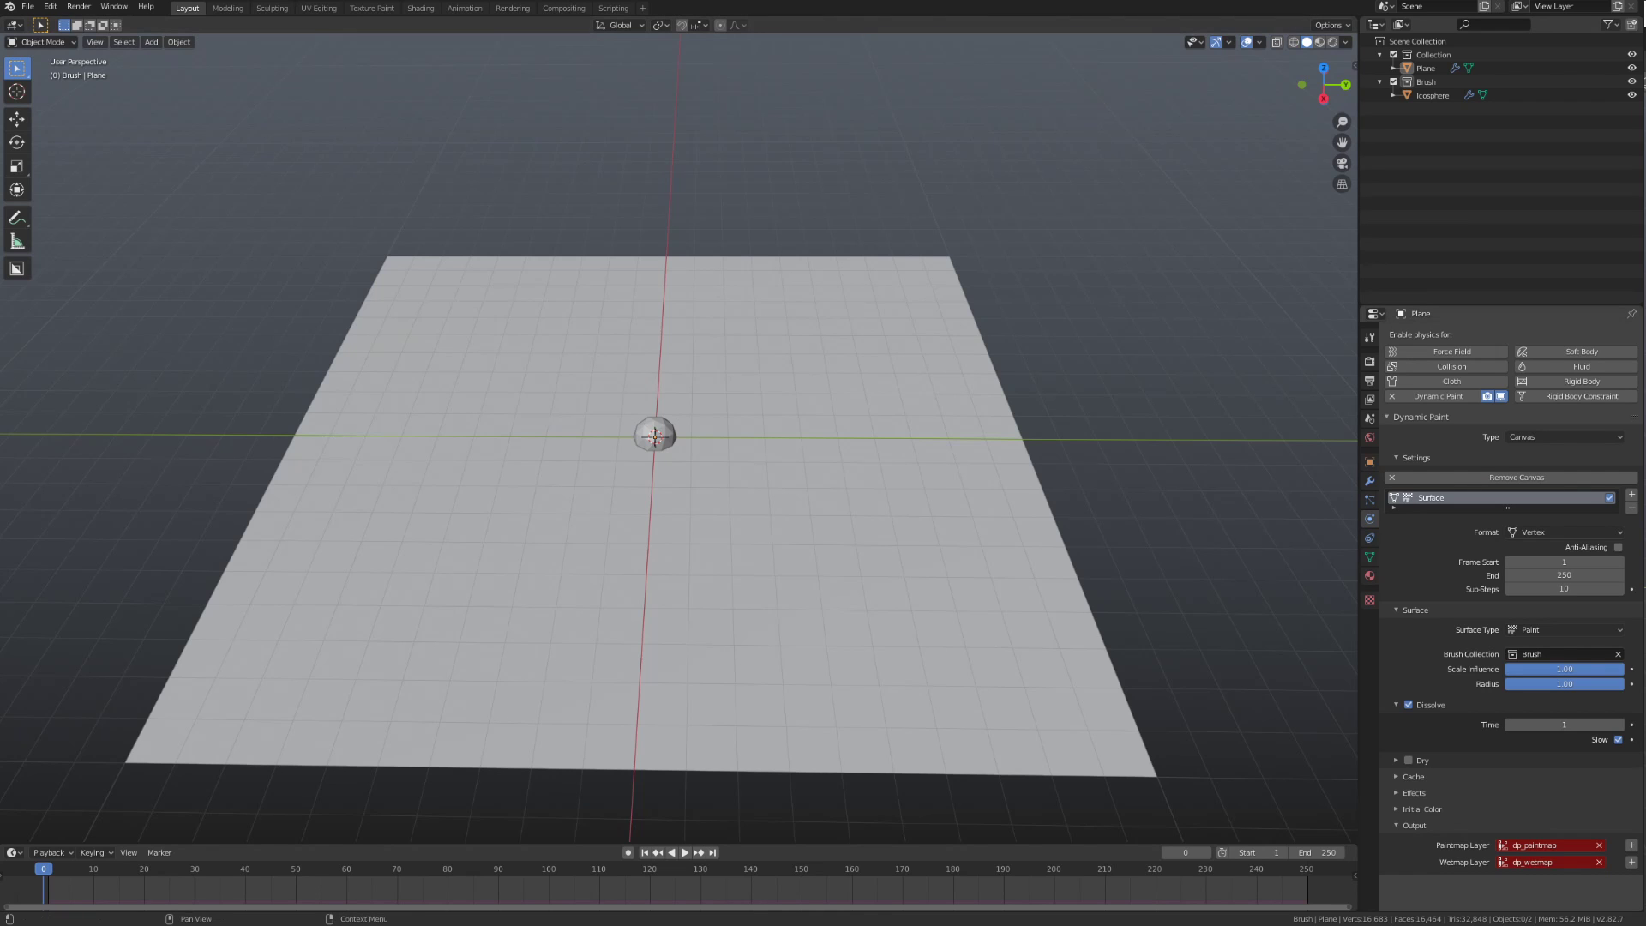
click(1430, 761)
scroll(1449, 776, down, 1)
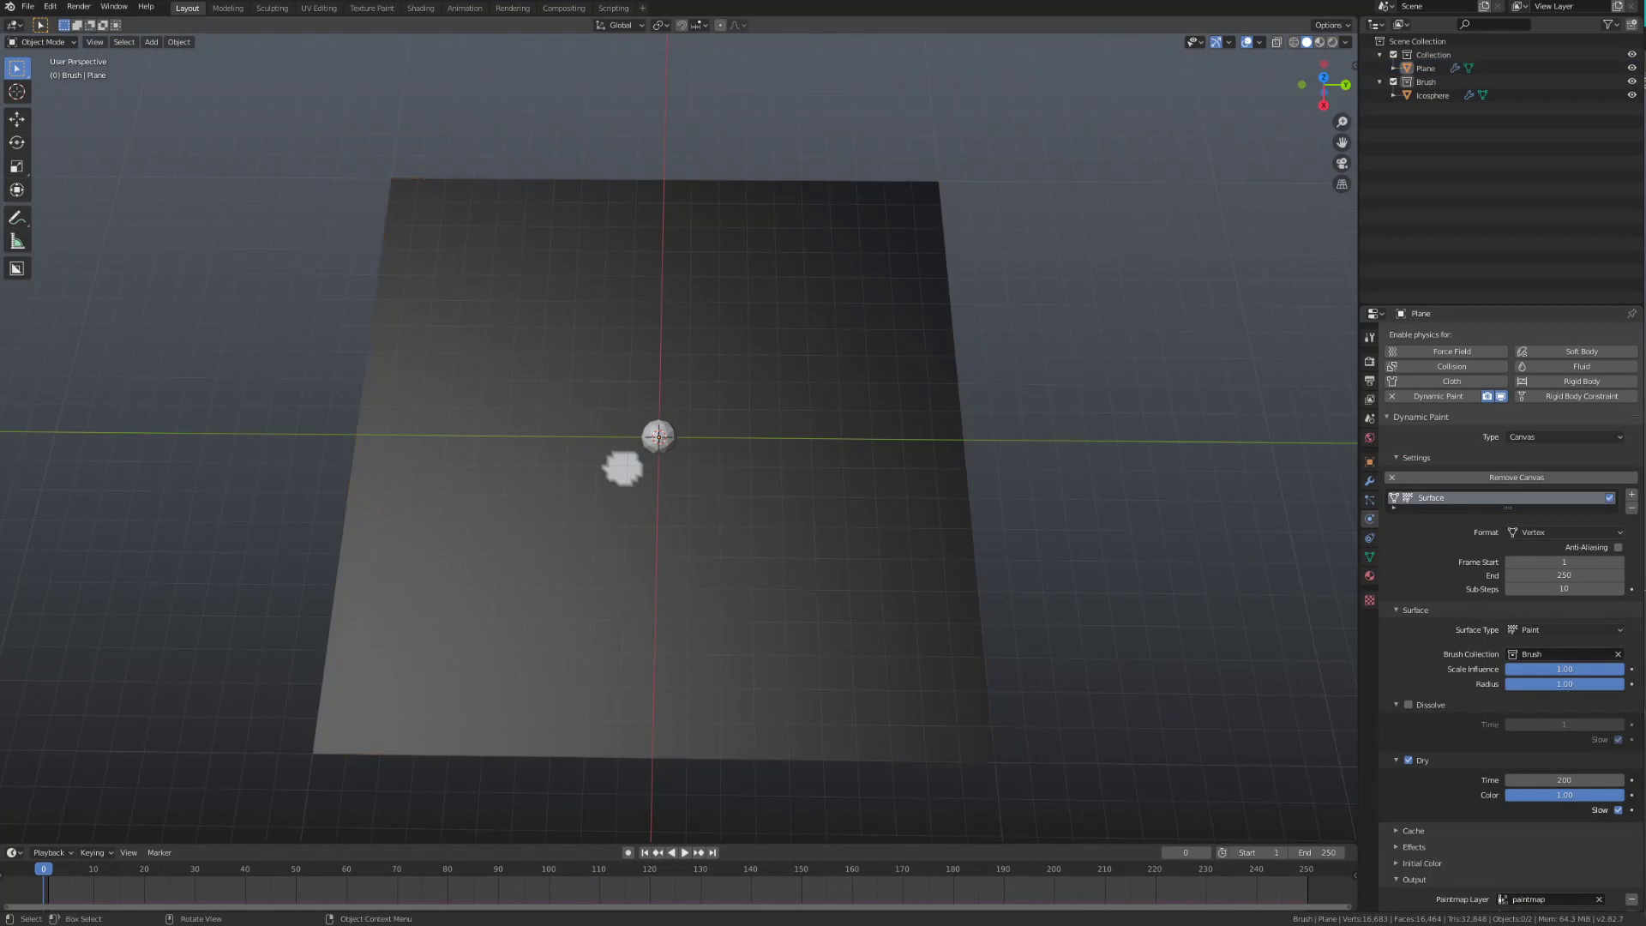
scroll(1461, 733, down, 1)
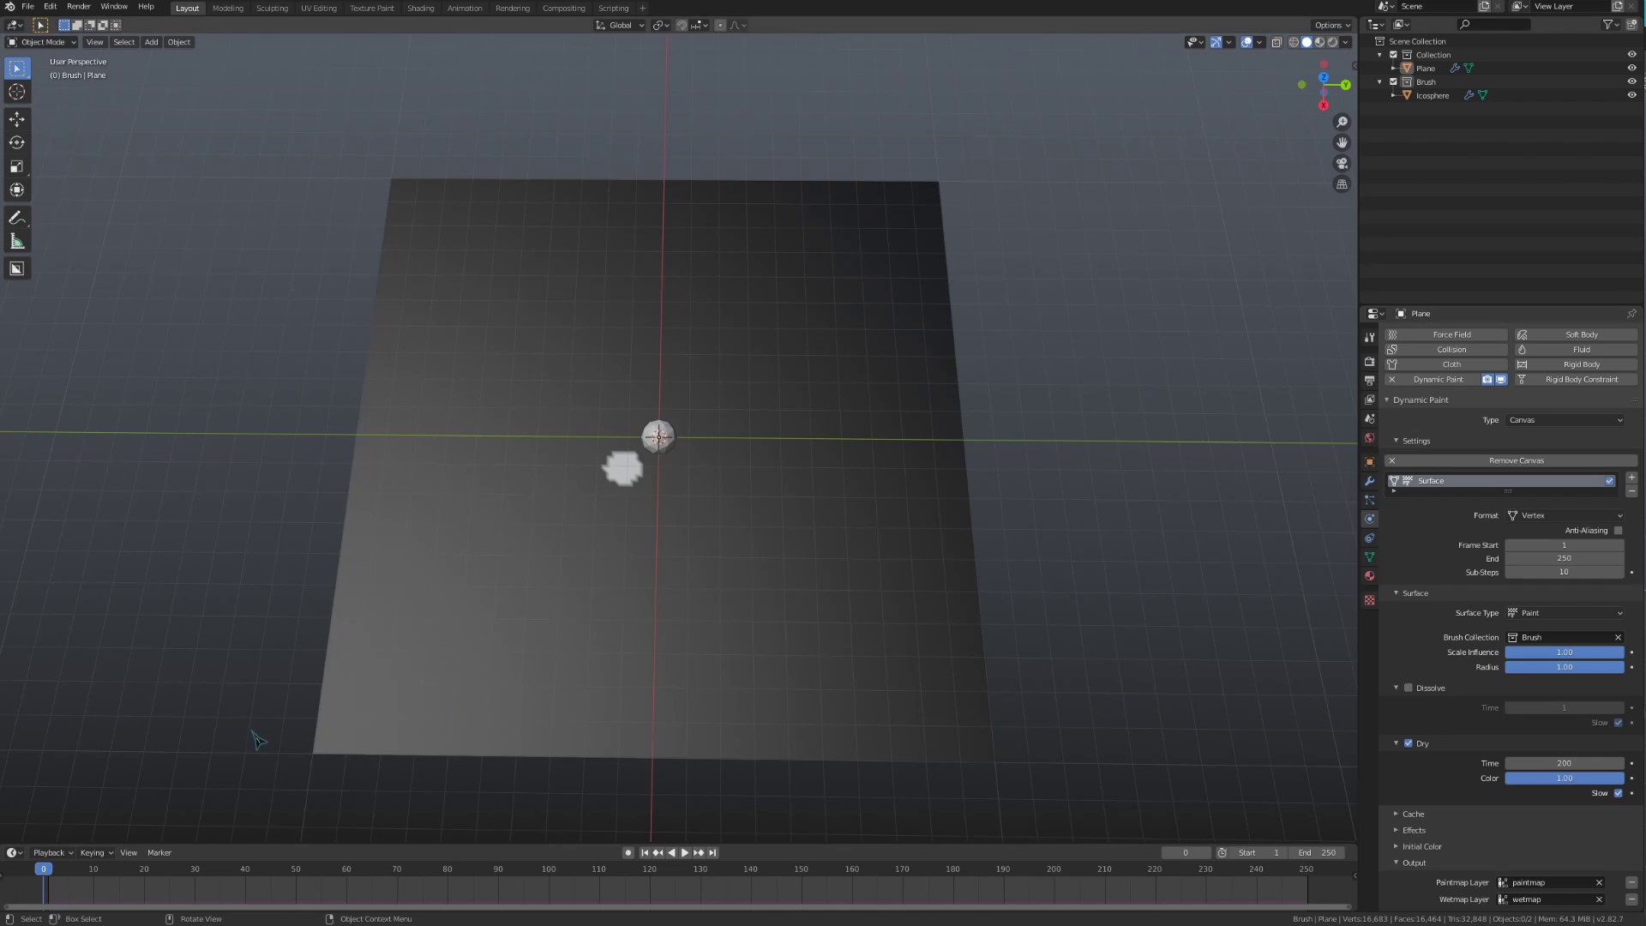
- Play the animation and move the Icosphere in a circle, leaving a fading painted ring
key(space)
click(659, 435)
key(g)
key(shift+z)
click(657, 360)
click(913, 452)
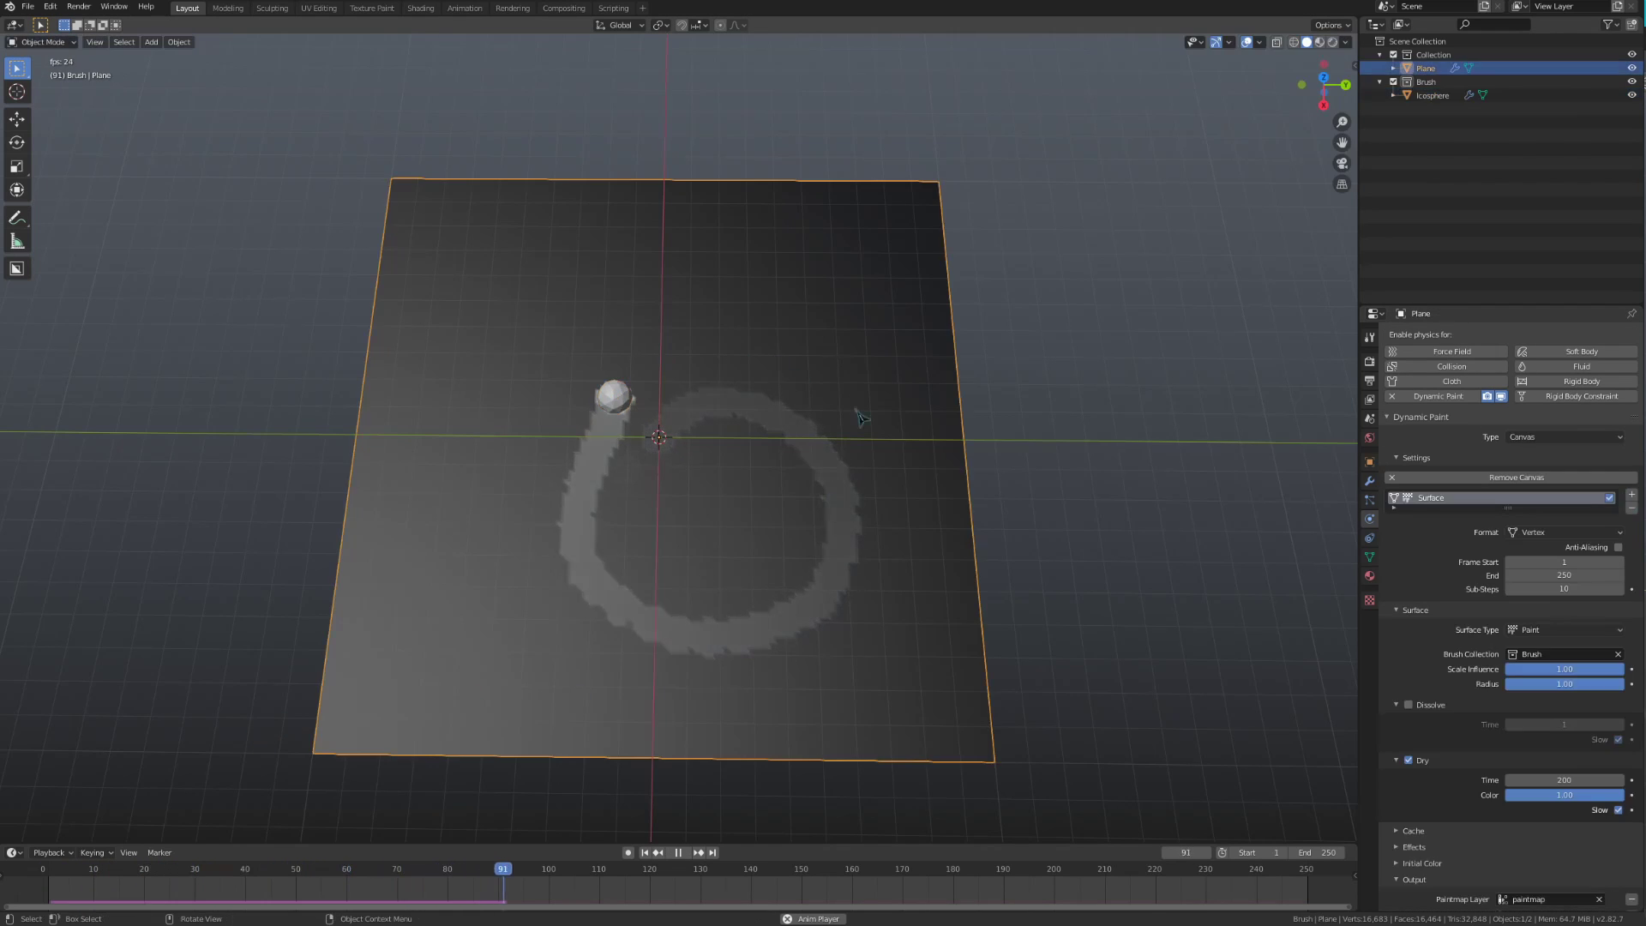
click(1239, 765)
key(space)
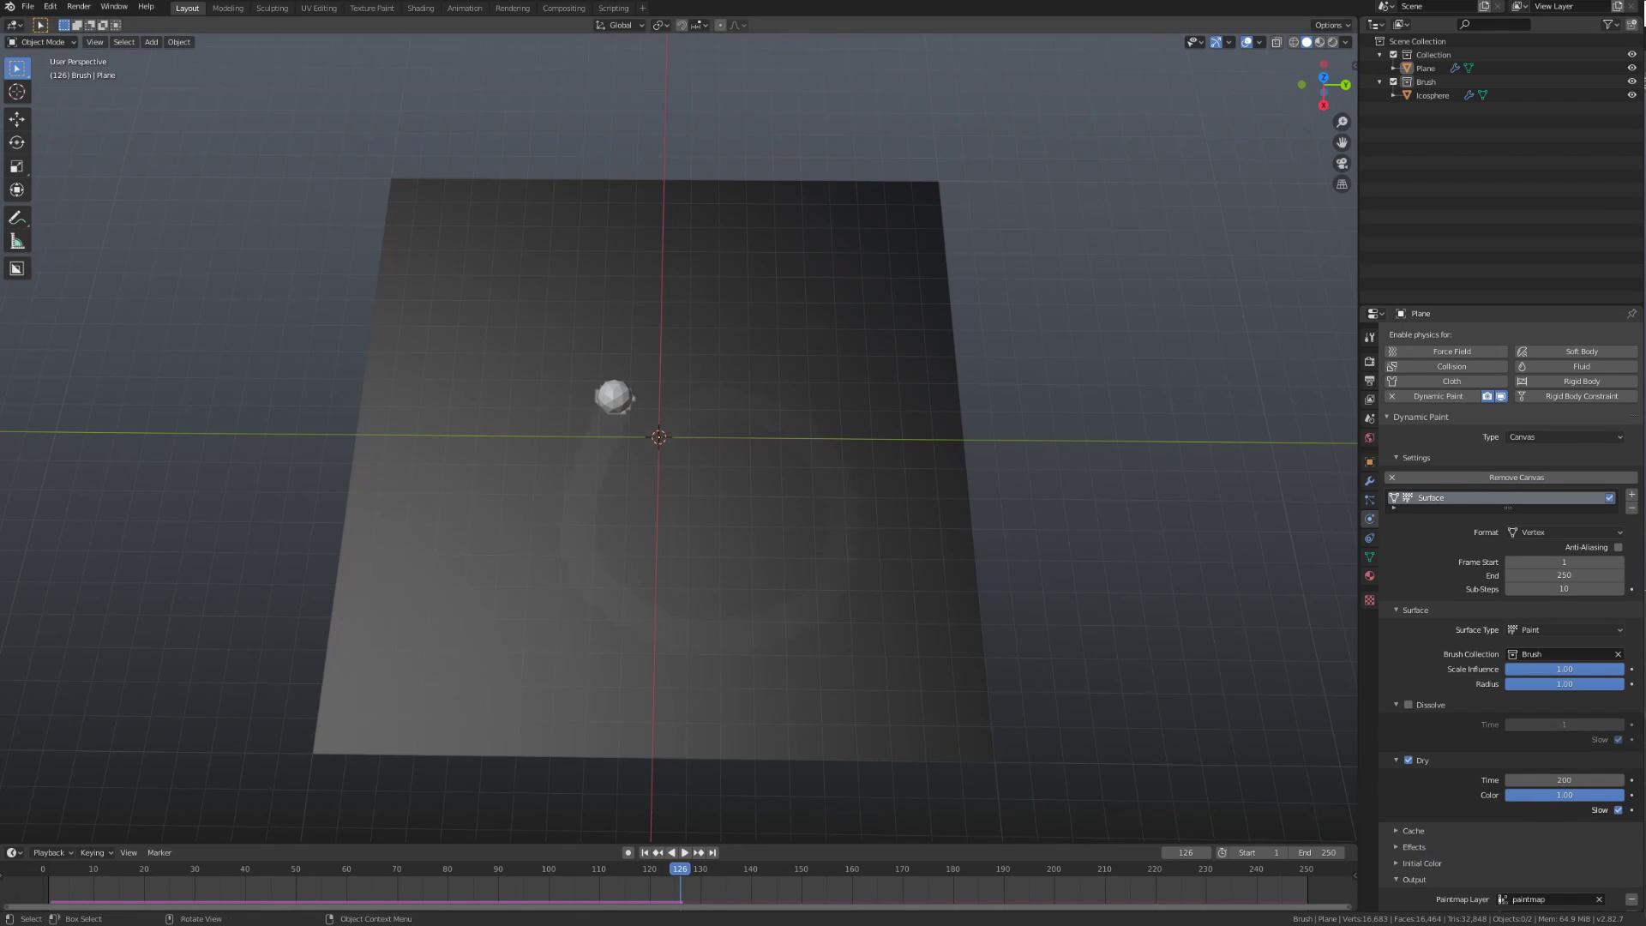
- Reselect the plane and display its paintmap vertex colour layer in the viewport
key(ctrl+z)
scroll(1449, 686, down, 1)
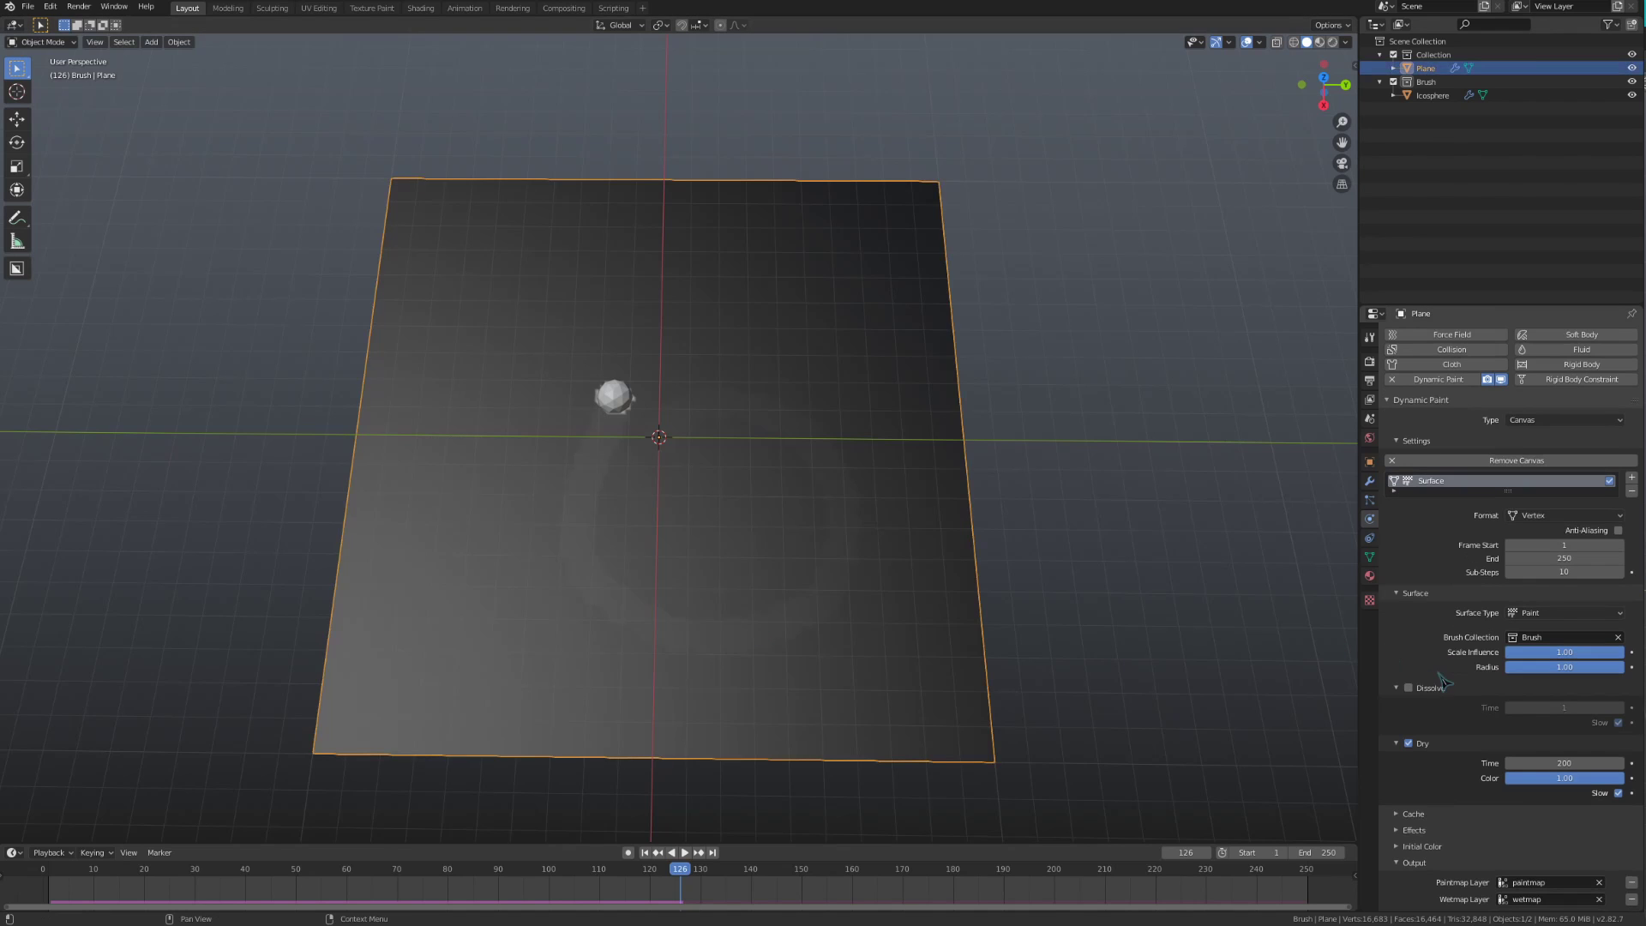
click(1425, 830)
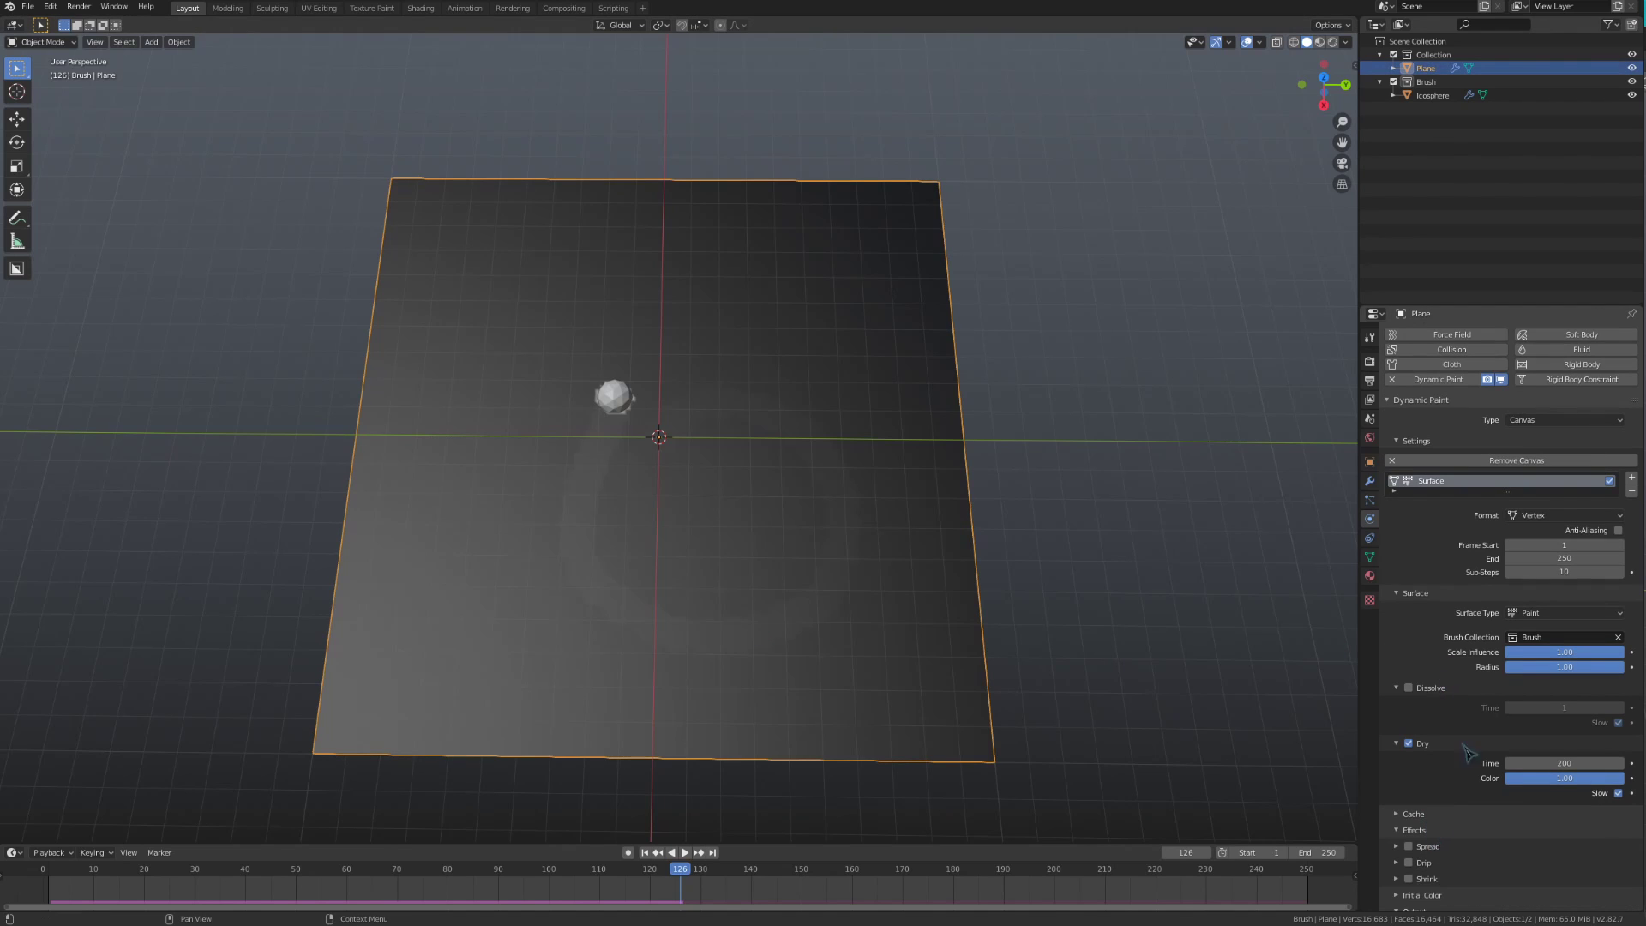
scroll(1471, 705, down, 3)
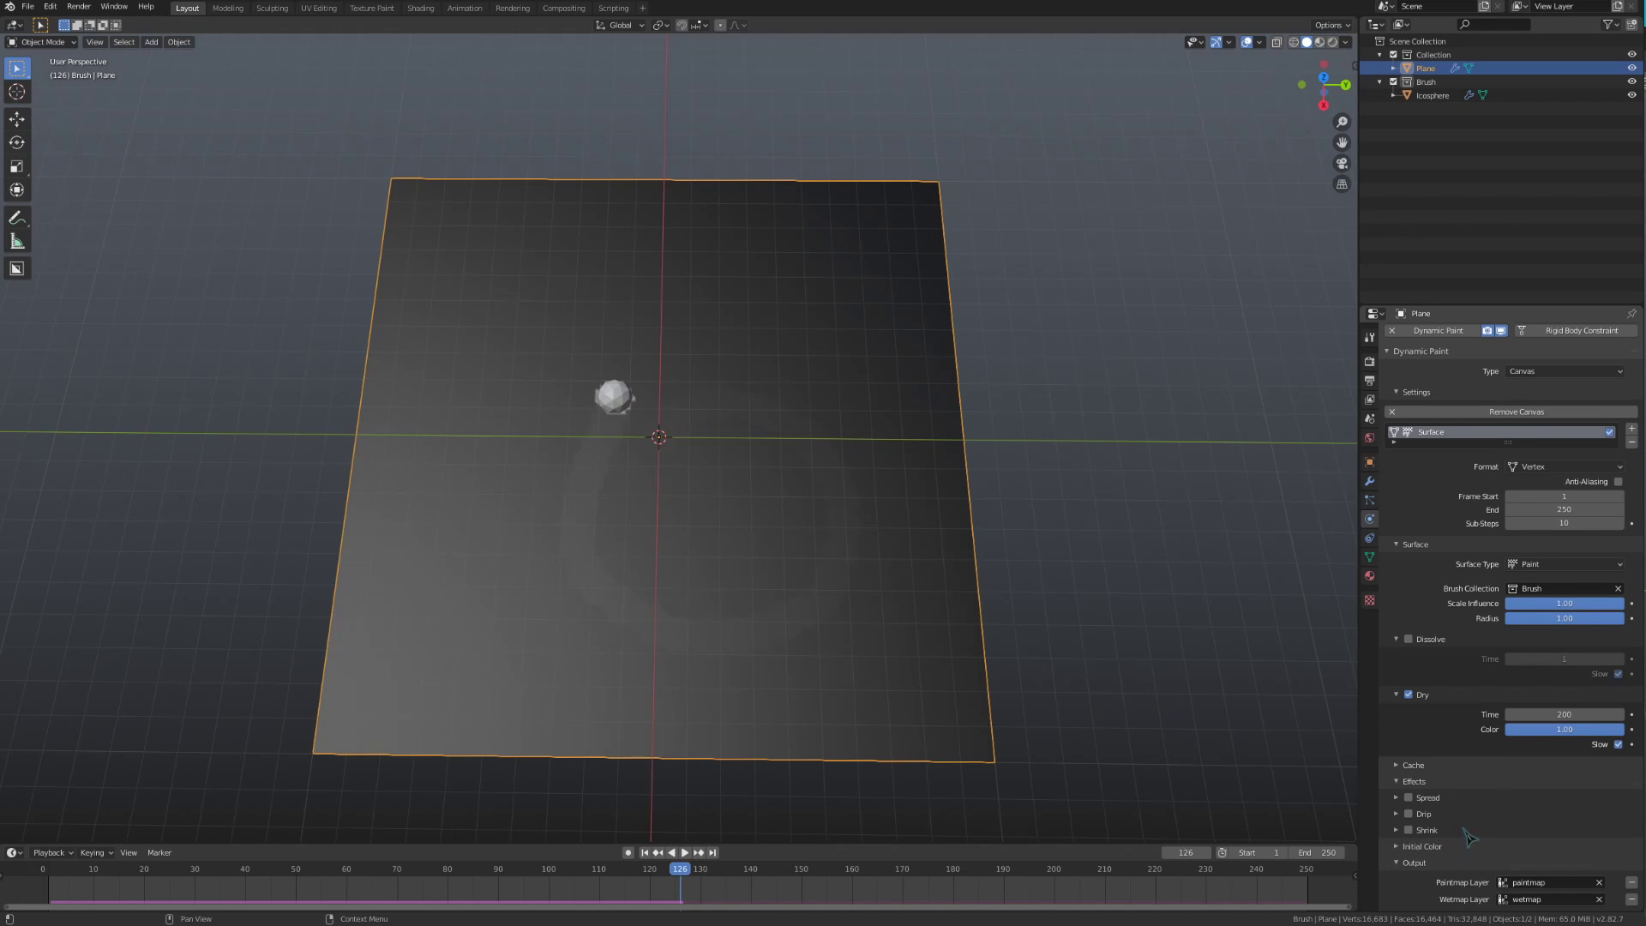
middle_drag(1017, 617, 1021, 599)
click(1369, 556)
click(1421, 558)
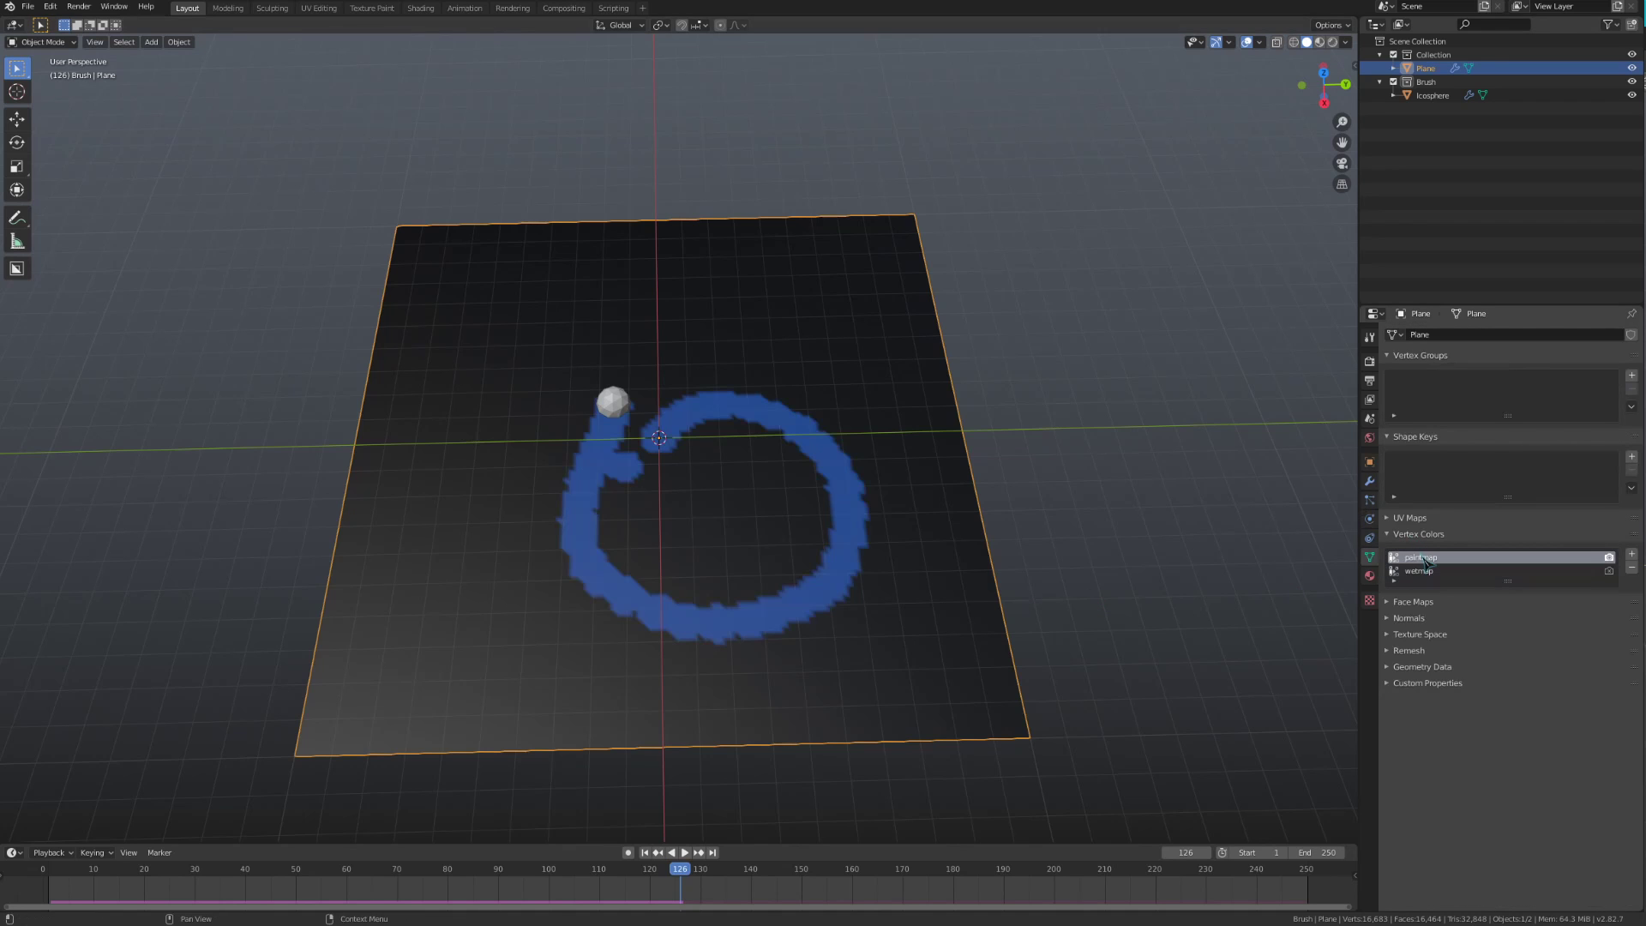
- Enable the canvas Spread effect and play the animation from an early frame
click(1370, 518)
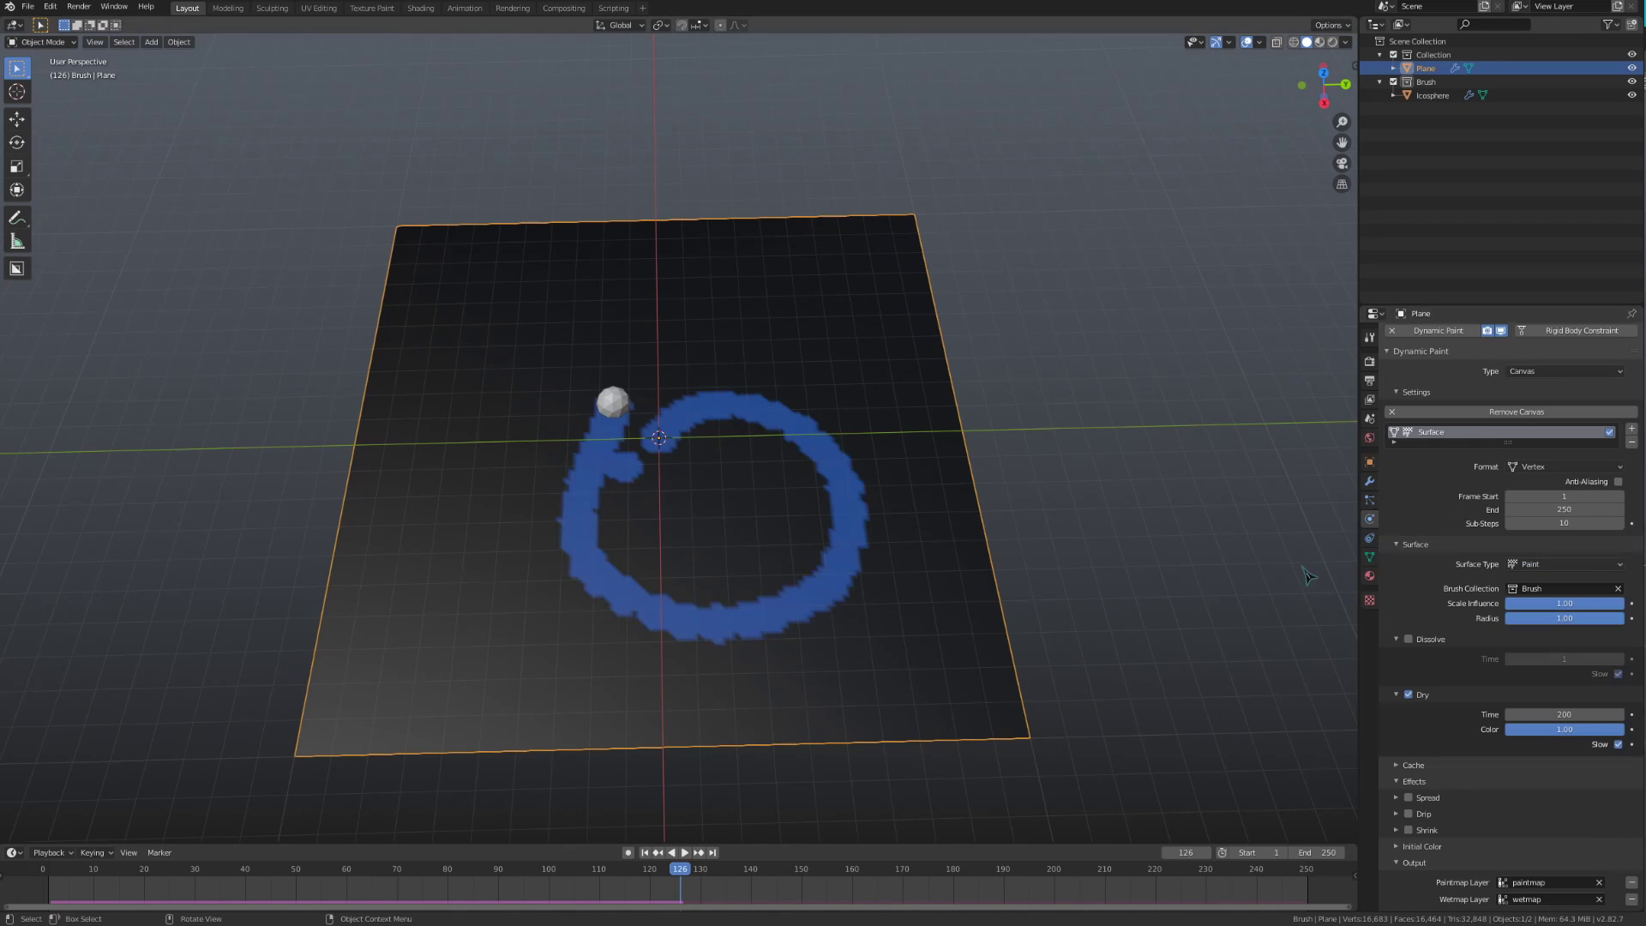
middle_drag(1286, 590, 1327, 666)
click(1407, 797)
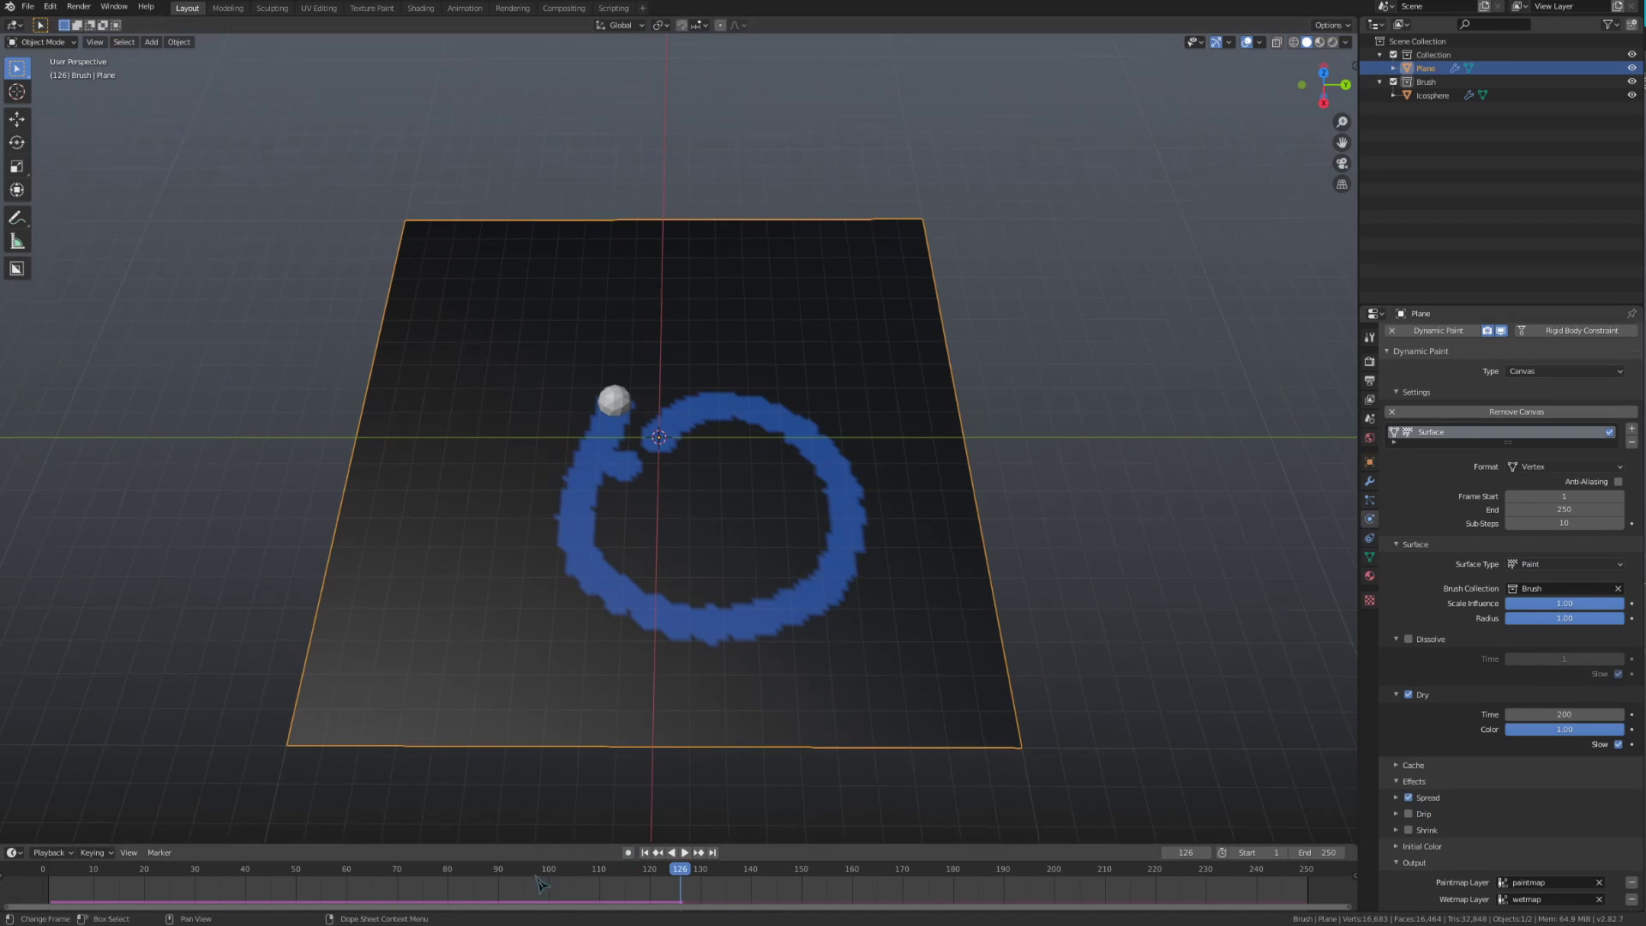
click(127, 869)
key(space)
middle_drag(471, 532, 473, 552)
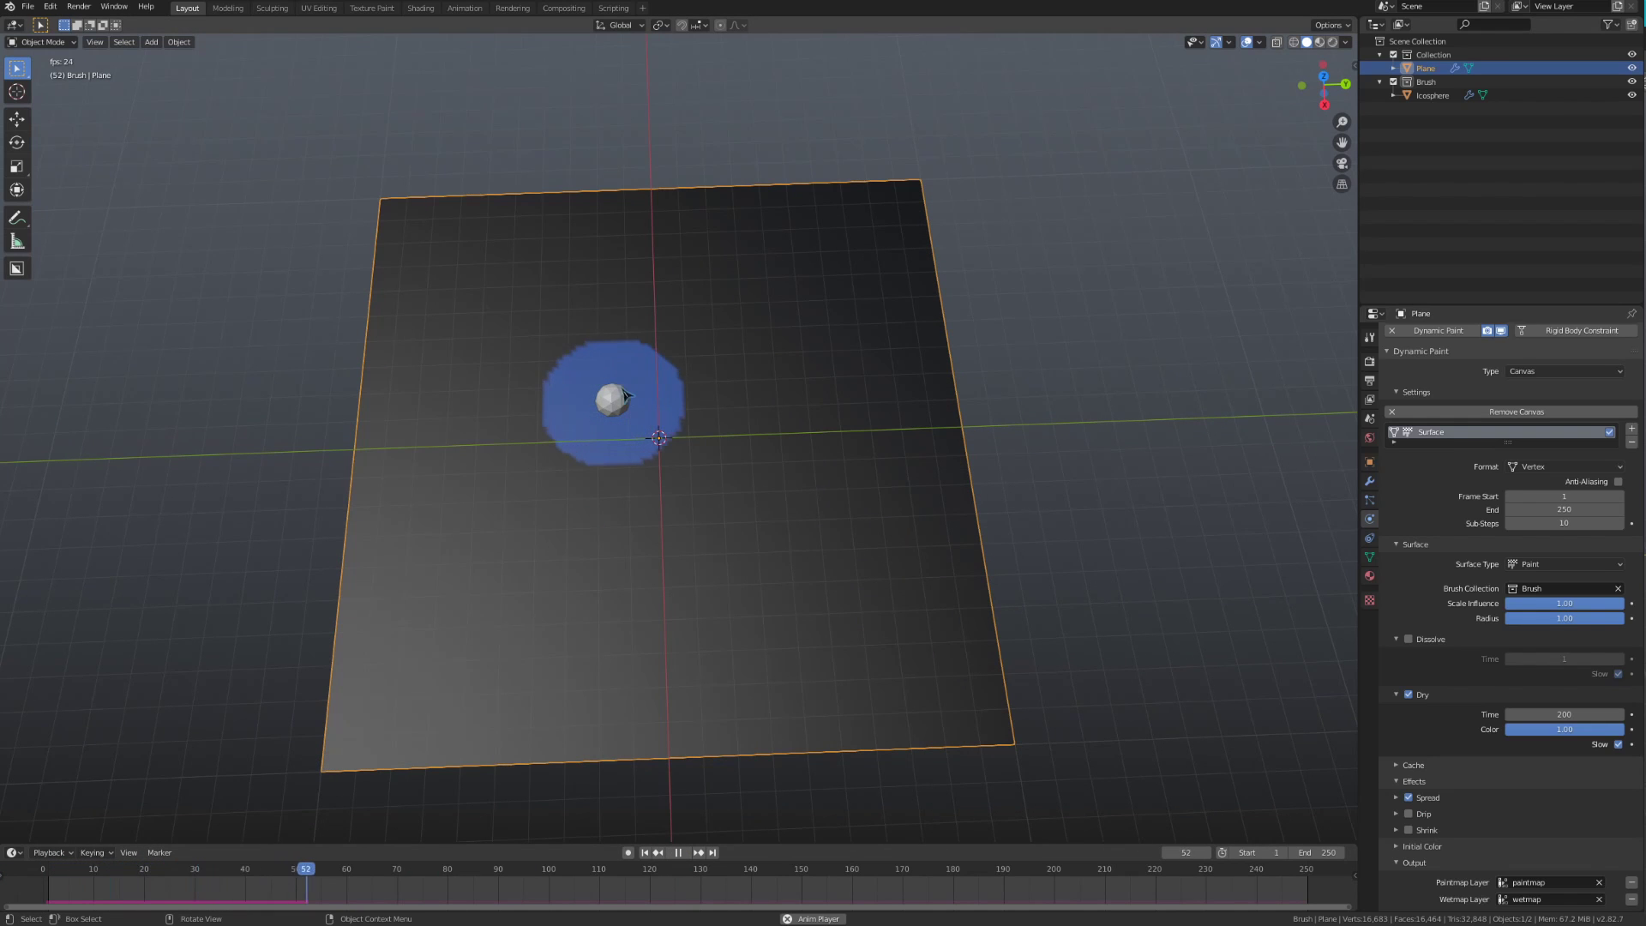
- Move the Icosphere flat across the plane during playback to paint its path
click(614, 403)
key(g)
key(shift+z)
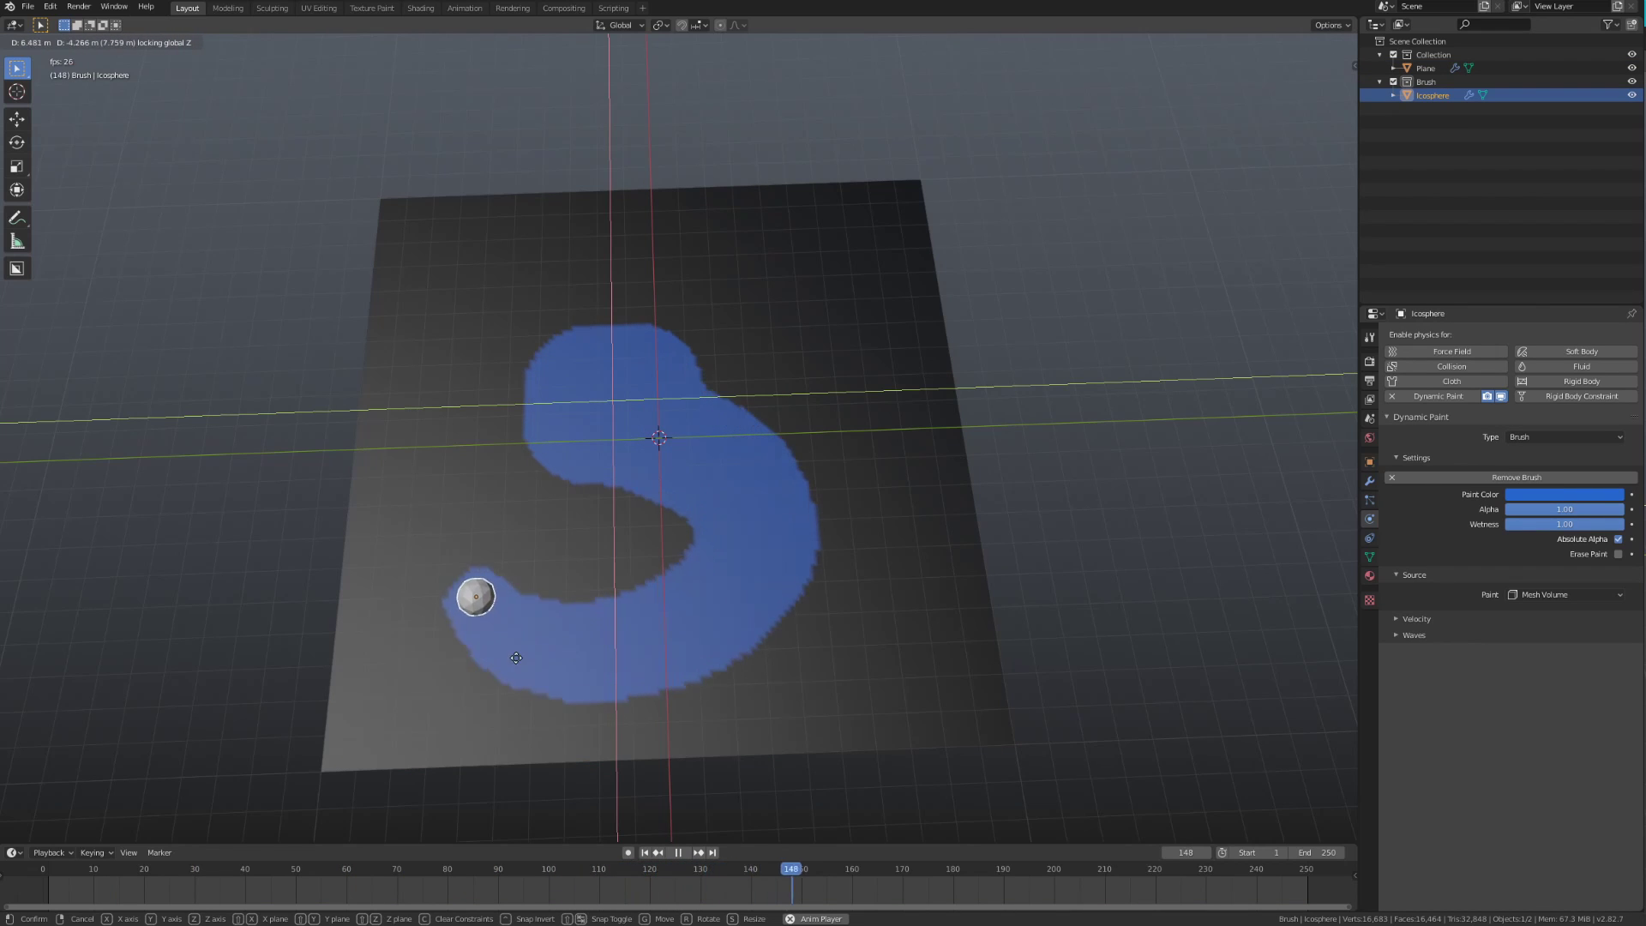
click(499, 575)
click(724, 588)
key(space)
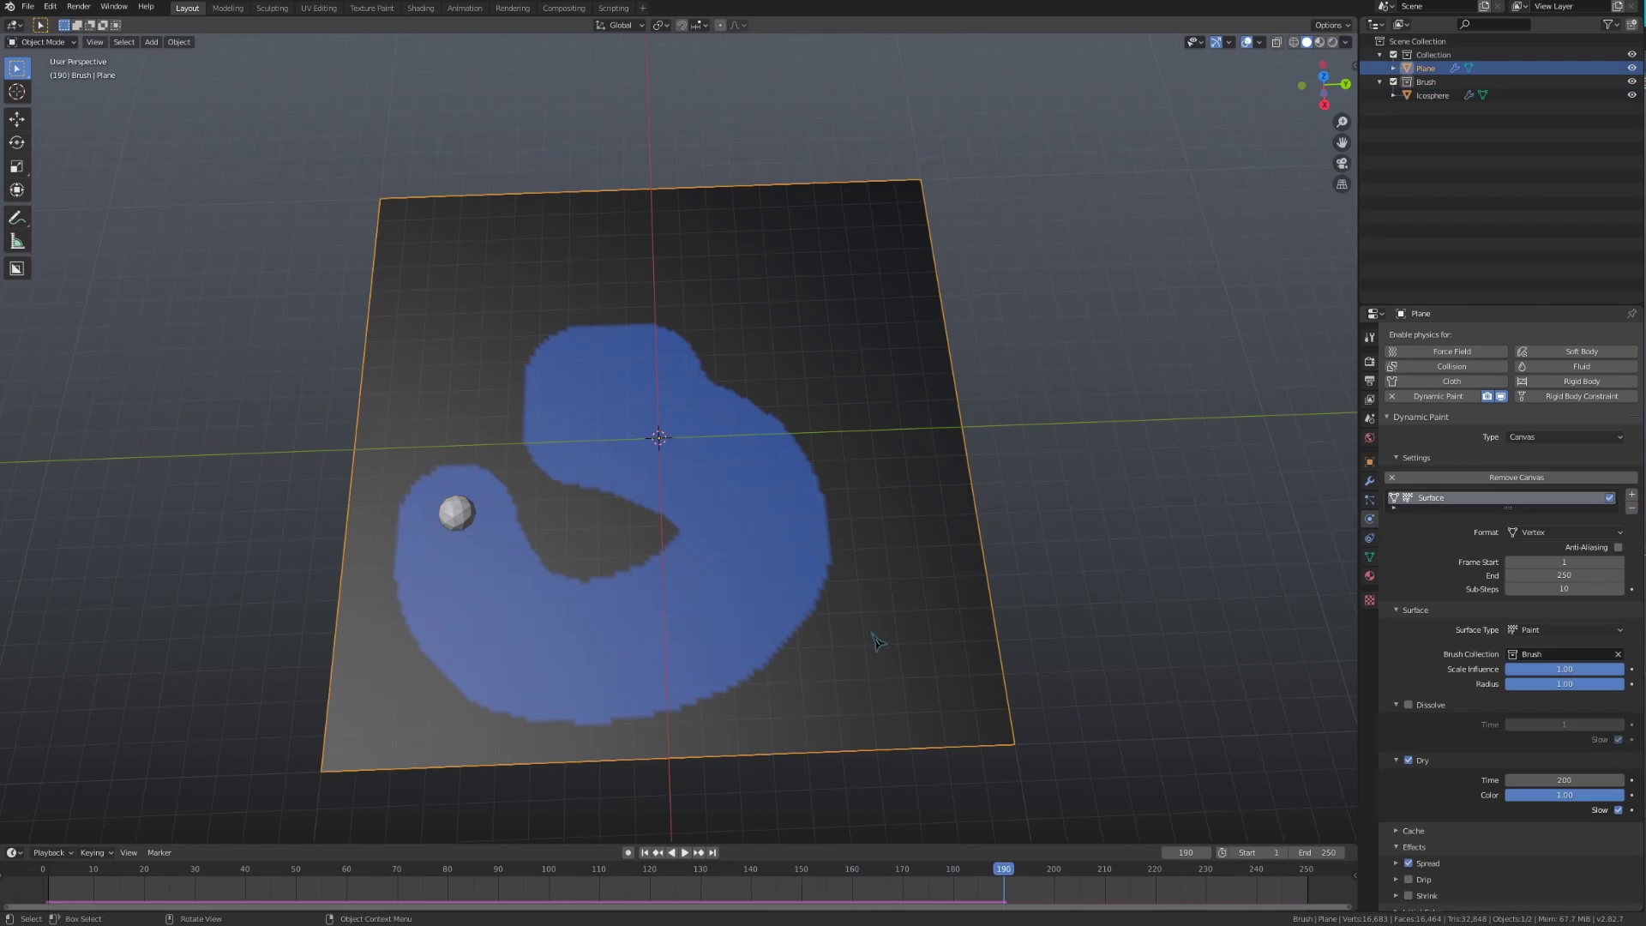
- Raise the Spread speed to 3.31 and replay the animation
click(1428, 863)
click(1408, 863)
scroll(1508, 814, down, 3)
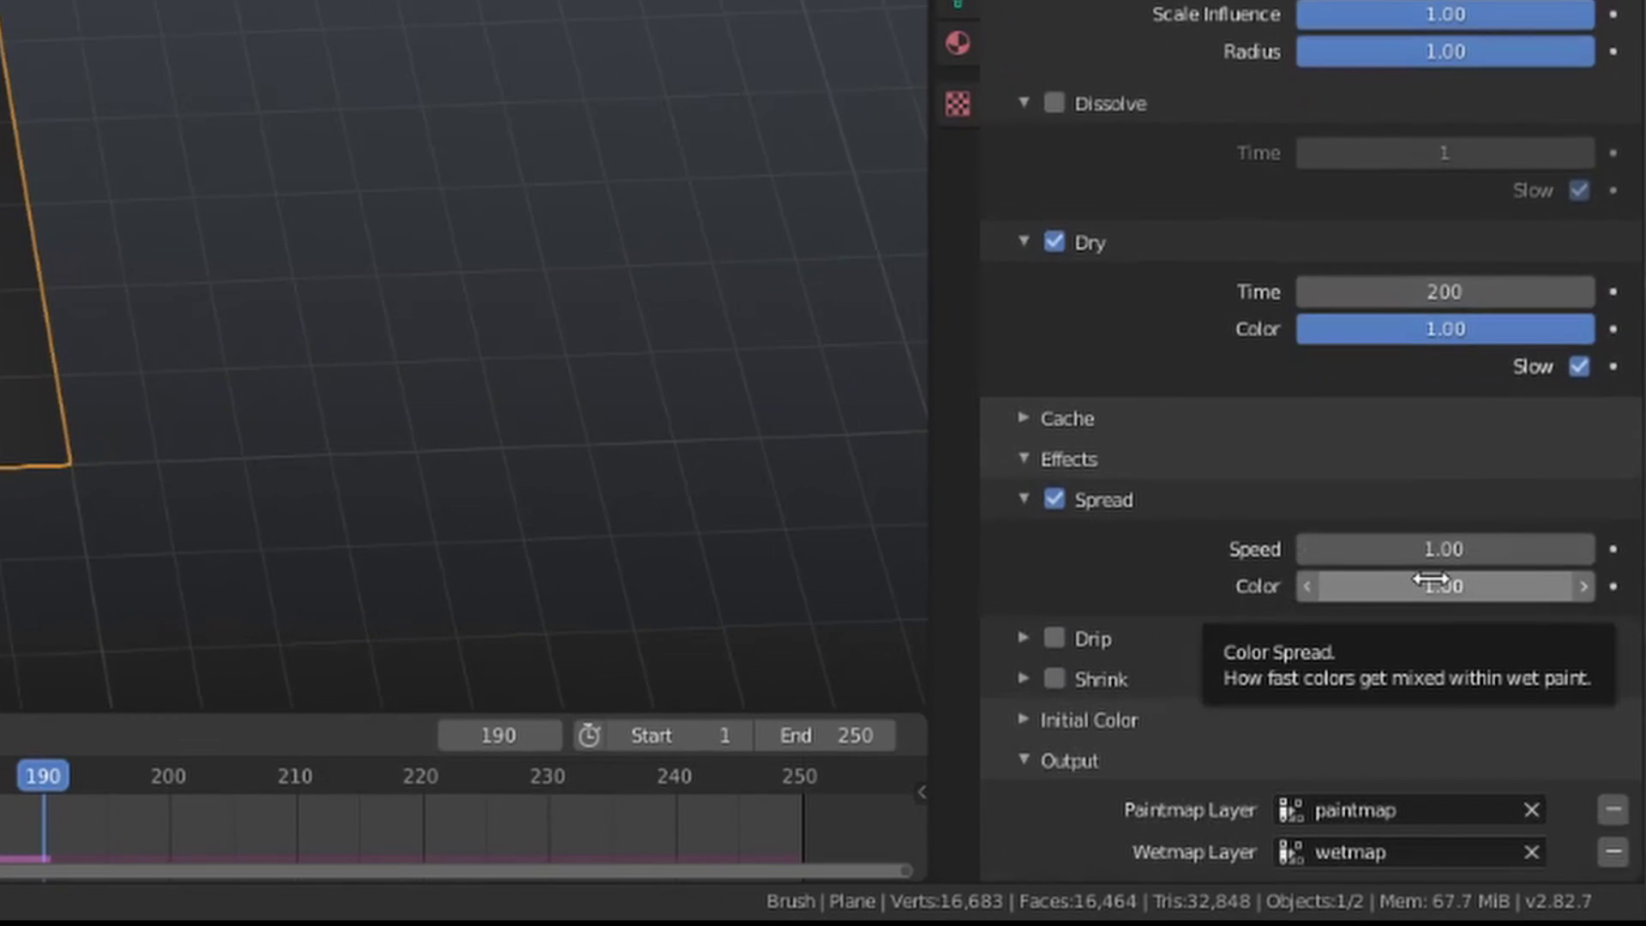
drag(1440, 549, 1492, 549)
key(shift+Left)
key(space)
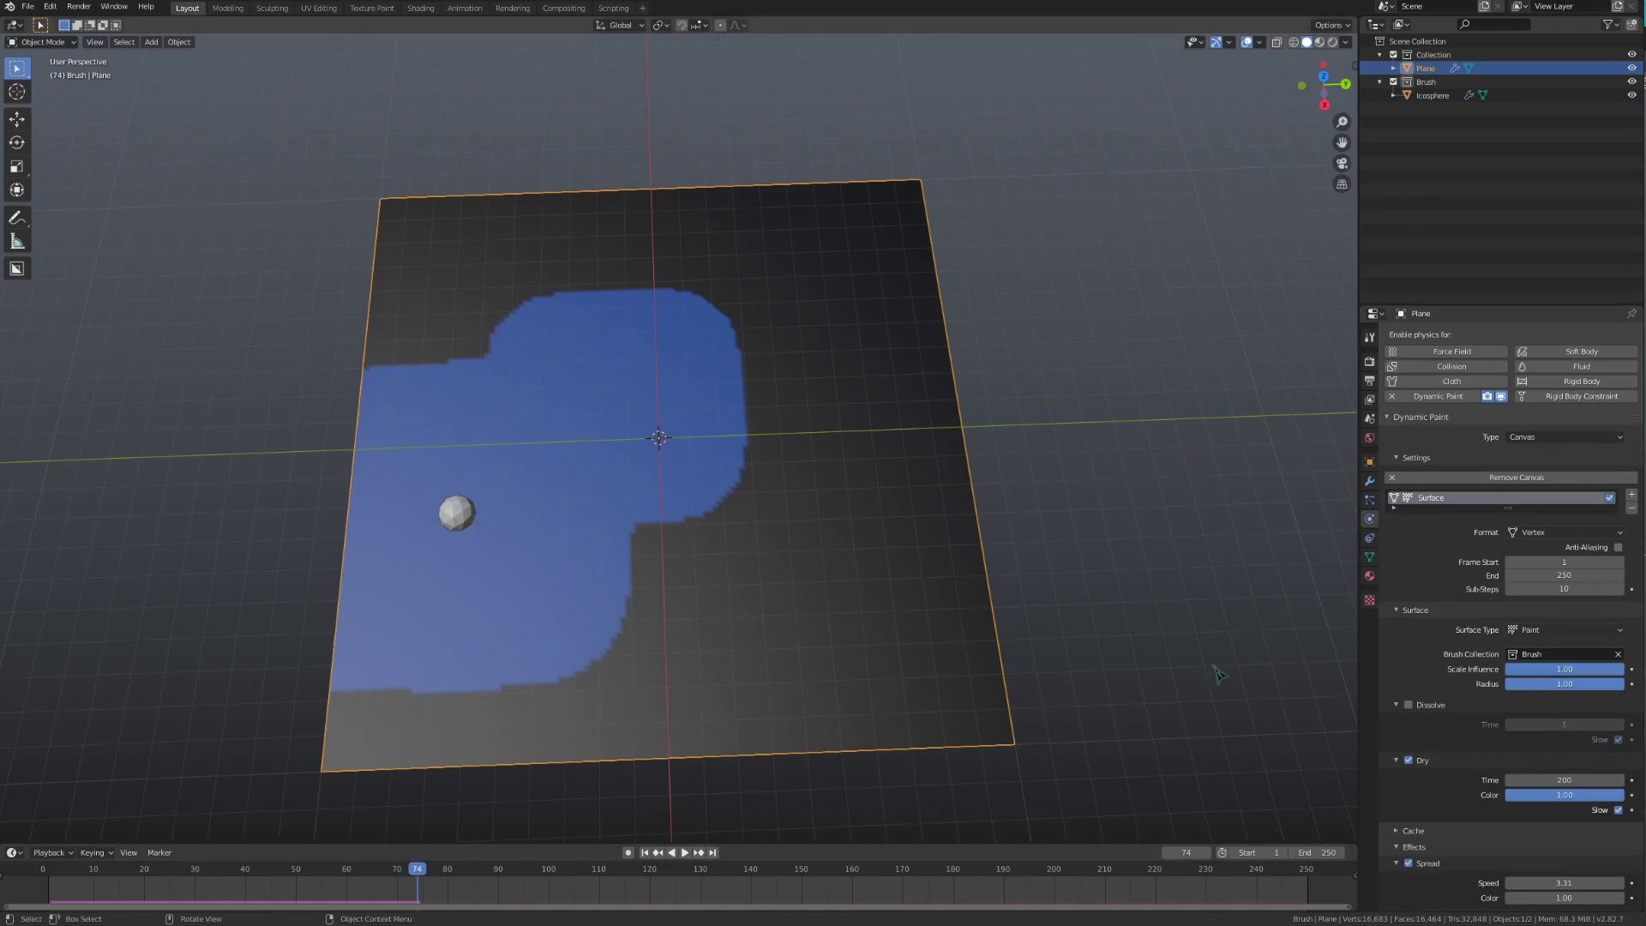
- Turn on the Drip effect and tilt the plane around the X axis
scroll(1451, 774, down, 5)
click(1420, 759)
middle_drag(1071, 488, 951, 525)
key(r)
key(x)
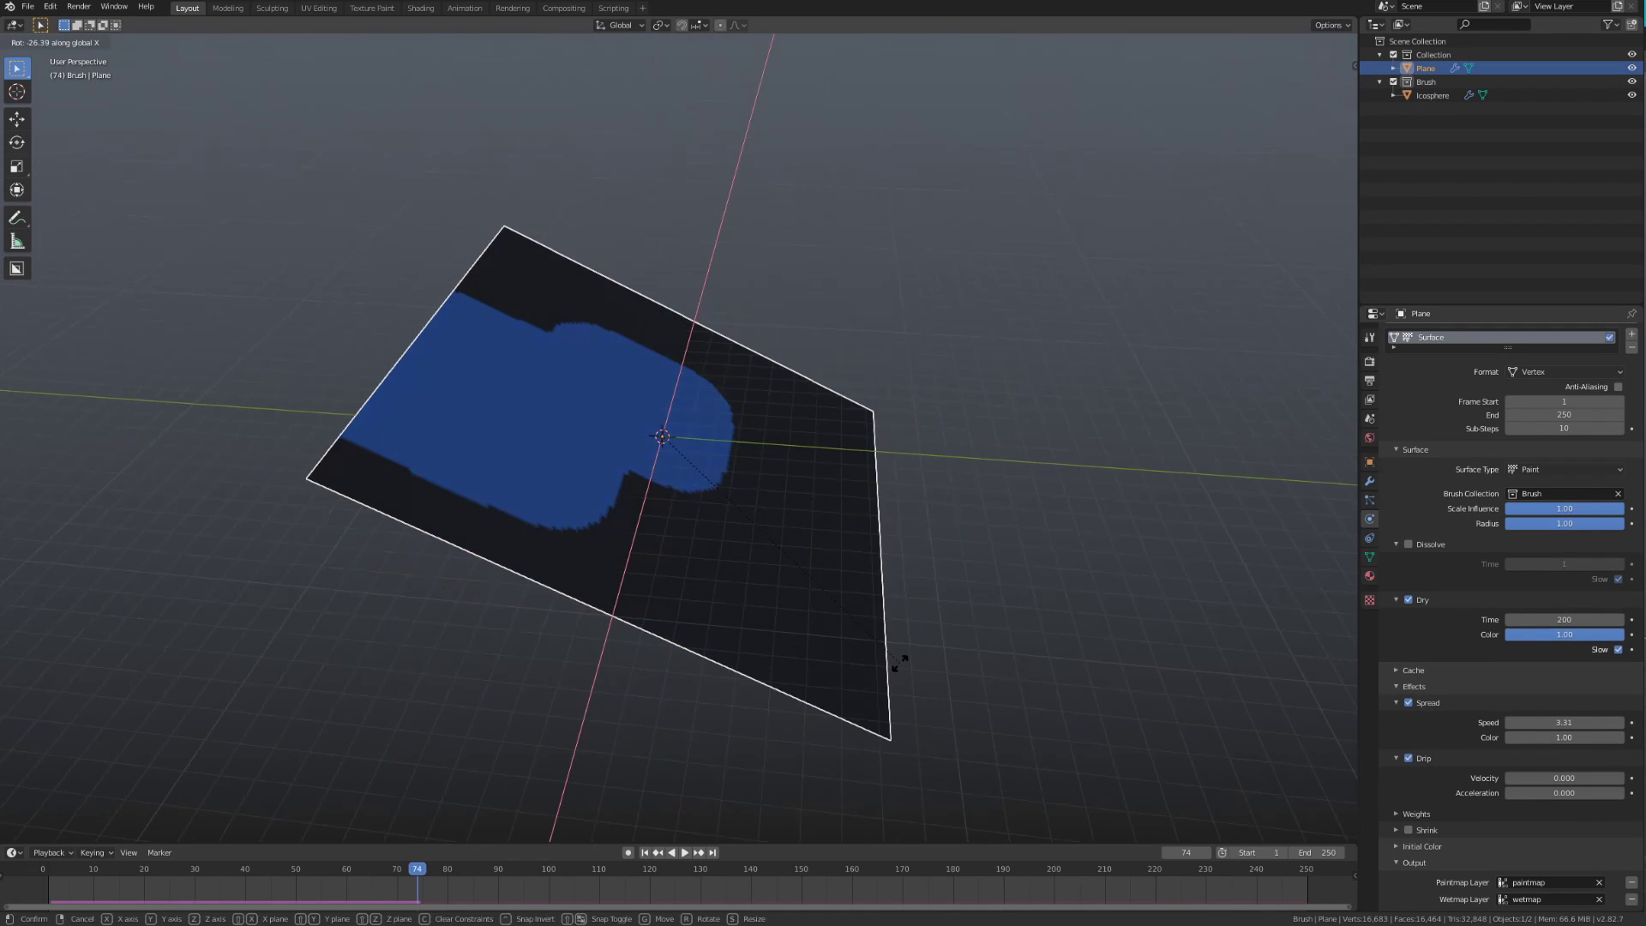
click(937, 661)
- Rewind to frame 0, expand Drip Weights, and sweep the Icosphere along X across the plane
key(space)
drag(412, 874, 5, 876)
key(space)
middle_drag(847, 736, 885, 704)
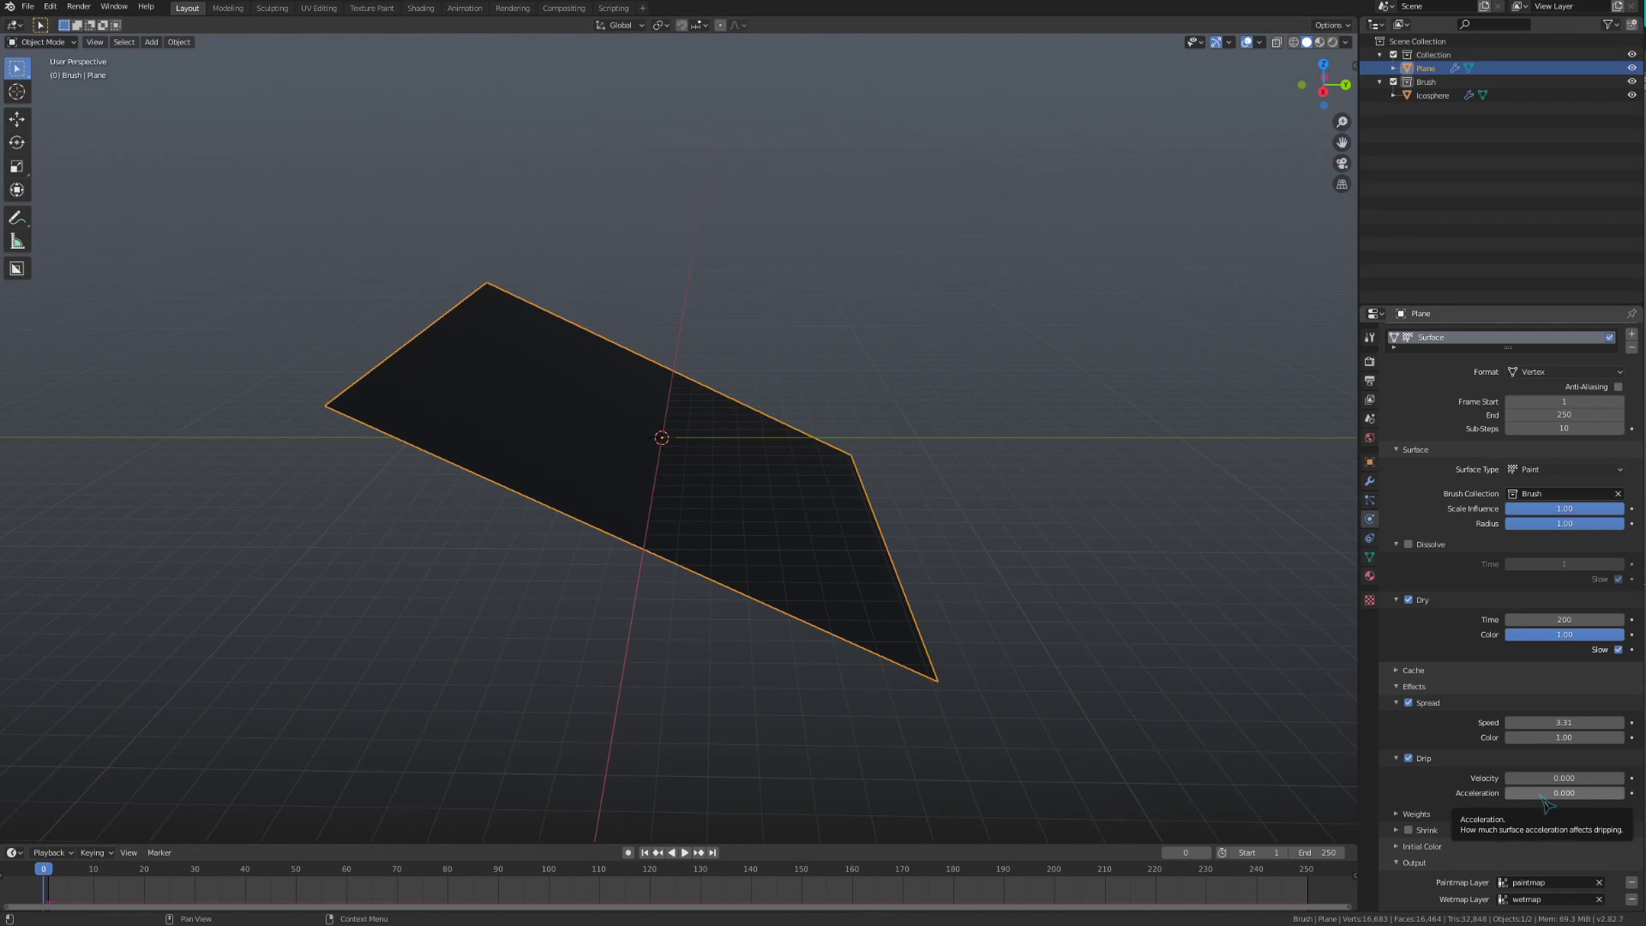
click(1416, 815)
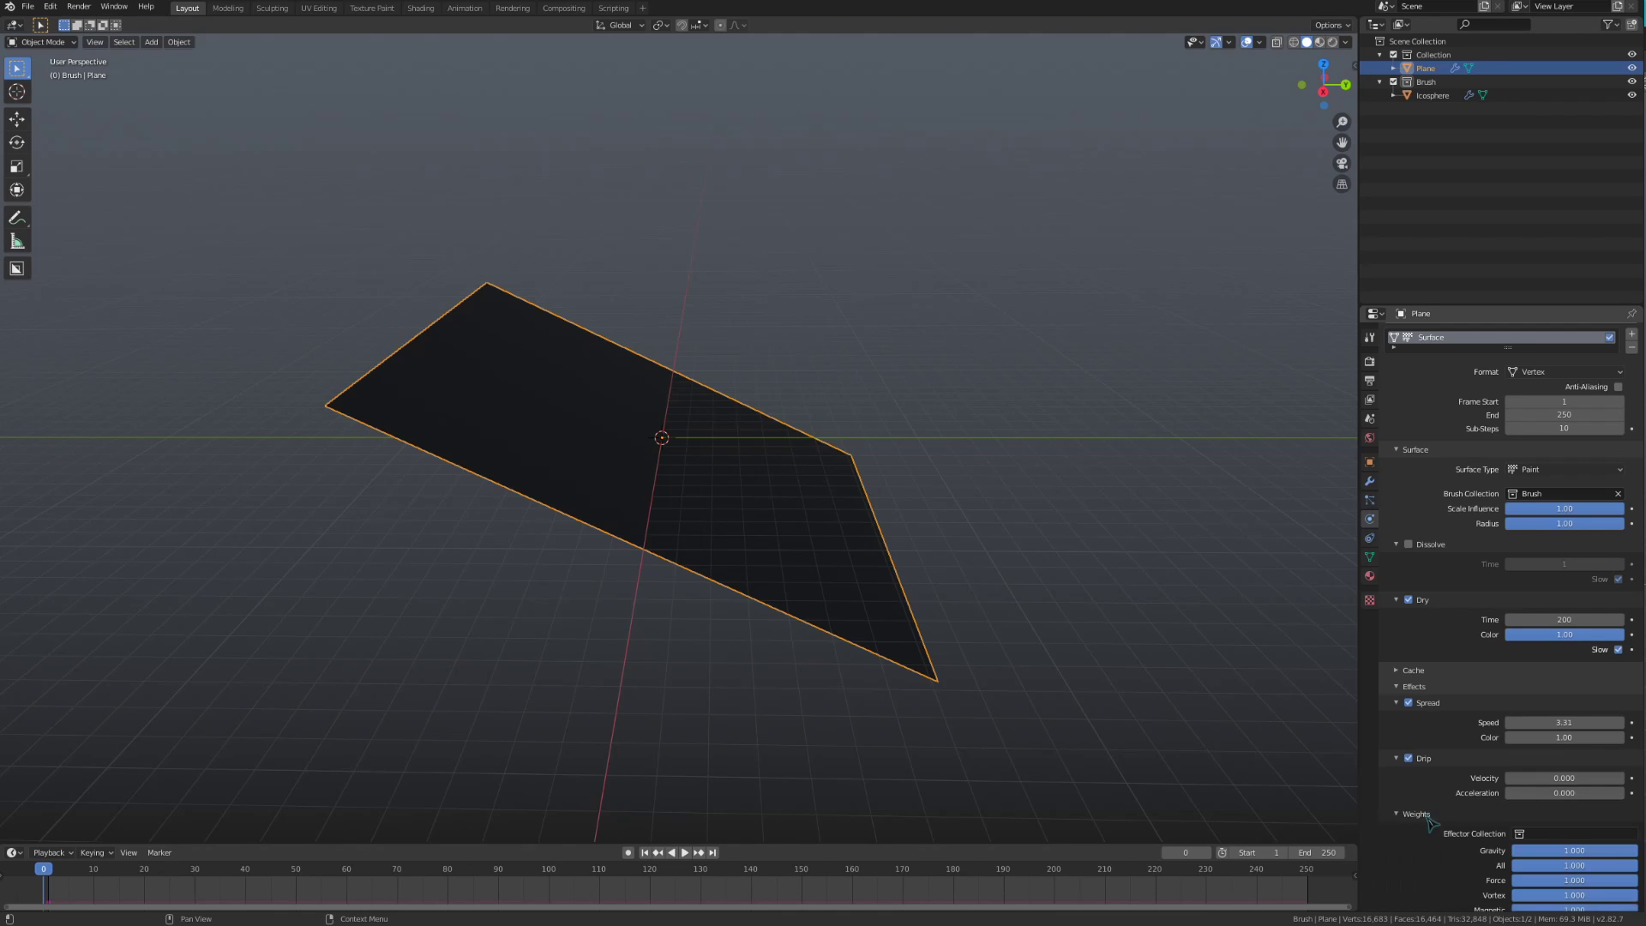
scroll(1428, 821, down, 5)
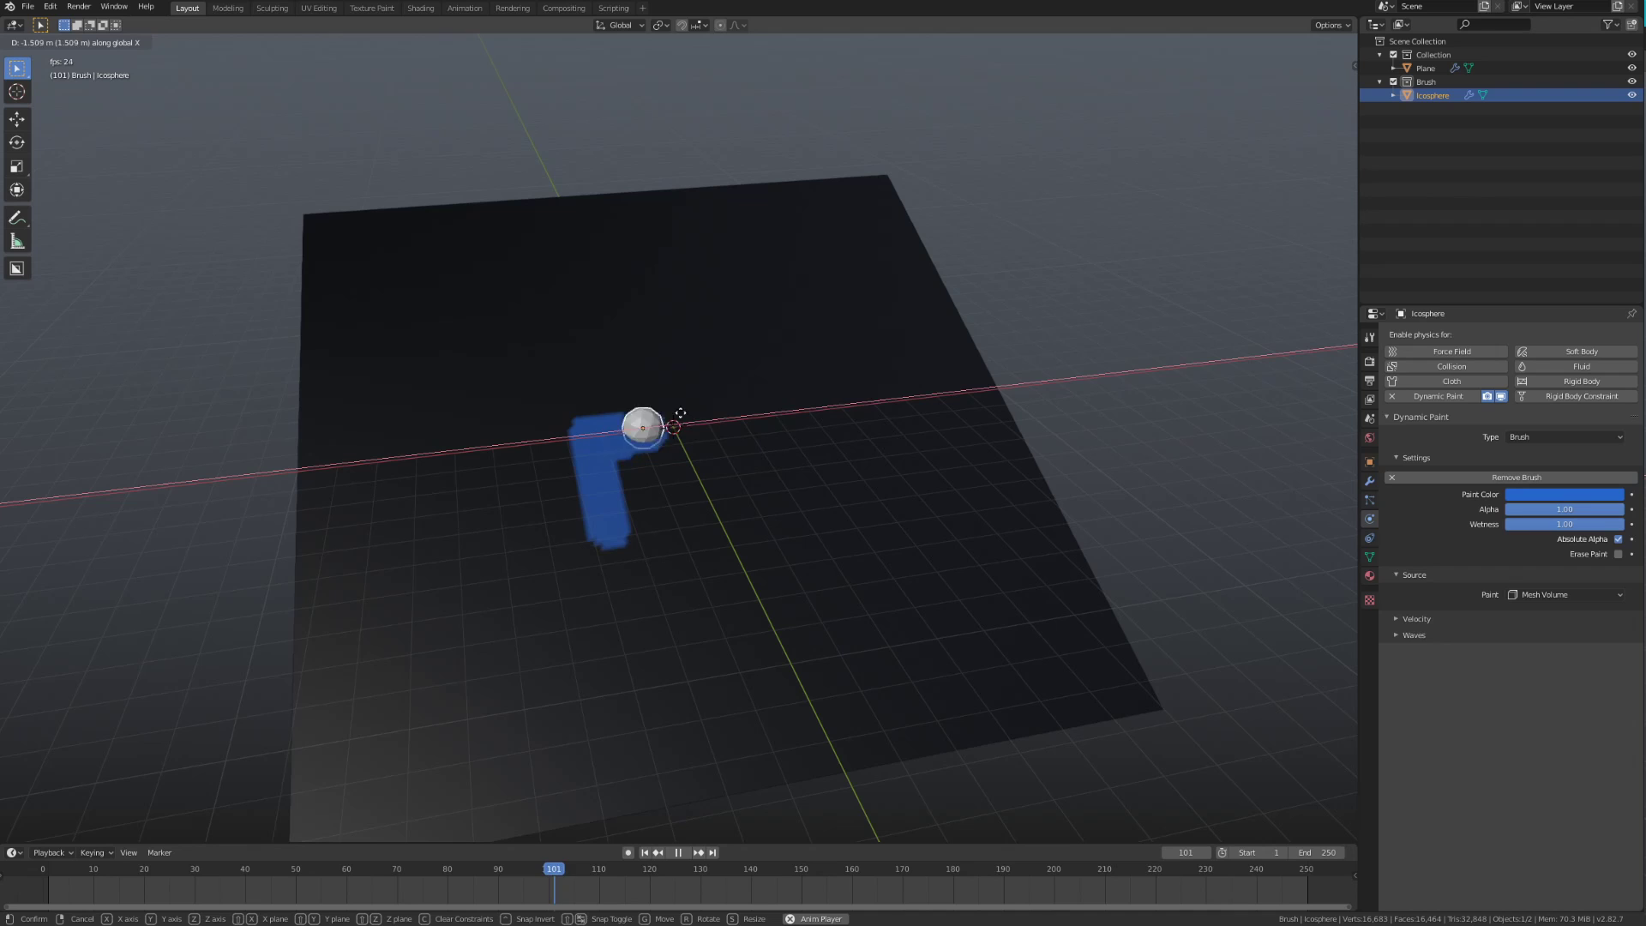
mouse_move(647, 429)
mouse_down()
mouse_move(874, 398)
mouse_move(283, 468)
mouse_move(1166, 375)
mouse_move(429, 372)
mouse_move(499, 389)
mouse_move(844, 391)
mouse_up()
click(844, 391)
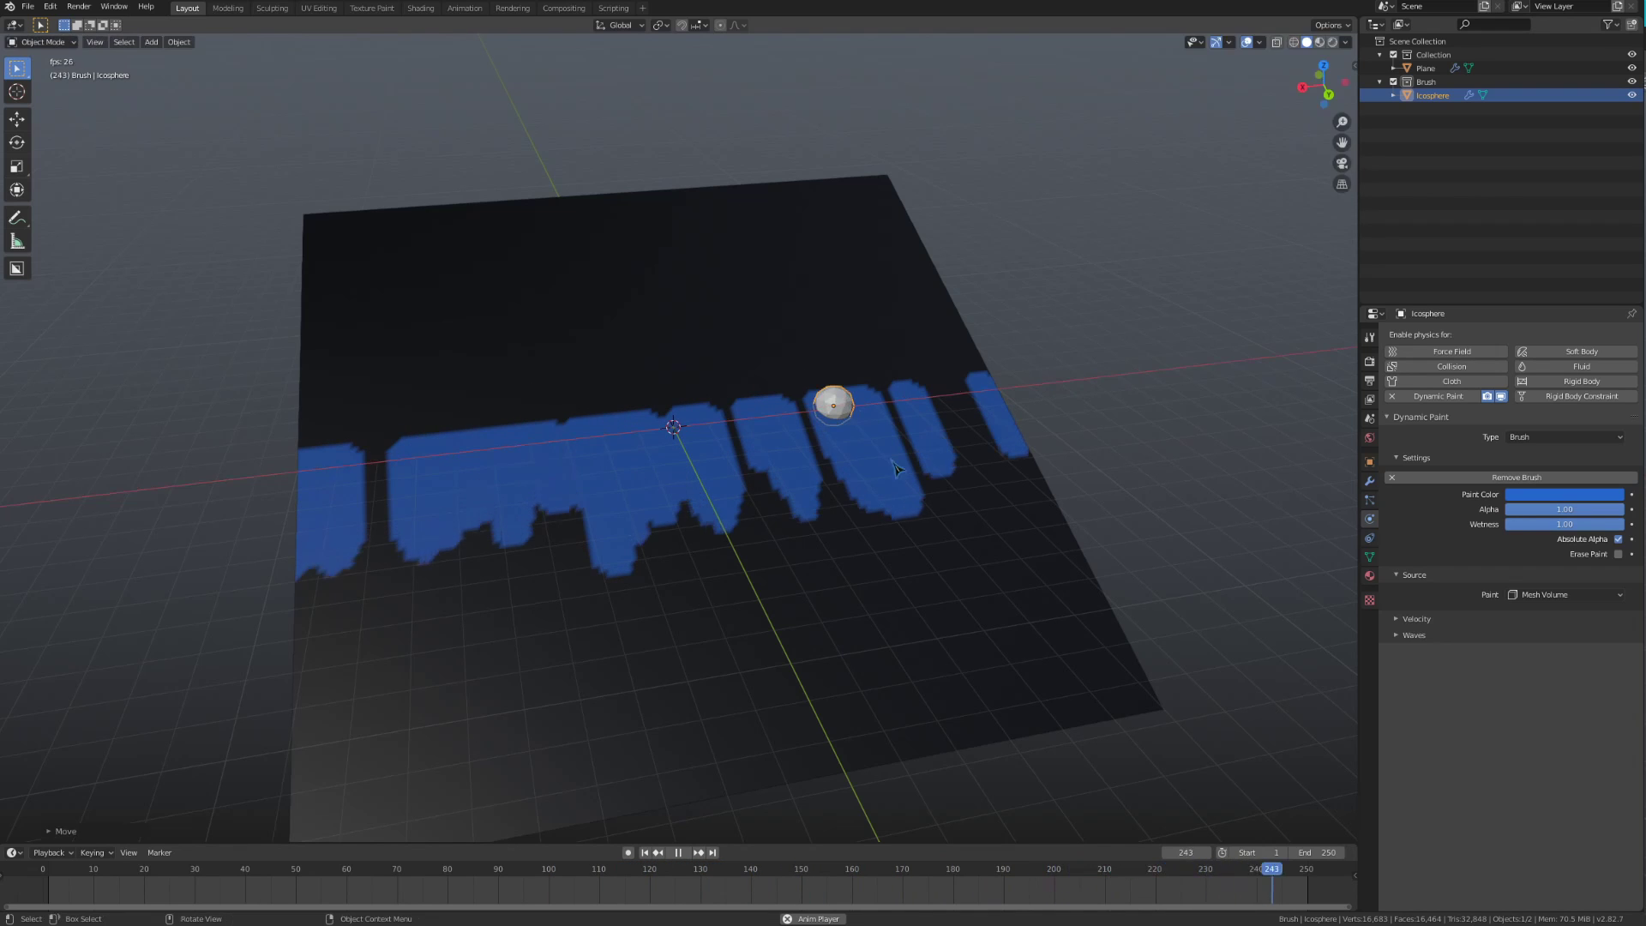
- On the Plane canvas, switch off and collapse Drip, then enable Shrink with speed 10.00
key(space)
click(952, 555)
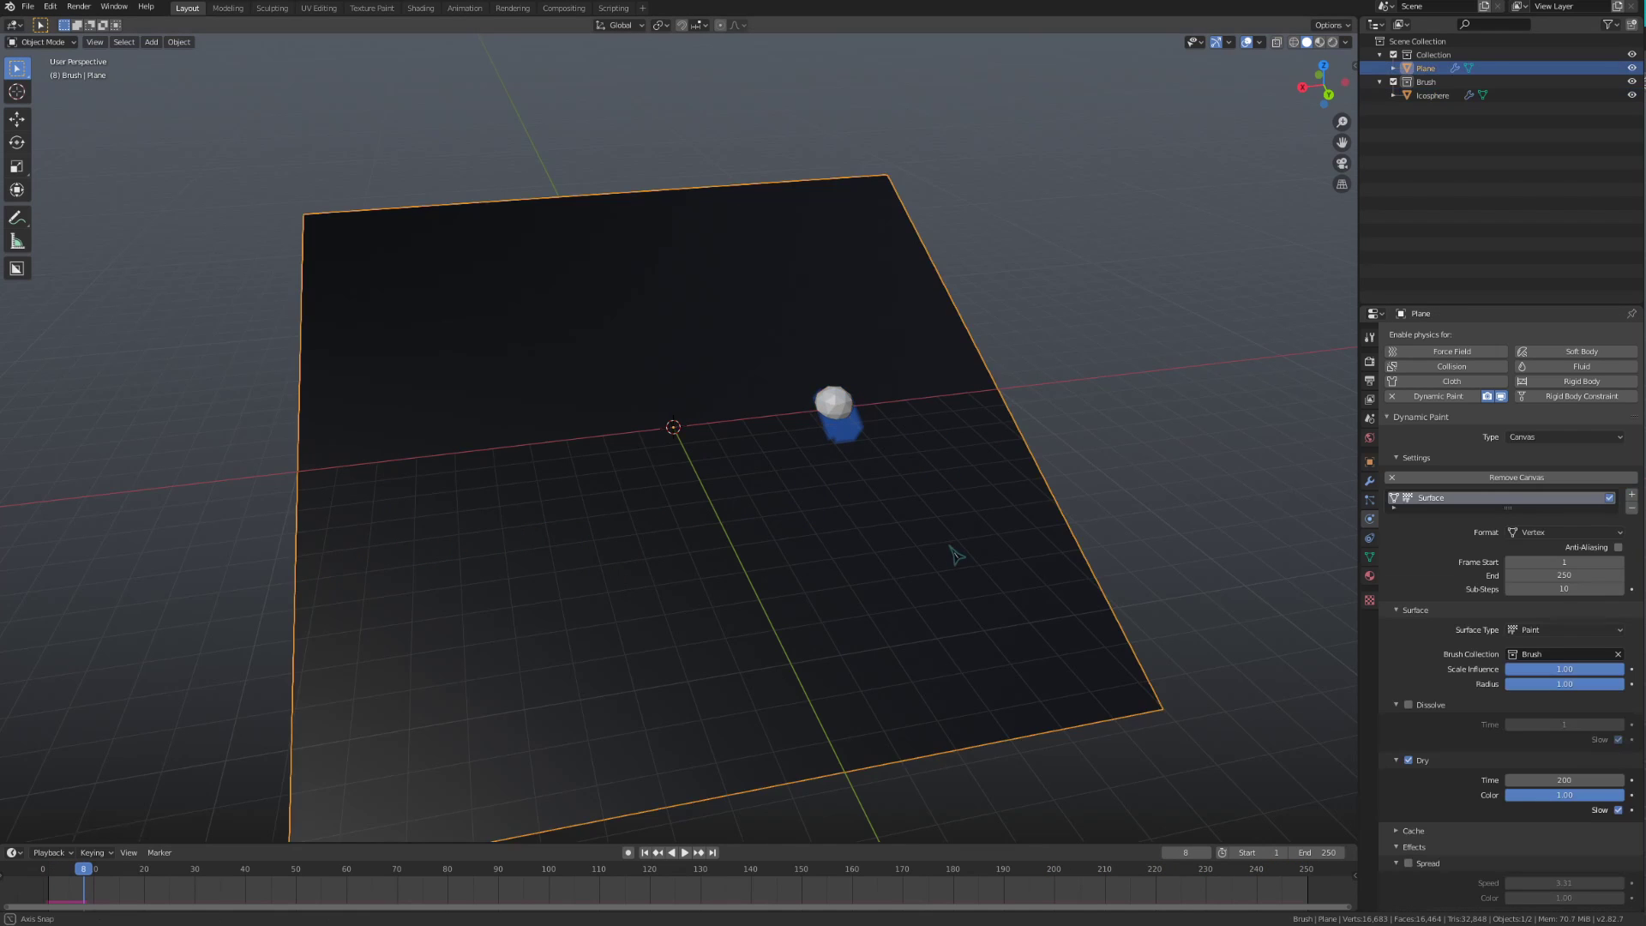
middle_drag(951, 554, 934, 544)
scroll(1535, 710, down, 6)
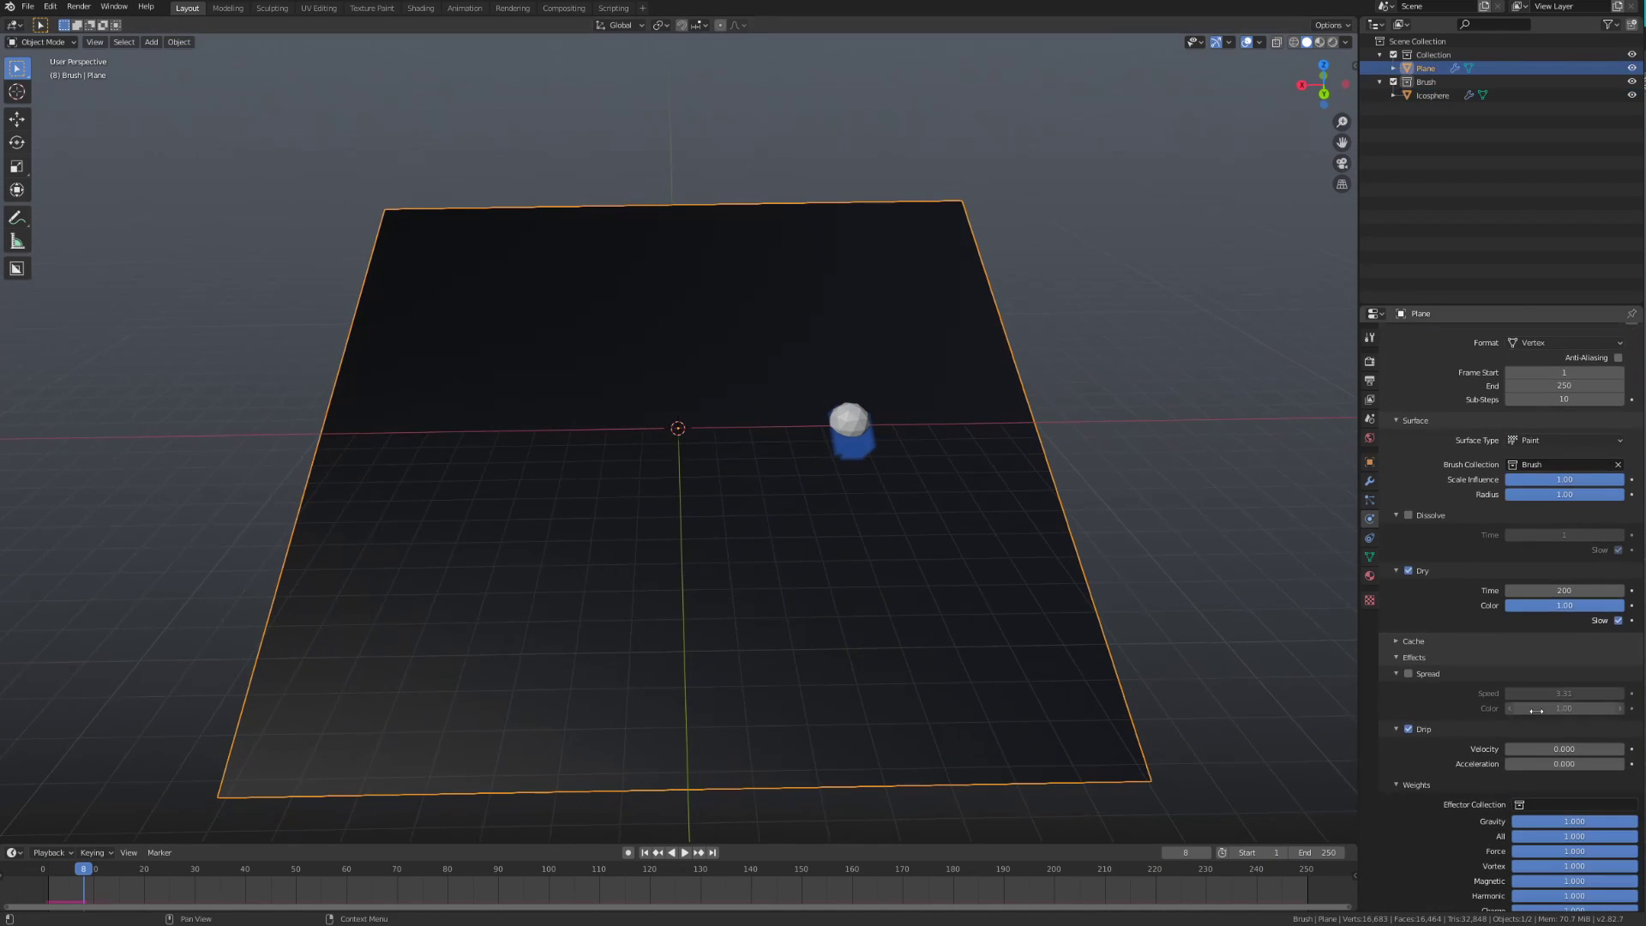
click(1408, 729)
click(1433, 731)
click(1407, 830)
scroll(1506, 797, down, 1)
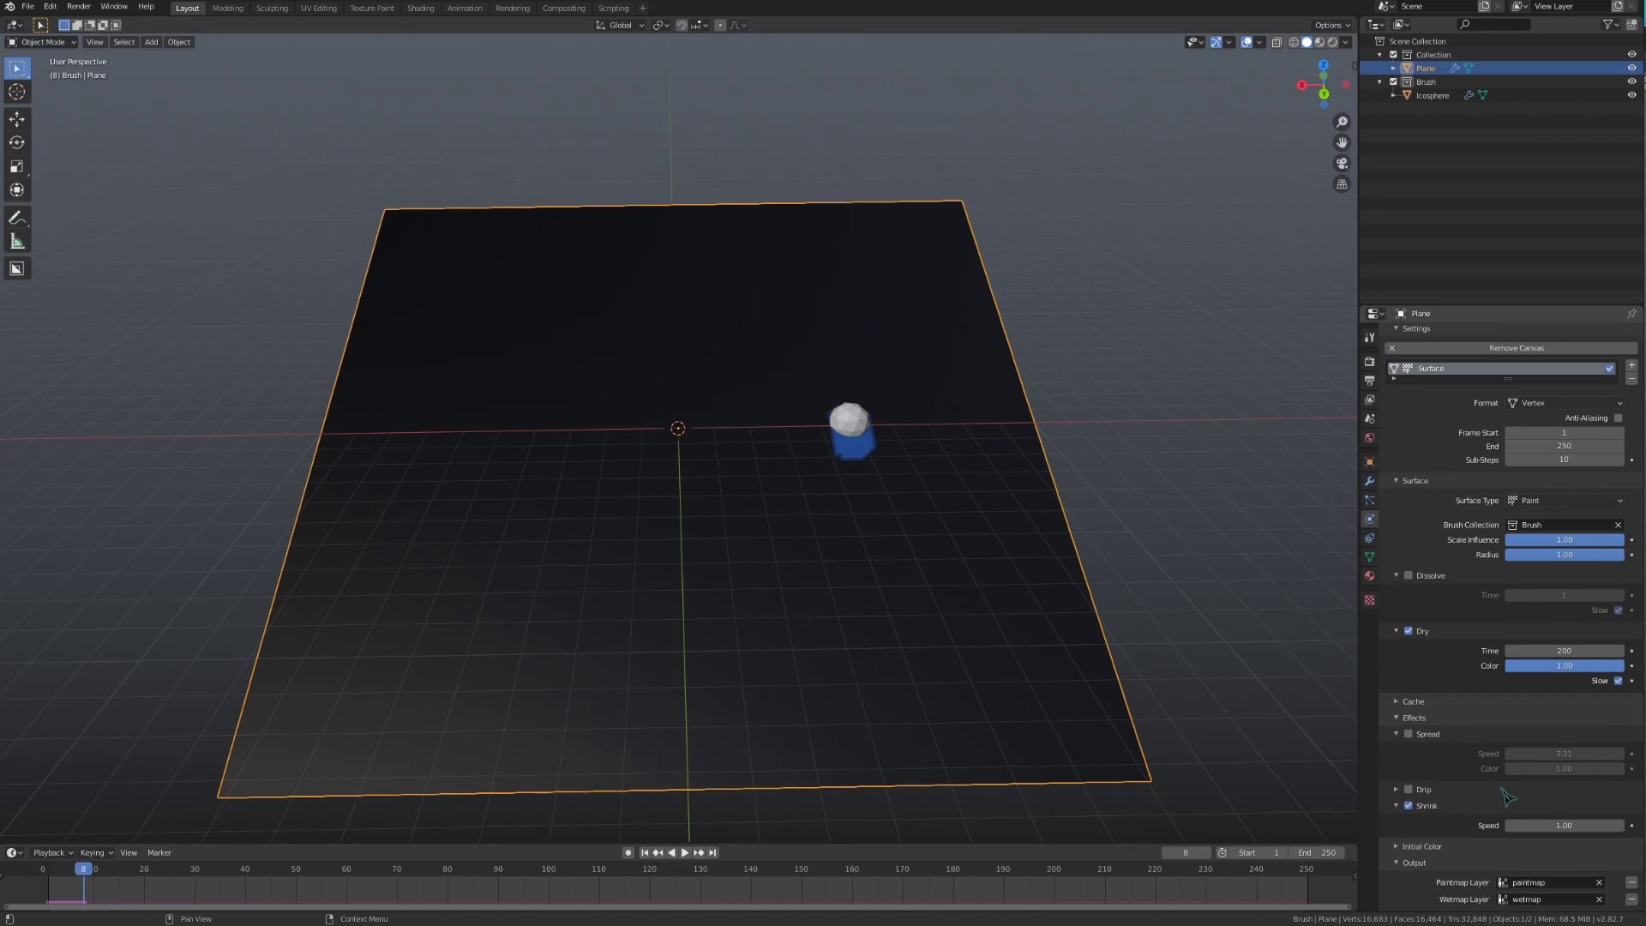
click(1532, 828)
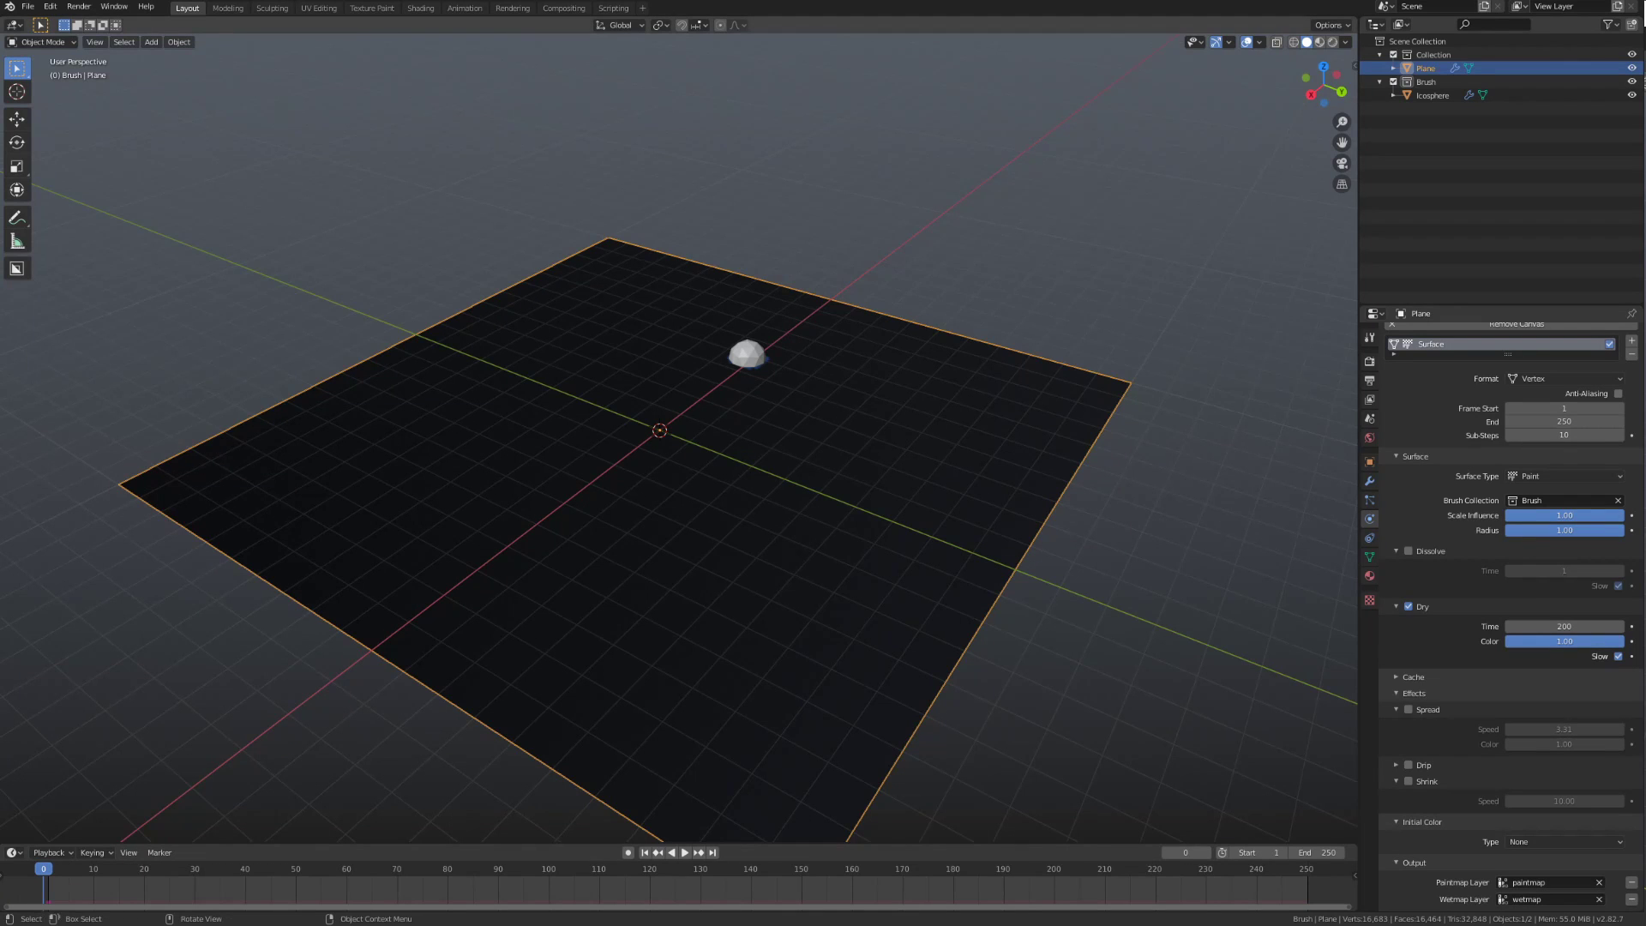
- Set the canvas Initial Color type to Color (white) and show the plane's vertex colour layers
key(alt+a)
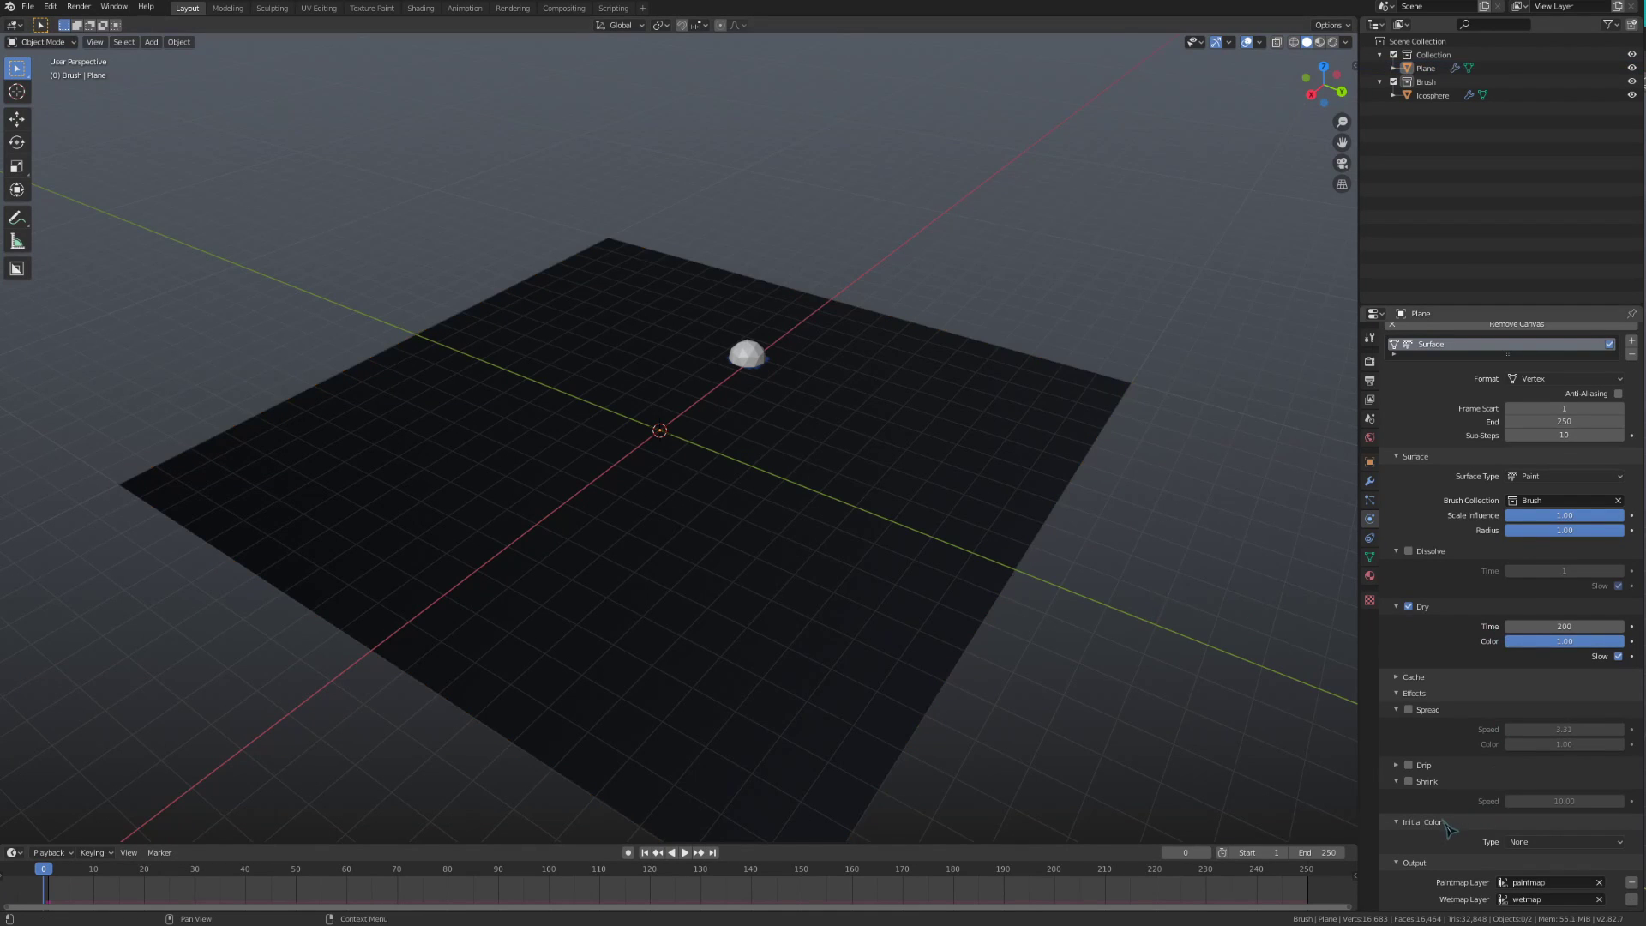
scroll(1438, 716, up, 3)
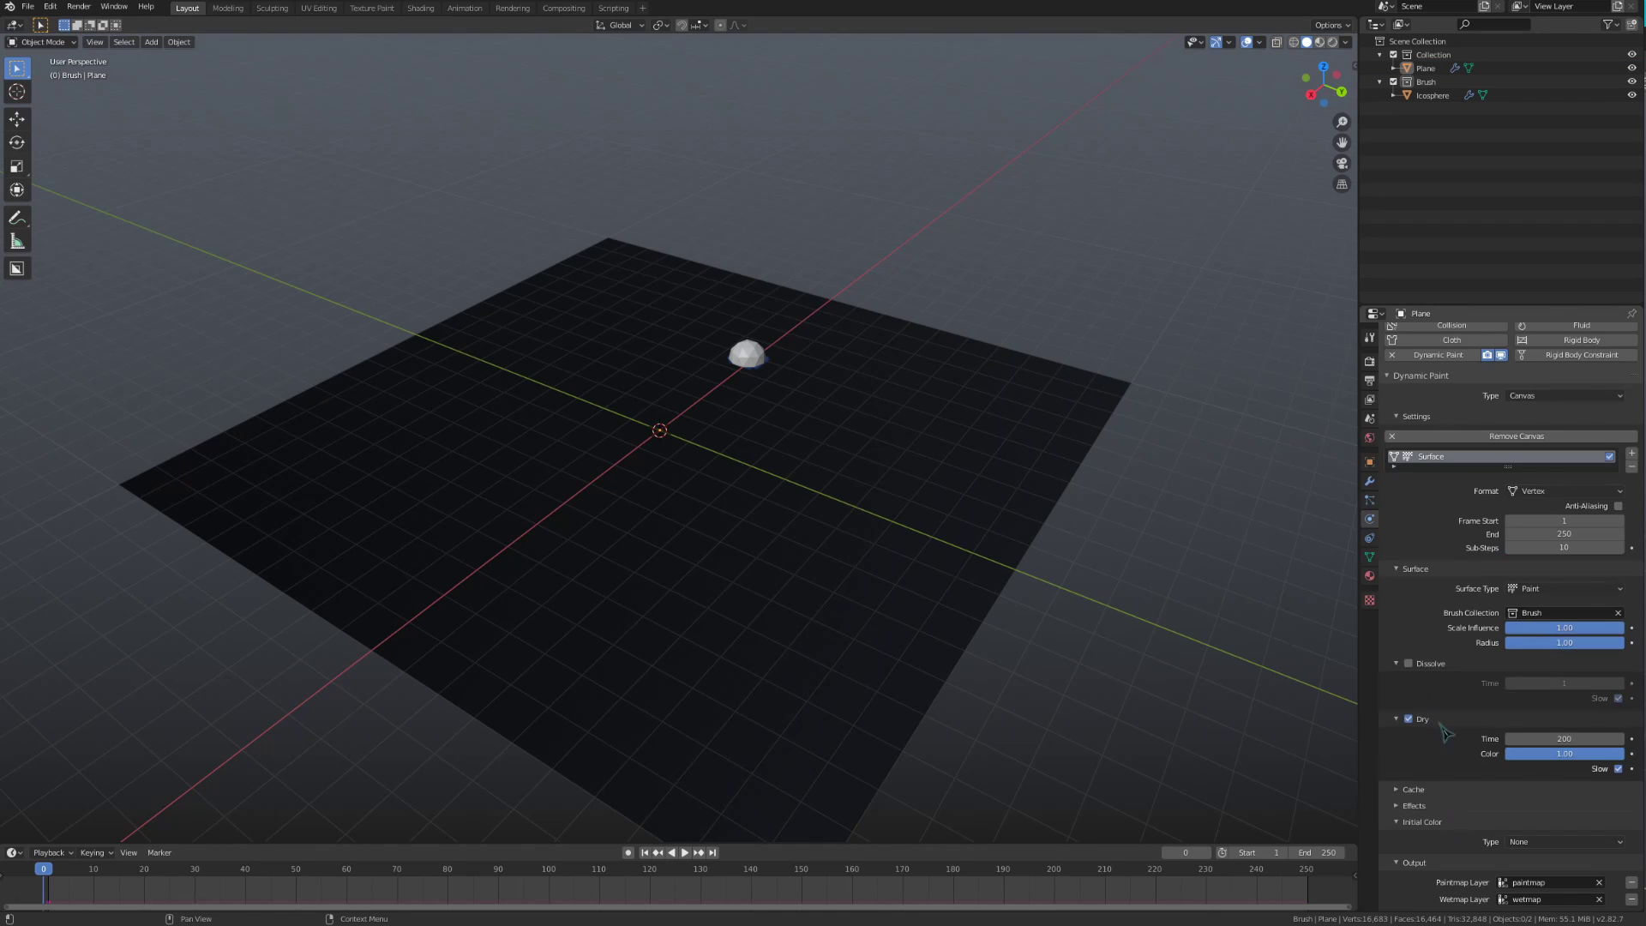
click(1619, 842)
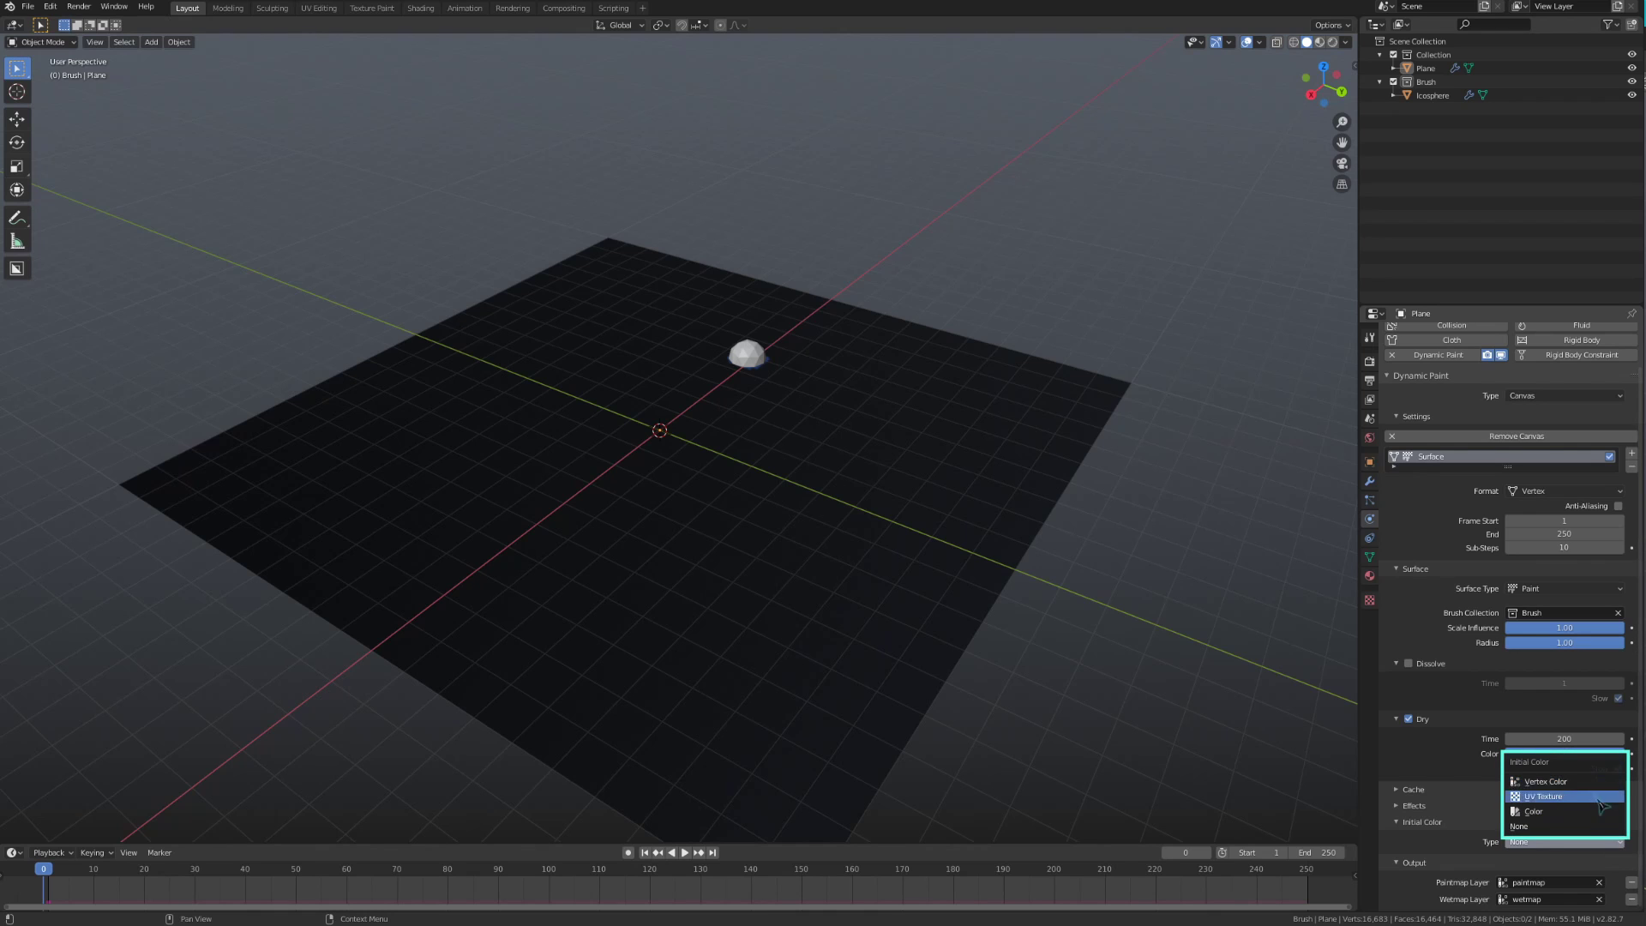
click(1601, 813)
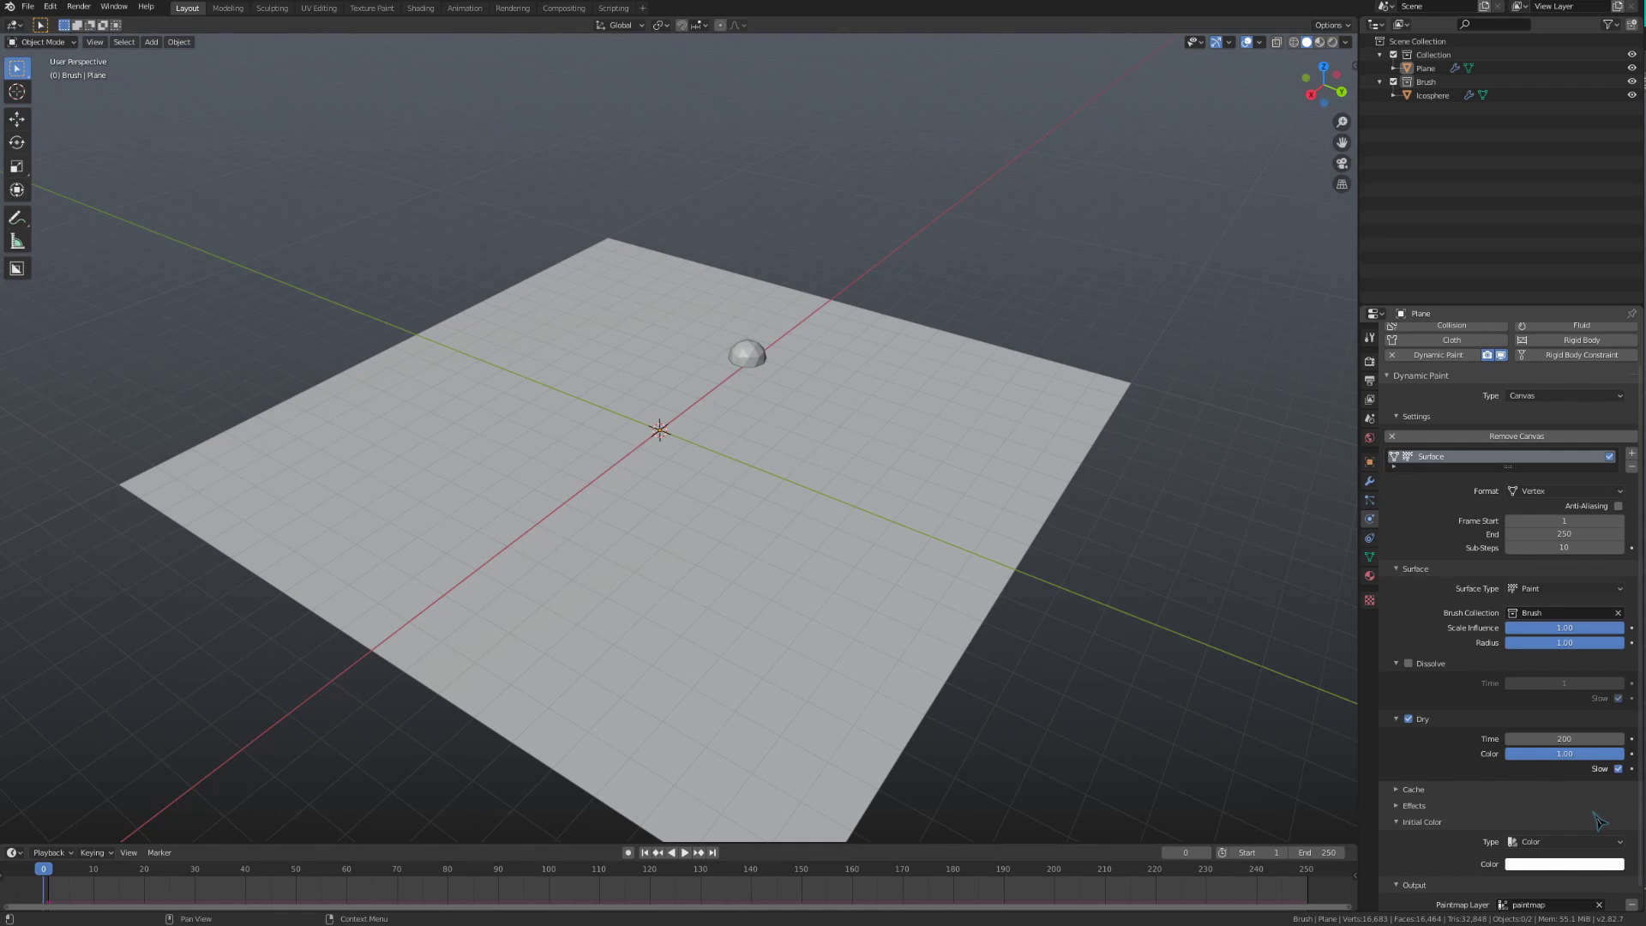
click(1369, 559)
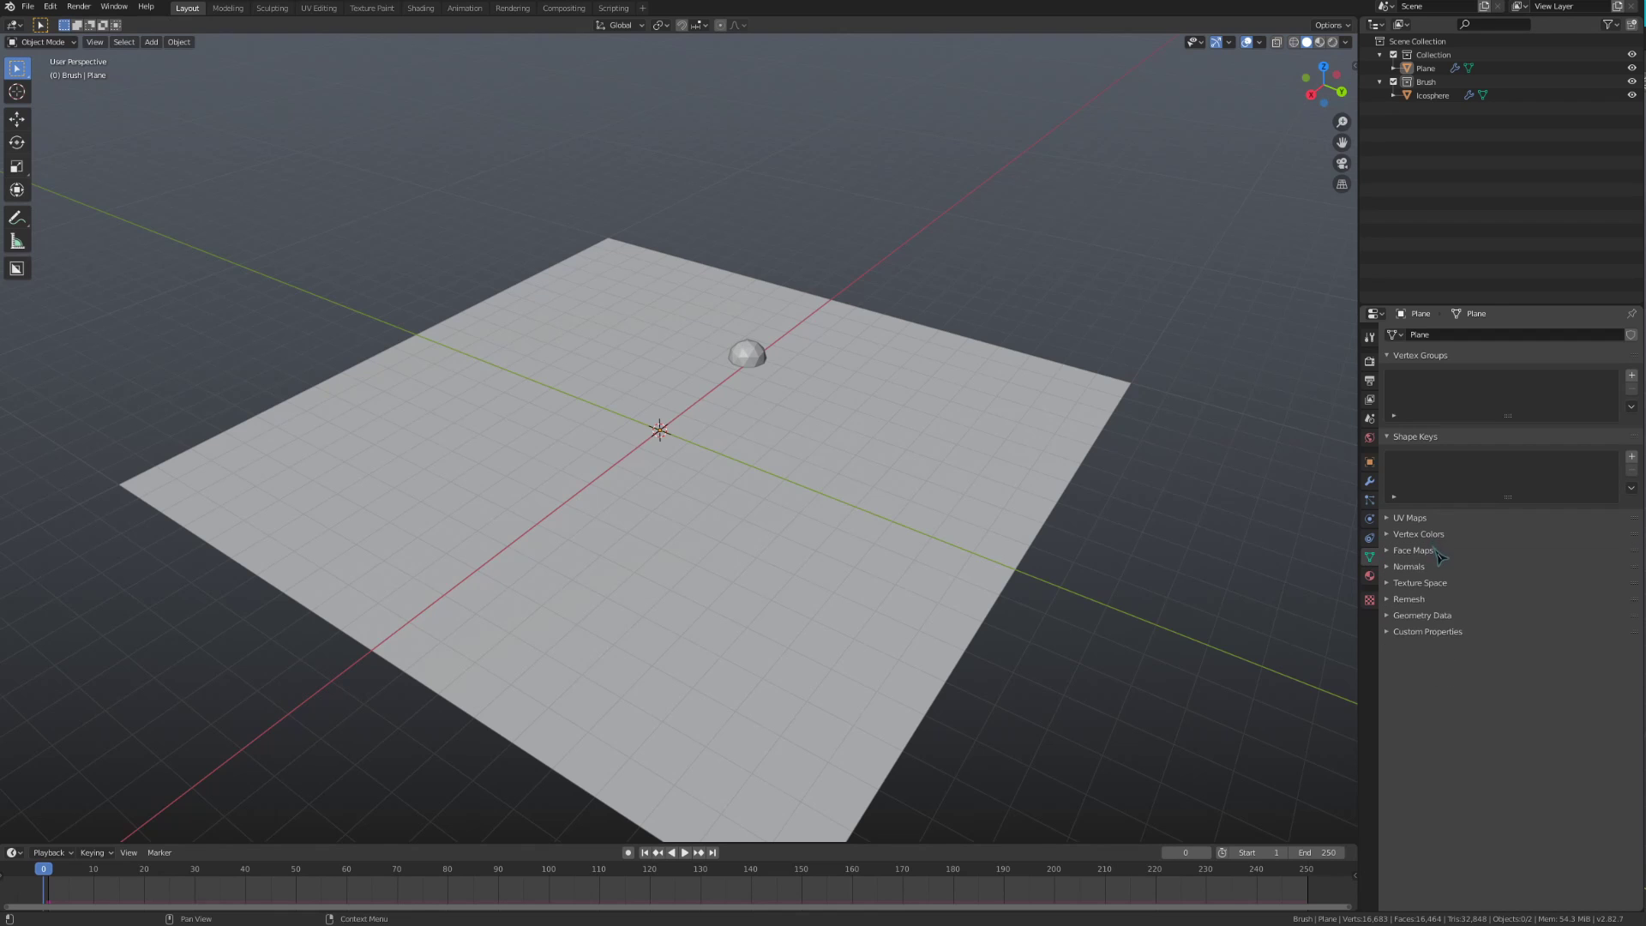
- Expand the canvas Output and confirm paintmap as paint layer and wetmap as wet layer
click(1369, 519)
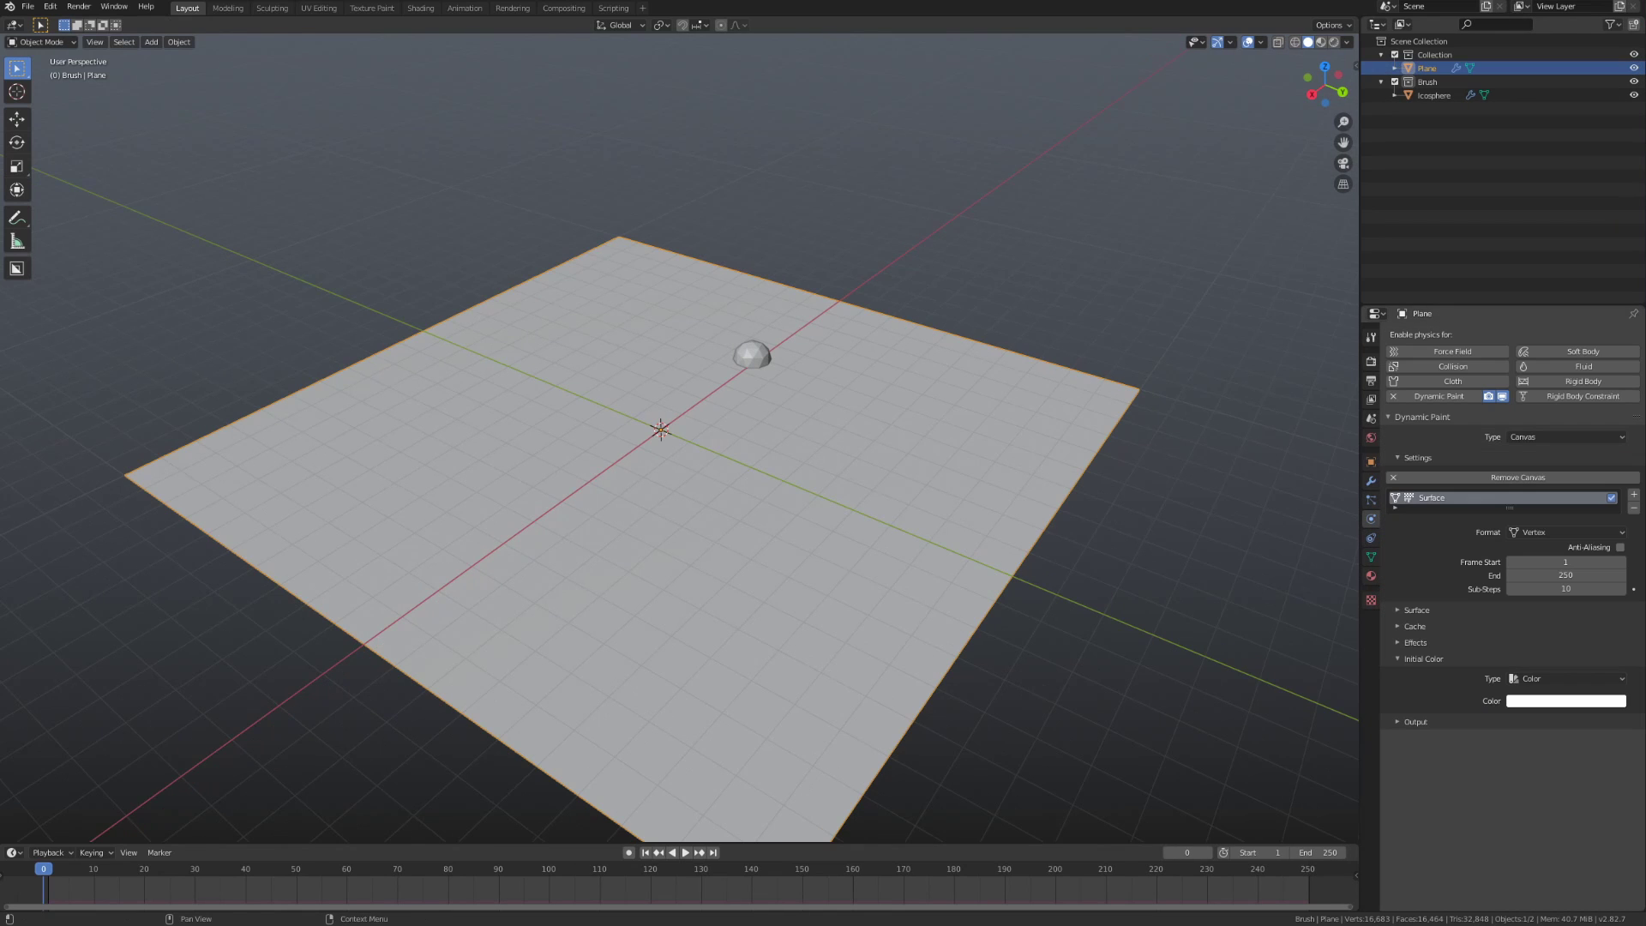
click(1462, 725)
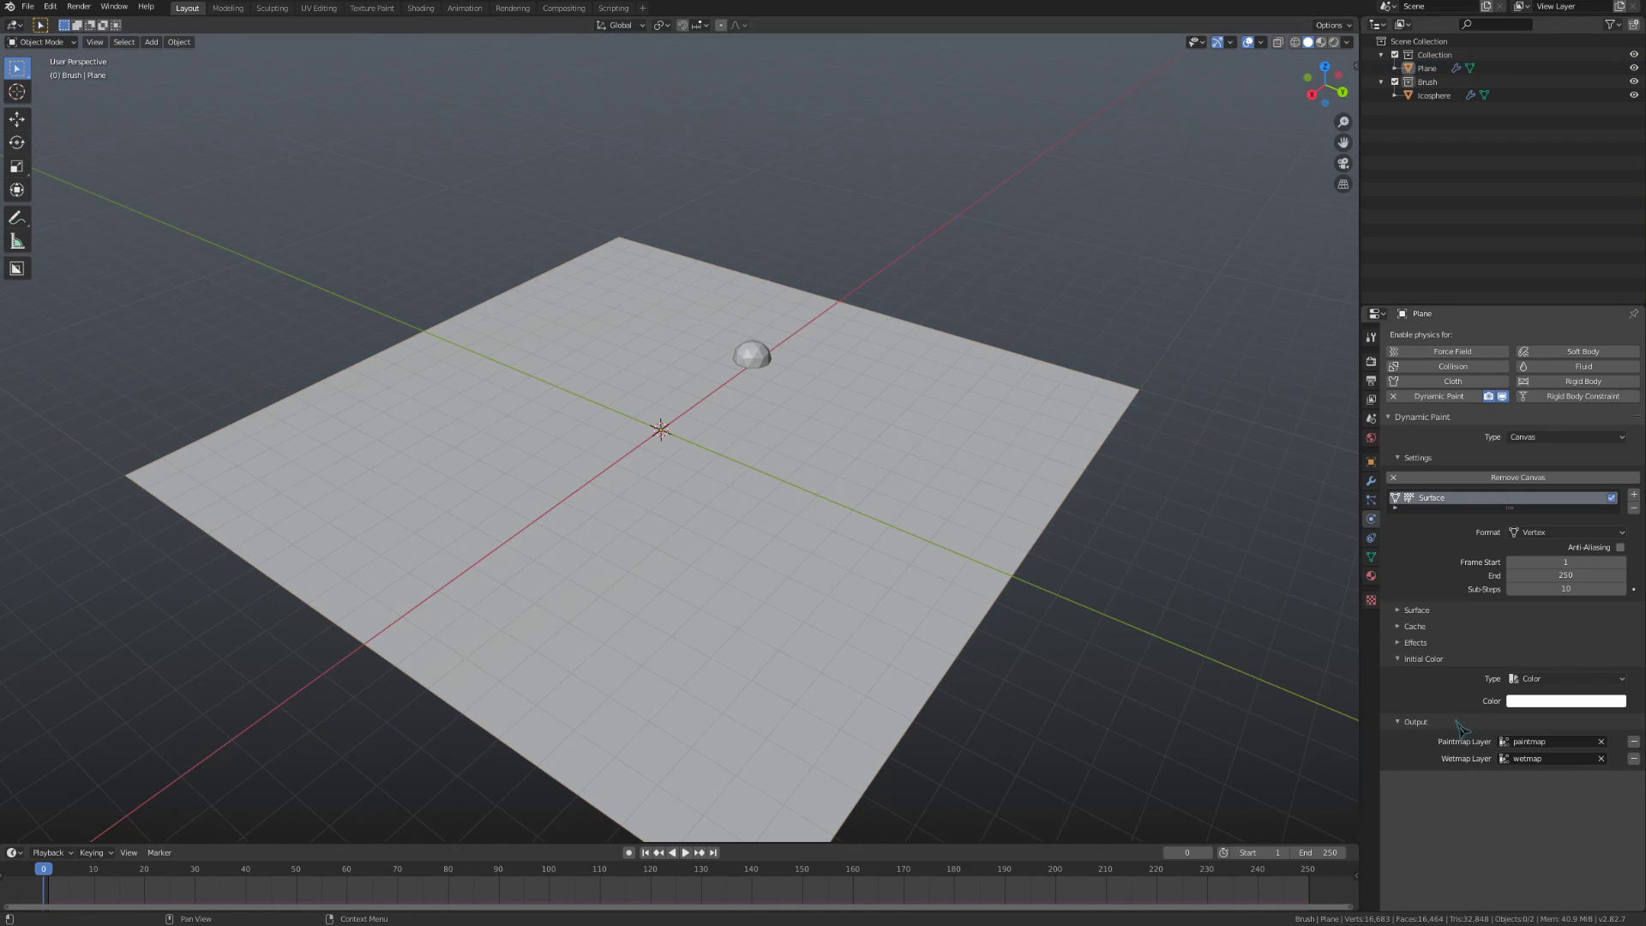
click(1537, 756)
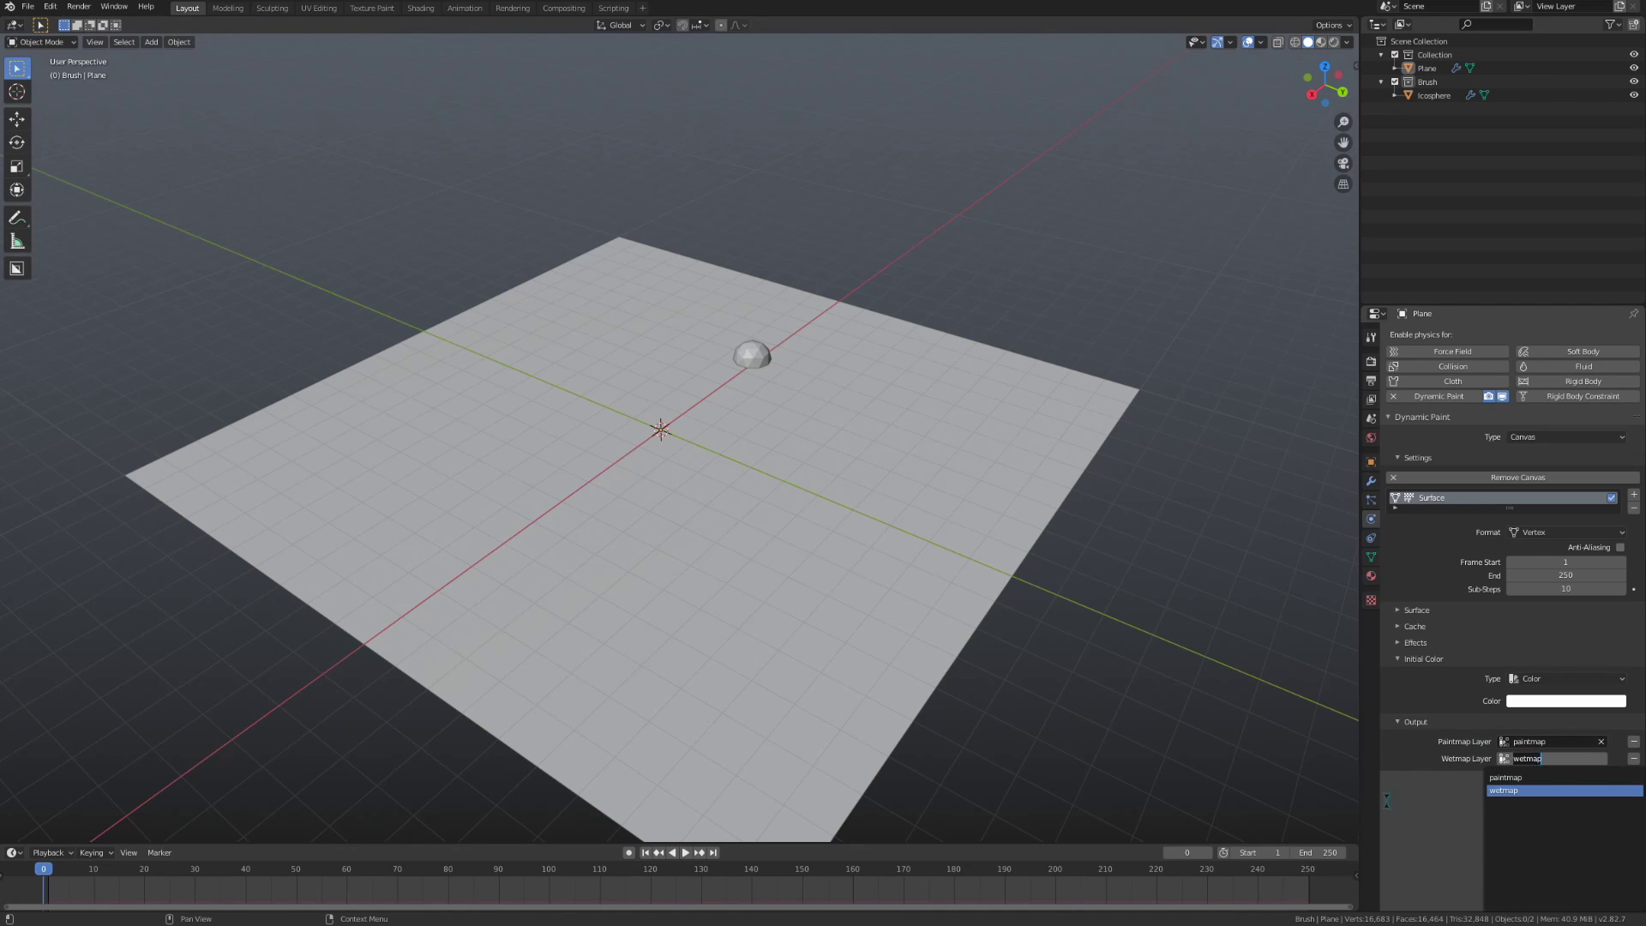
key(Return)
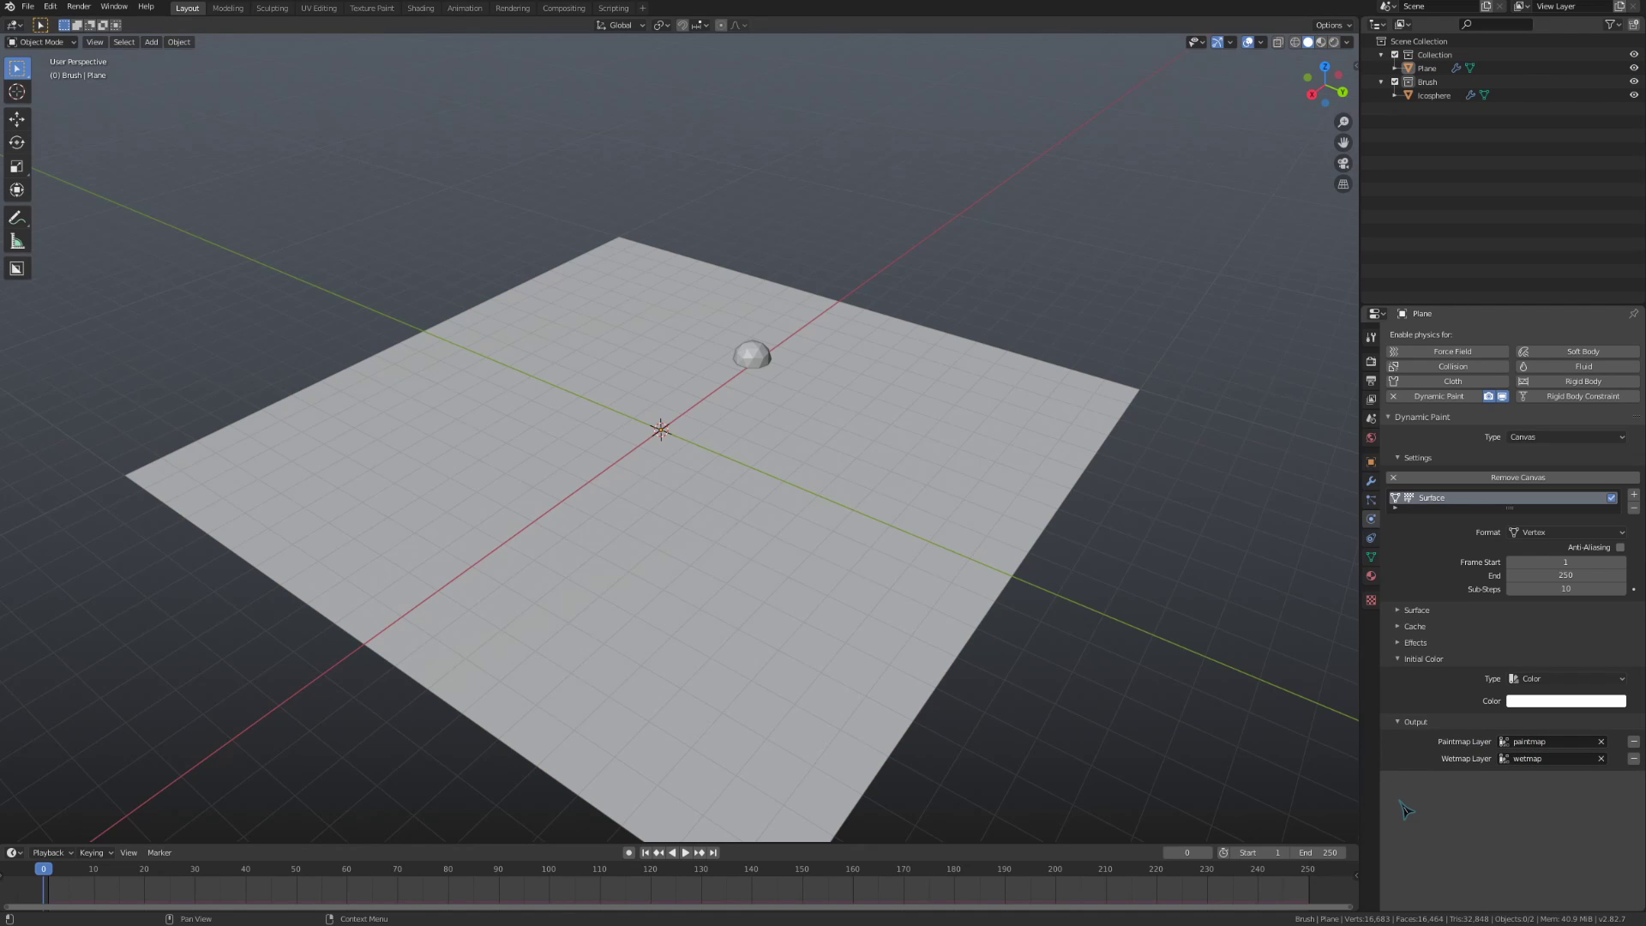
- Switch the canvas to a 256-resolution Image Sequence using UVMap and PNG output
click(1526, 534)
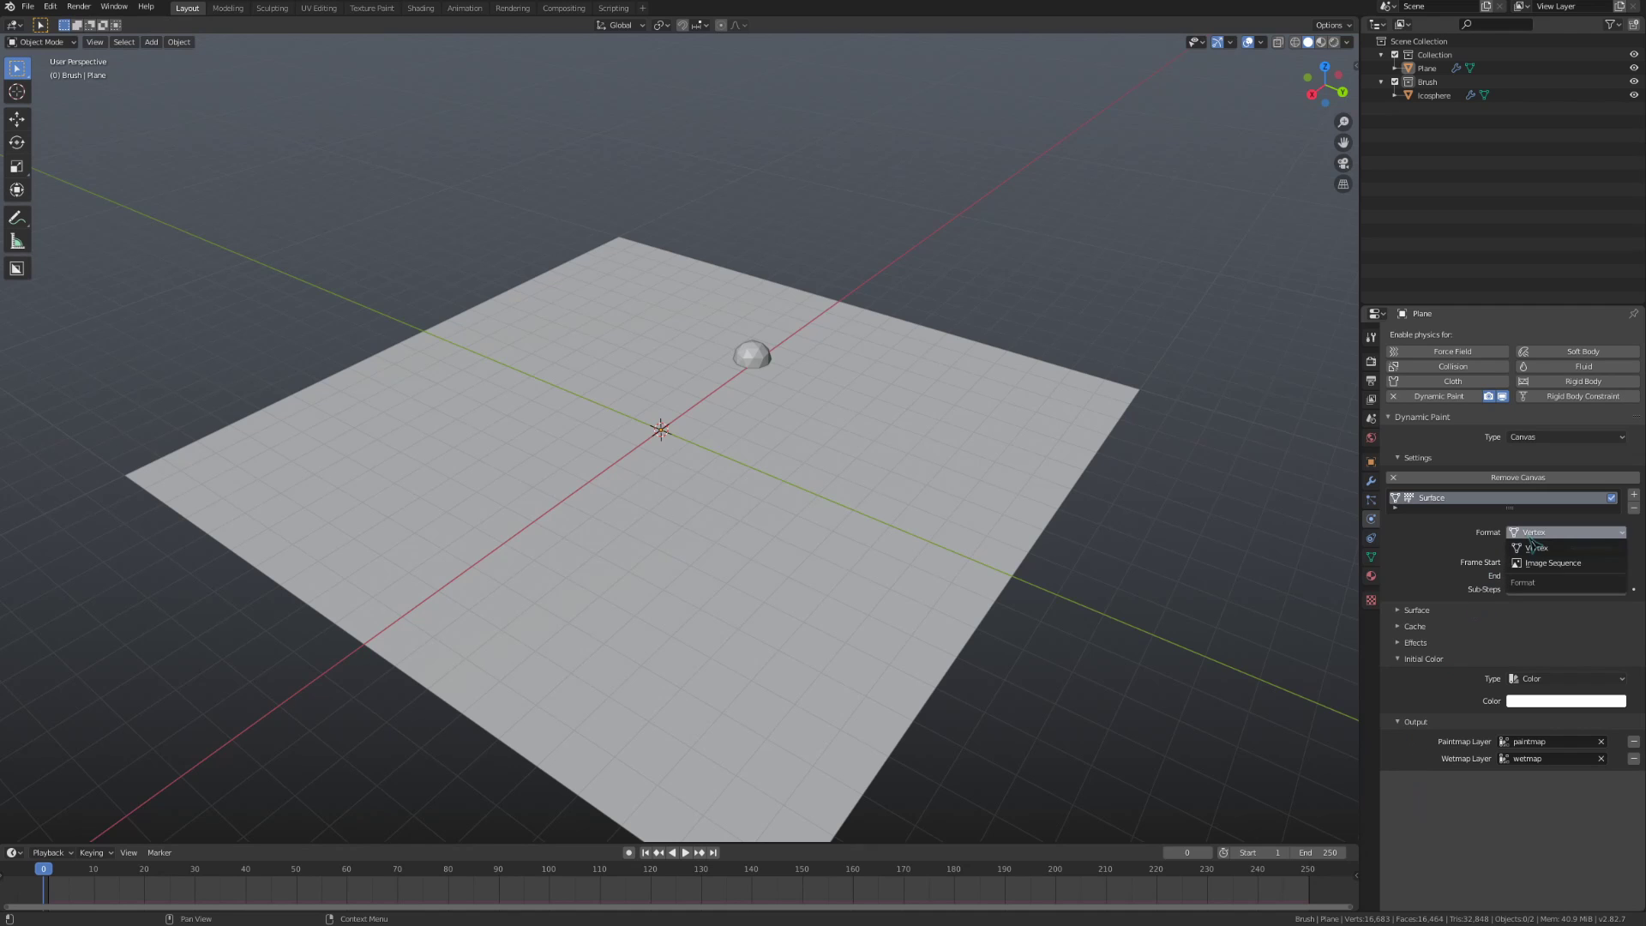
click(1540, 563)
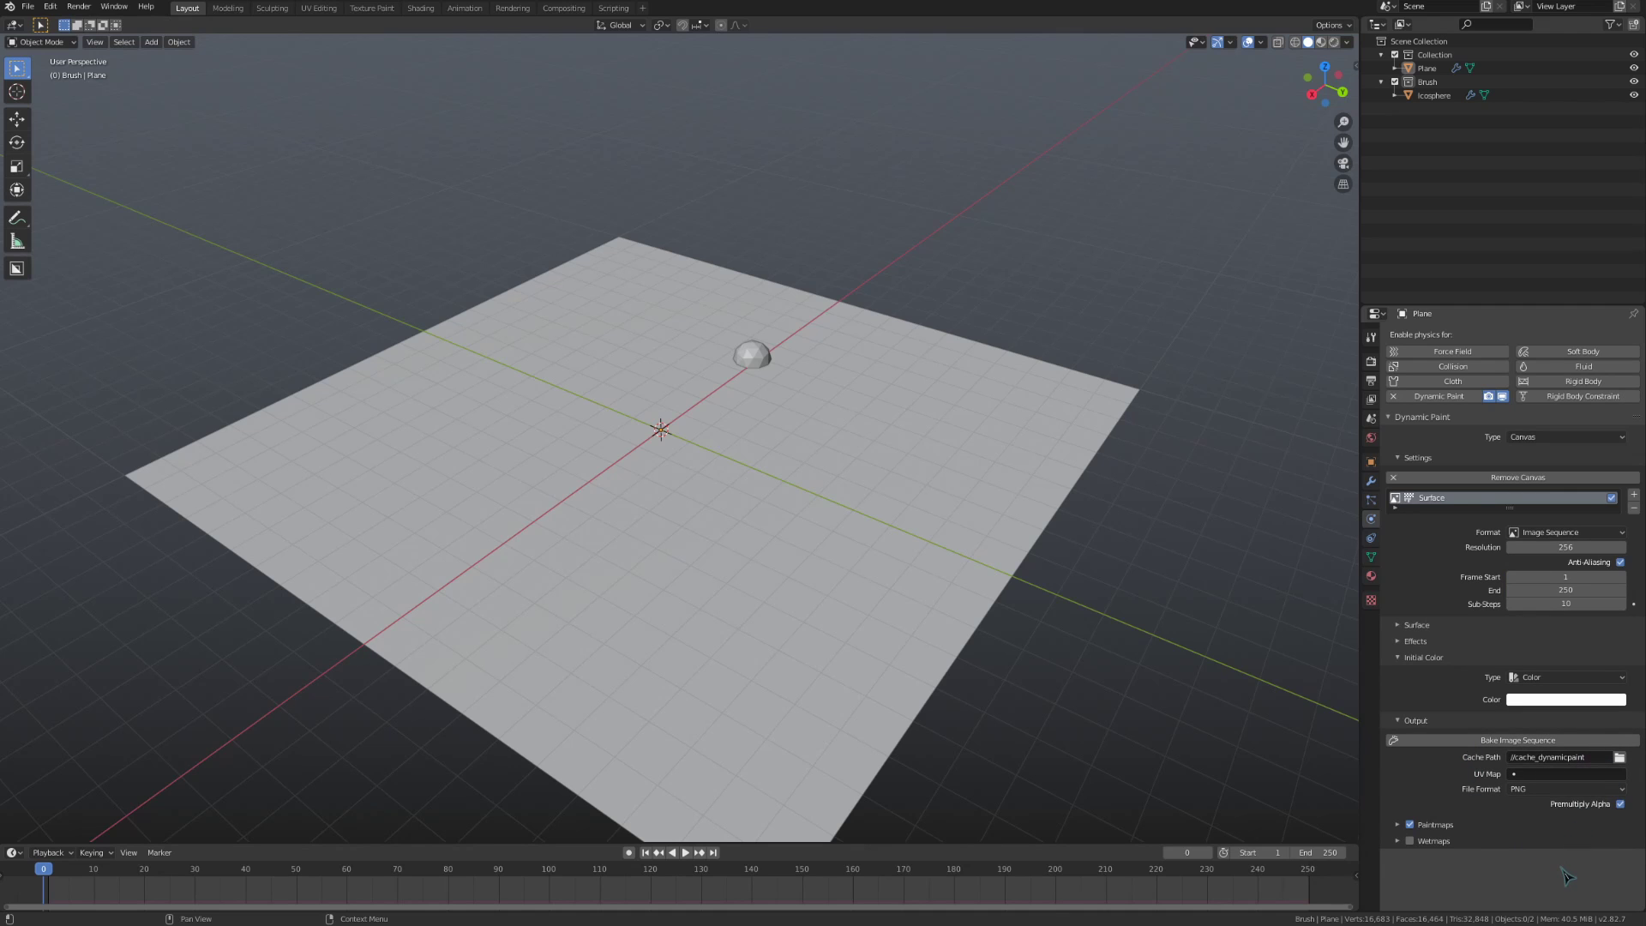
click(1540, 775)
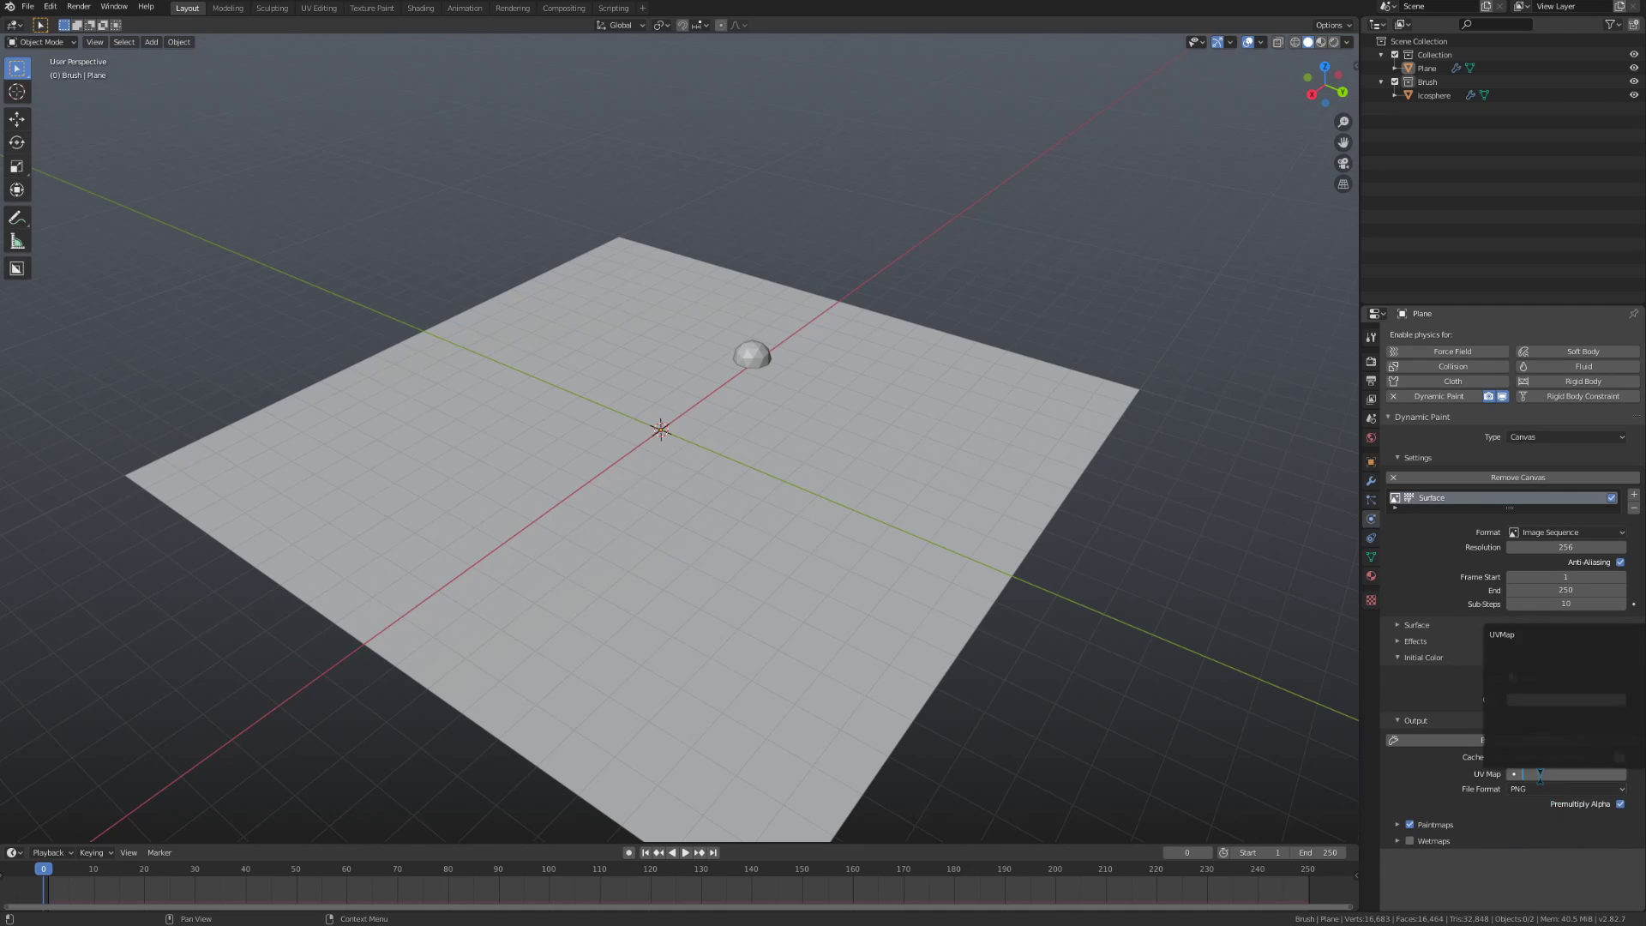
click(1531, 638)
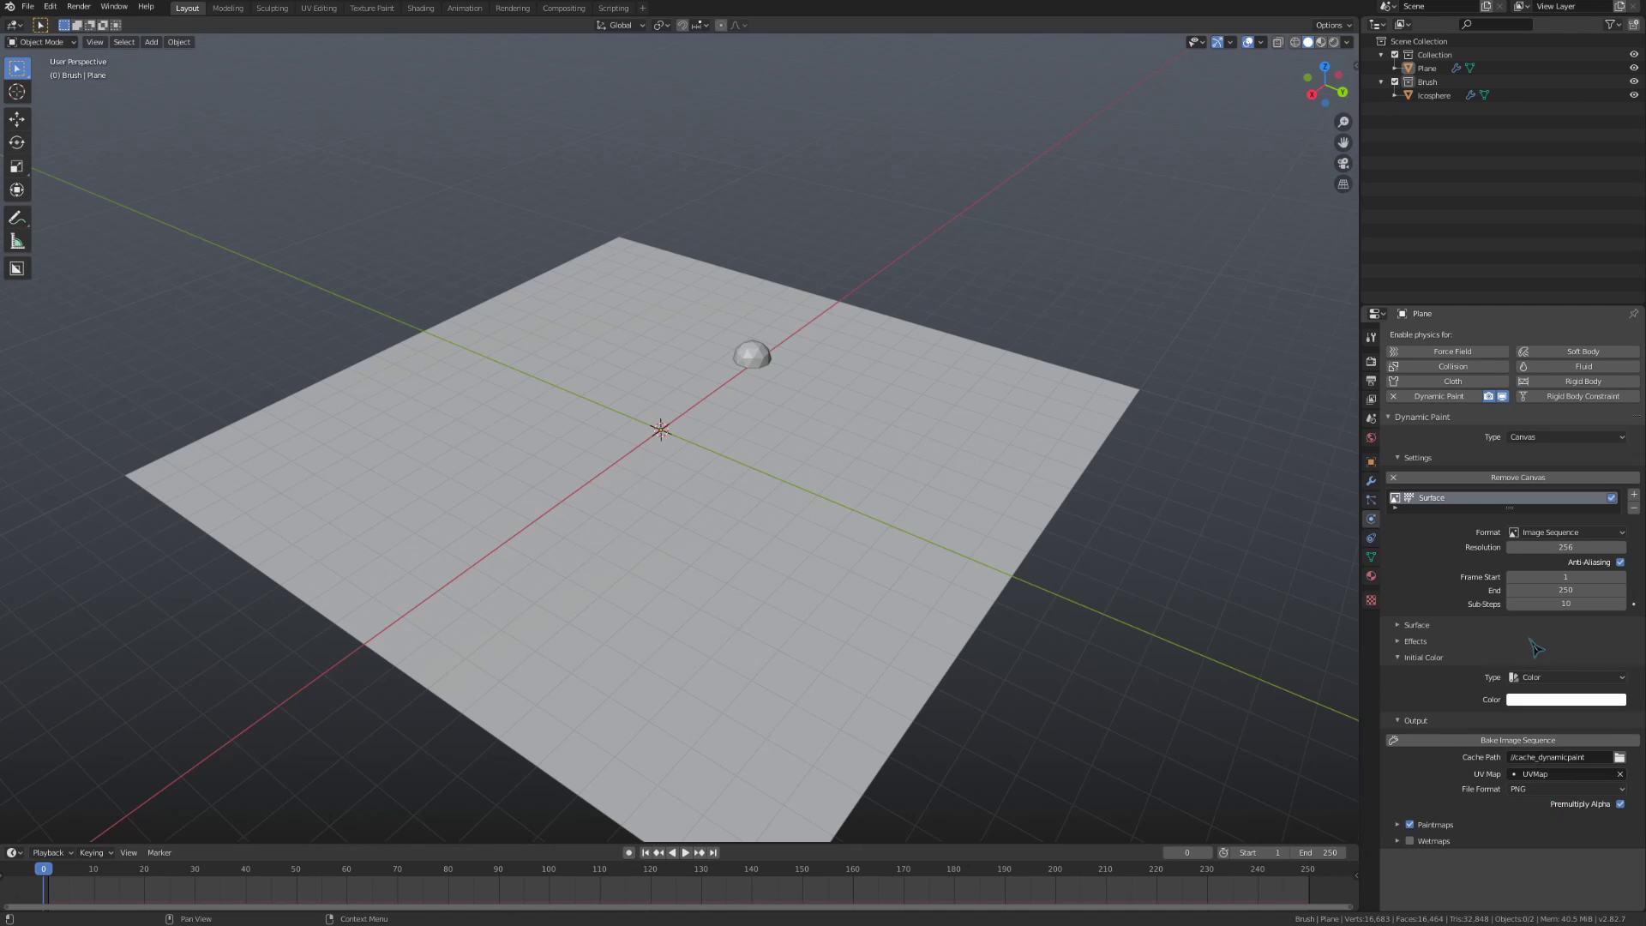
click(1539, 791)
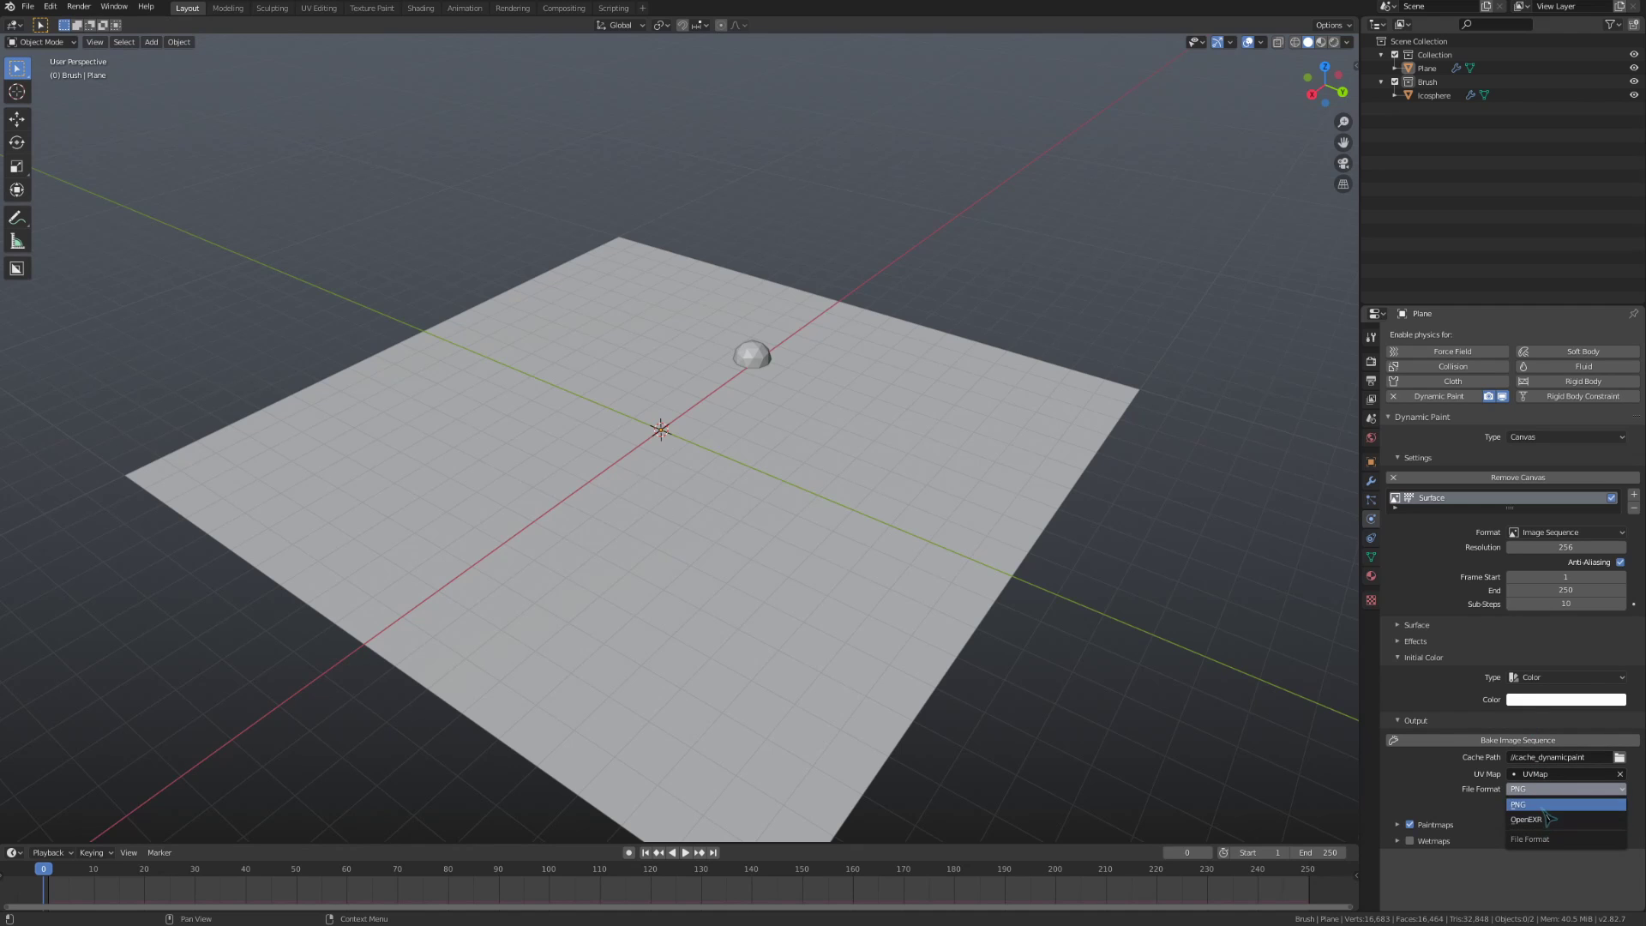
click(1547, 811)
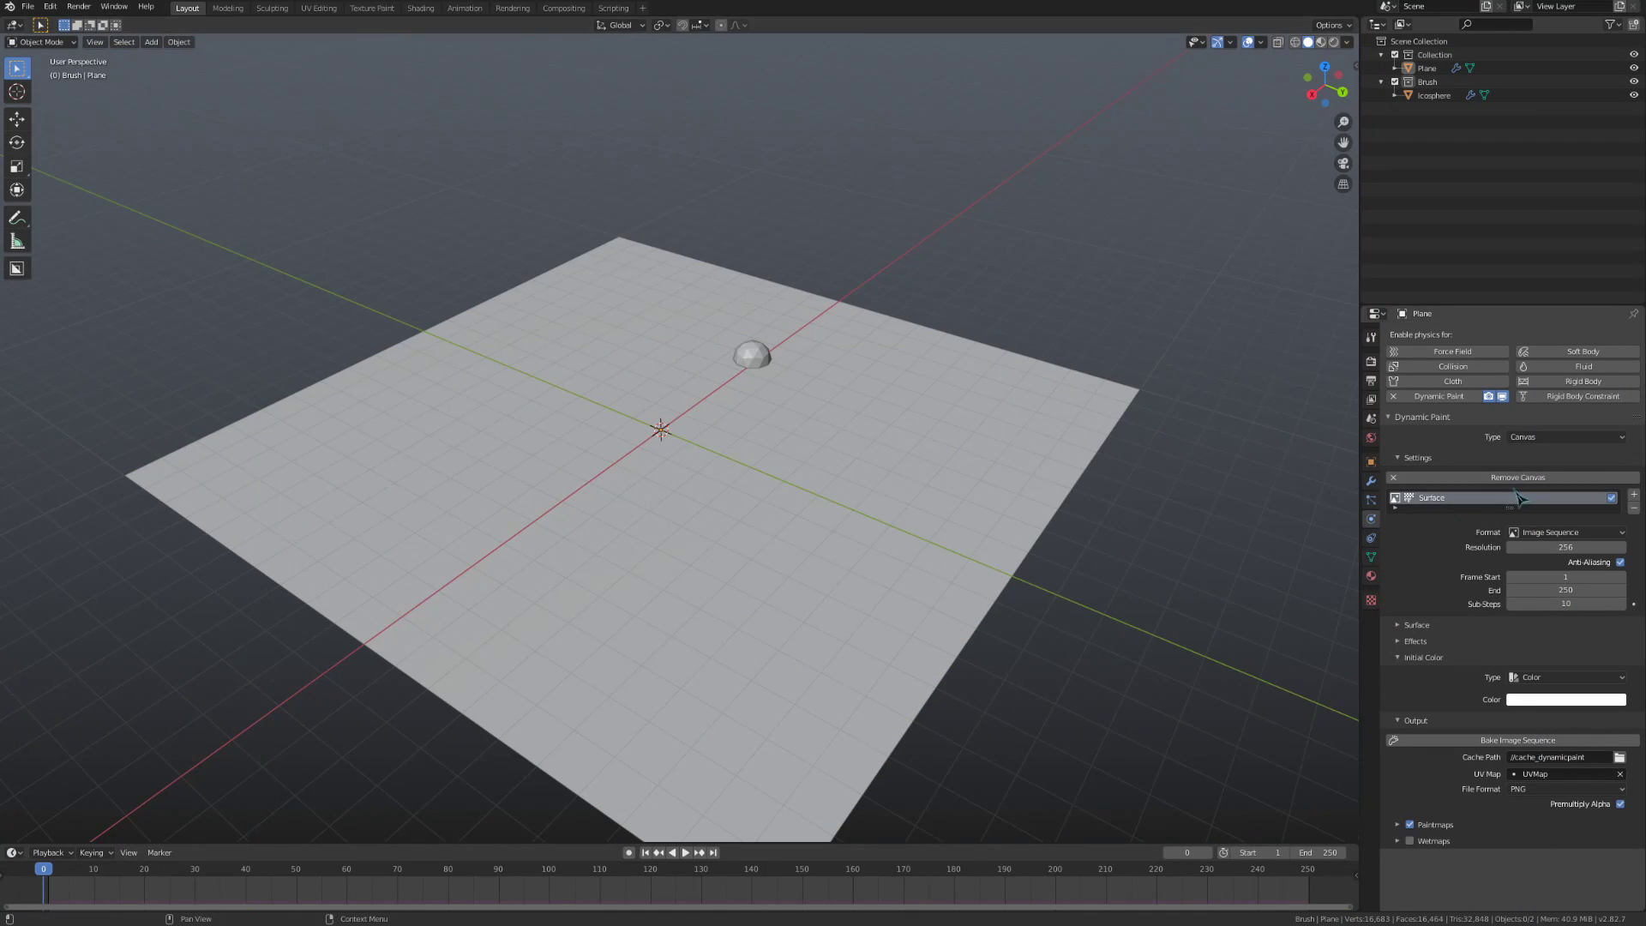
- Switch the canvas back to Vertex format with a Displace surface type
click(1543, 532)
click(1551, 547)
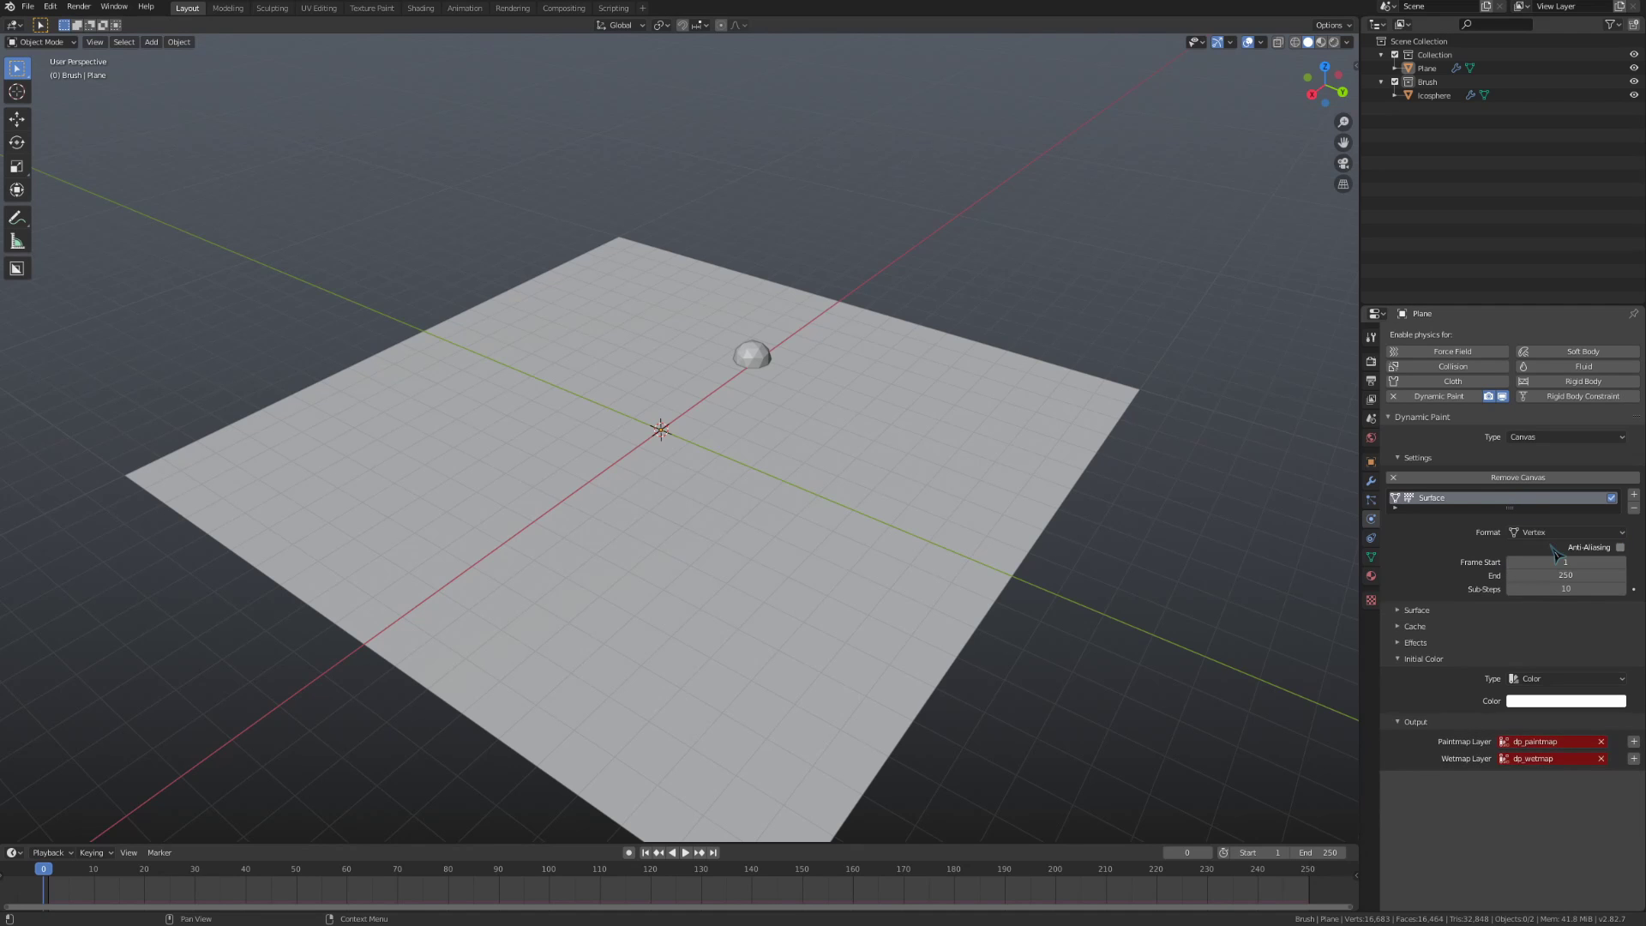
click(1444, 614)
click(1568, 629)
click(1543, 656)
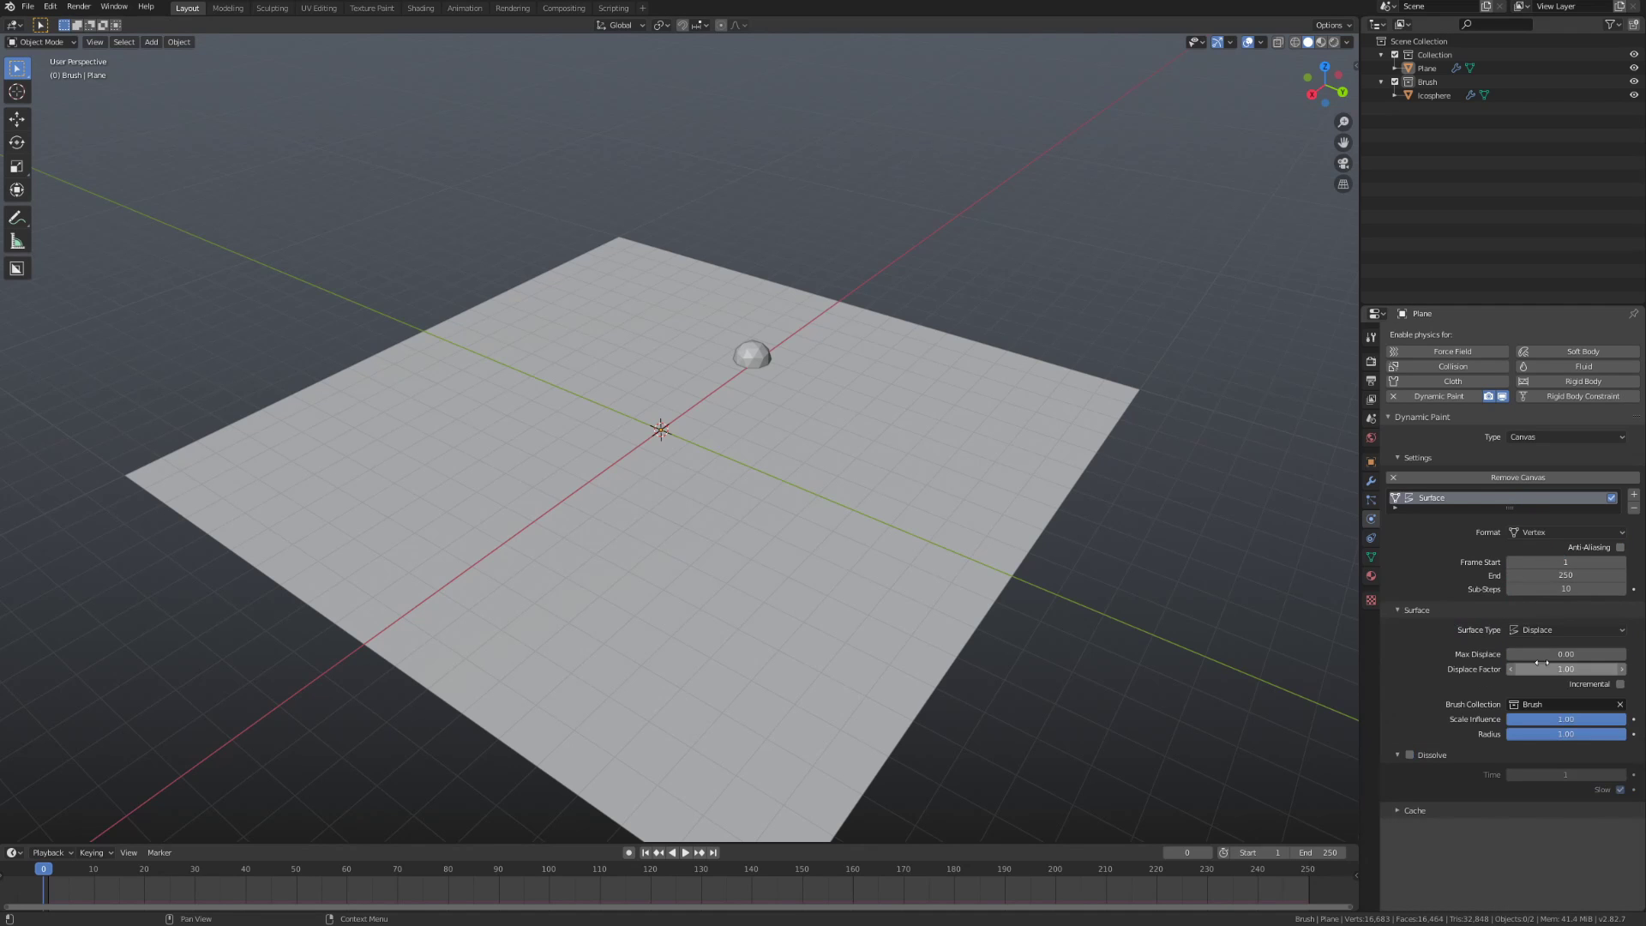
- Play the animation and move the icosphere vertically through the plane to carve a groove
mouse_move(860, 602)
middle_down()
mouse_move(856, 618)
mouse_move(865, 590)
middle_up()
key(space)
click(758, 359)
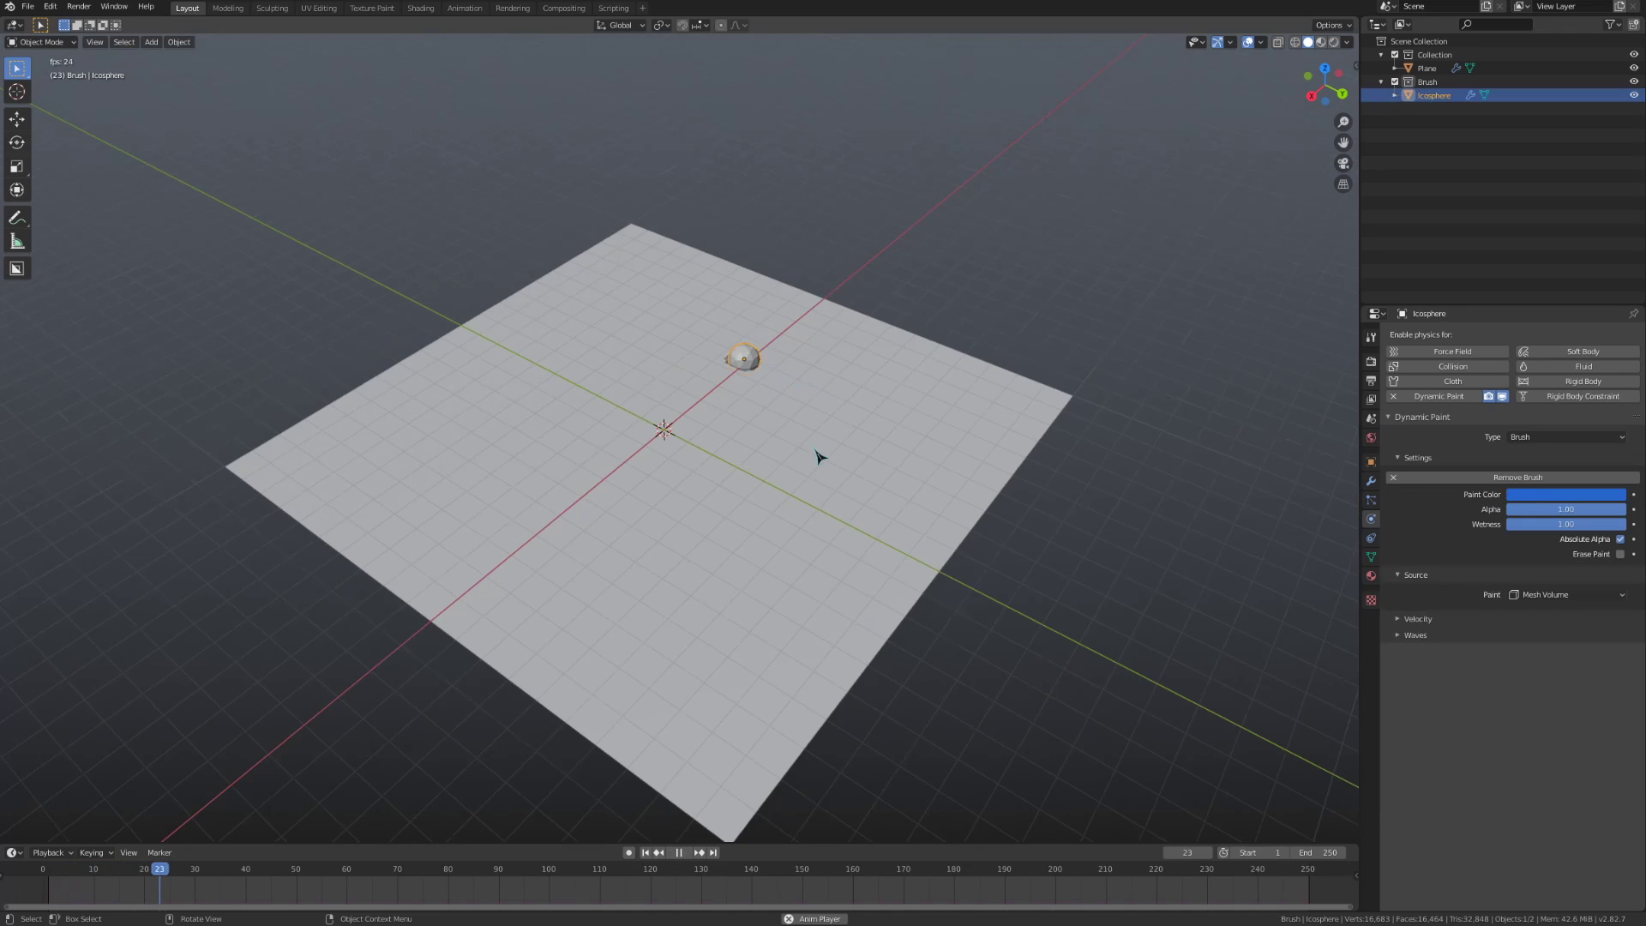
key(g)
key(z)
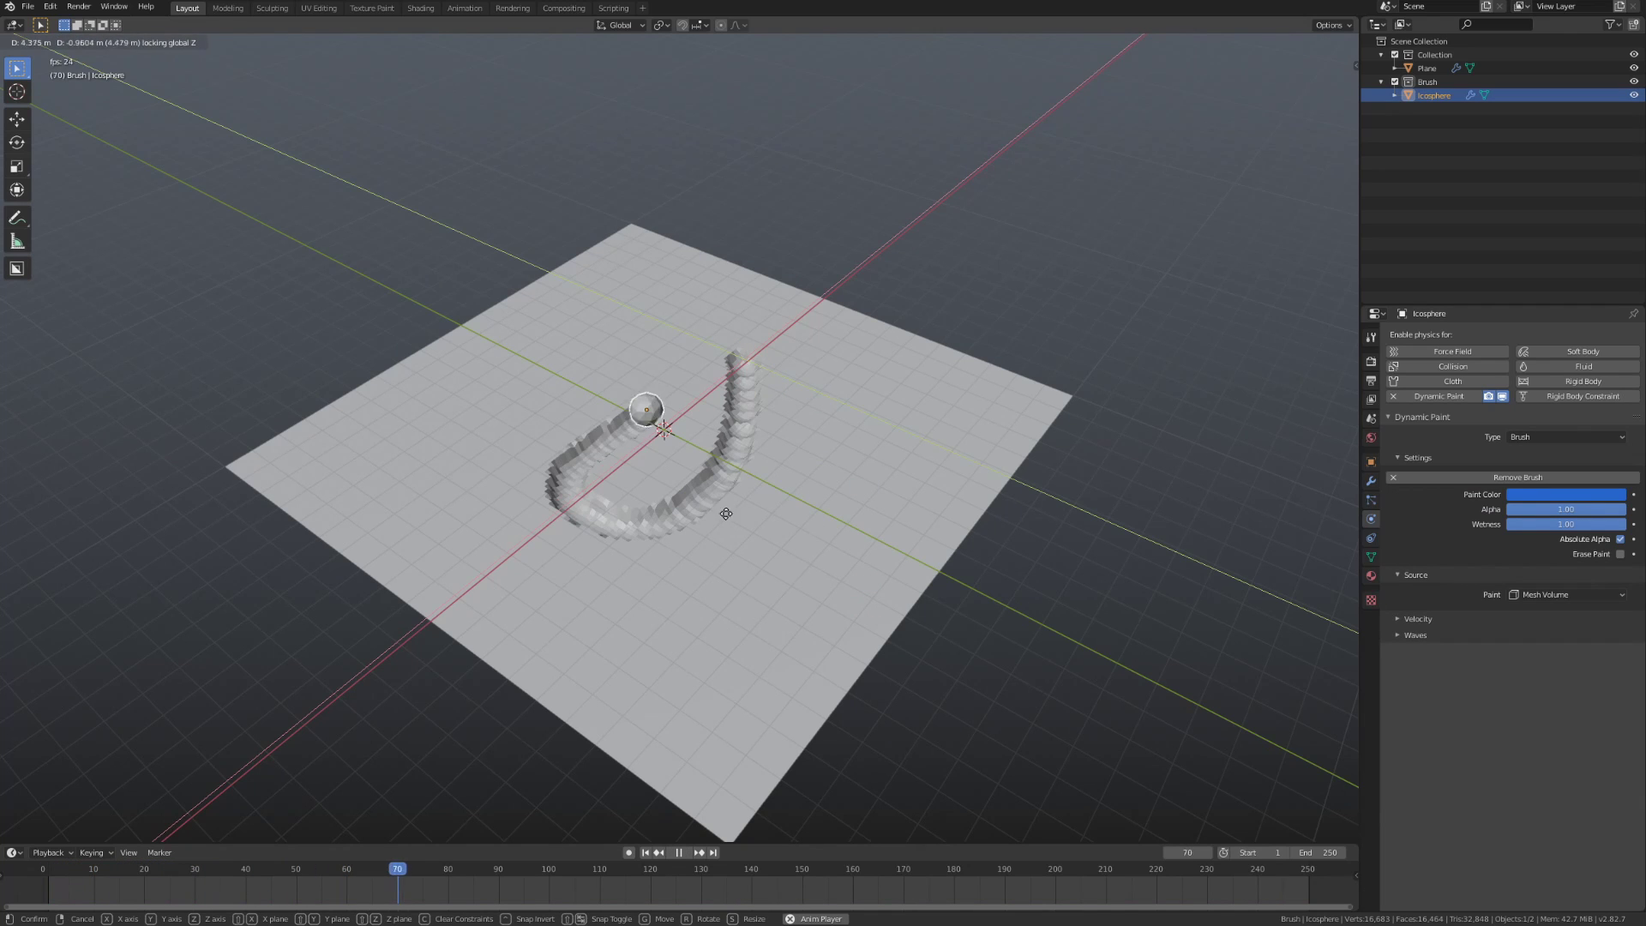
click(540, 497)
key(g)
key(shift+z)
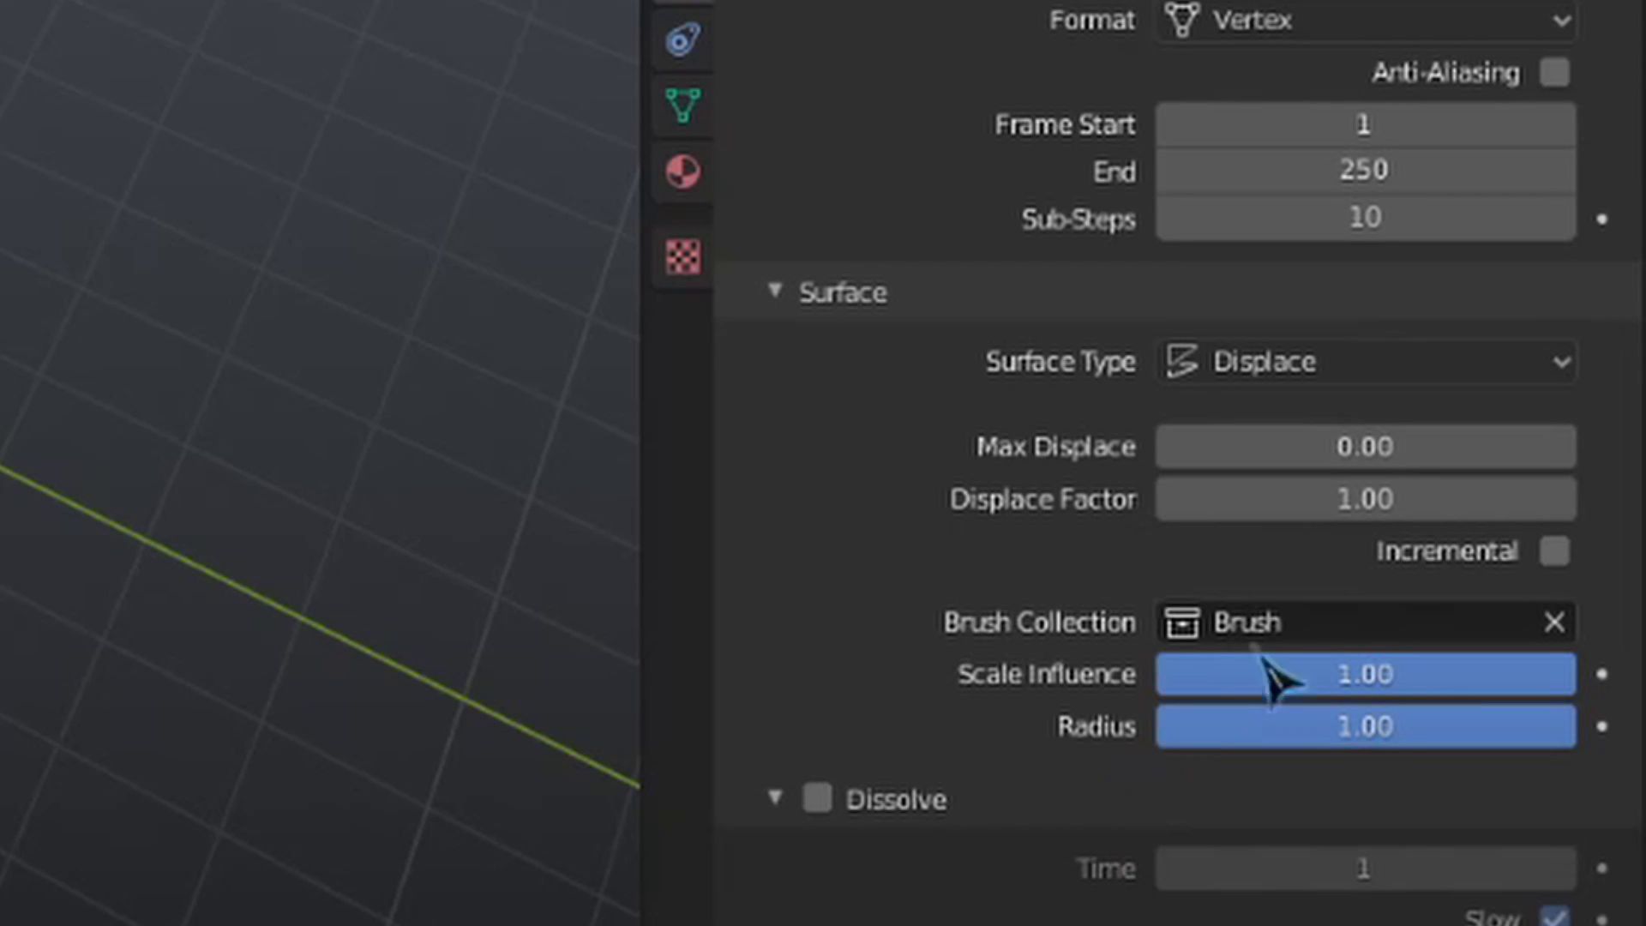
- Enable Incremental displacement and expand the canvas Cache settings
click(1516, 563)
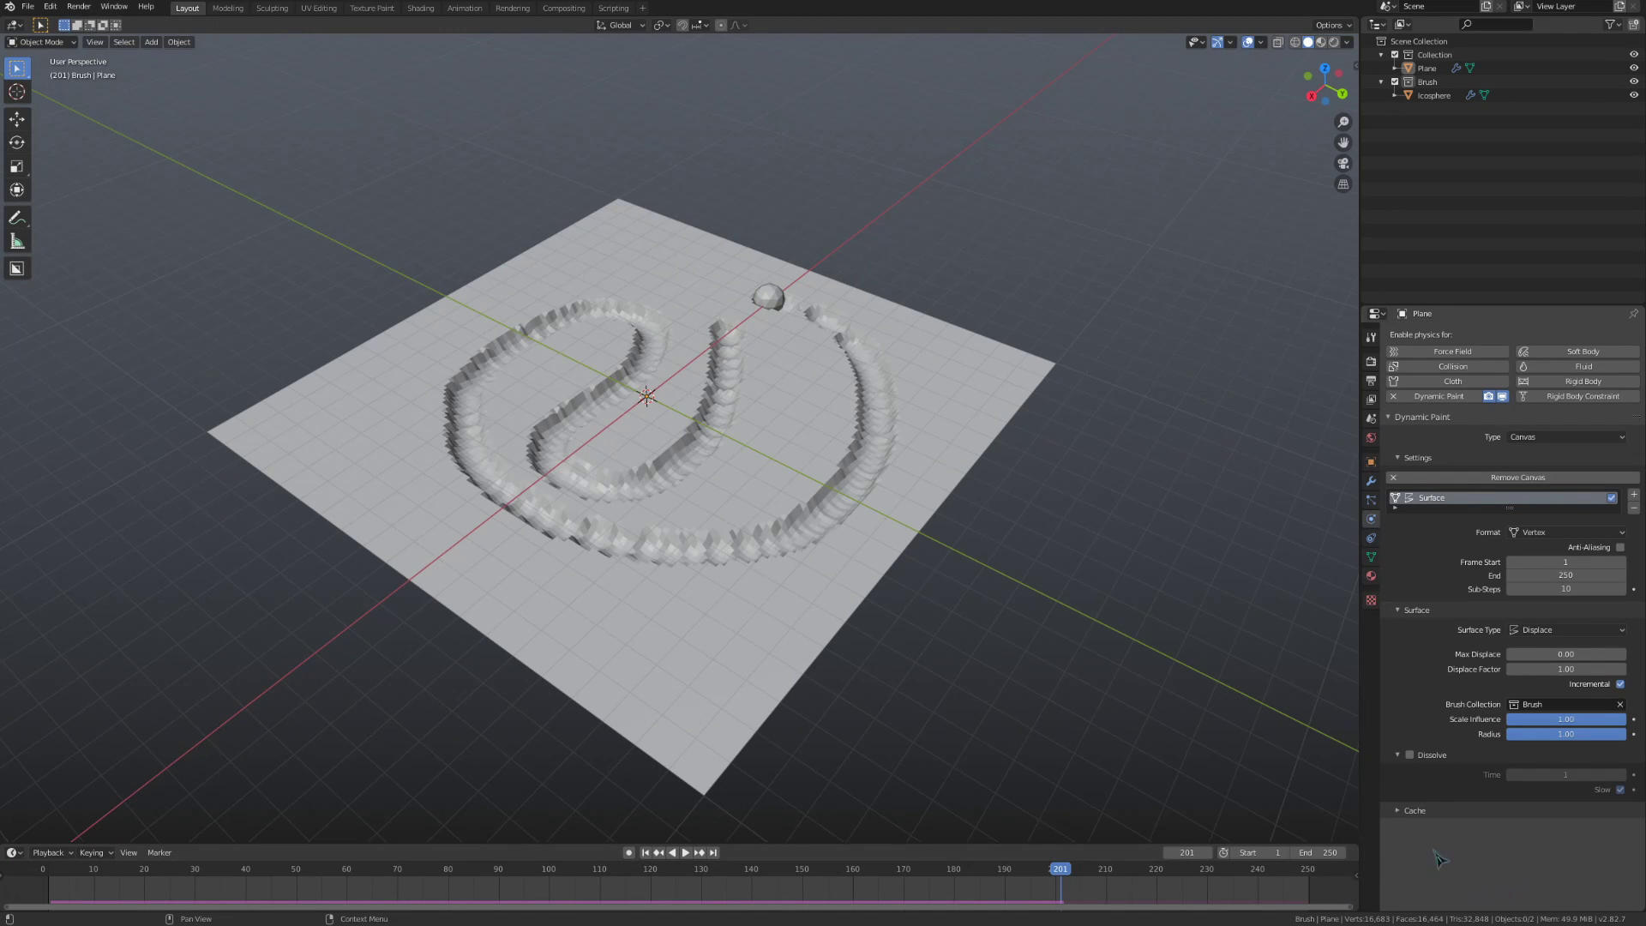
click(1414, 810)
scroll(1440, 848, down, 1)
click(1449, 871)
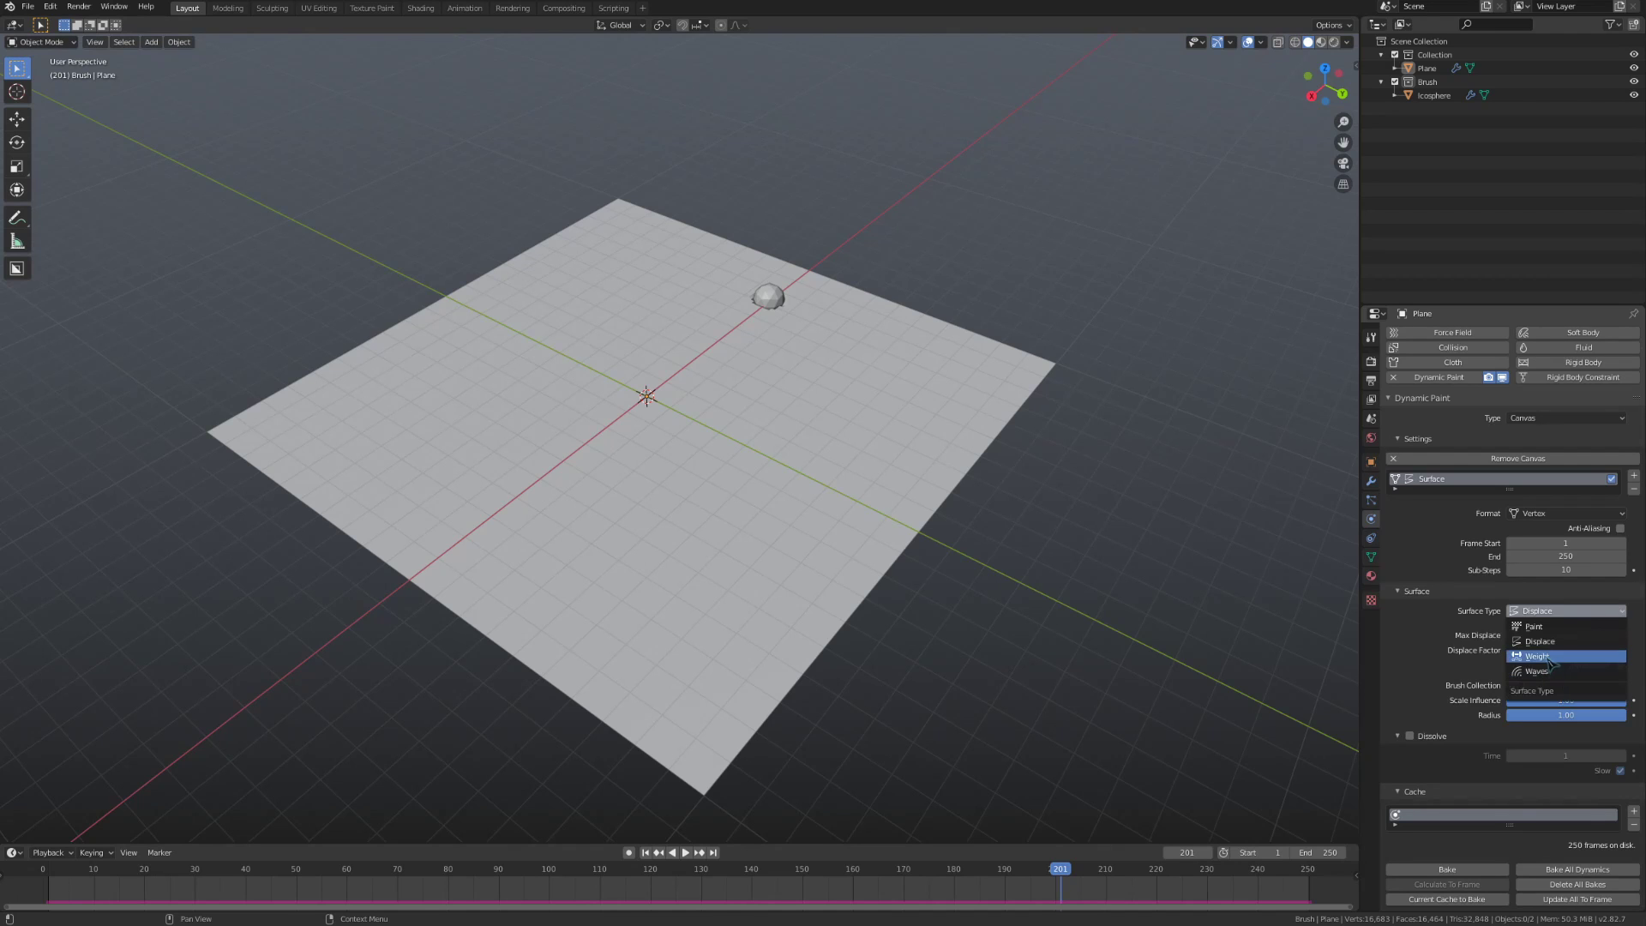
- Make the canvas a Weight surface, leaving the format on Vertex
click(1550, 657)
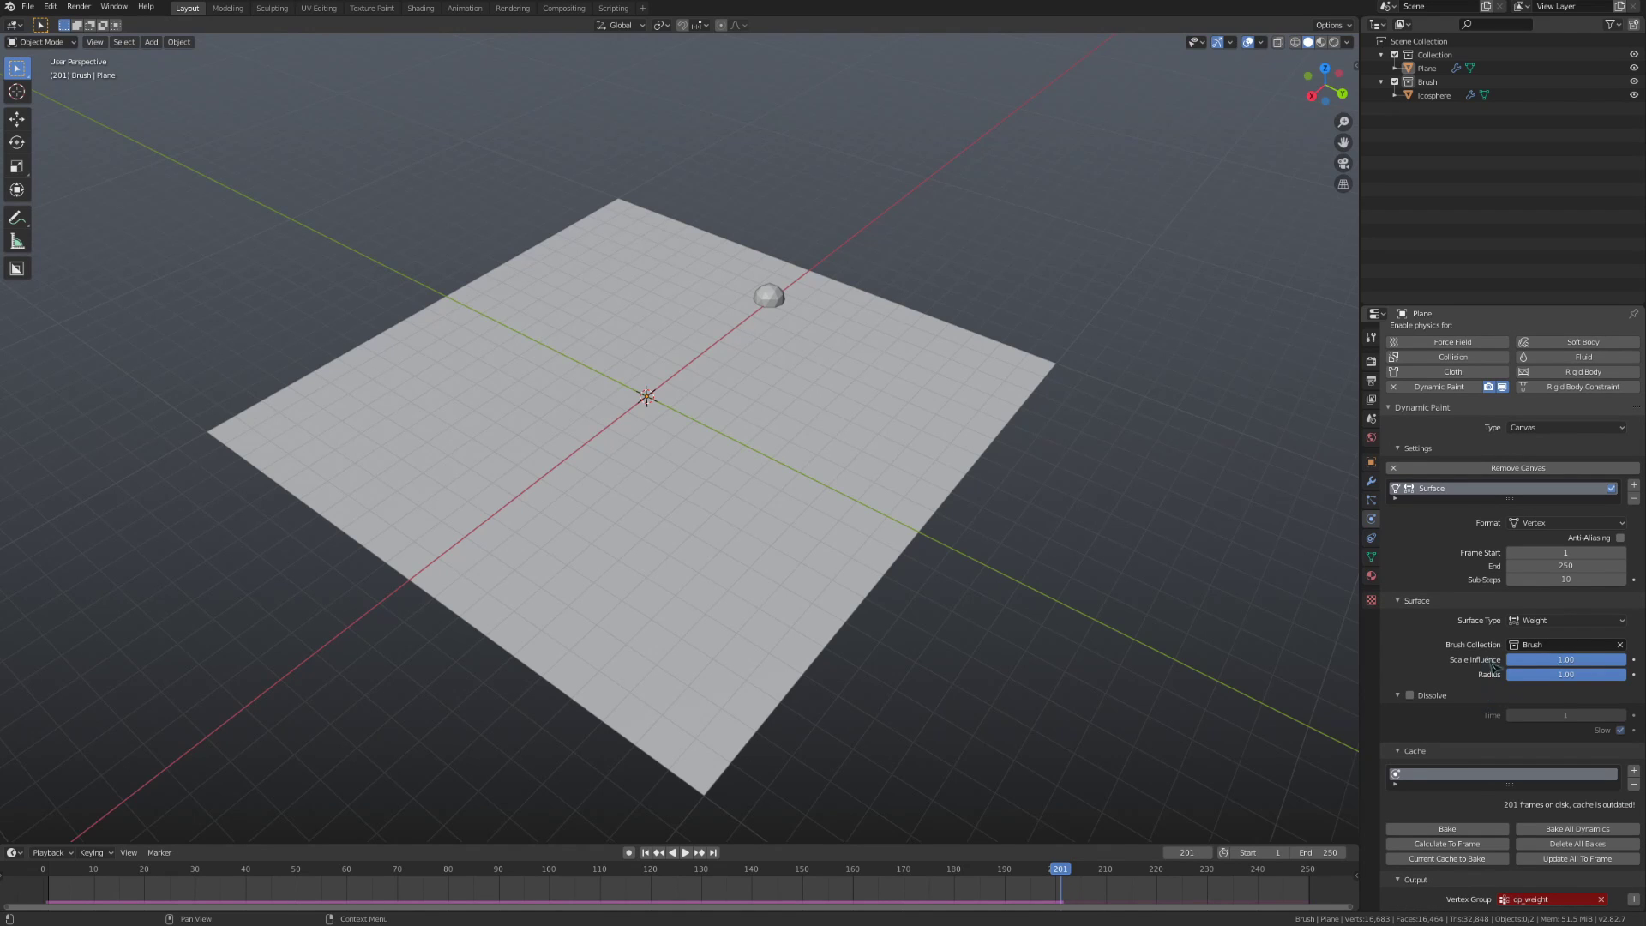
middle_drag(1212, 632, 1153, 604)
scroll(1153, 604, up, 2)
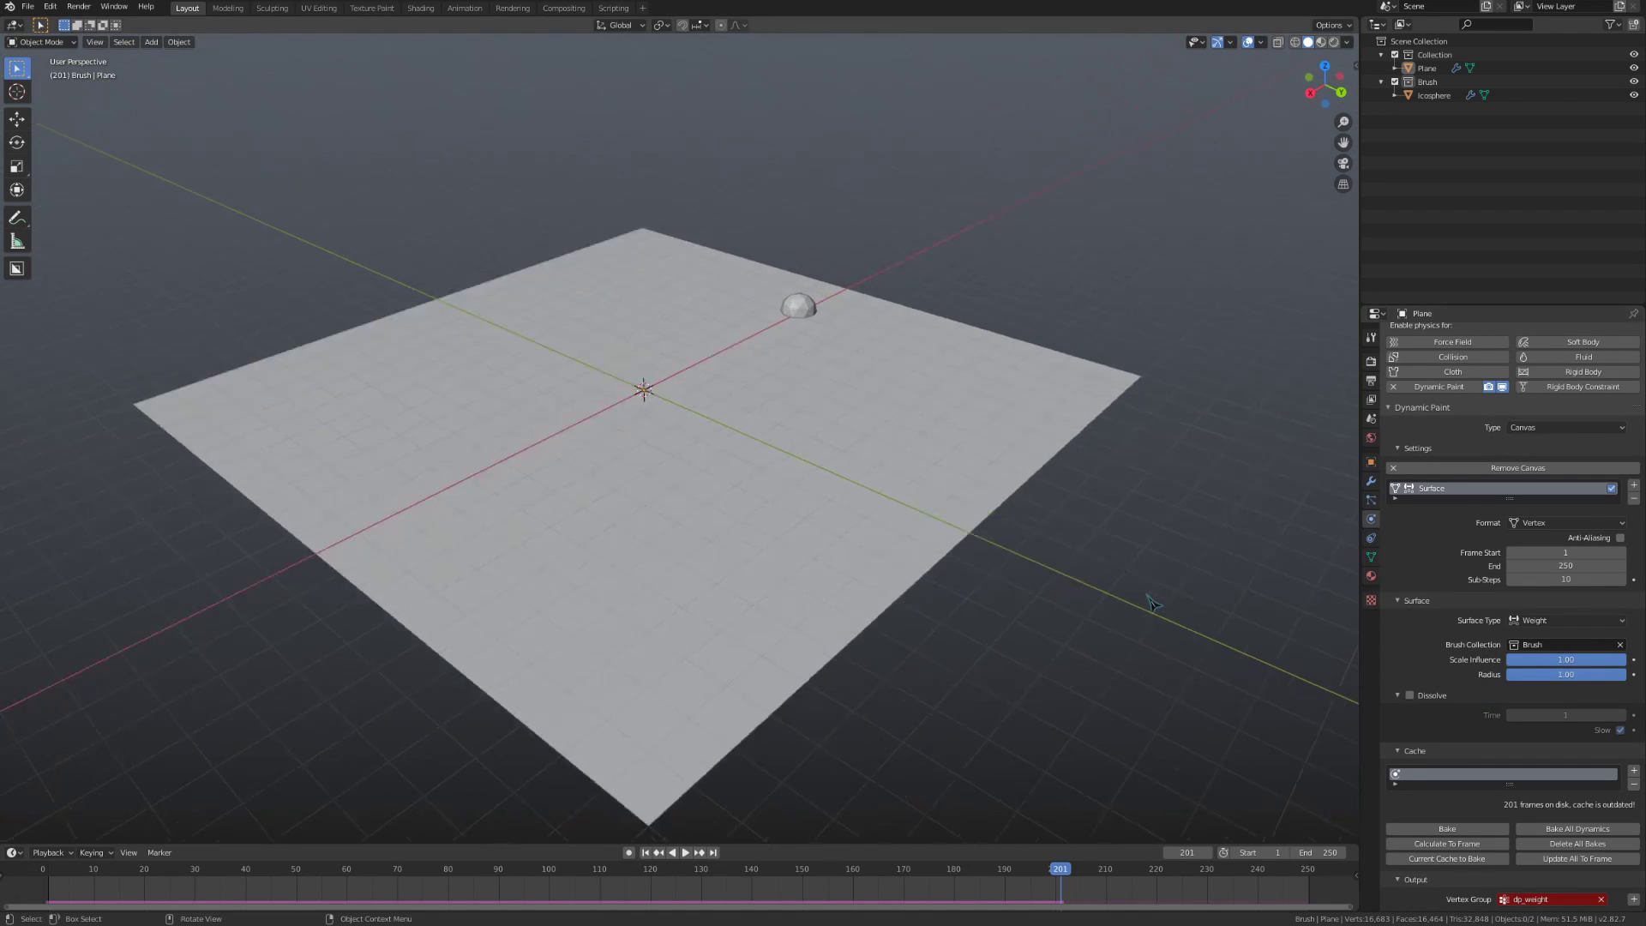
click(1551, 522)
click(1552, 557)
click(1552, 635)
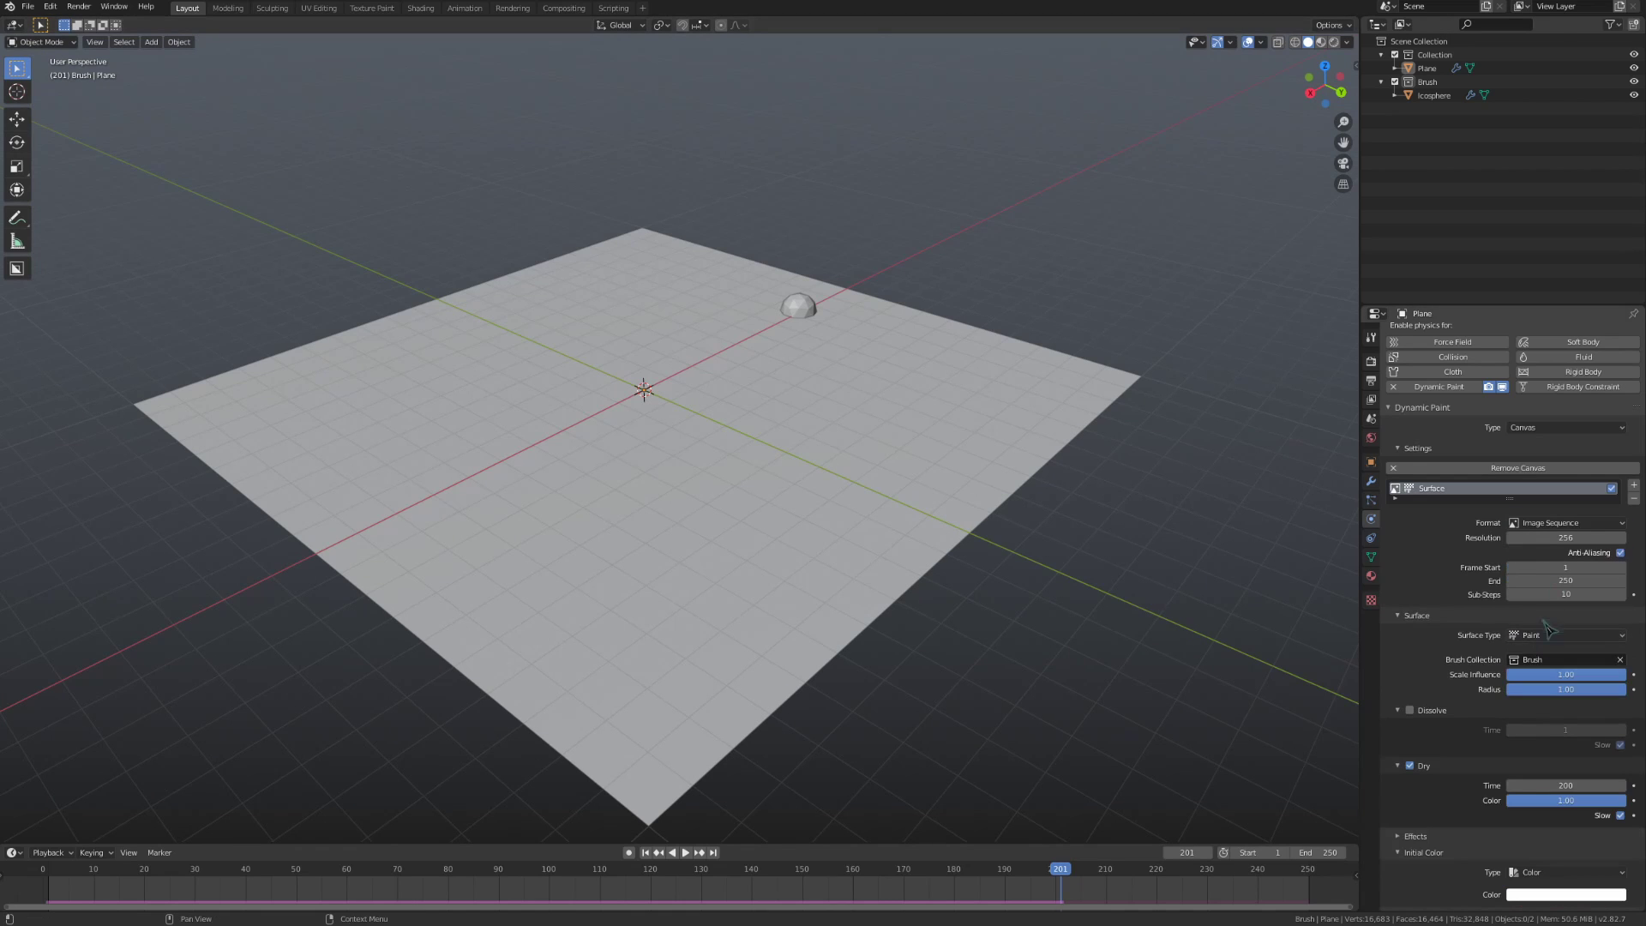
click(1551, 522)
click(1536, 539)
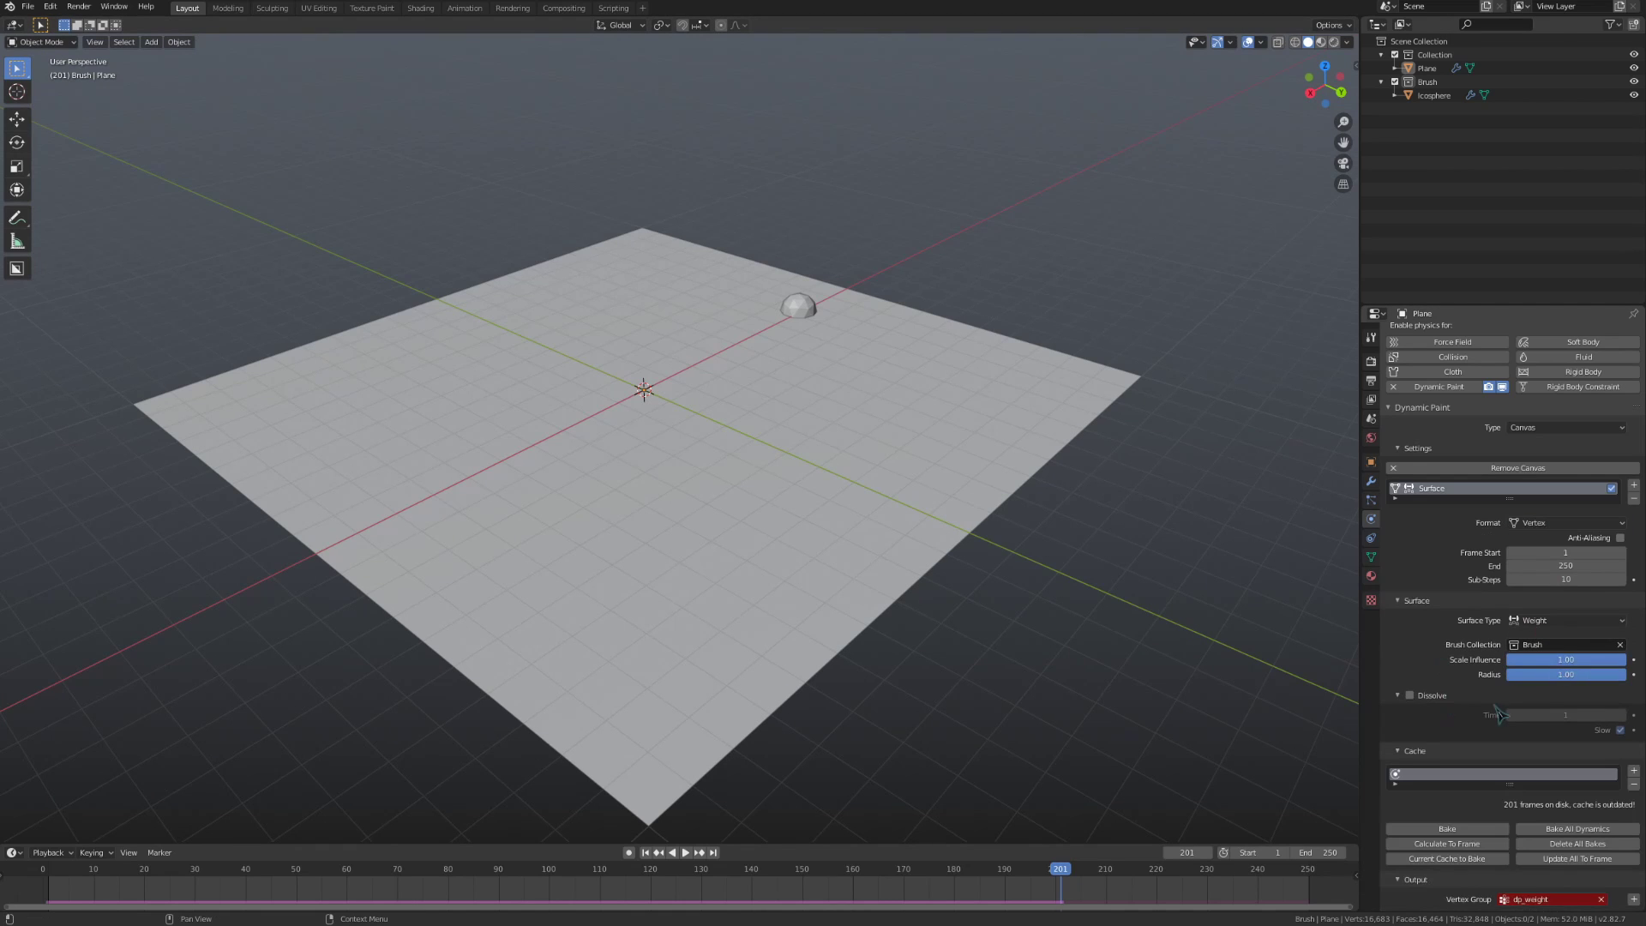
- Replace the dp_weight output vertex group with the plane's Group vertex group
click(1600, 899)
click(1590, 899)
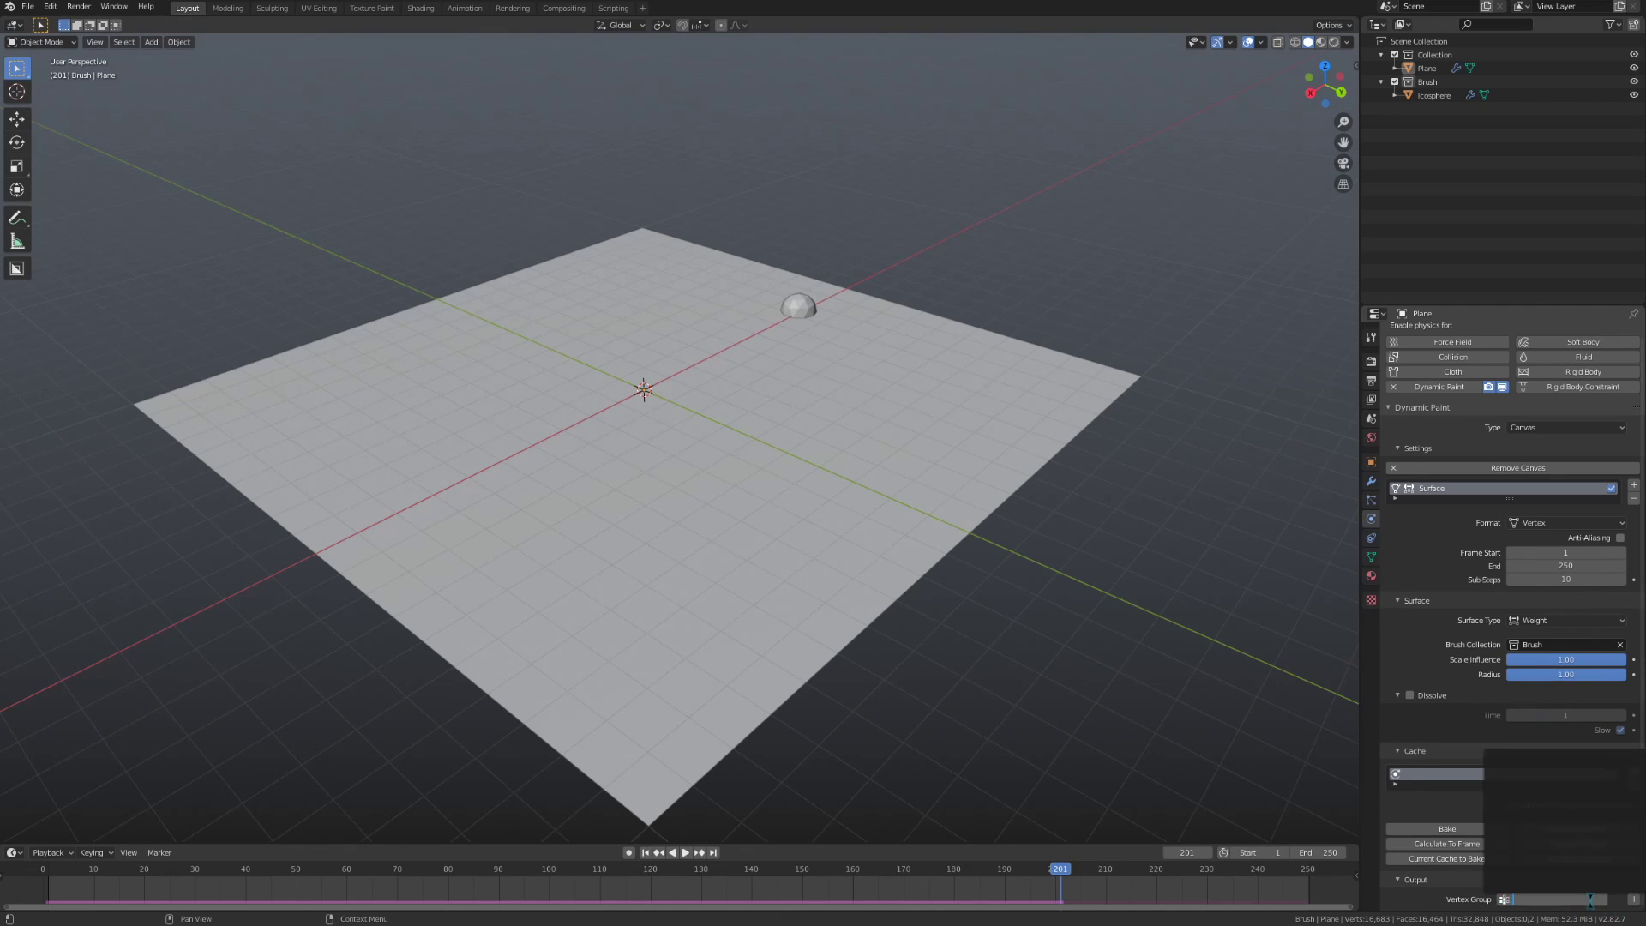
click(1370, 556)
click(1371, 519)
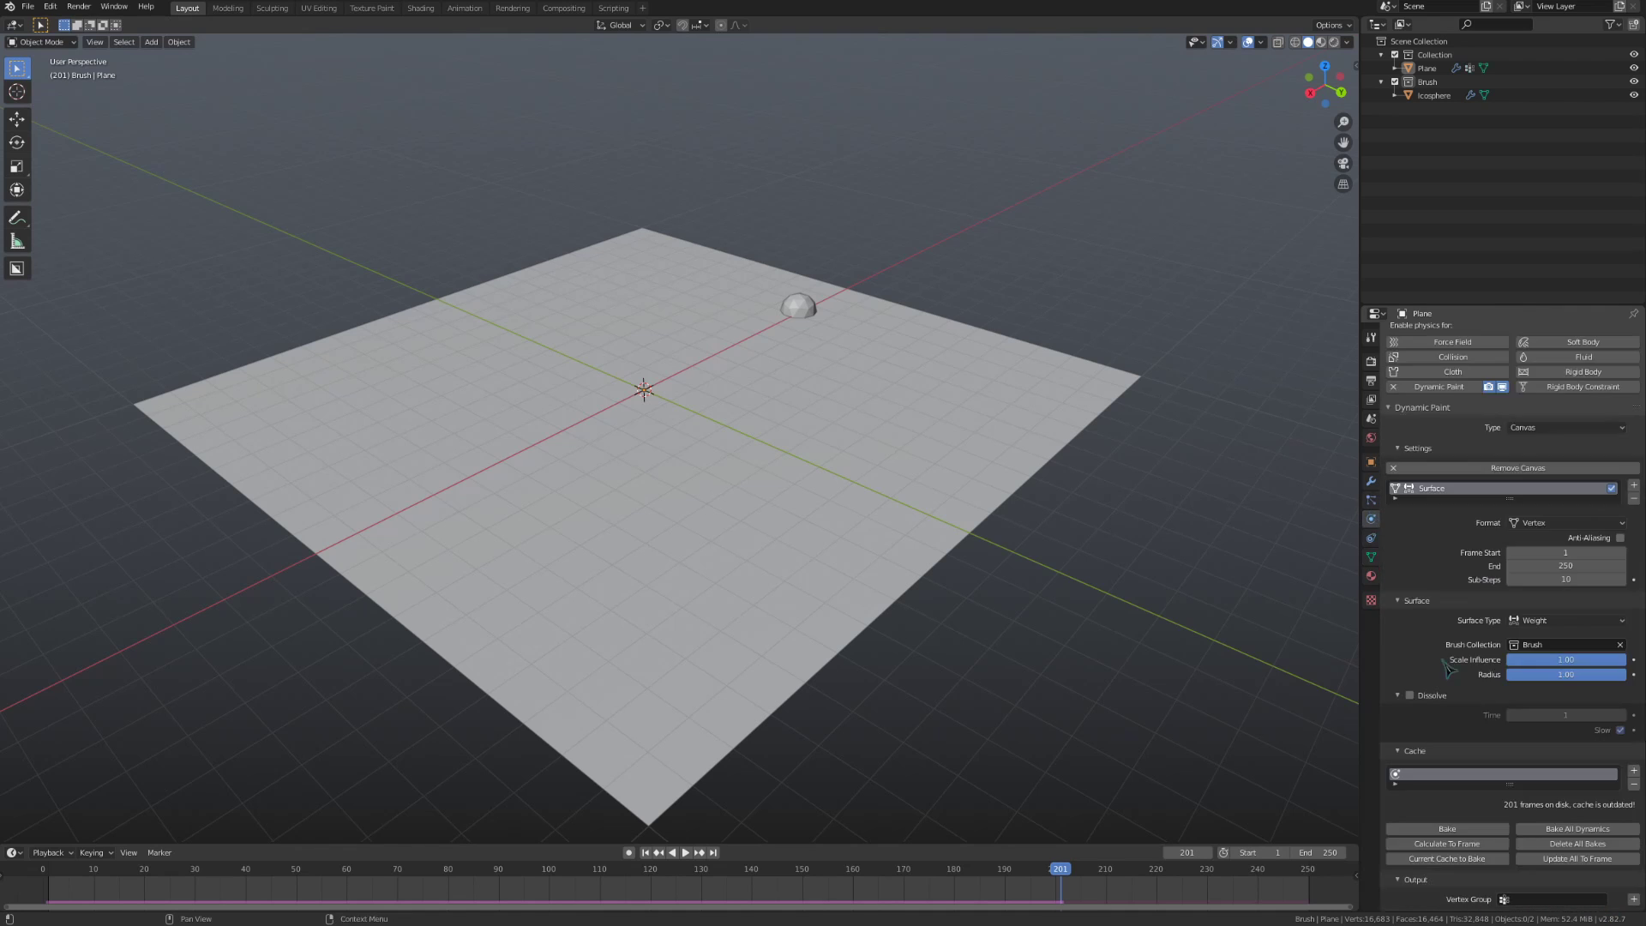
click(1539, 899)
click(1505, 760)
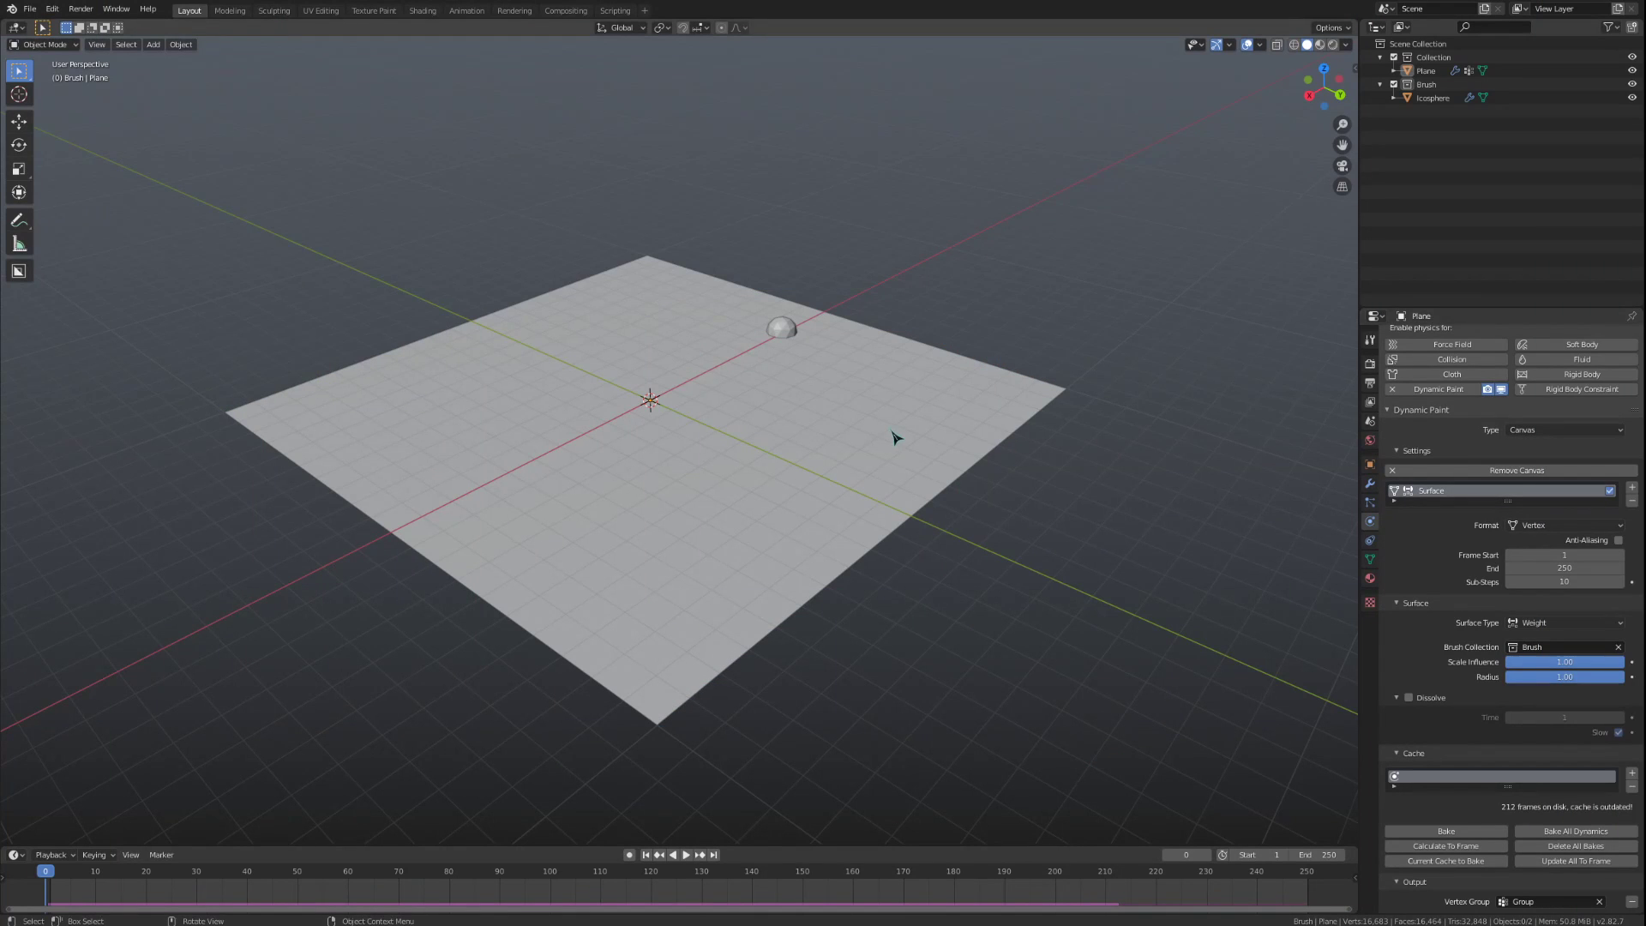
- Set the Plane canvas surface type to Waves and start playback
click(896, 438)
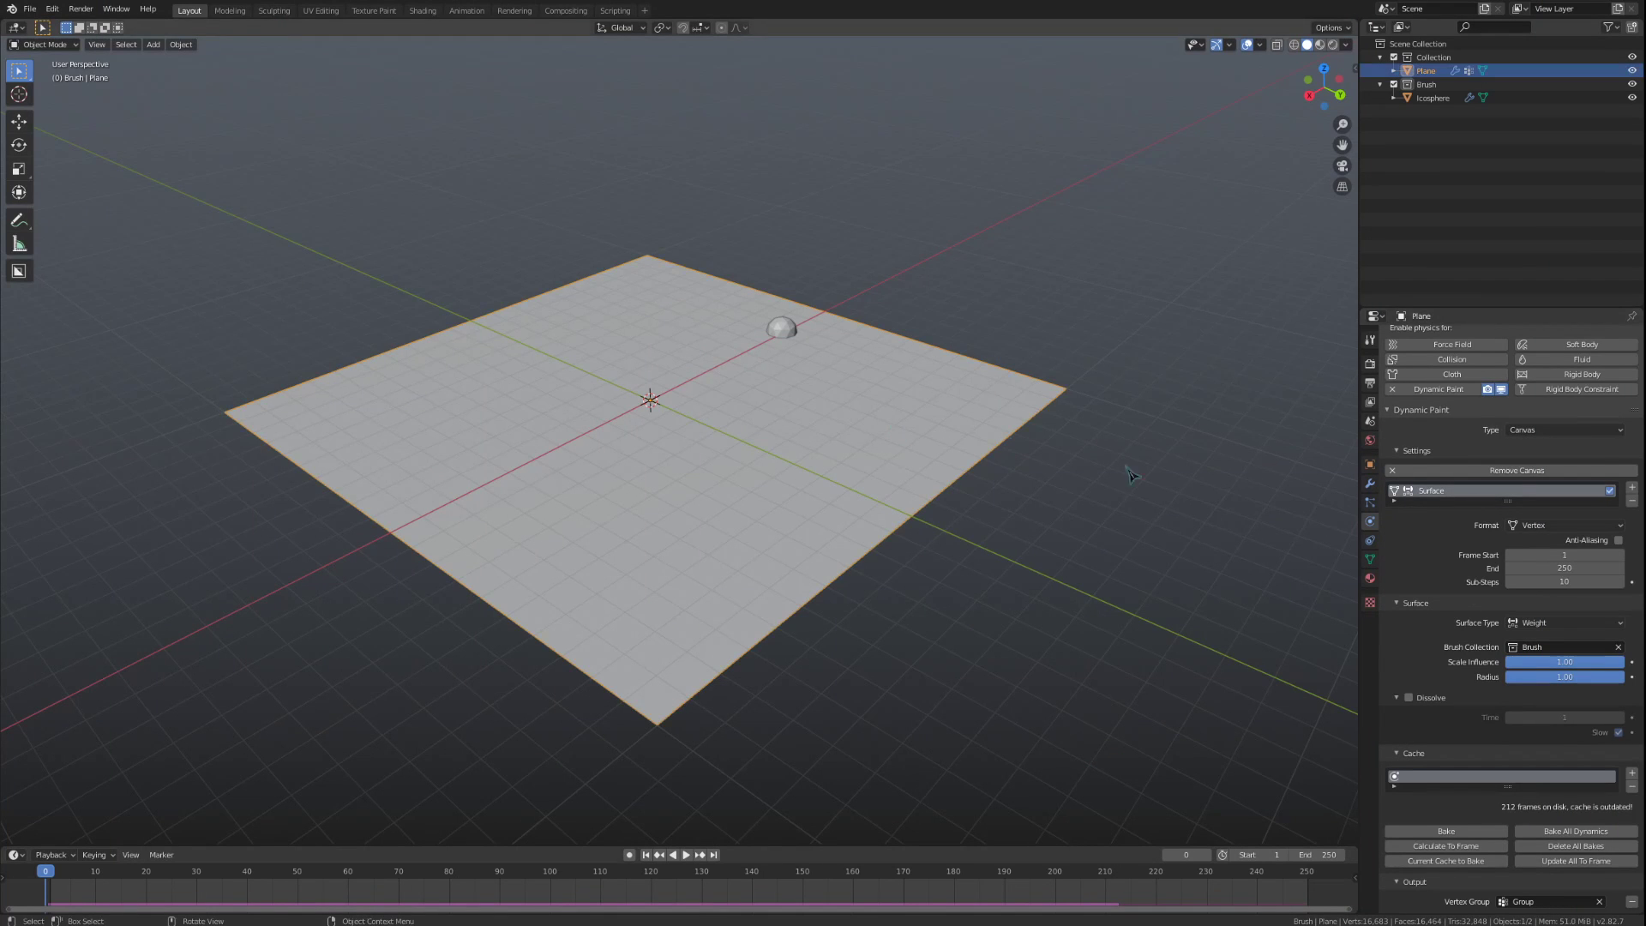
click(1548, 623)
click(1537, 683)
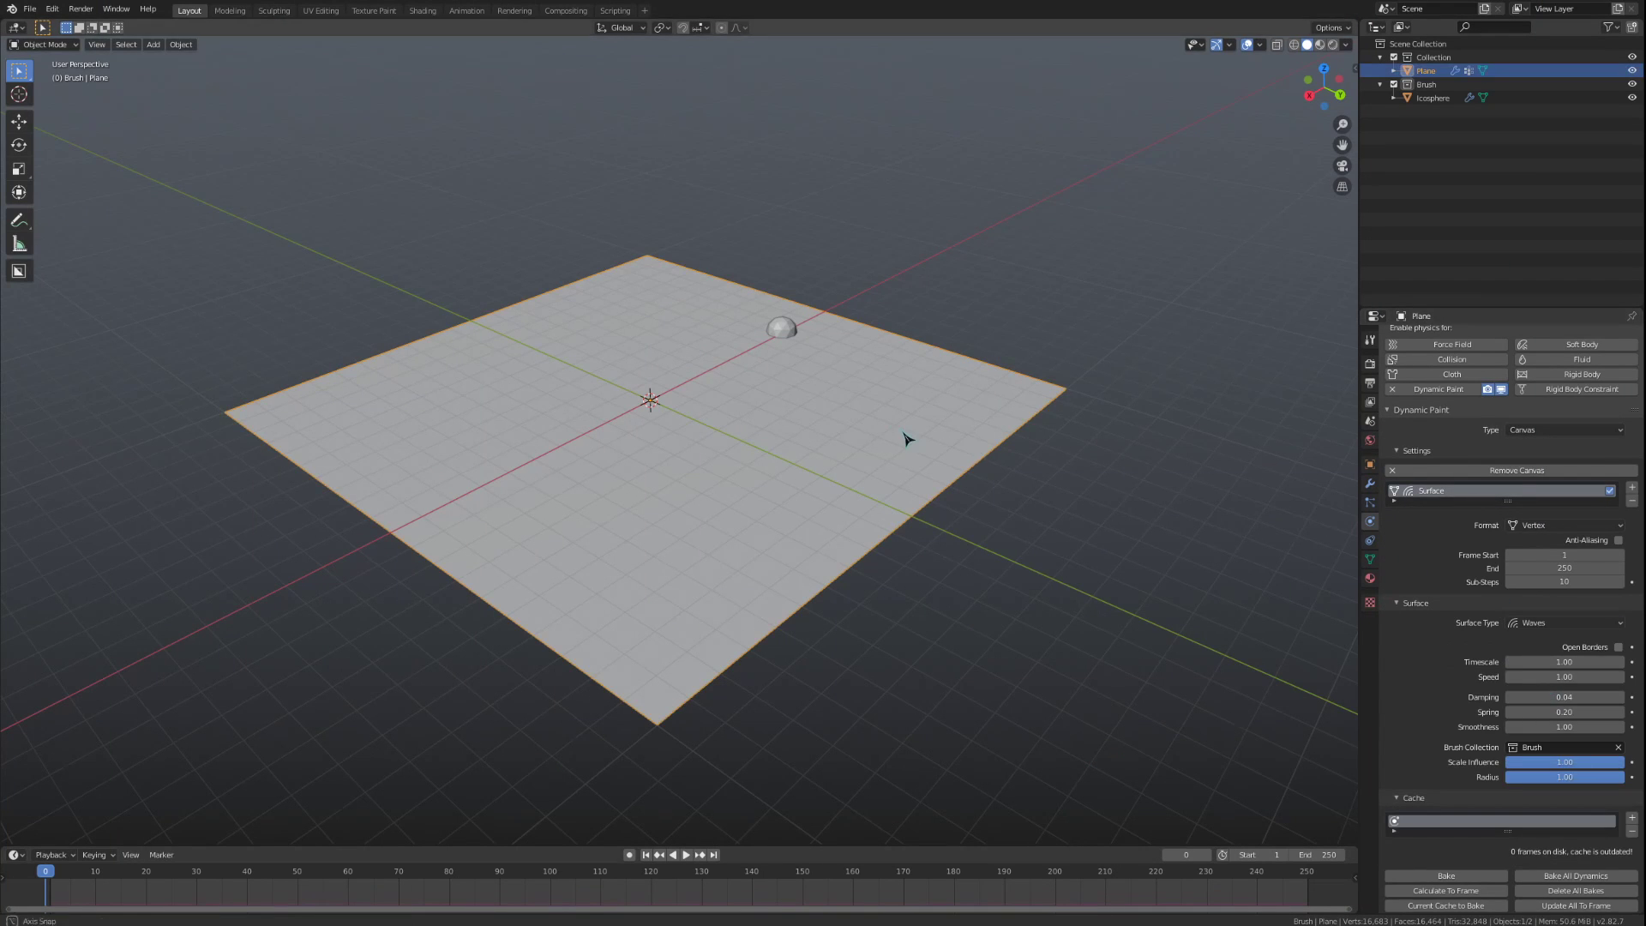
middle_drag(908, 441, 892, 440)
key(space)
- Move the Icosphere across the plane, enlarge it, and move it again to trail waves
click(793, 313)
key(g)
key(shift+z)
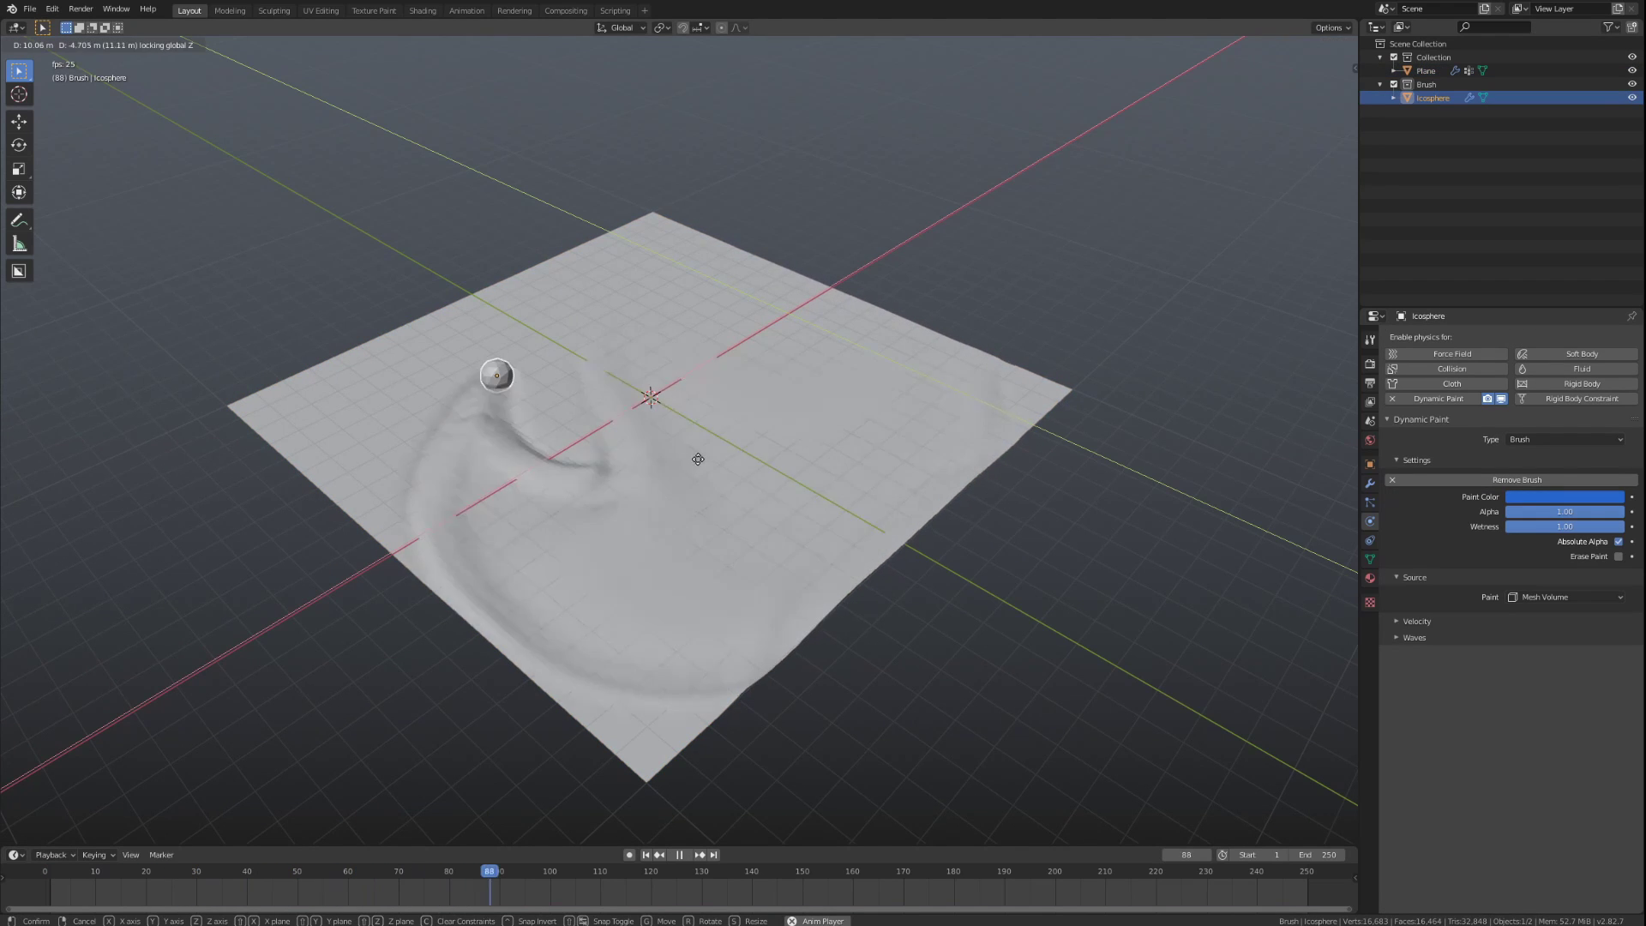
key(s)
key(Return)
key(shift+Left)
key(g)
key(shift+z)
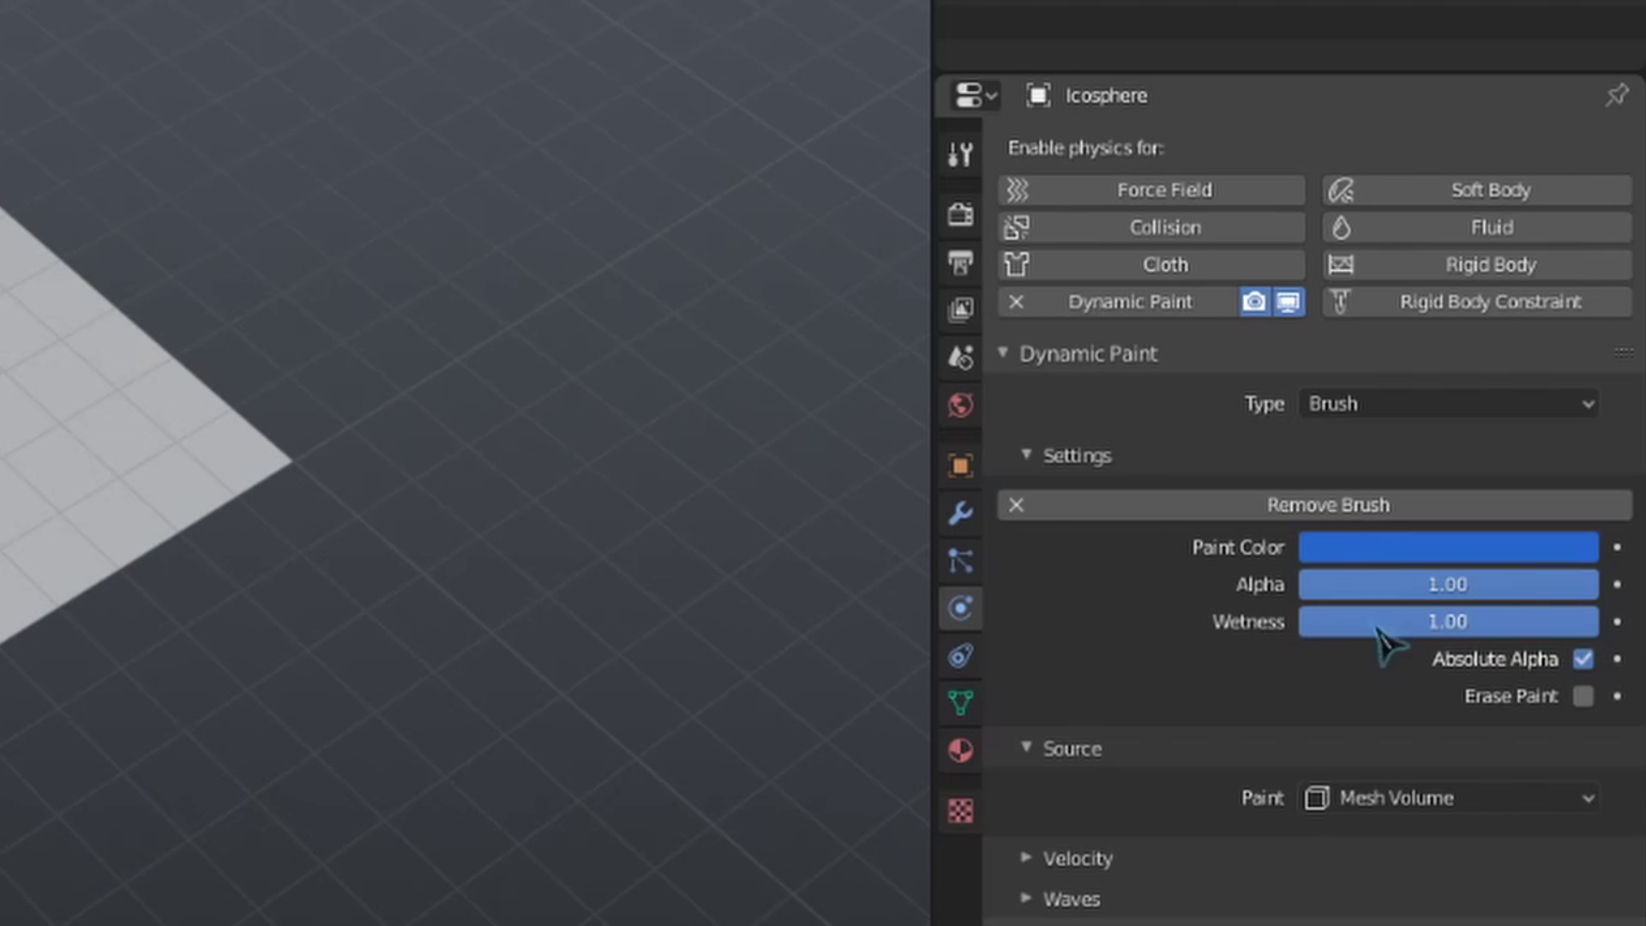
- Give the icosphere brush a teal-green paint colour and lower its Alpha to 0.00
click(1406, 549)
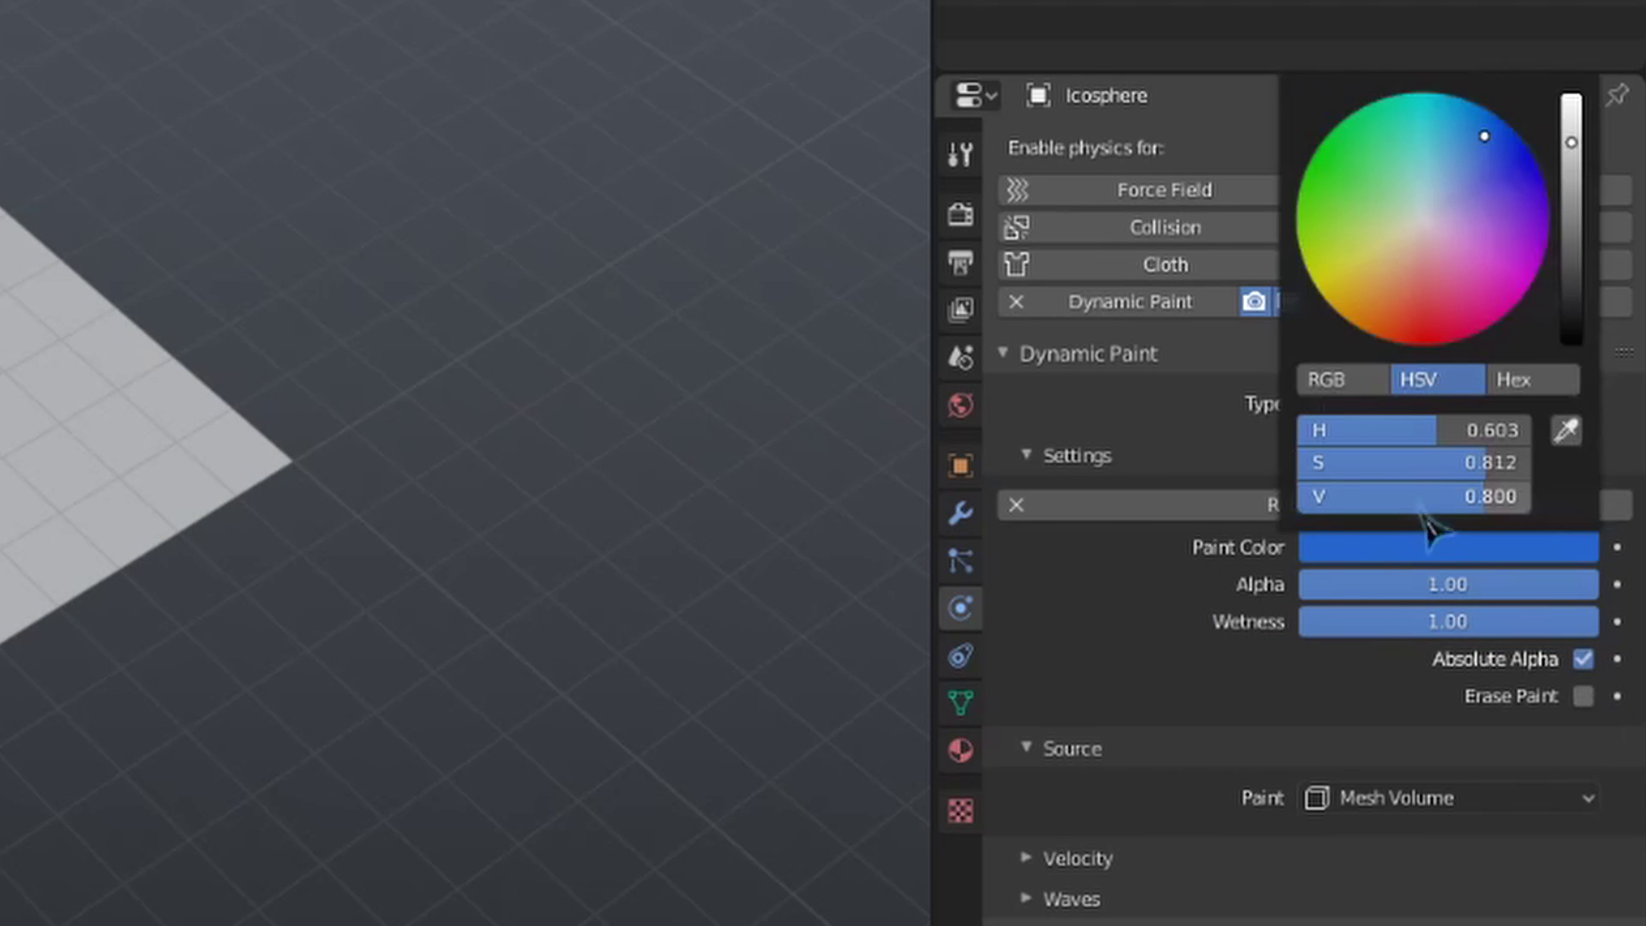
click(1482, 221)
drag(1540, 584, 1299, 584)
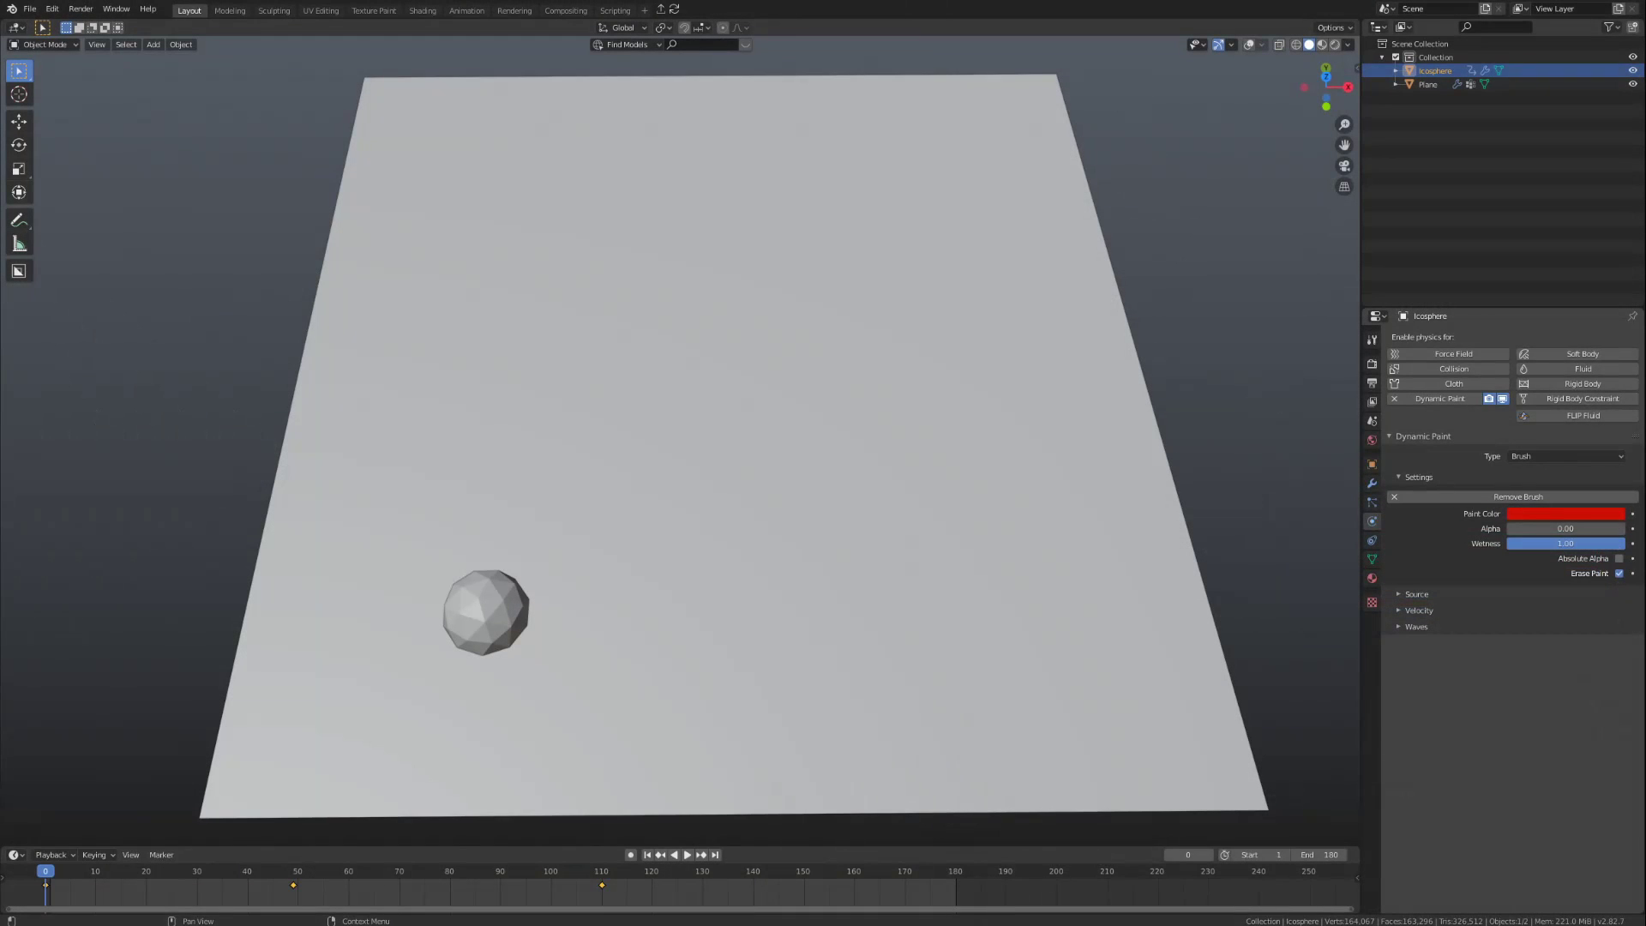
- Expand the brush's Source subpanel and open the Paint source list
click(1416, 594)
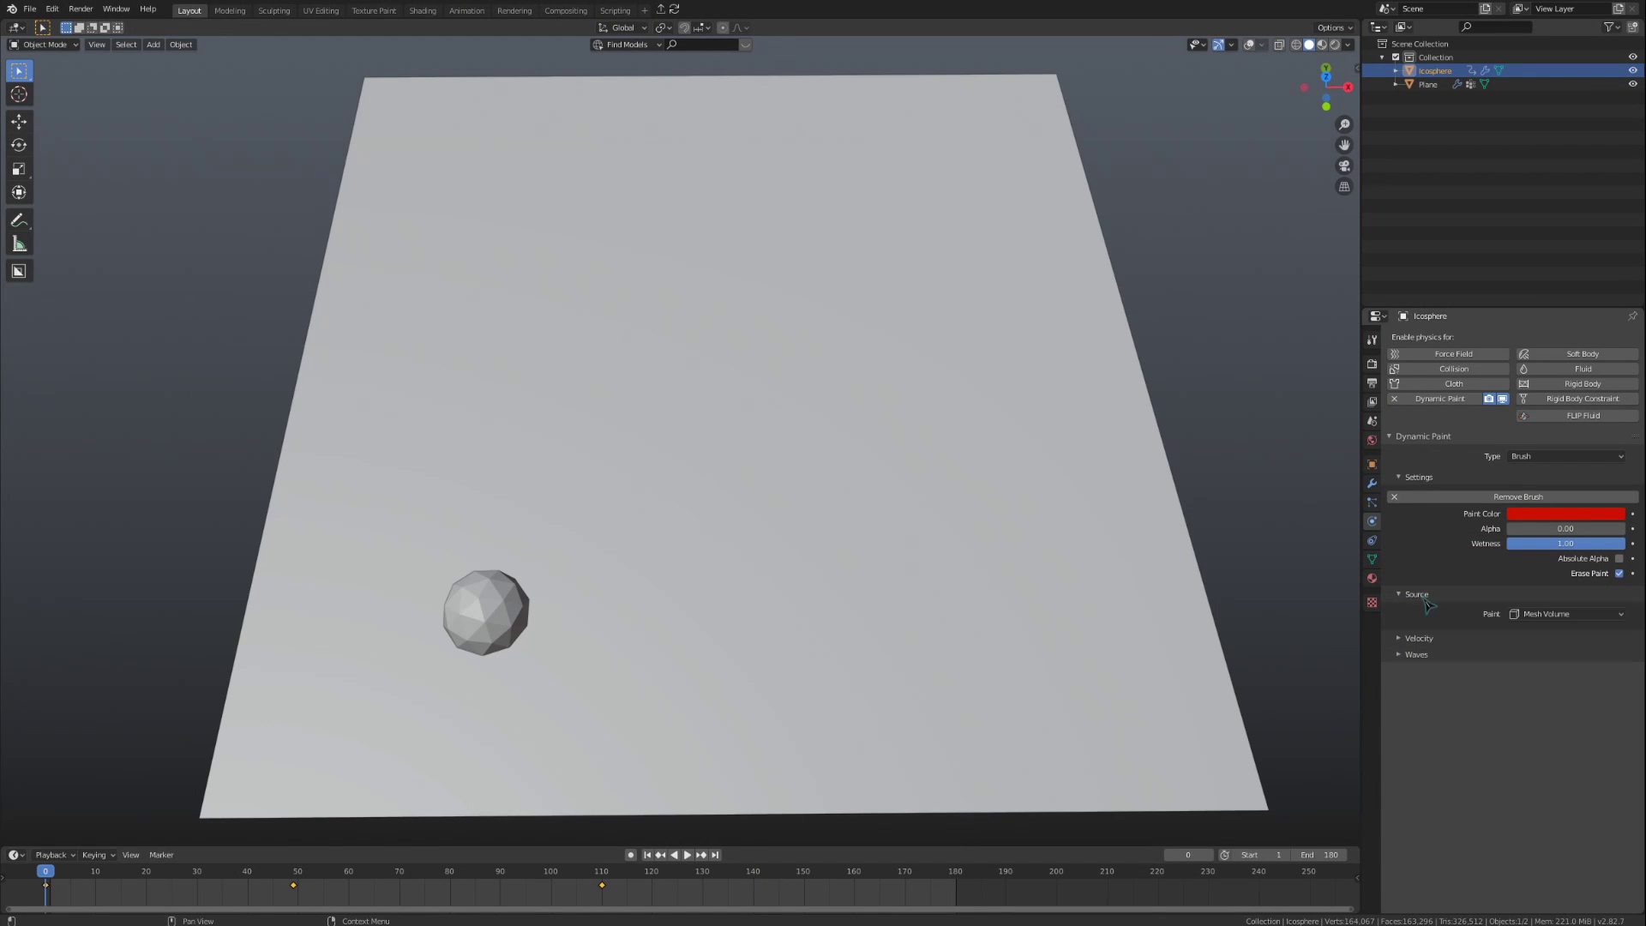
click(1541, 614)
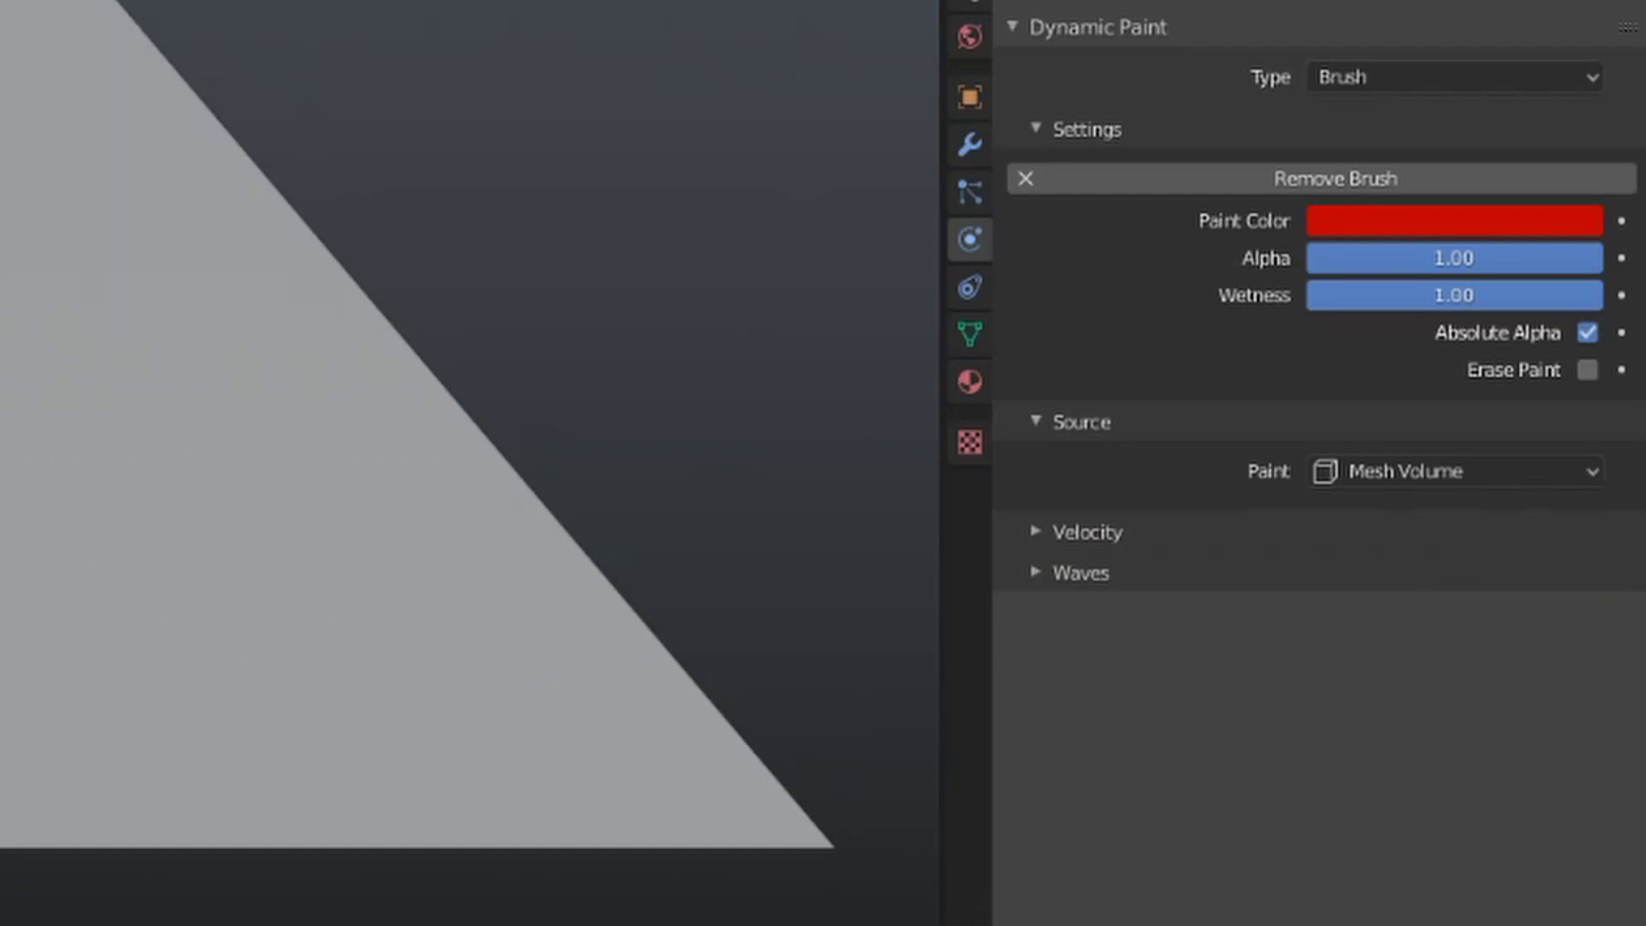
- Switch the brush paint source to Mesh Volume + Proximity and review the falloff types
click(1500, 472)
click(1507, 643)
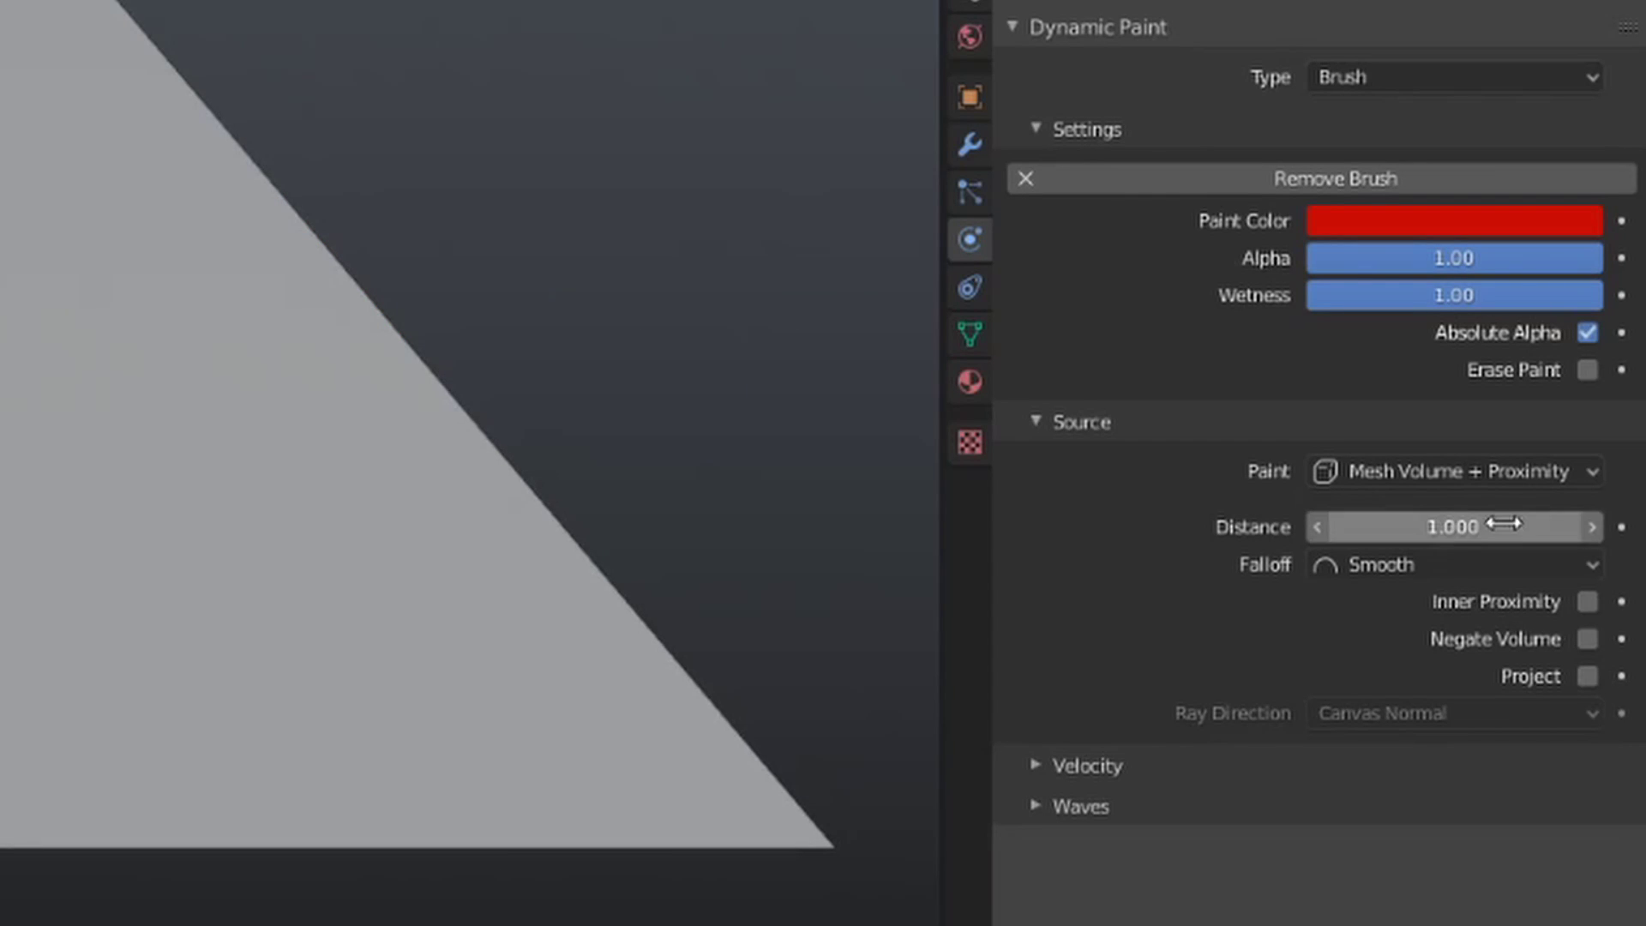
click(1502, 568)
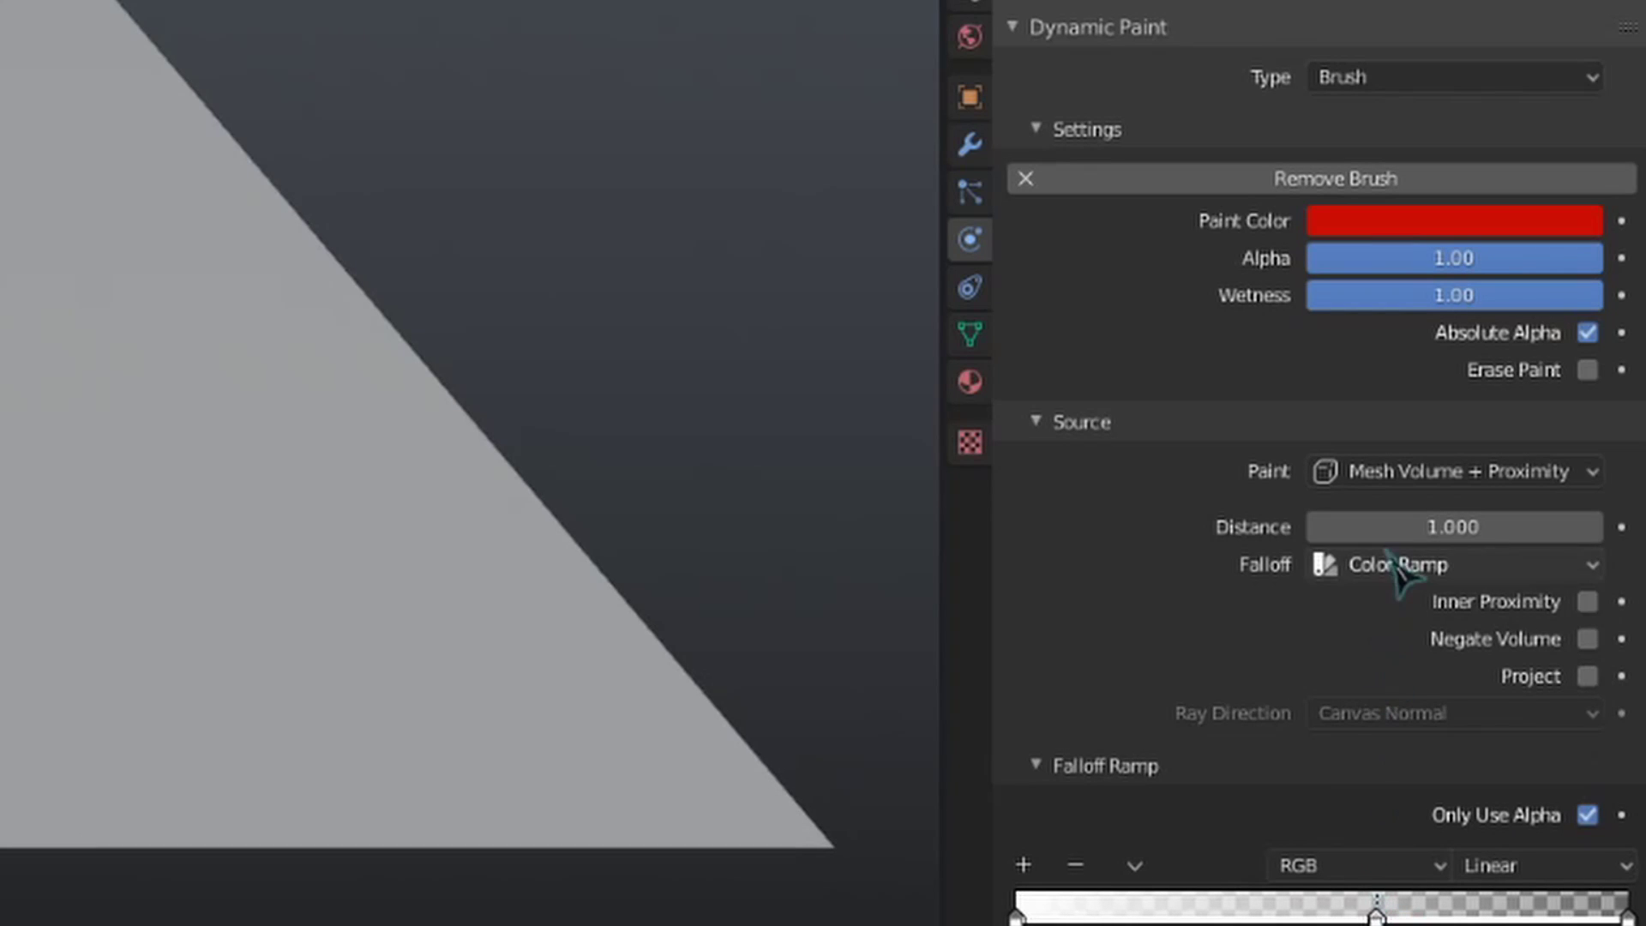
click(1406, 564)
- Set the proximity falloff back to Smooth
click(1389, 600)
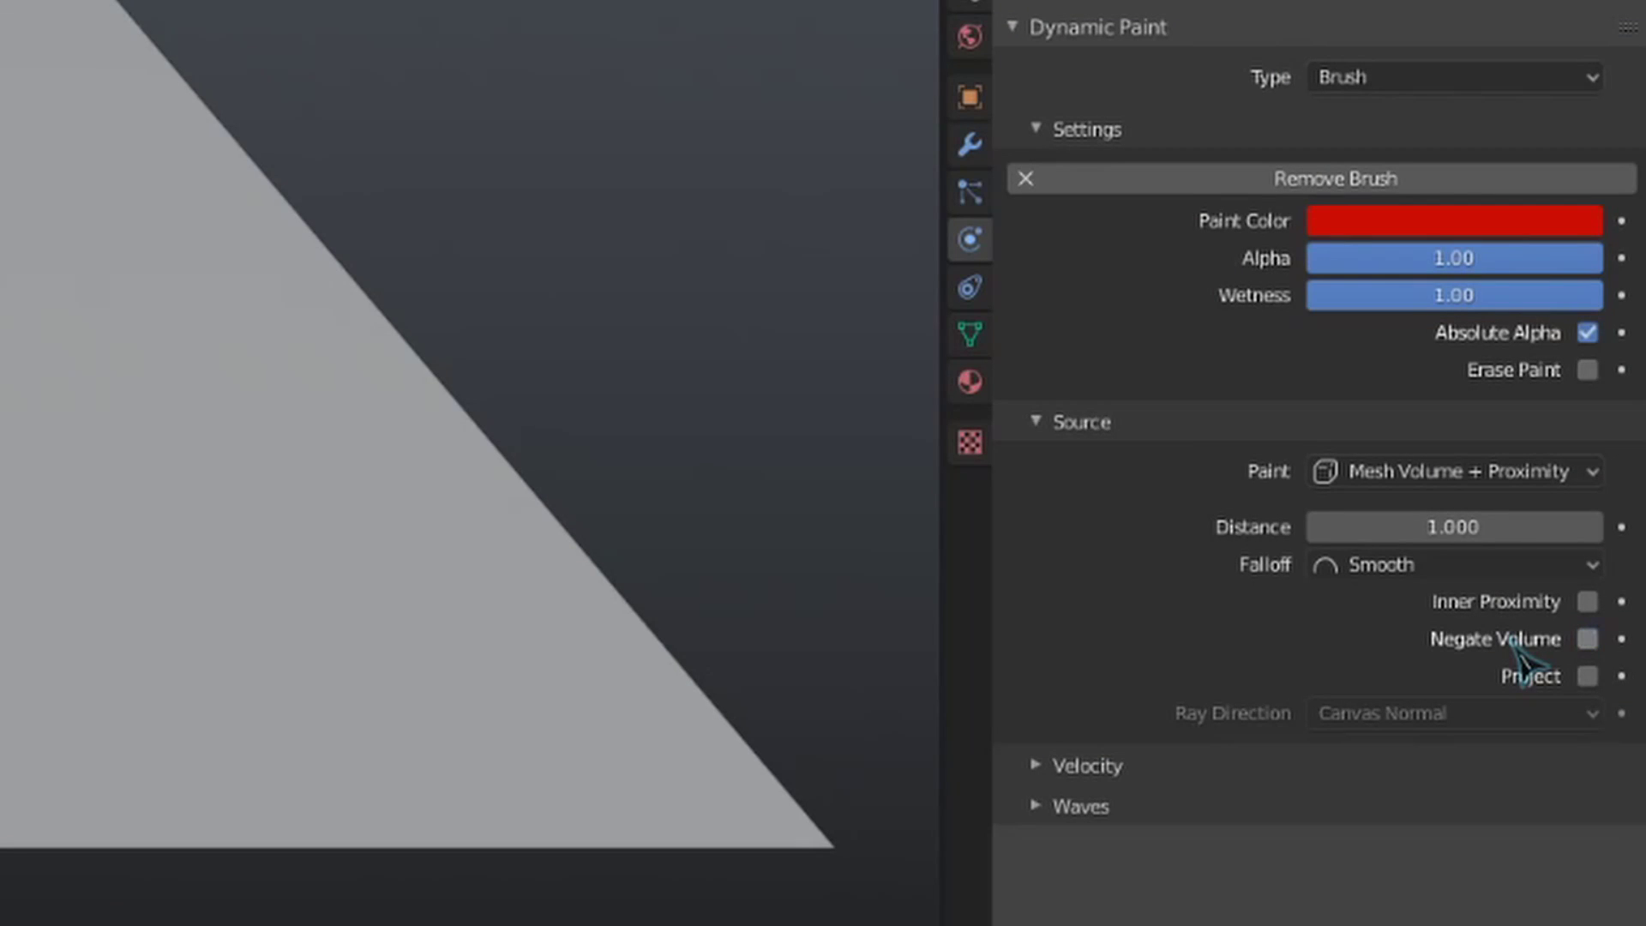
- Enable Project and cycle Ray Direction through Canvas Normal, Brush Normal, then Z-Axis
click(1500, 686)
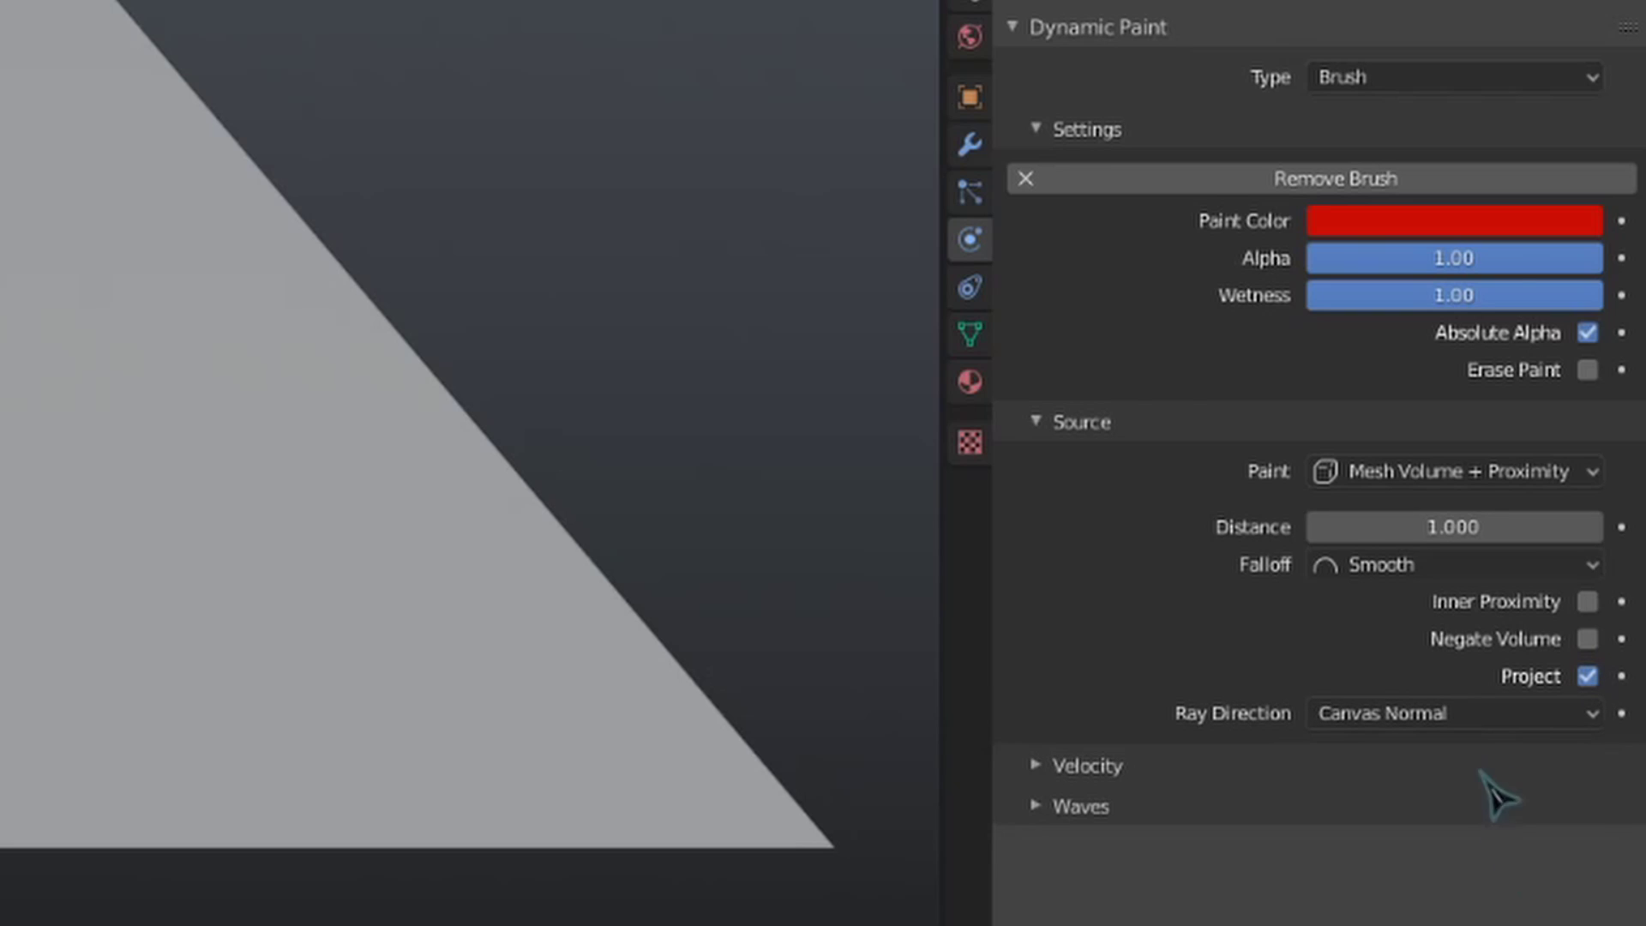
click(1480, 715)
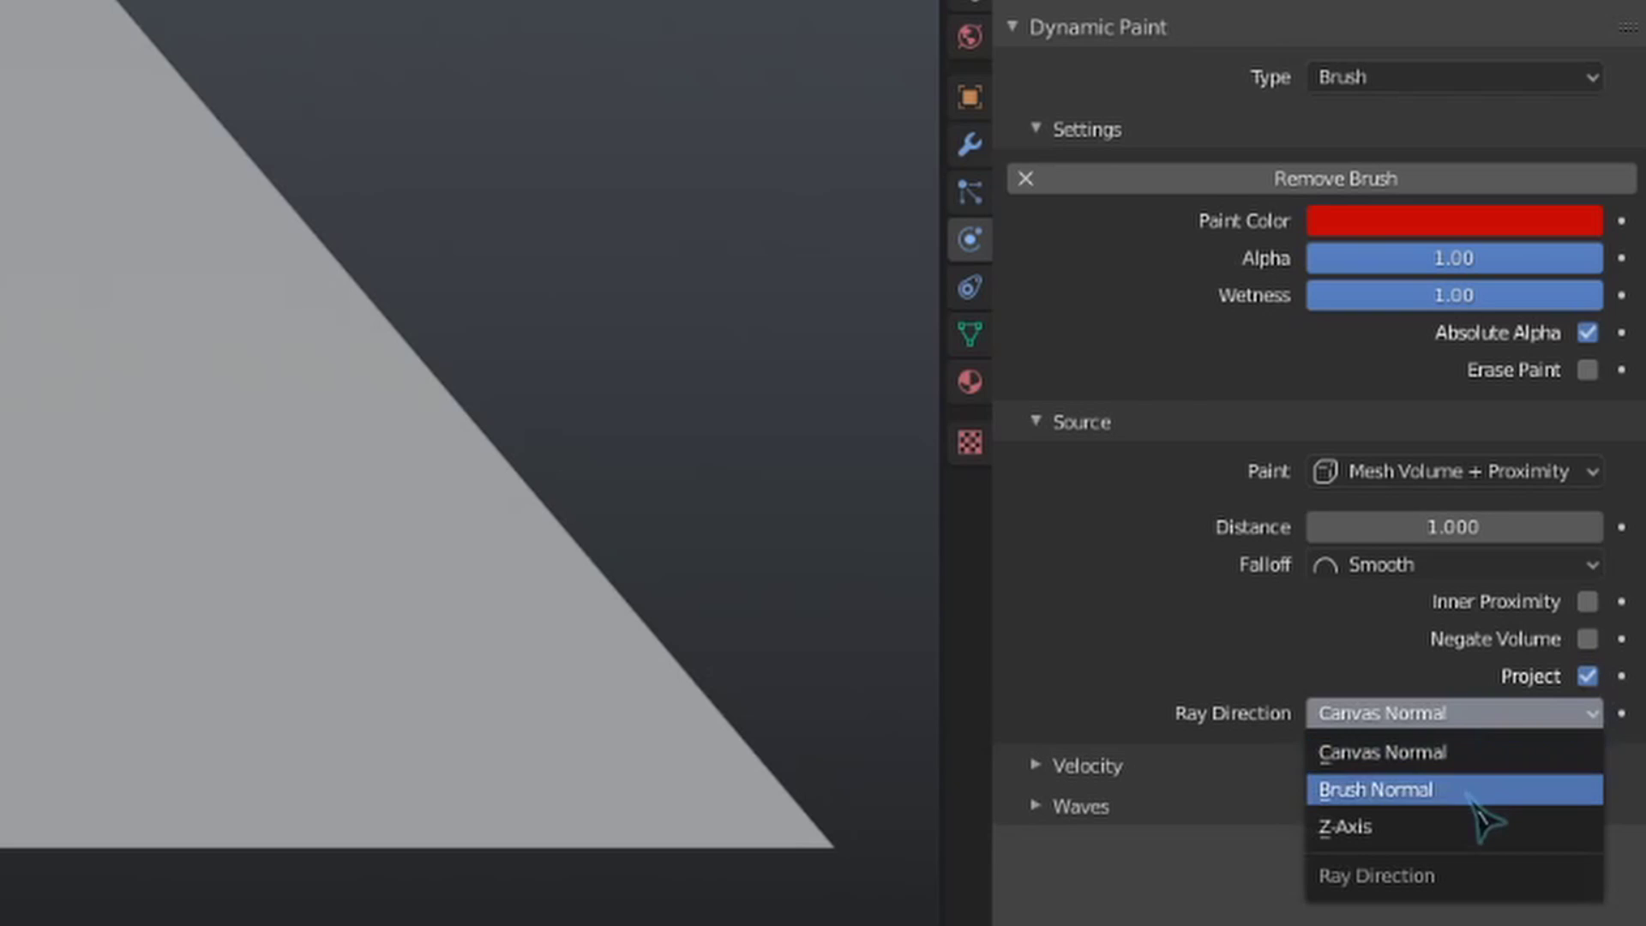
click(1464, 759)
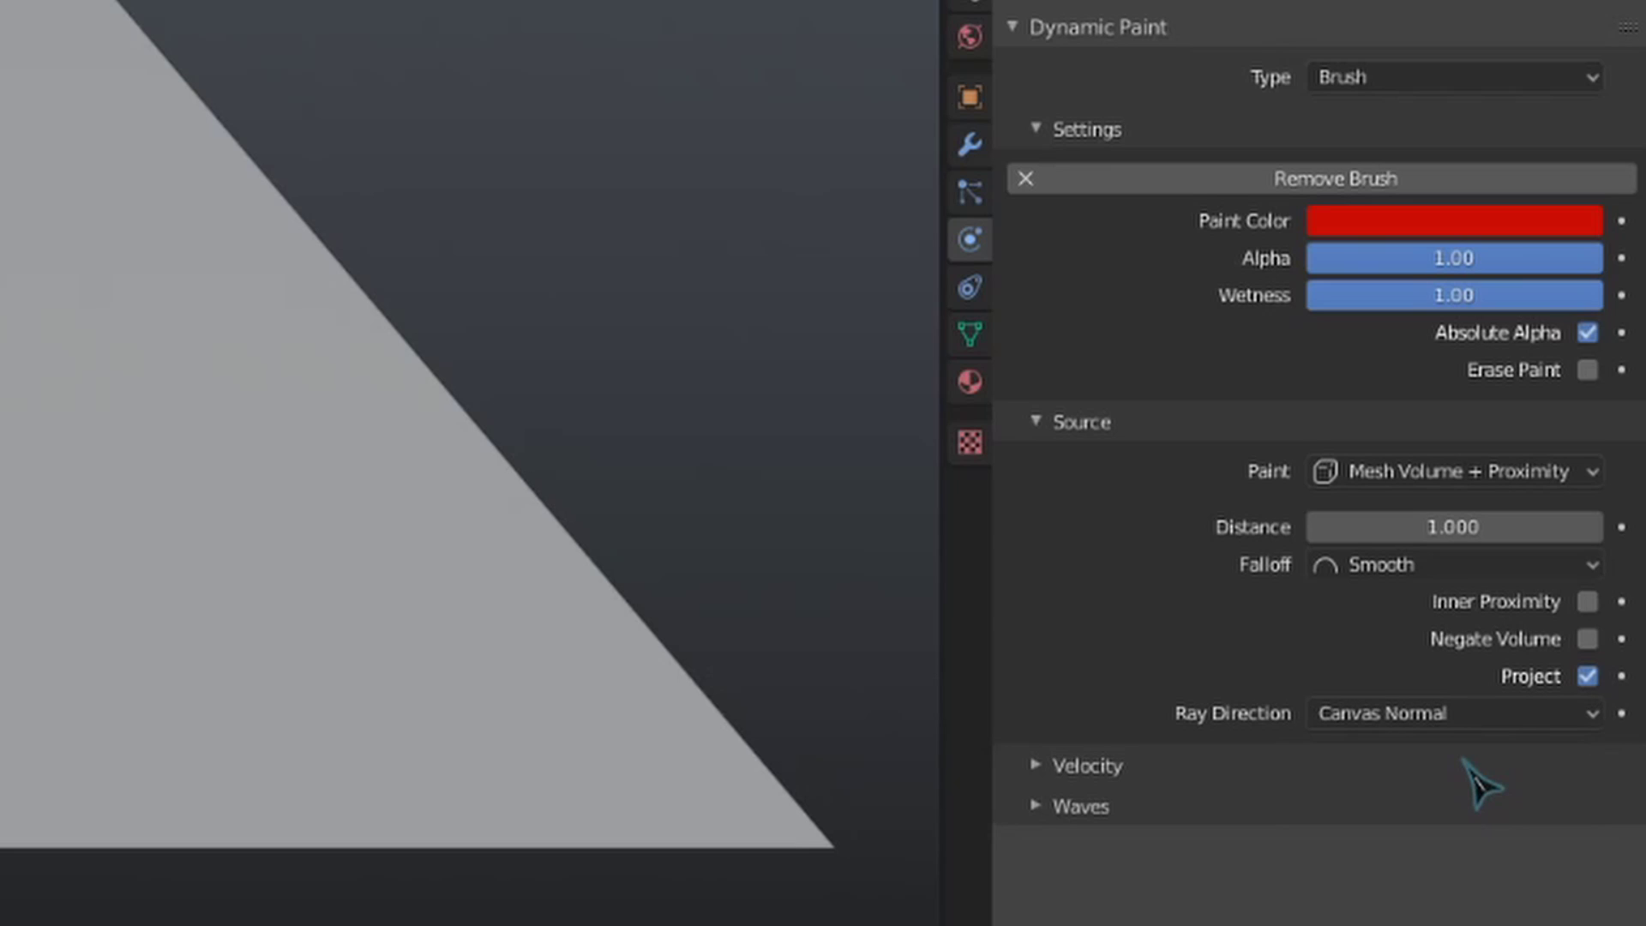
click(1502, 715)
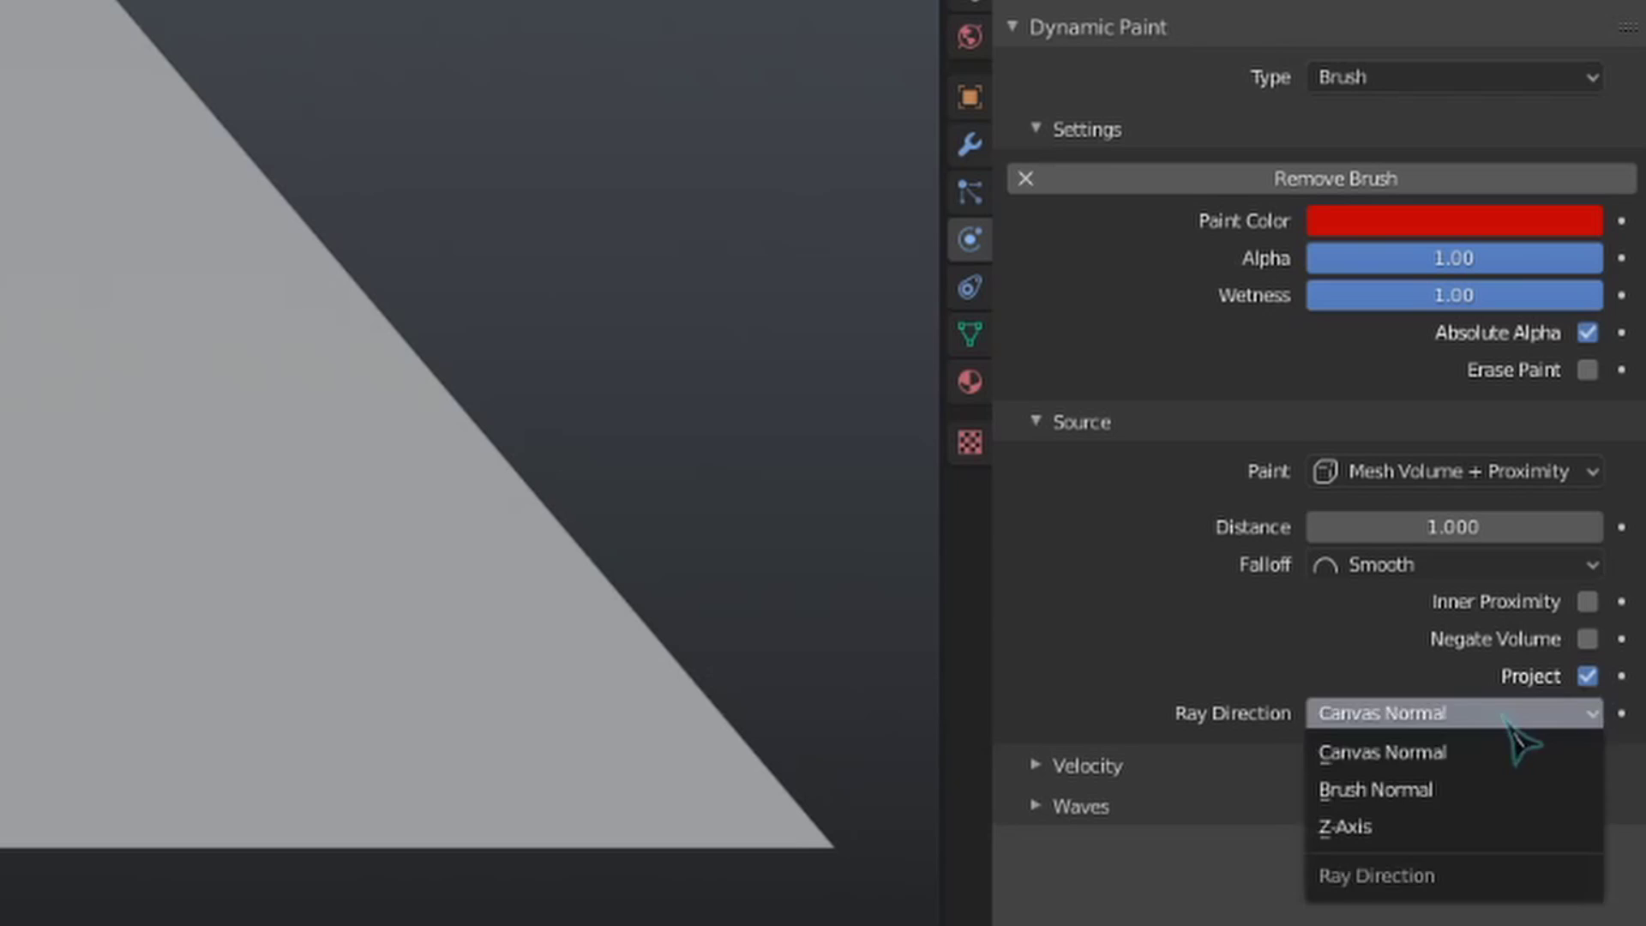
click(1493, 787)
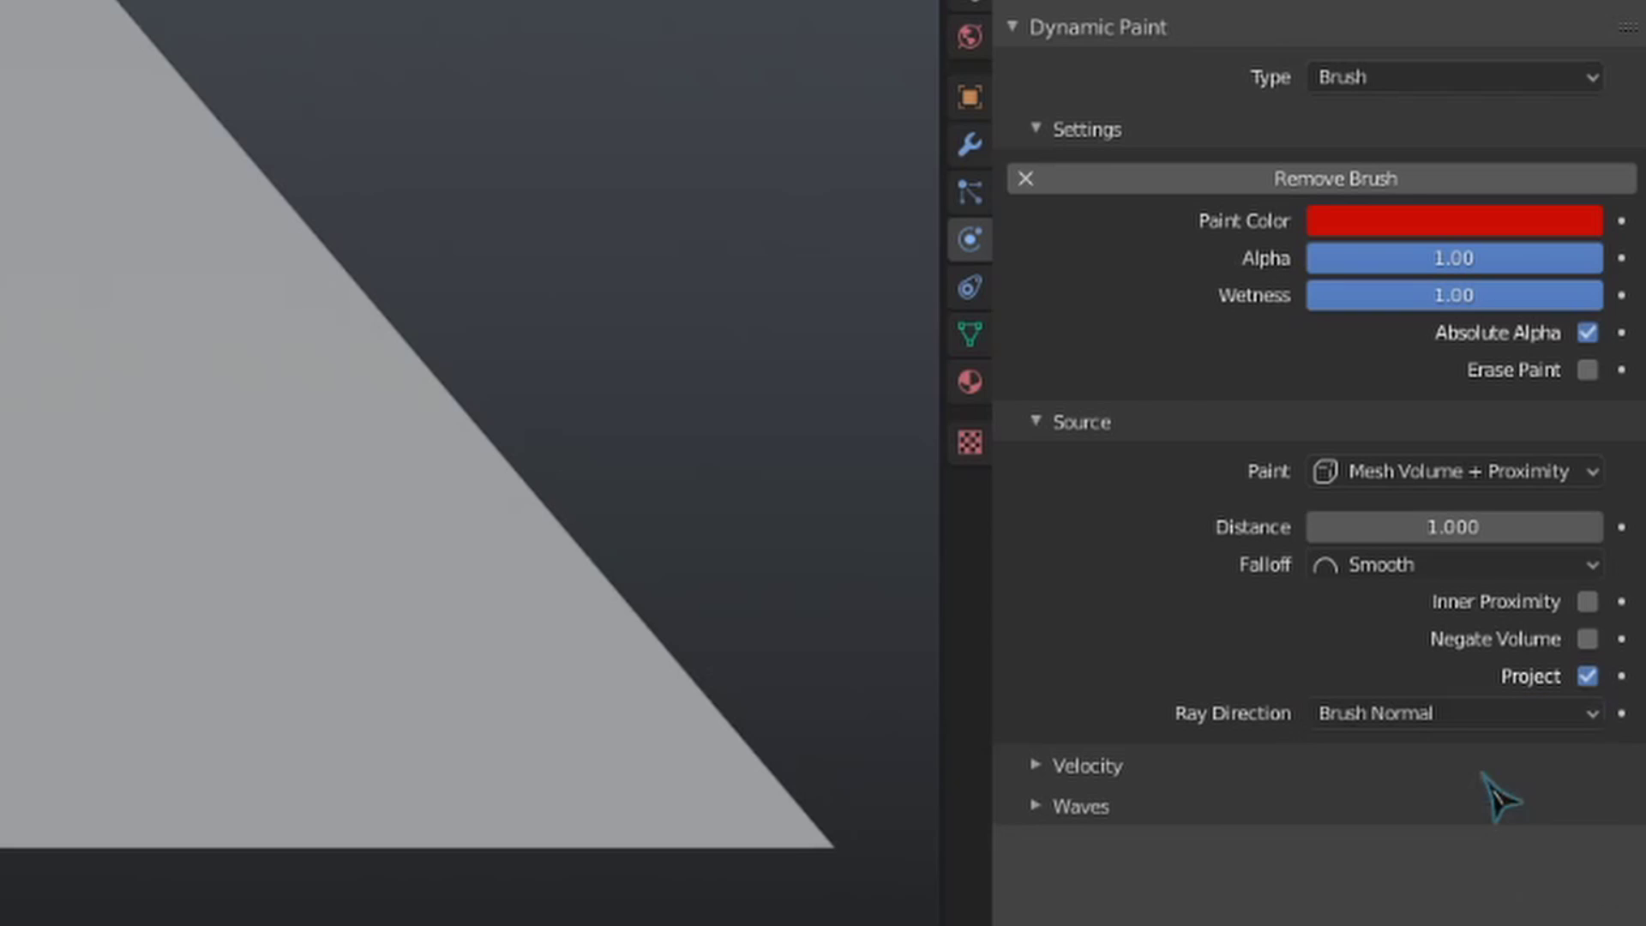
click(1492, 713)
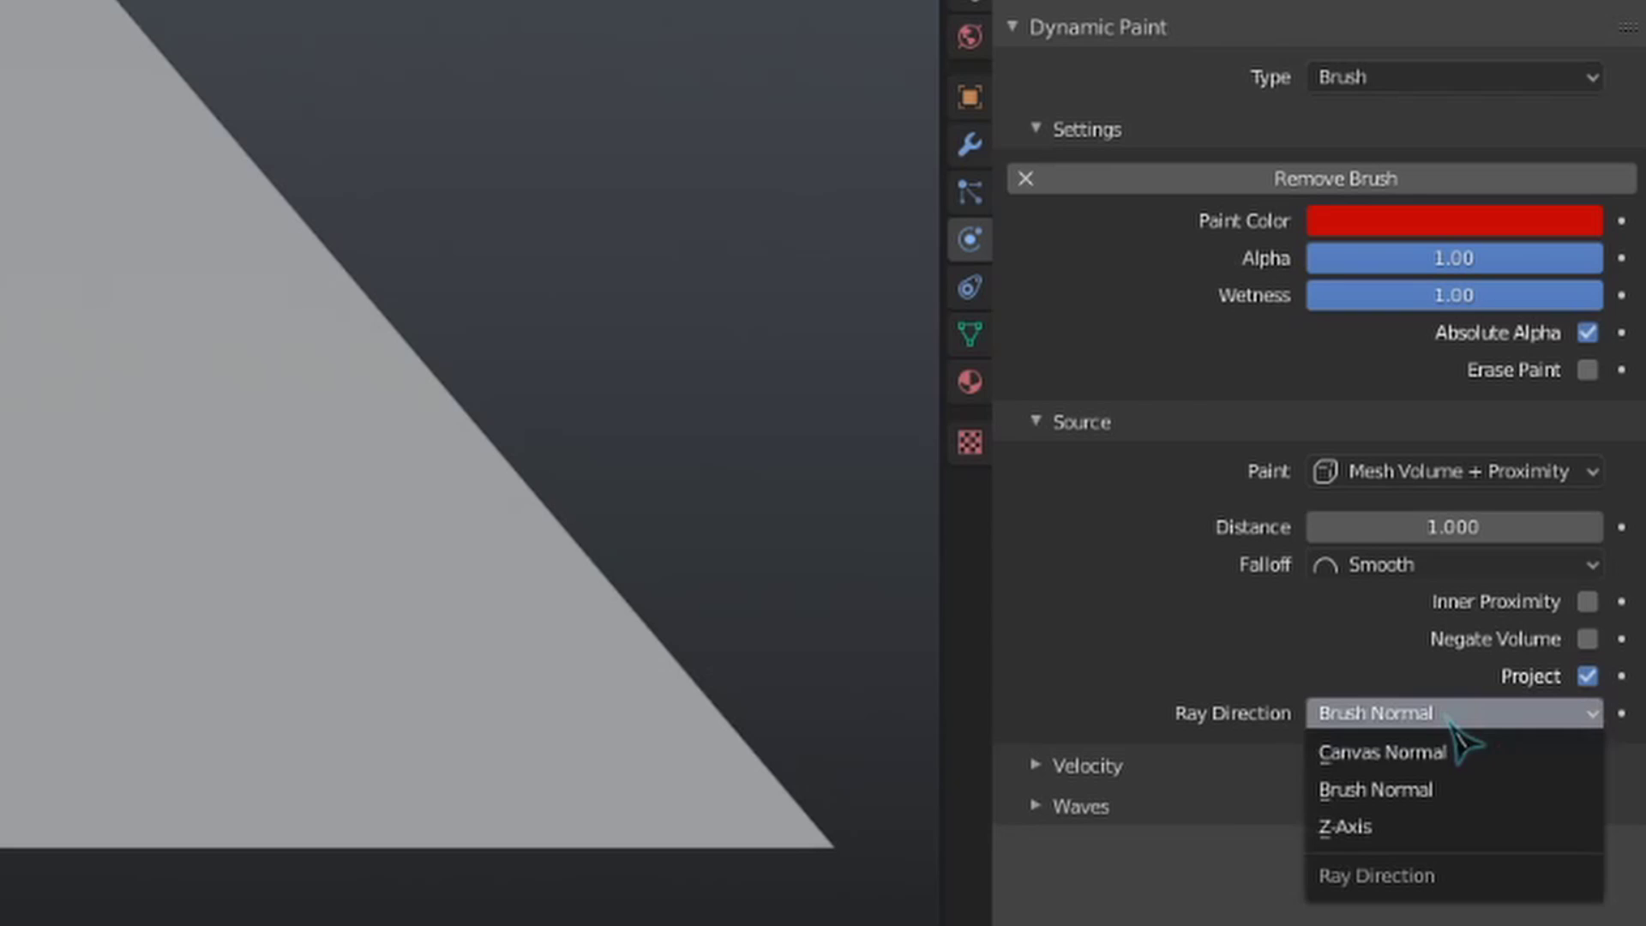
click(1443, 830)
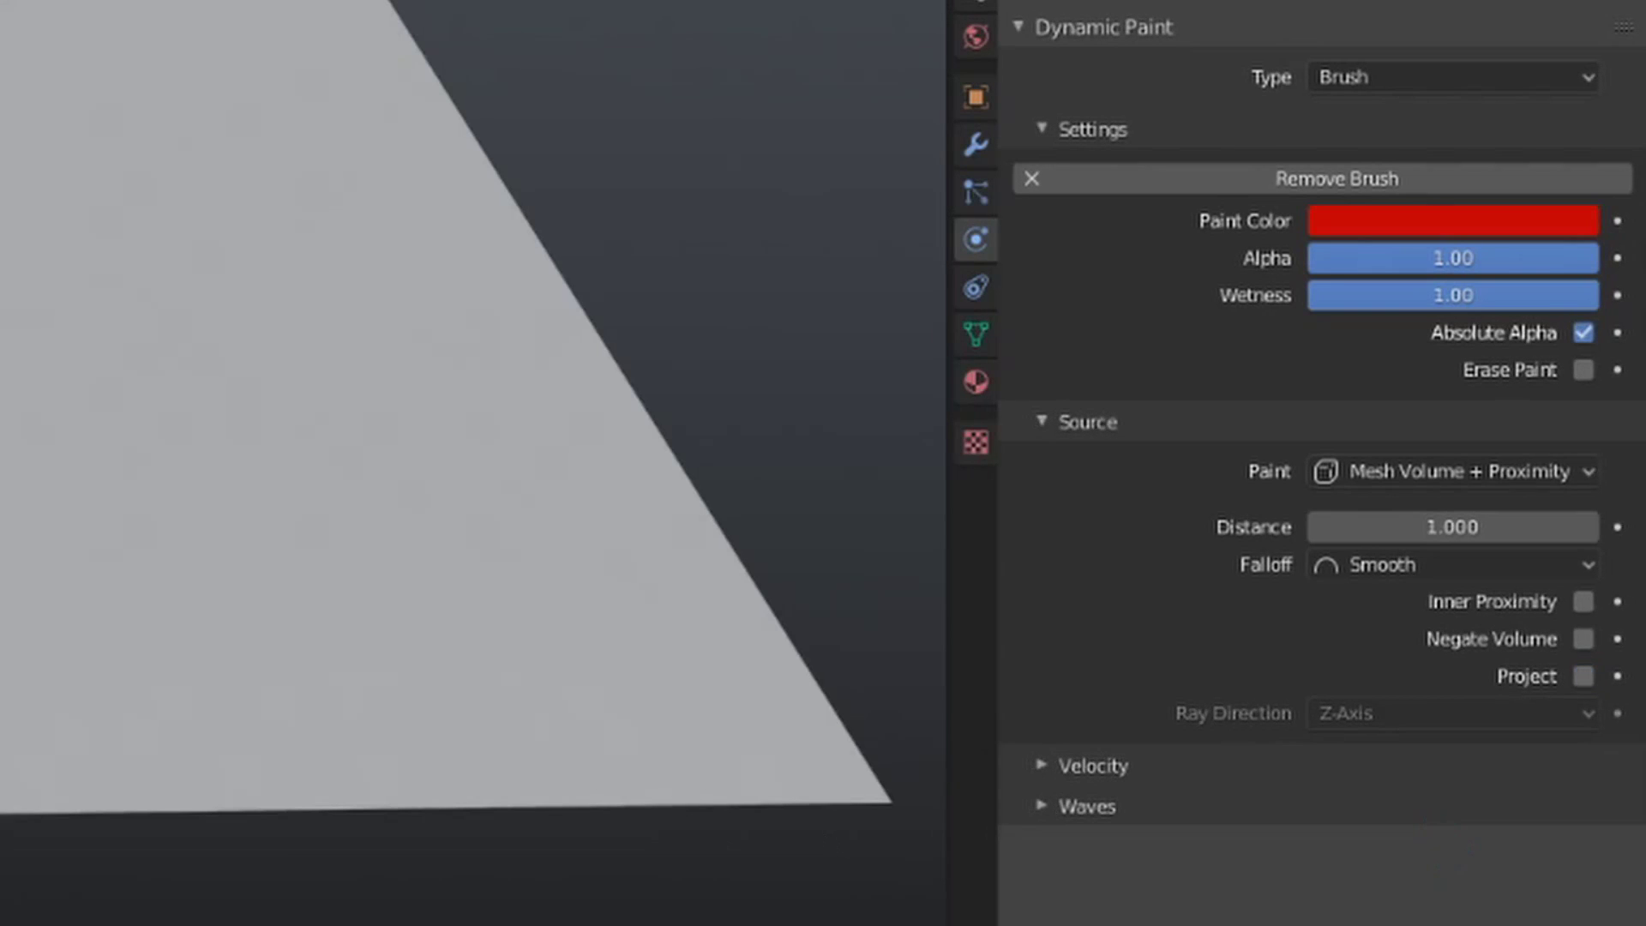
- Try the Proximity paint source, then switch the brush to paint from Object Center
click(1493, 473)
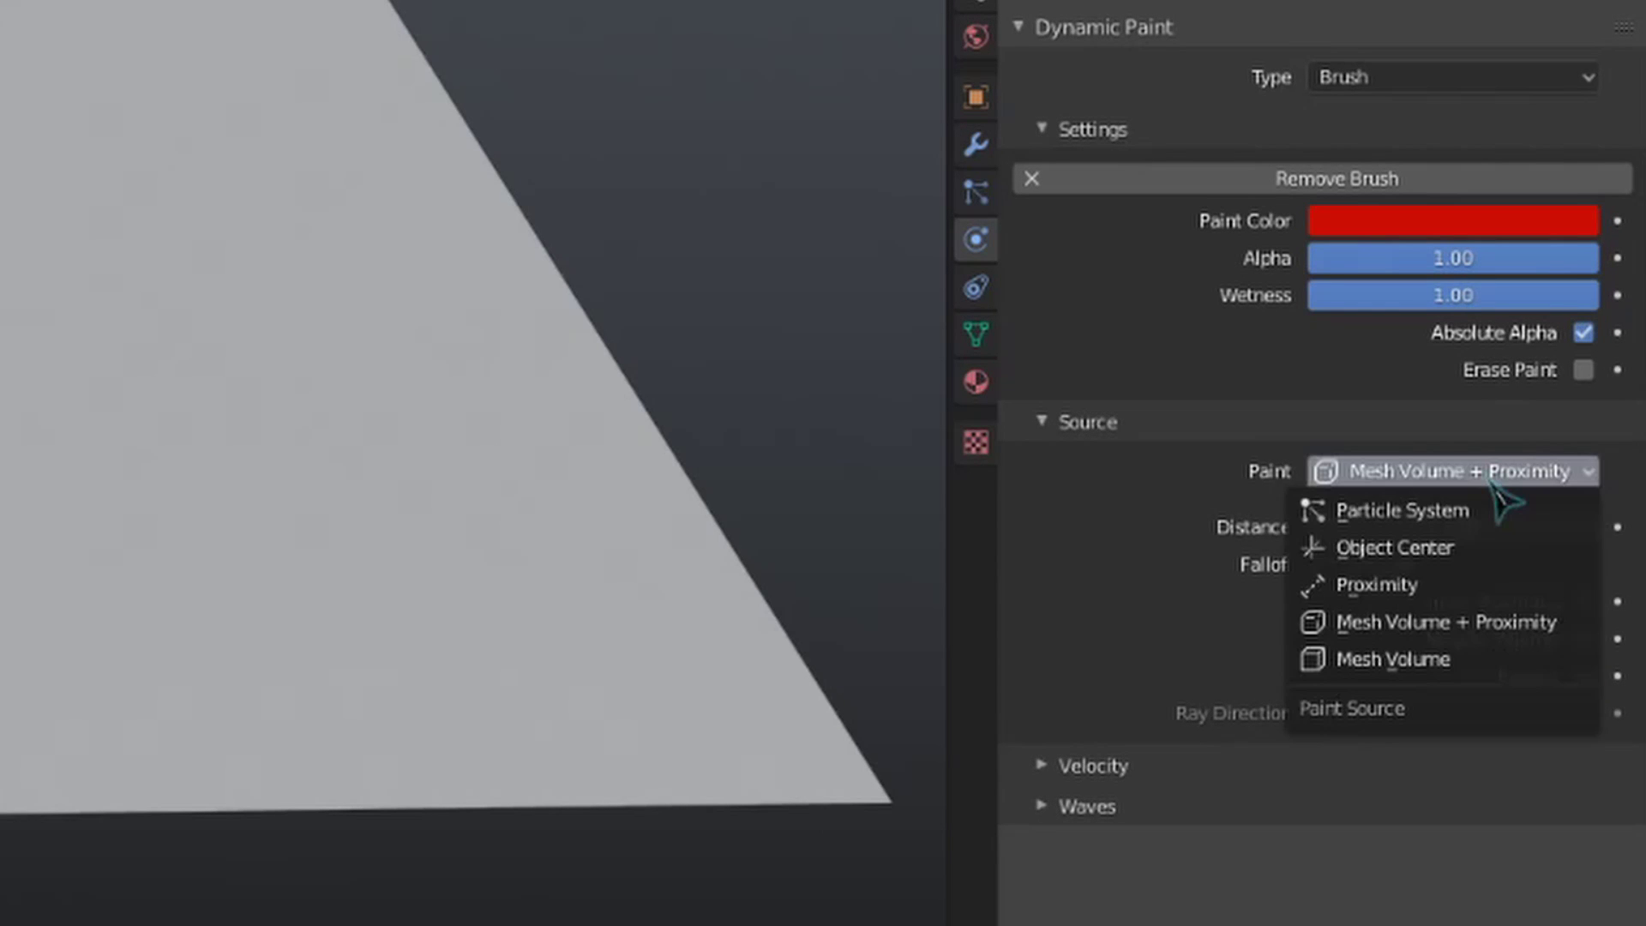
click(1455, 584)
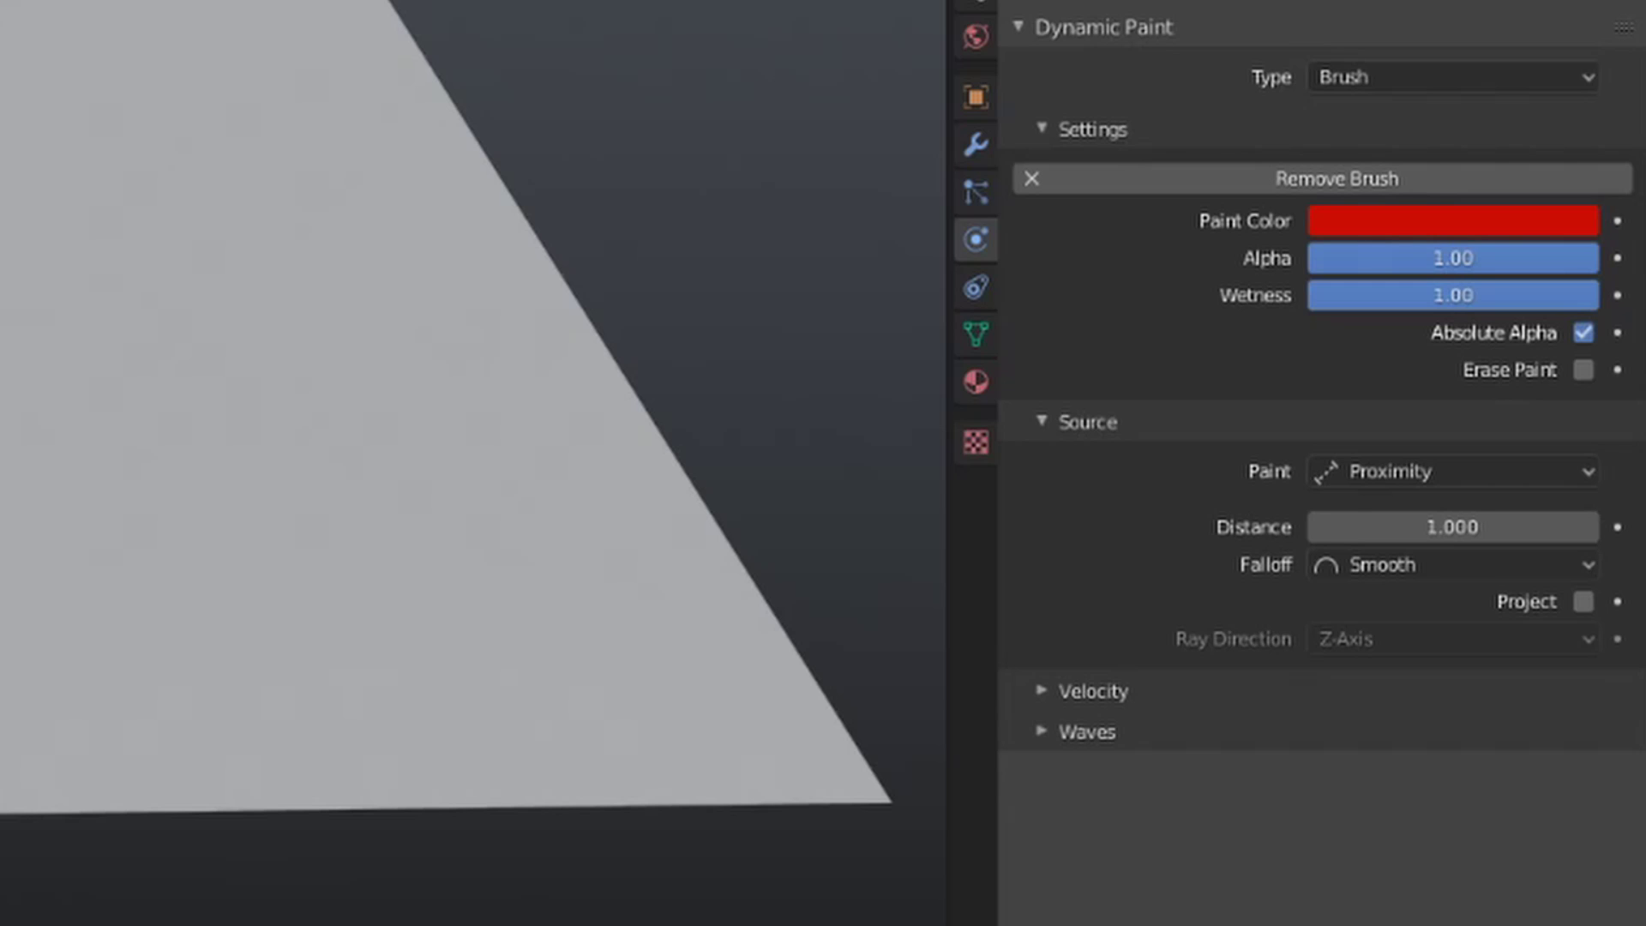
click(1417, 473)
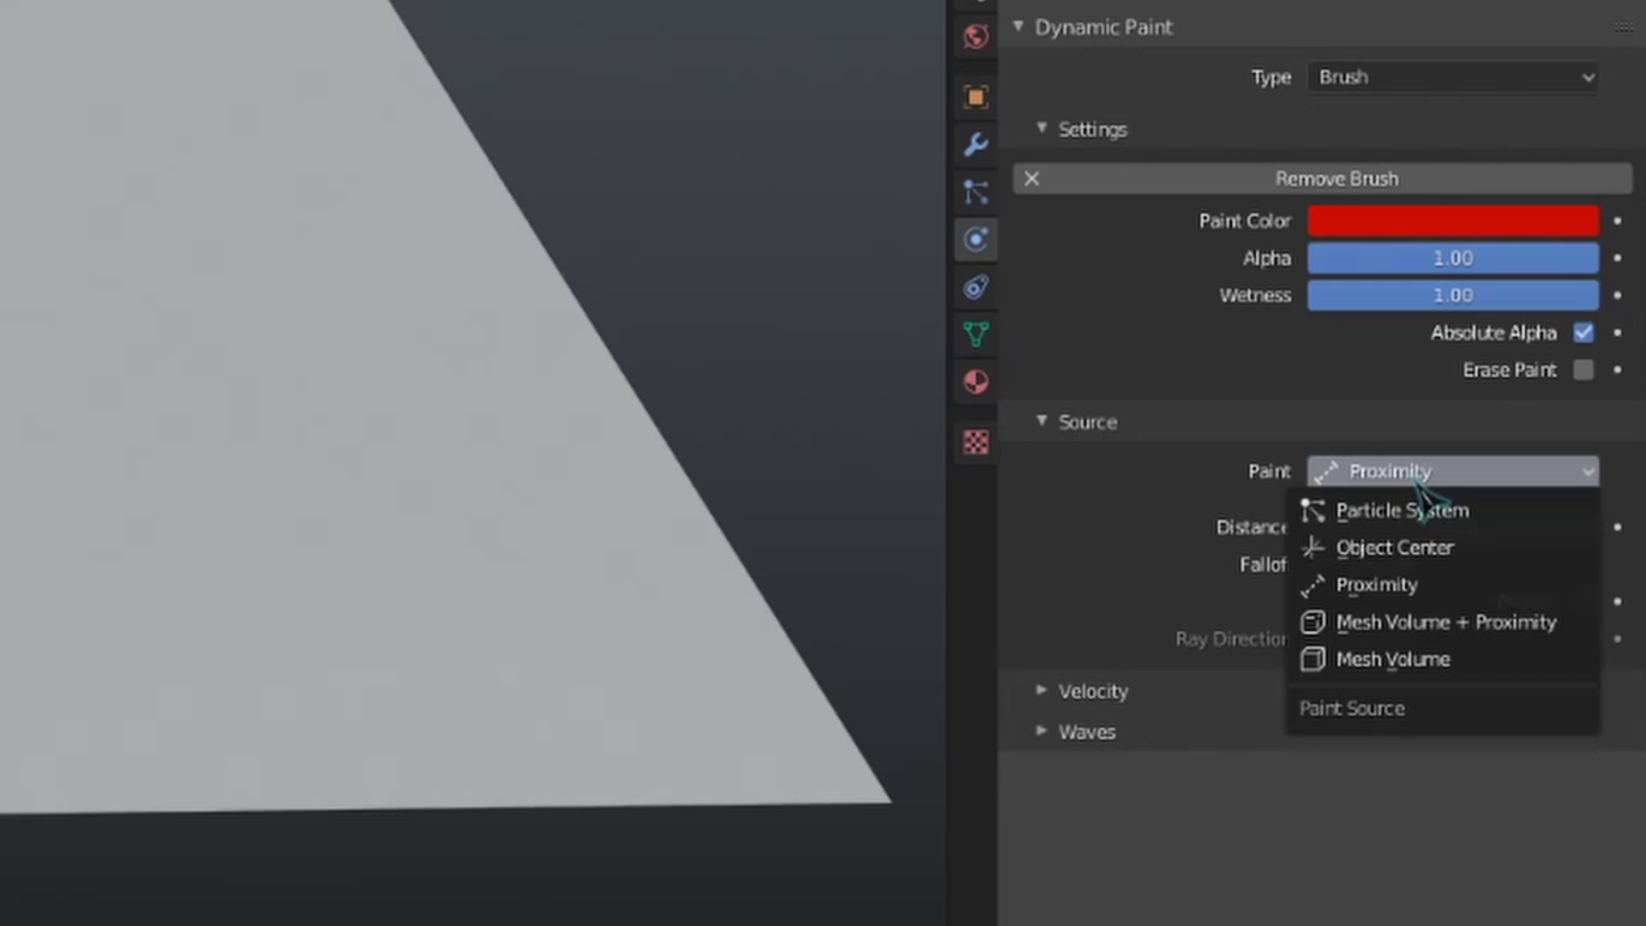
click(1397, 543)
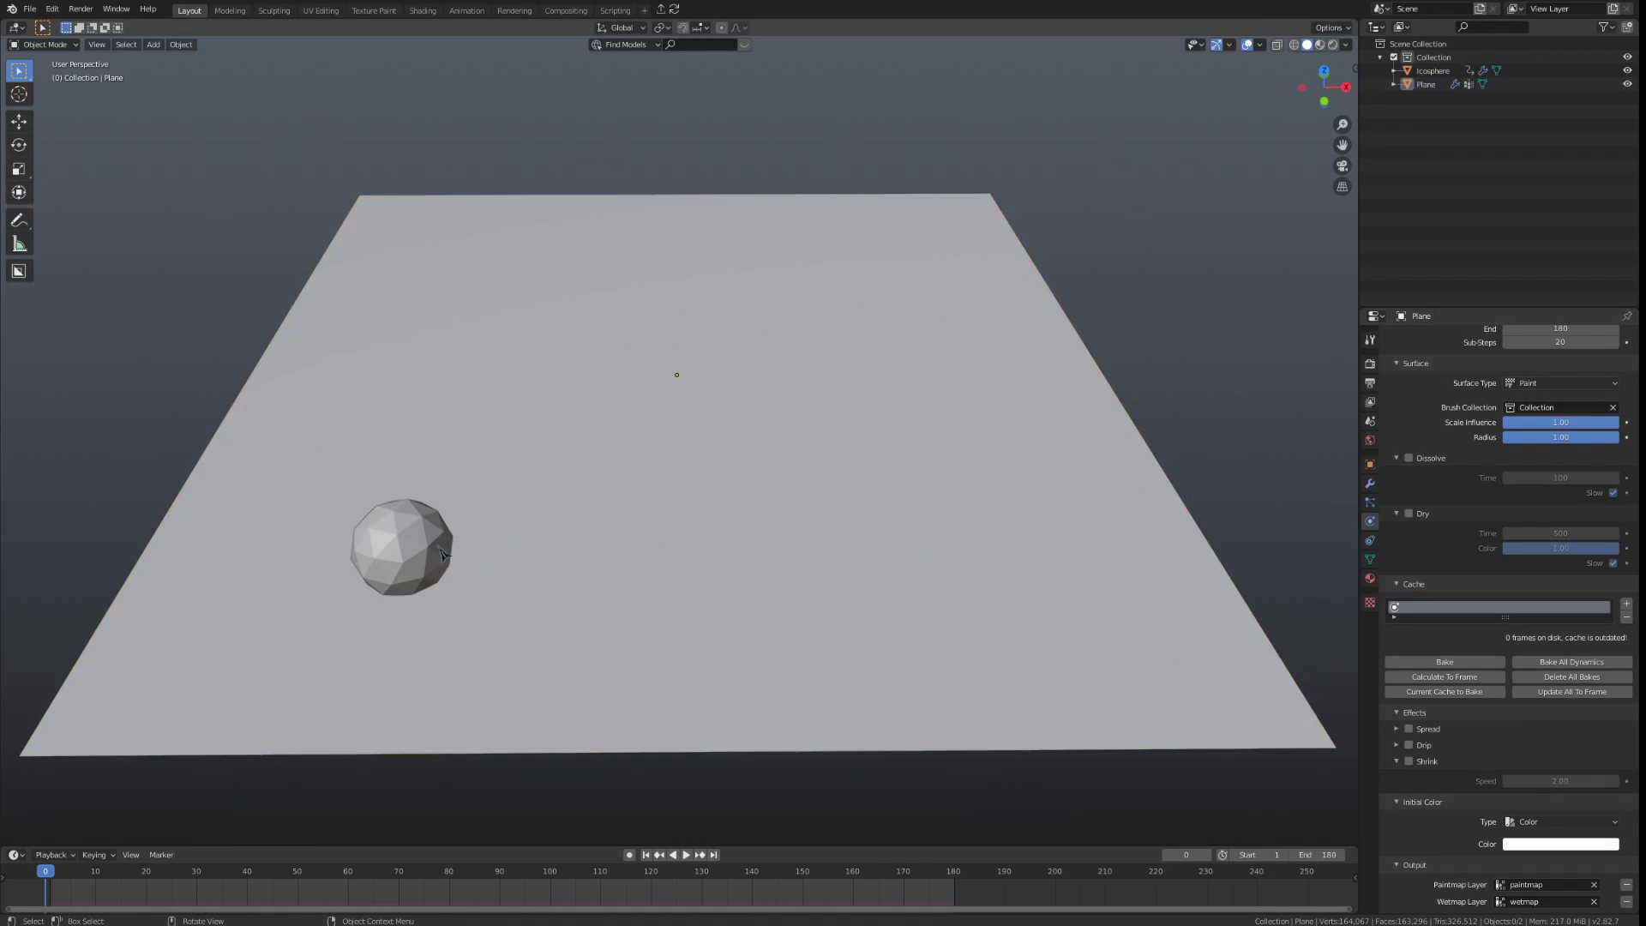
- Set the icosphere brush source to Particle System and add a particle system to the icosphere
click(431, 556)
click(1560, 614)
click(1547, 636)
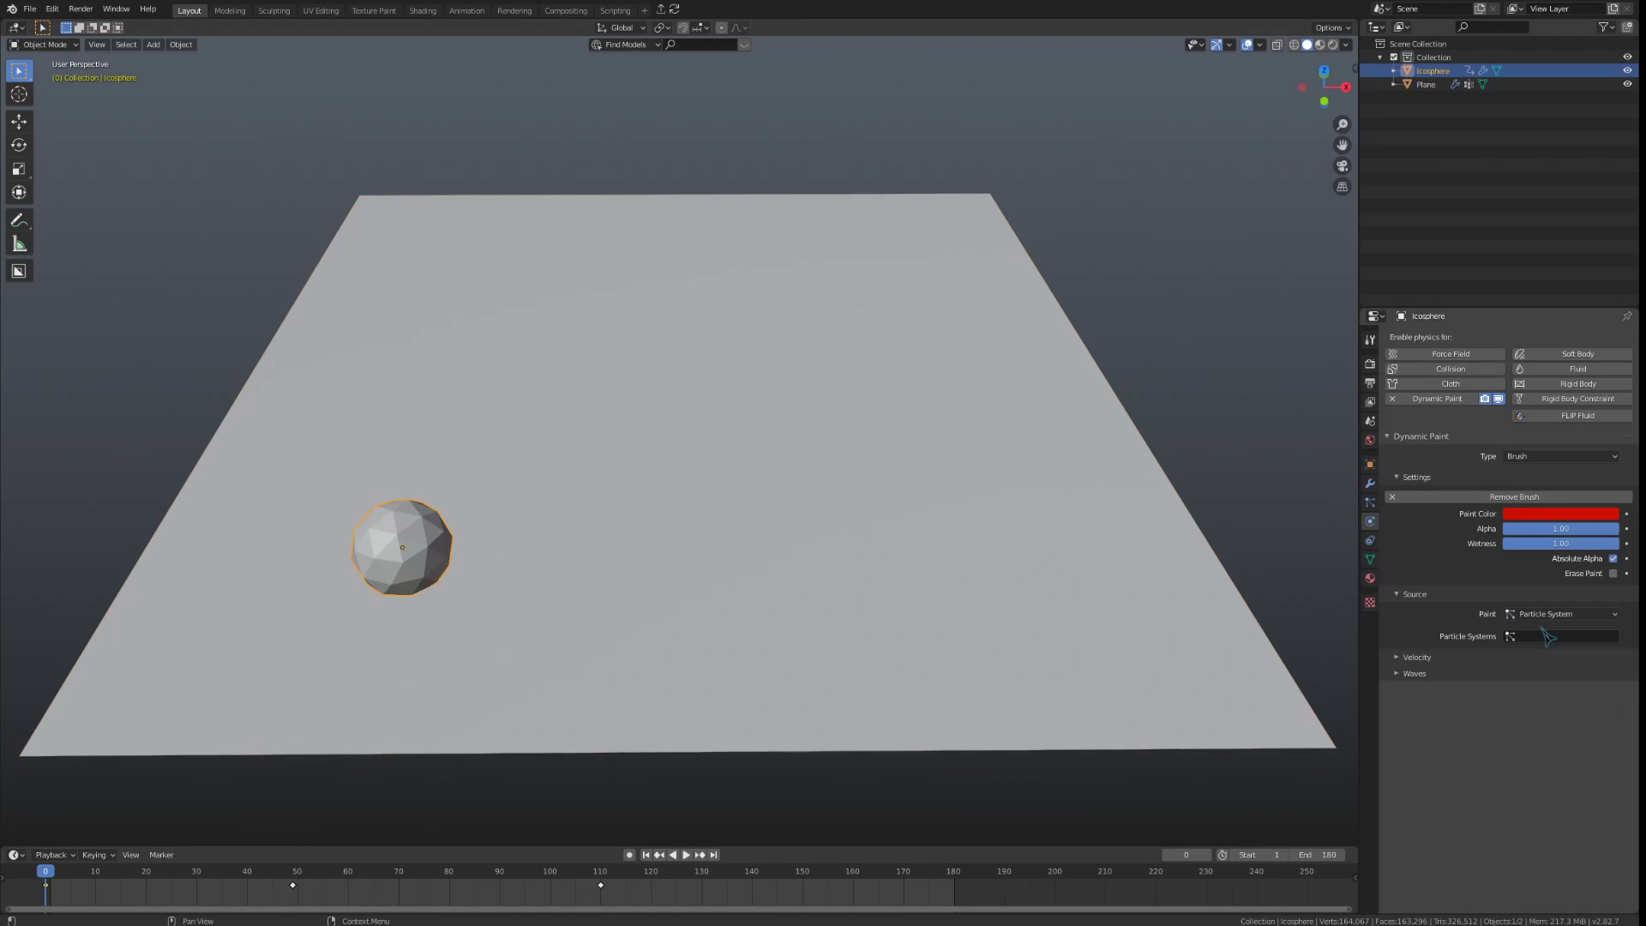
click(1370, 504)
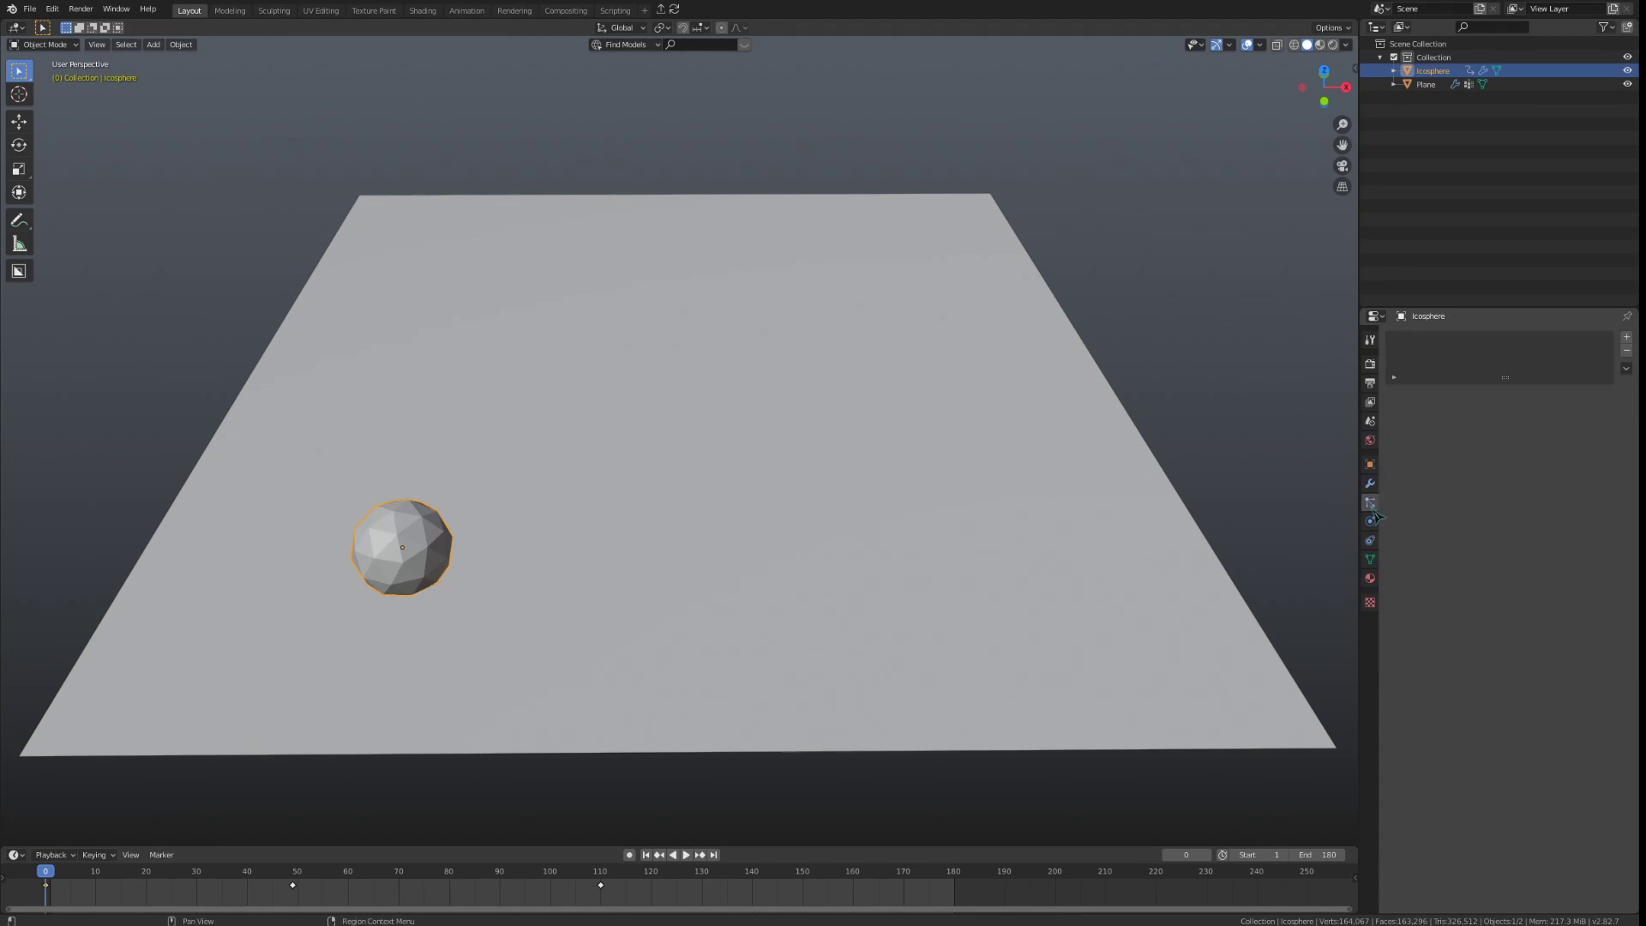
click(1626, 341)
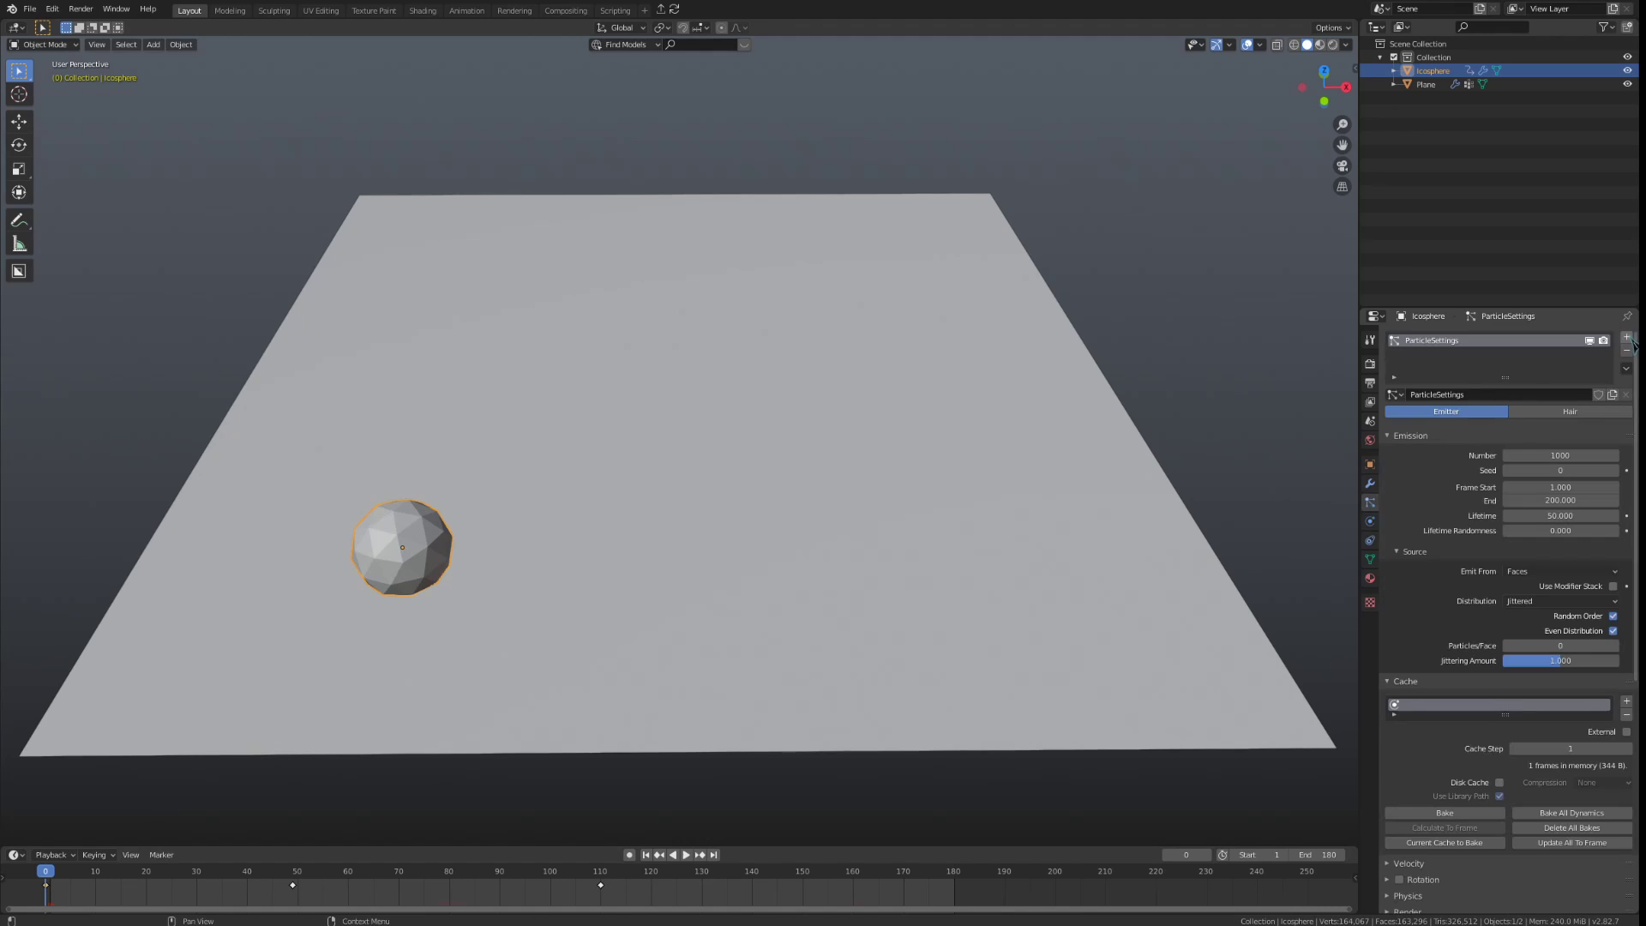
- Use ParticleSettings as the brush's painting particles and play the animation
click(1370, 521)
click(1530, 637)
click(1543, 651)
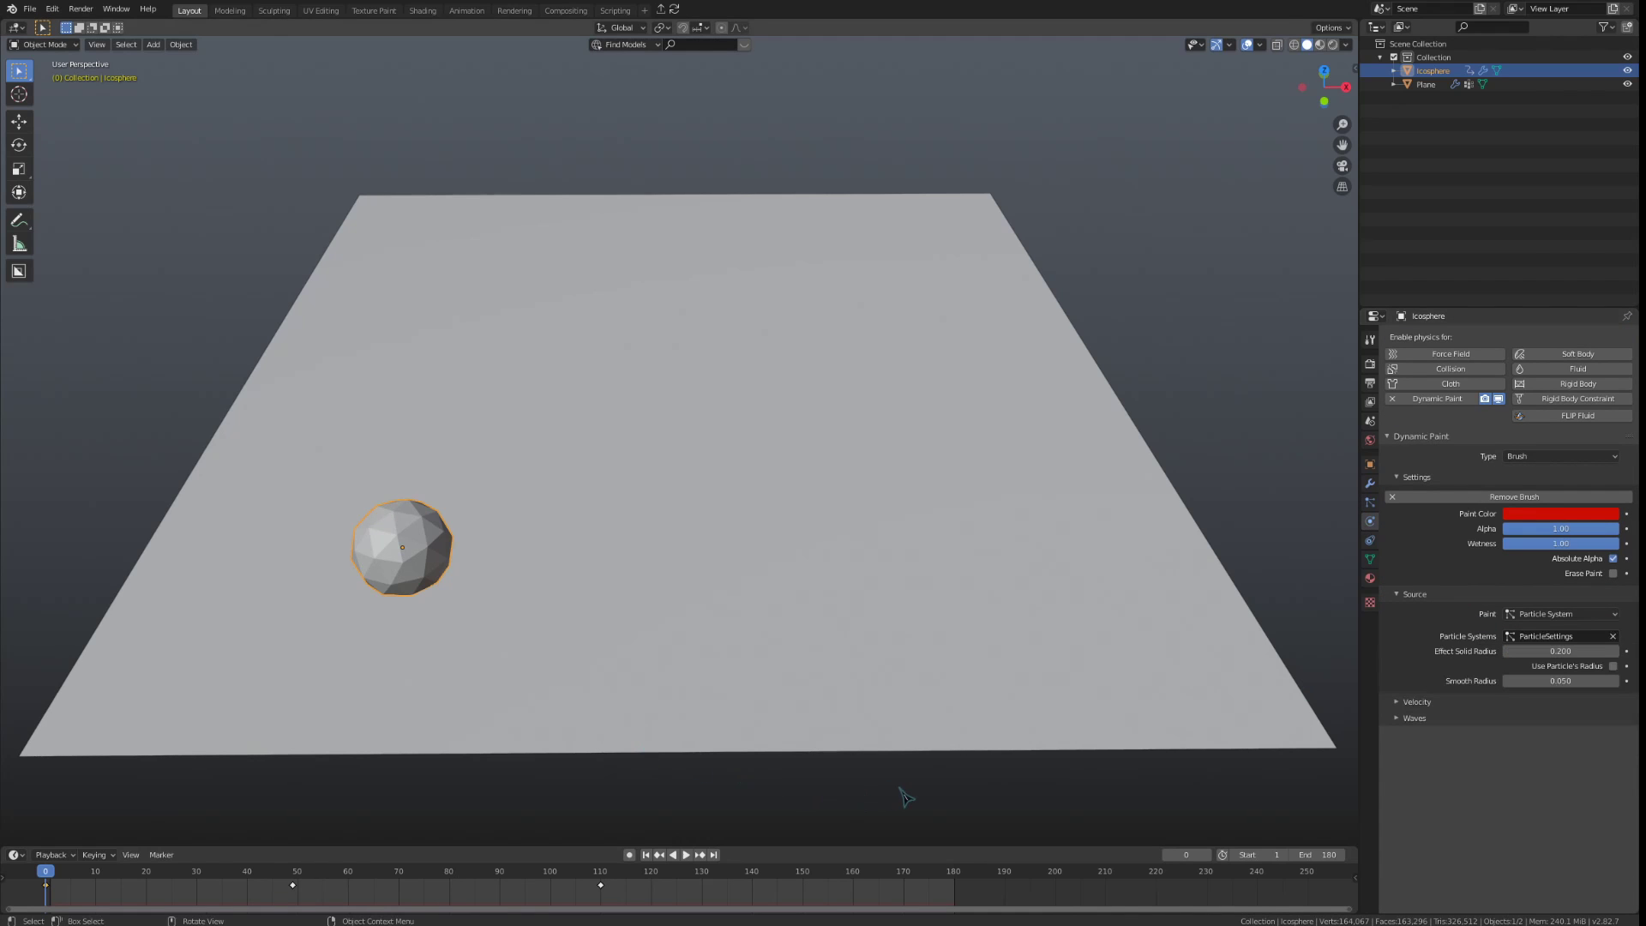
key(space)
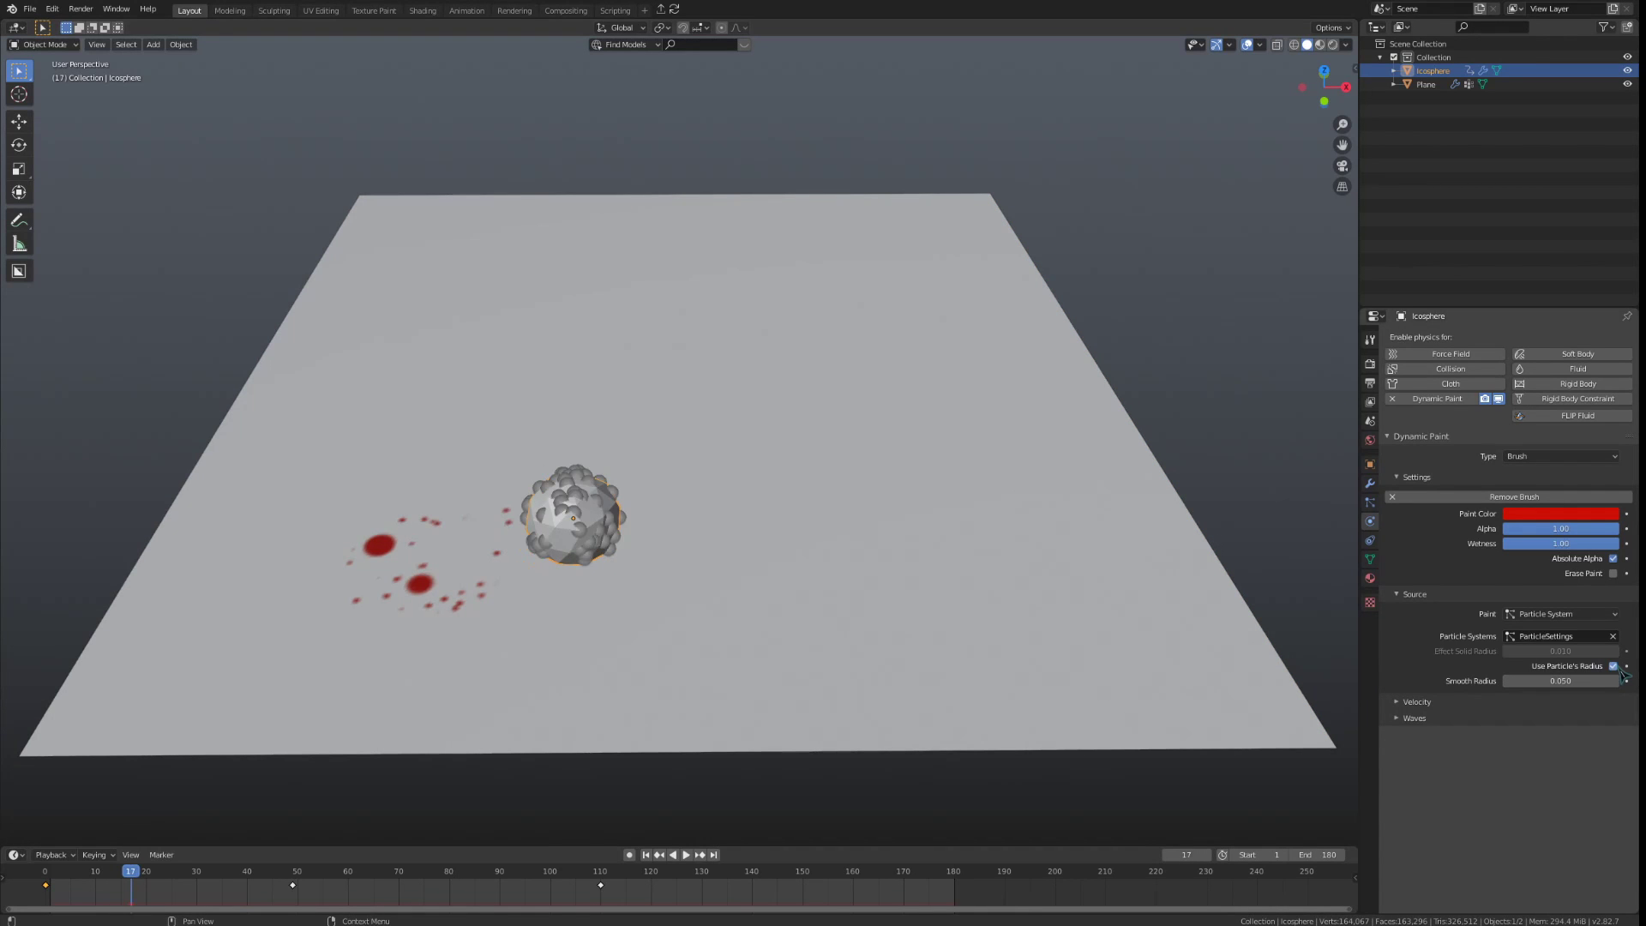
- Review the particle Render settings, then return to the Dynamic Paint brush settings
click(1370, 505)
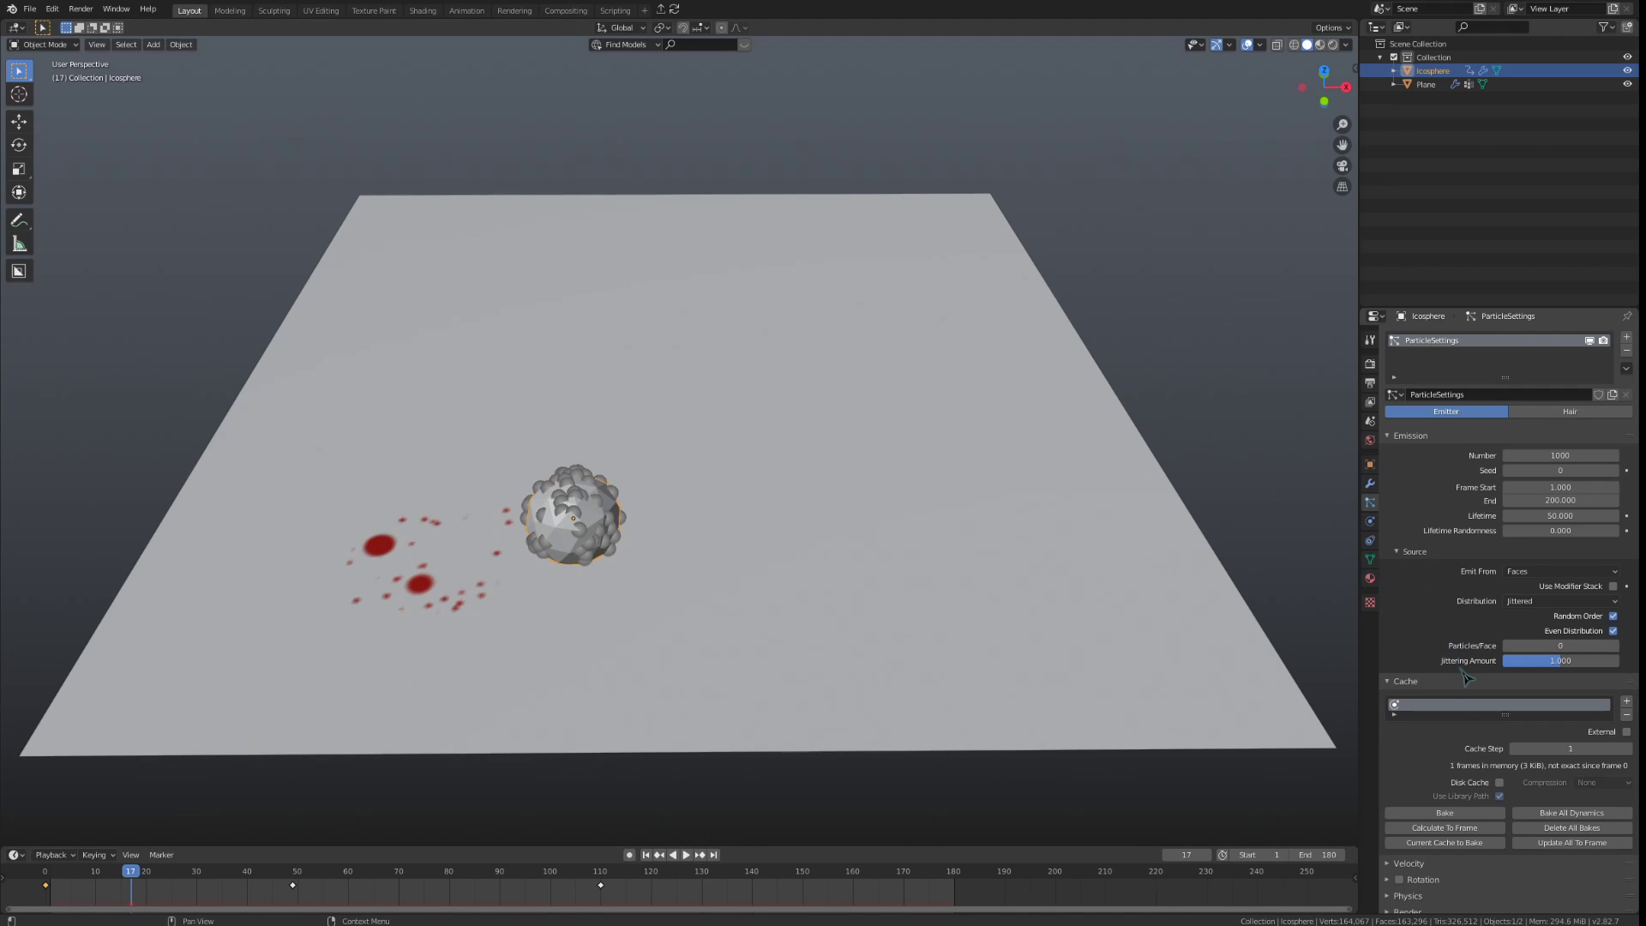
scroll(1465, 678, down, 2)
click(1410, 831)
scroll(1457, 771, down, 3)
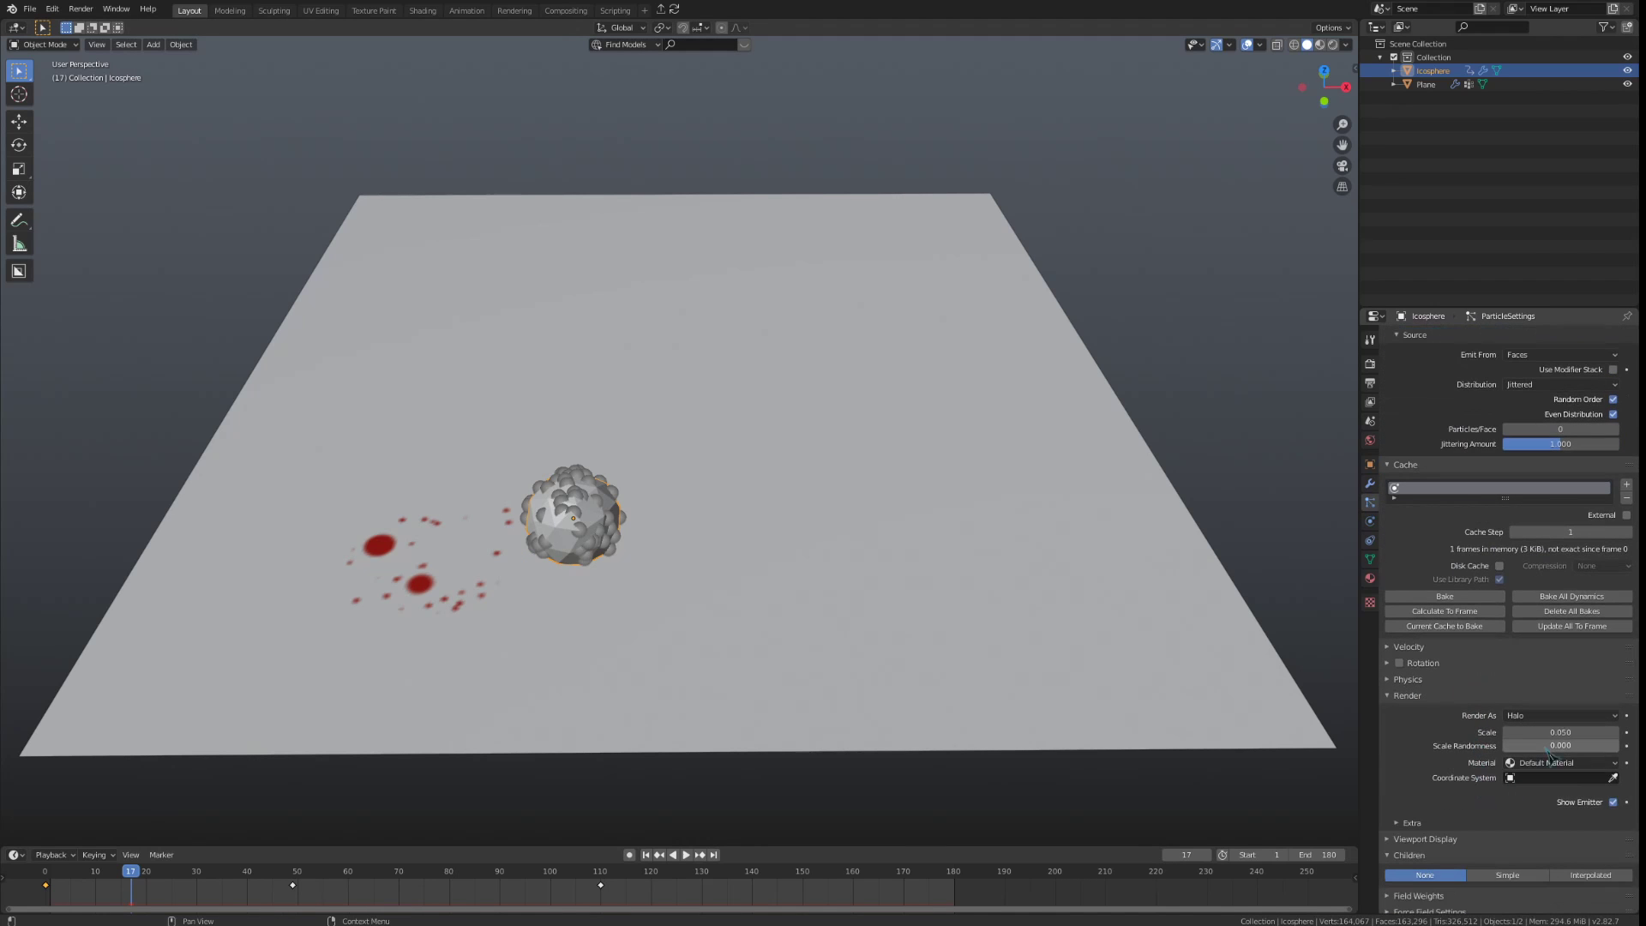
click(1370, 521)
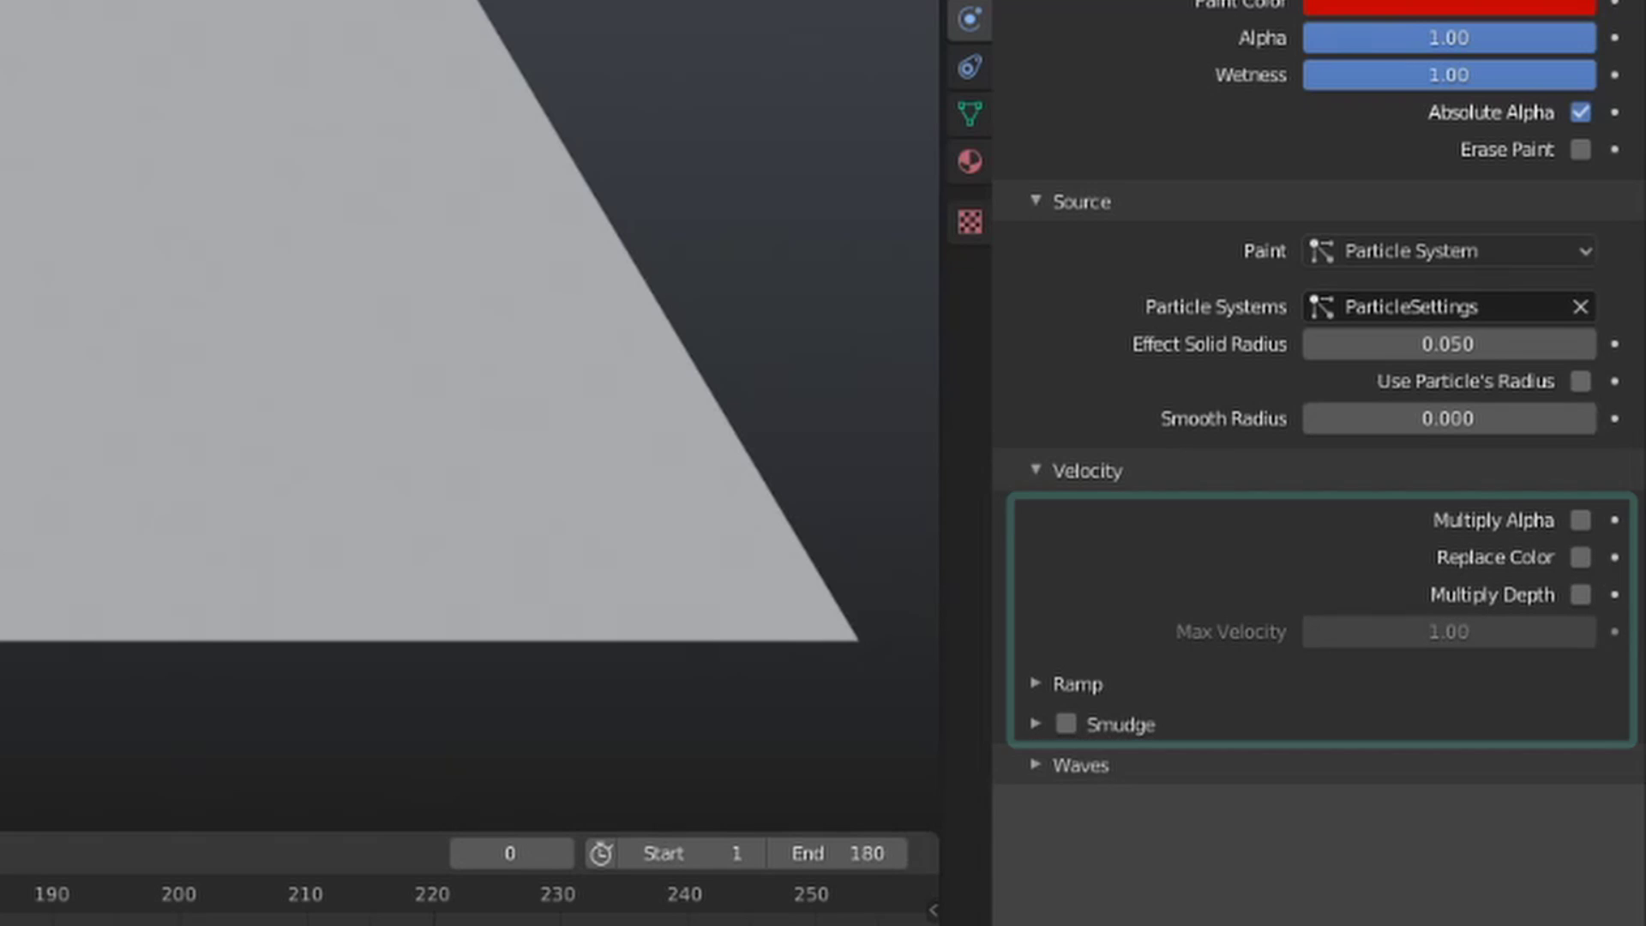
- Toggle Multiply Alpha, Multiply Depth and Replace Color on and off, and expand the velocity Ramp
click(1580, 519)
click(1556, 525)
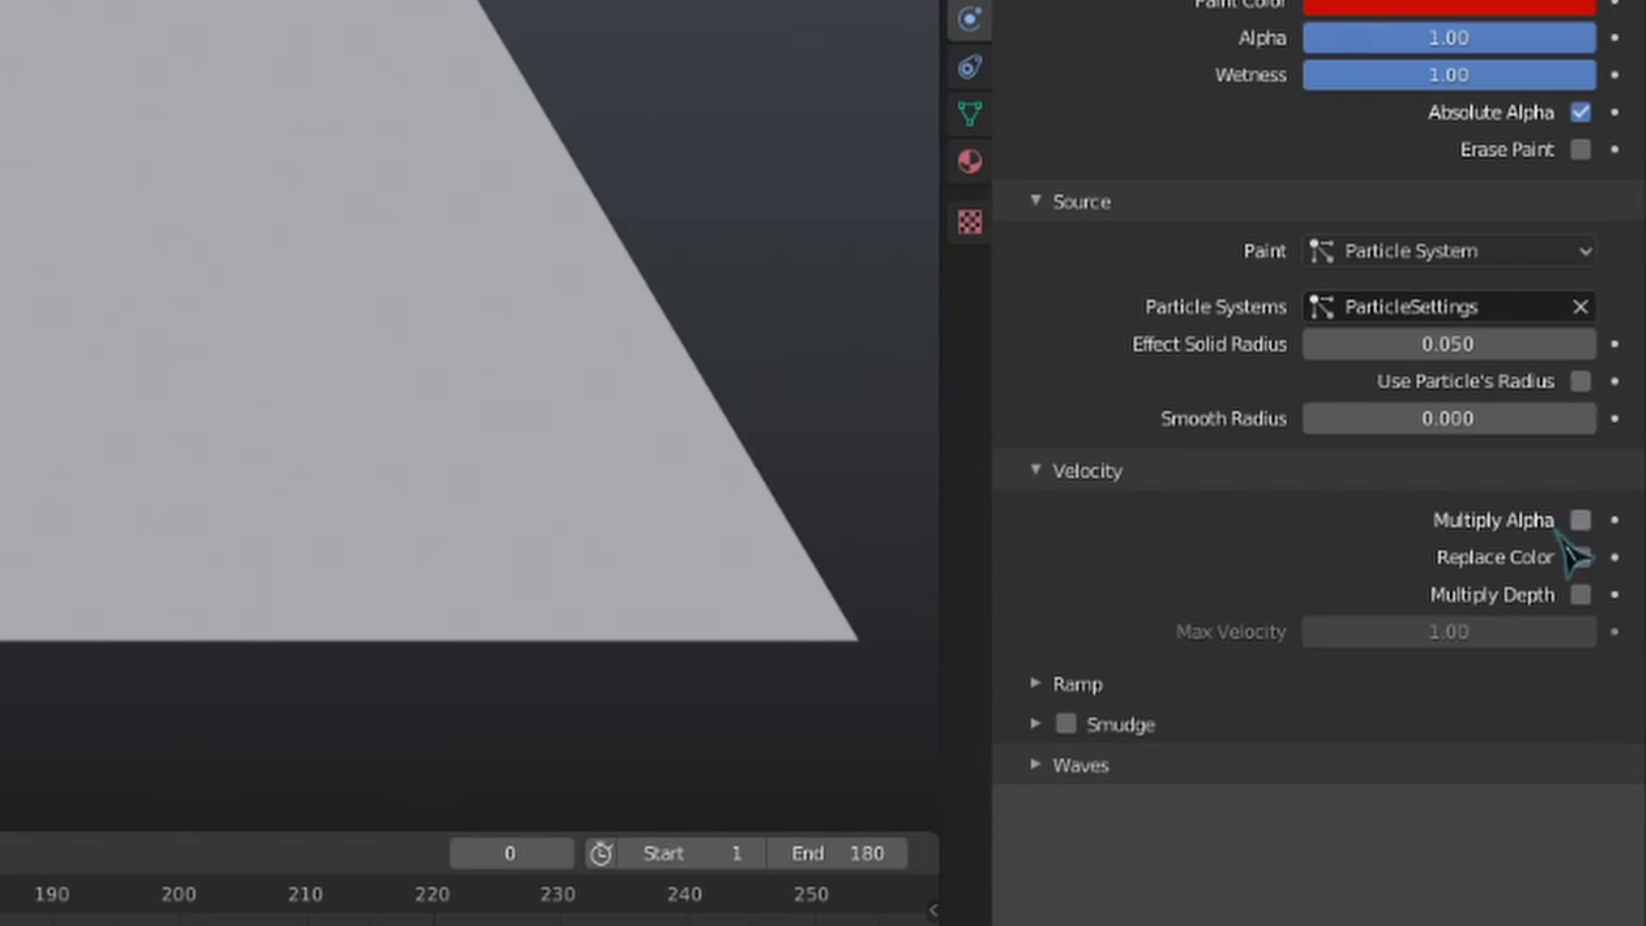
click(1551, 598)
click(1551, 600)
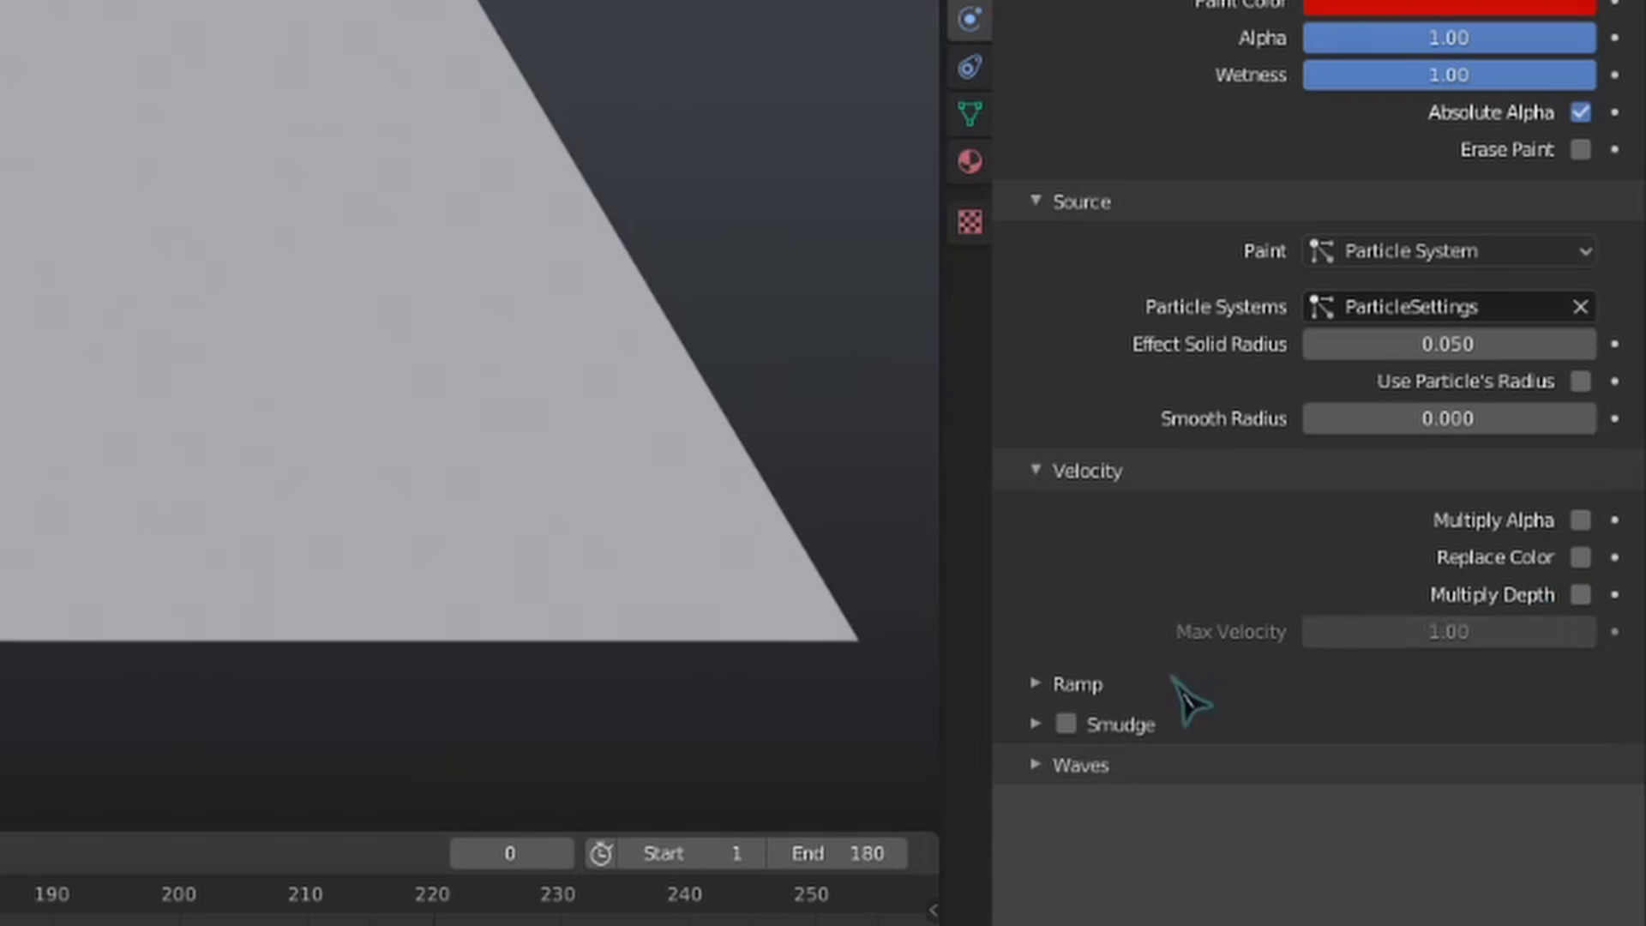
click(1133, 682)
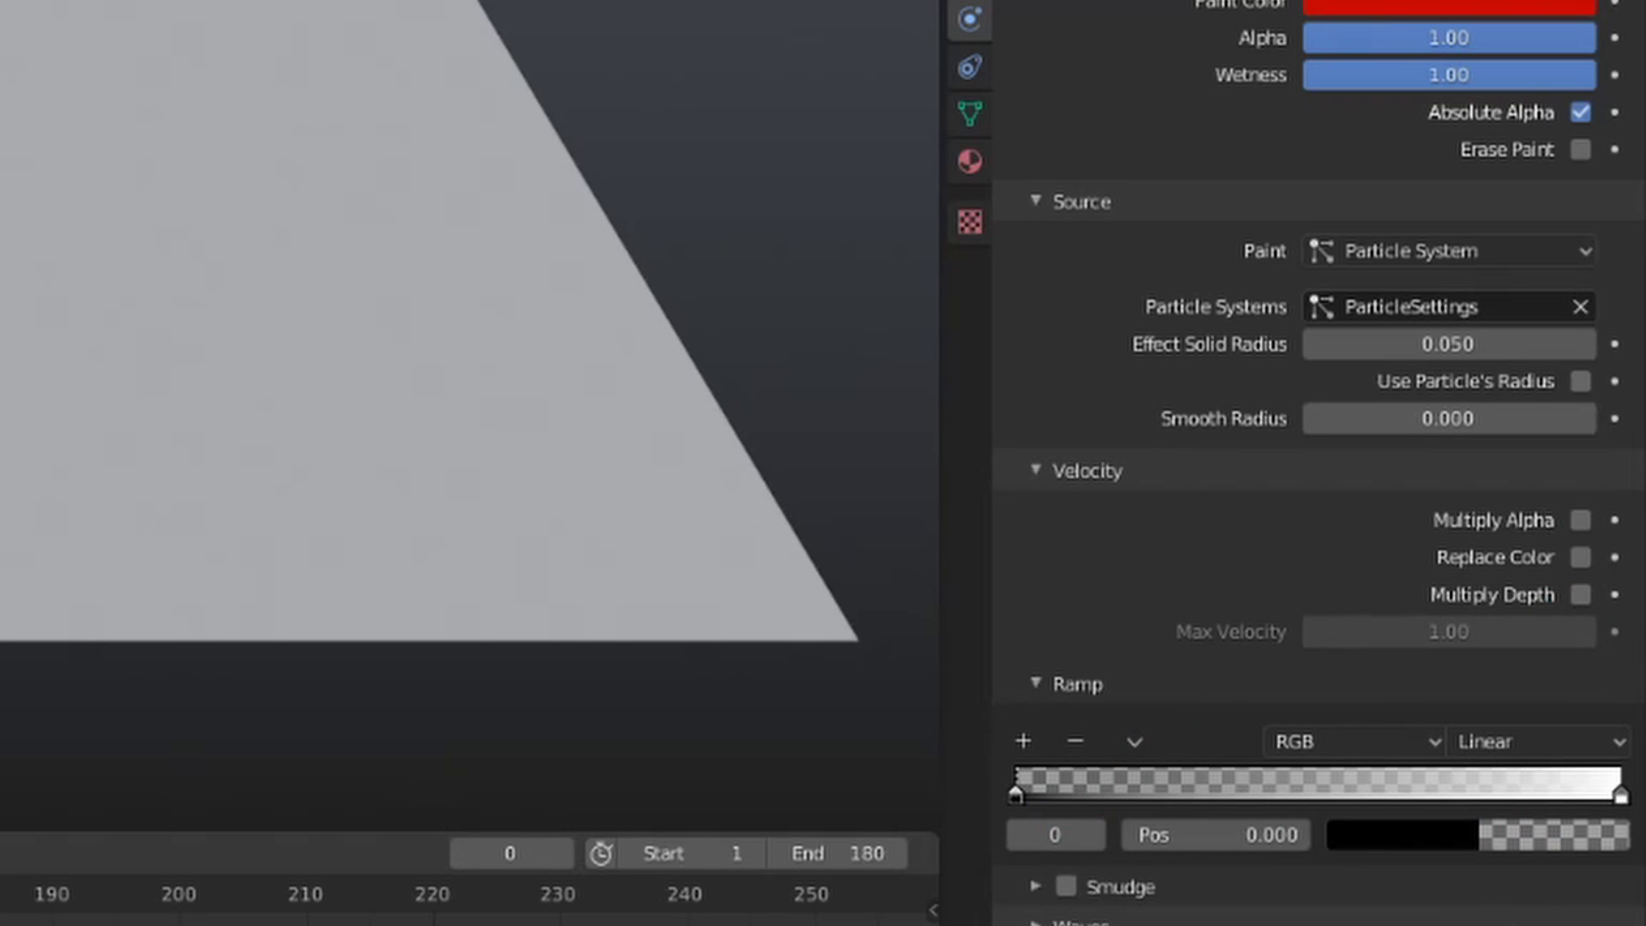
click(1582, 559)
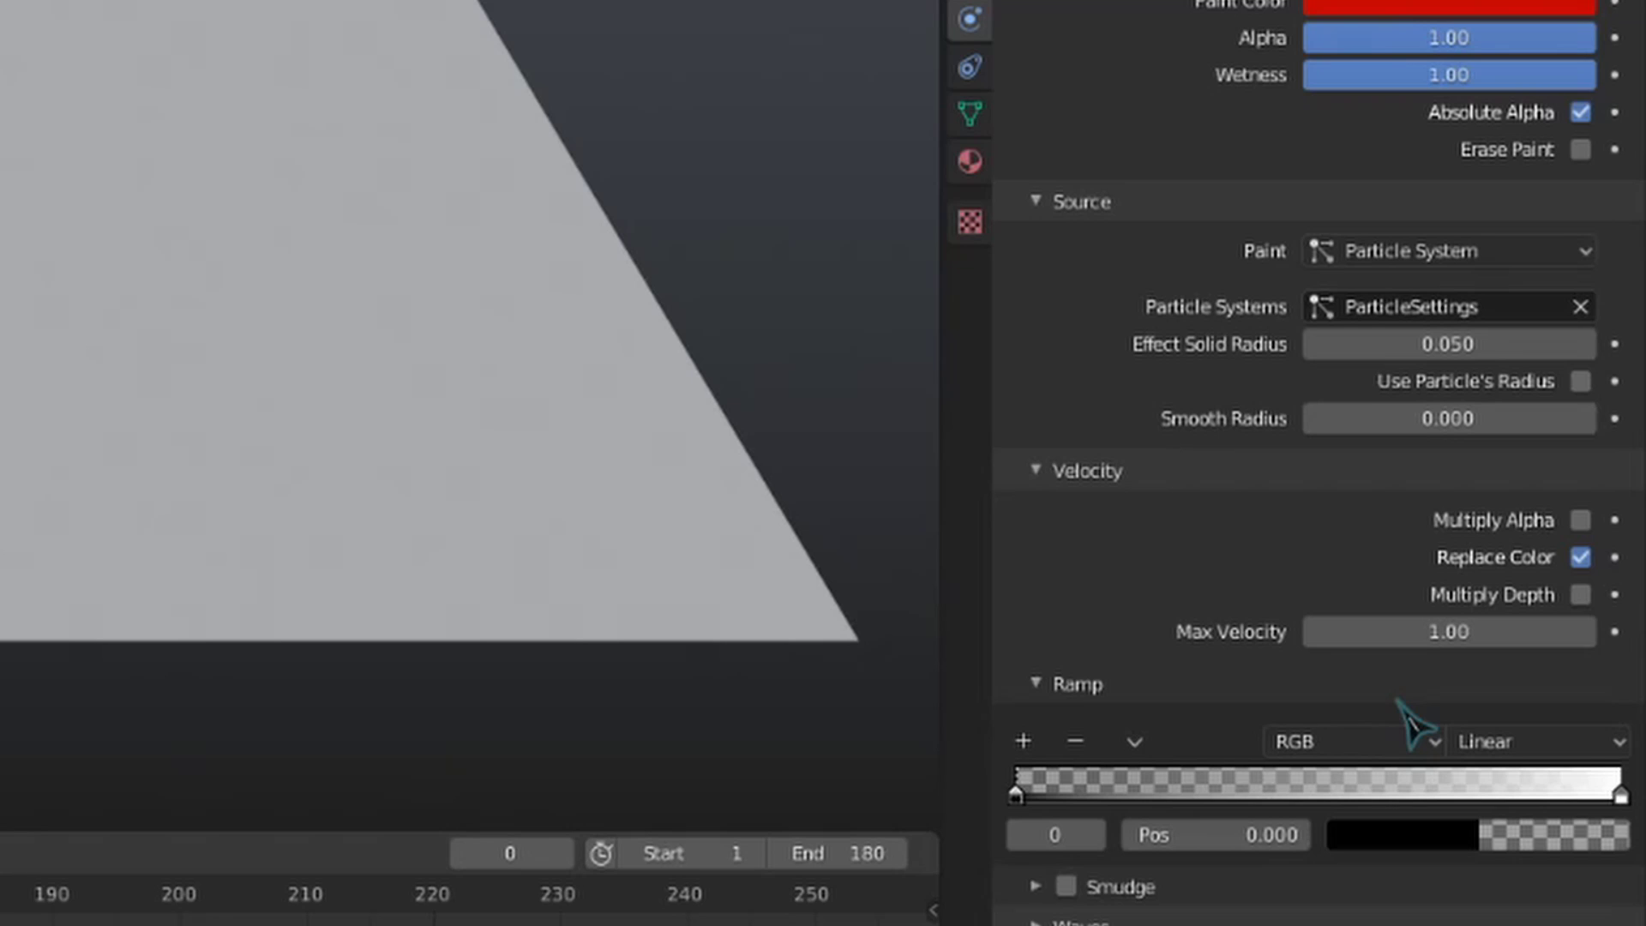
click(1584, 559)
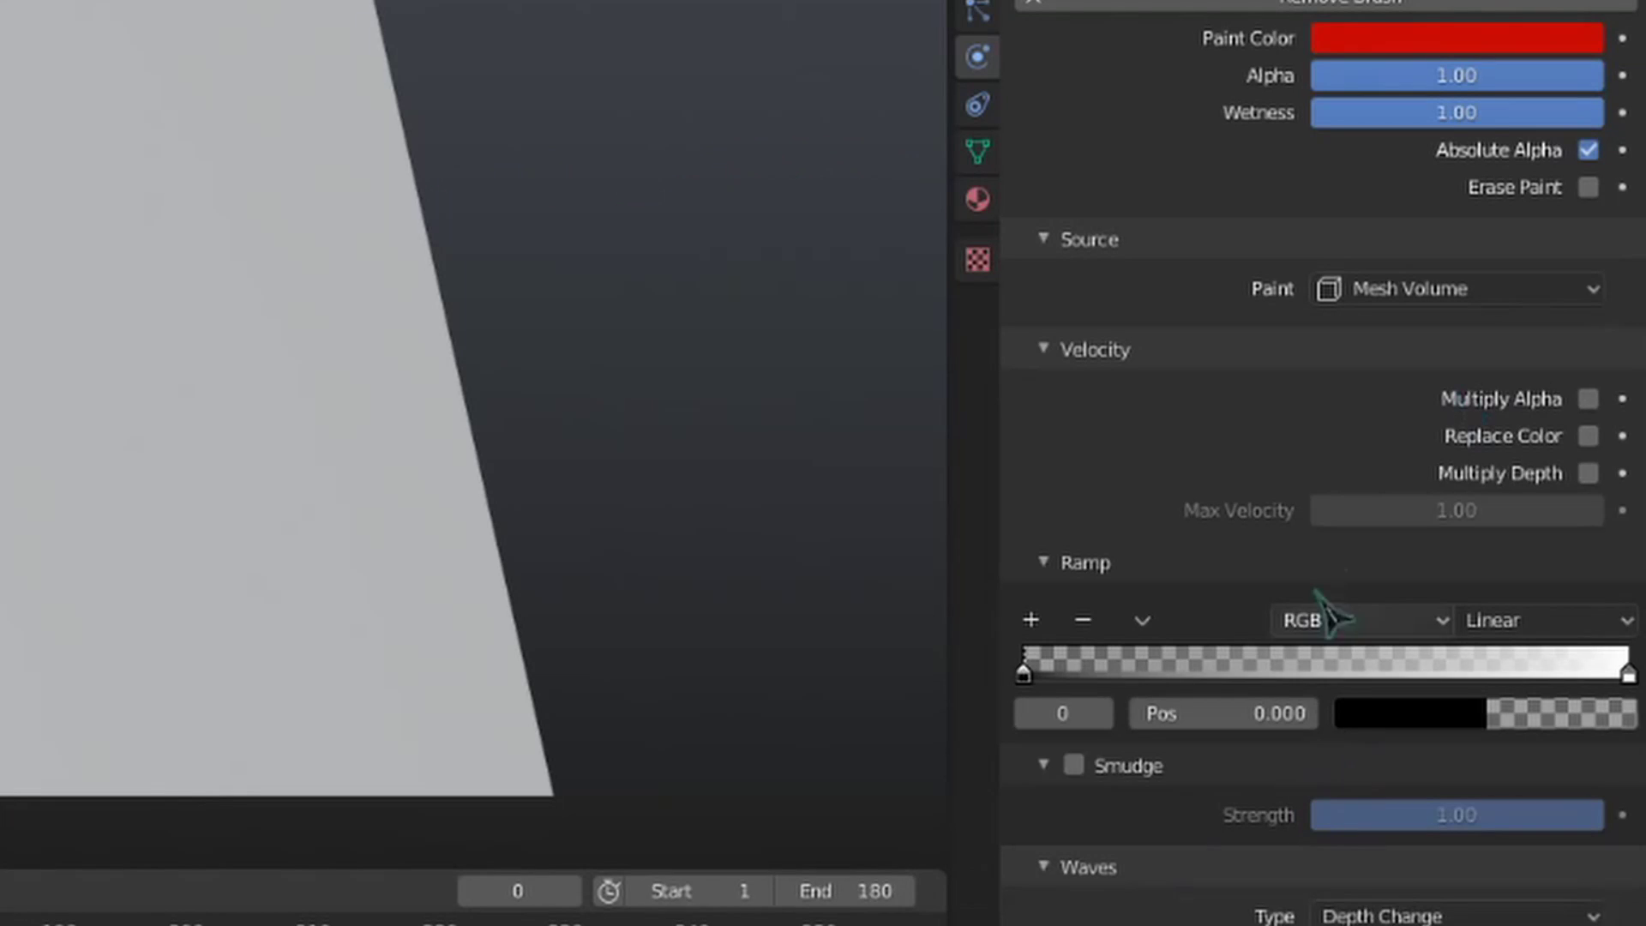
- Collapse Velocity and Source, compare Depth Change waves, then try the Obstacle wave type
click(1117, 353)
click(1082, 253)
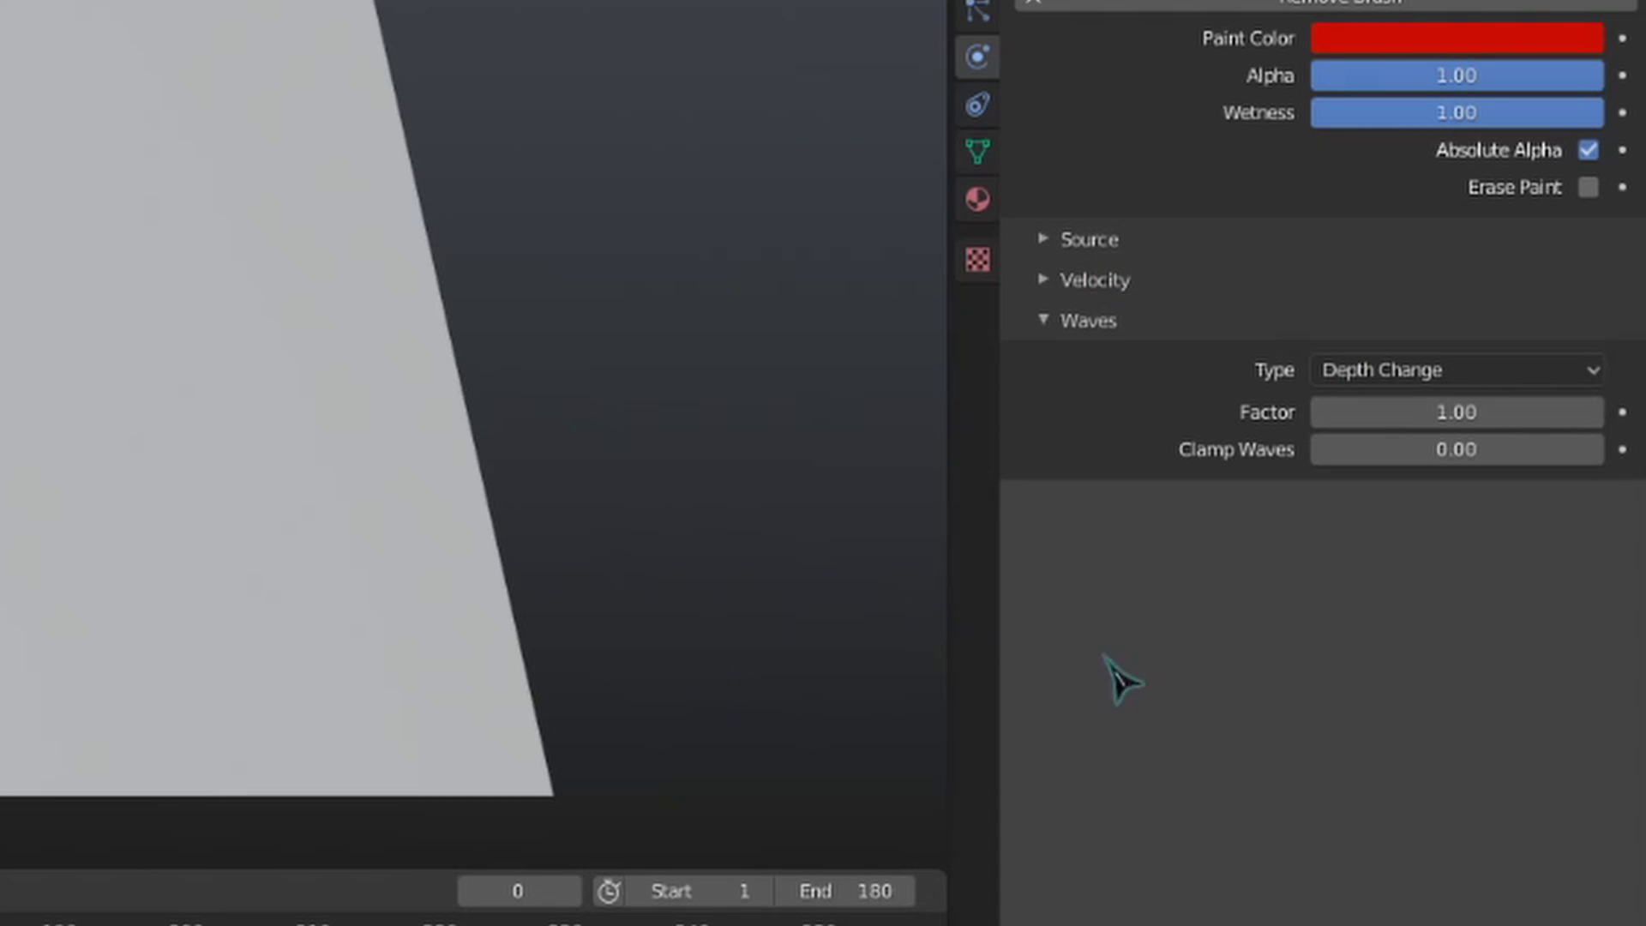
click(1511, 371)
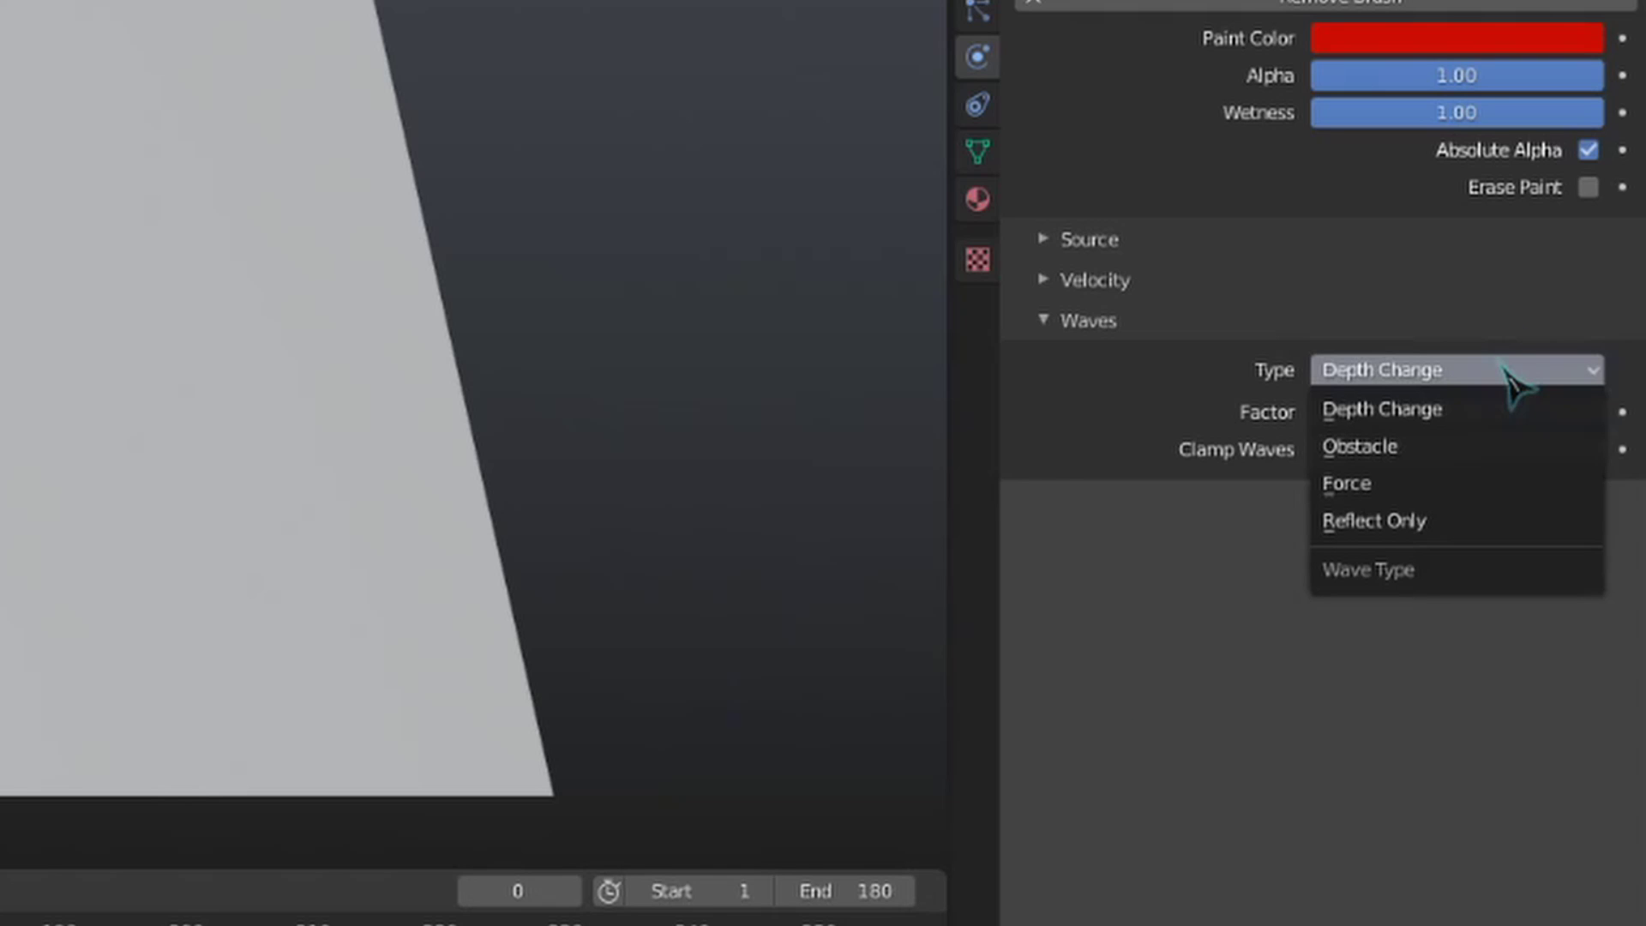
click(1510, 412)
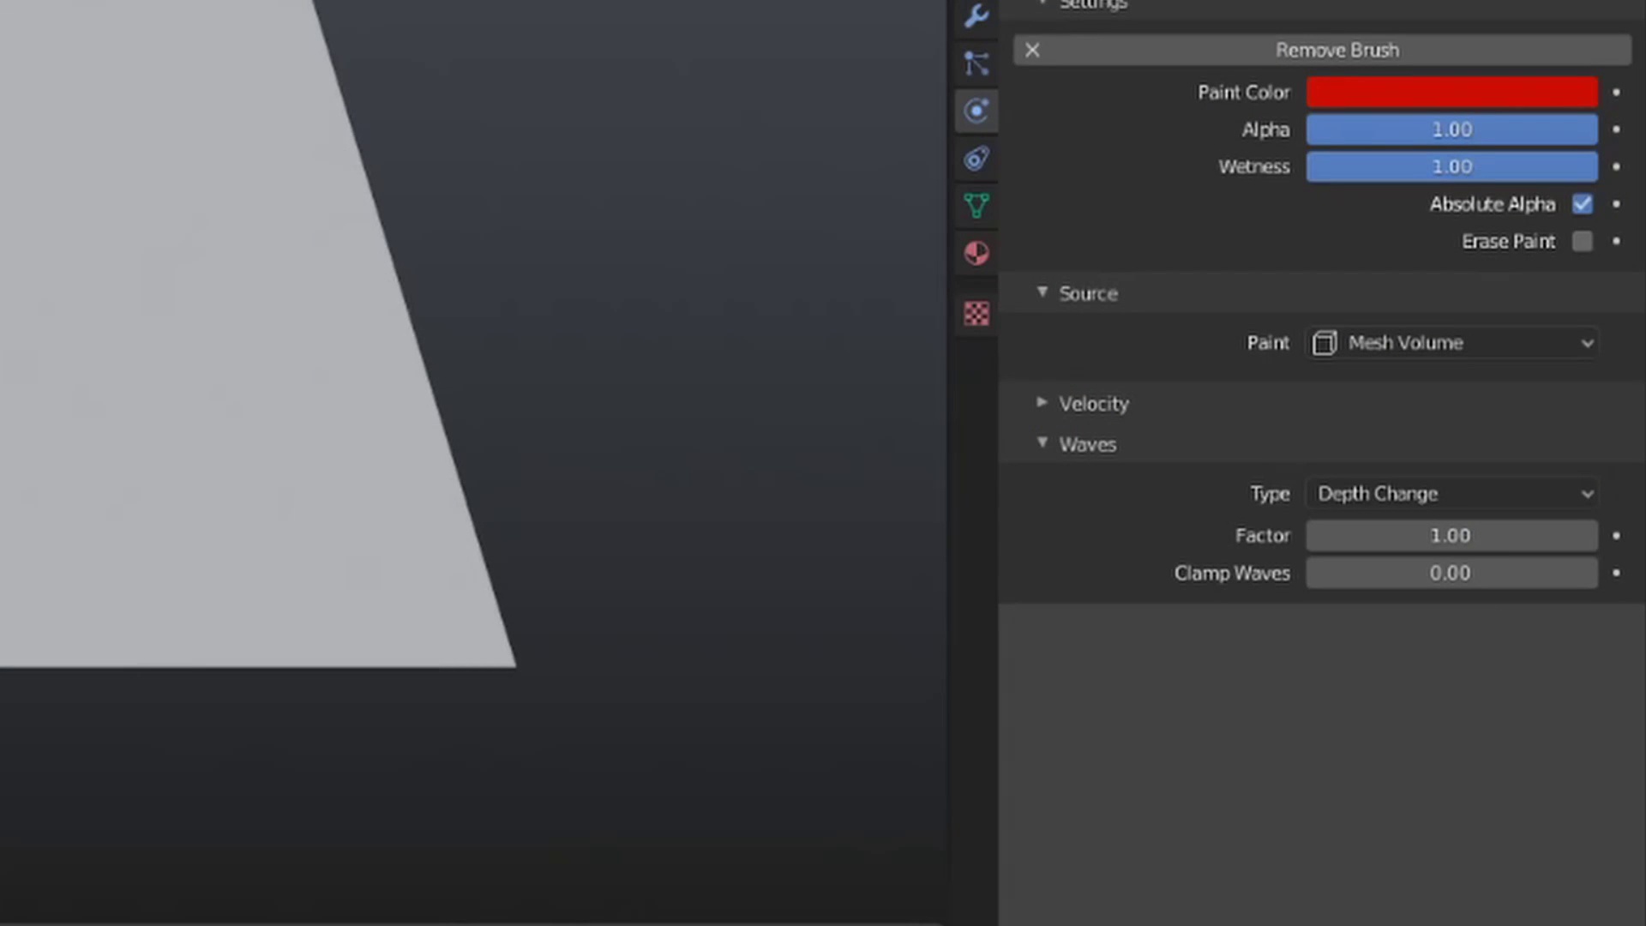
click(1431, 494)
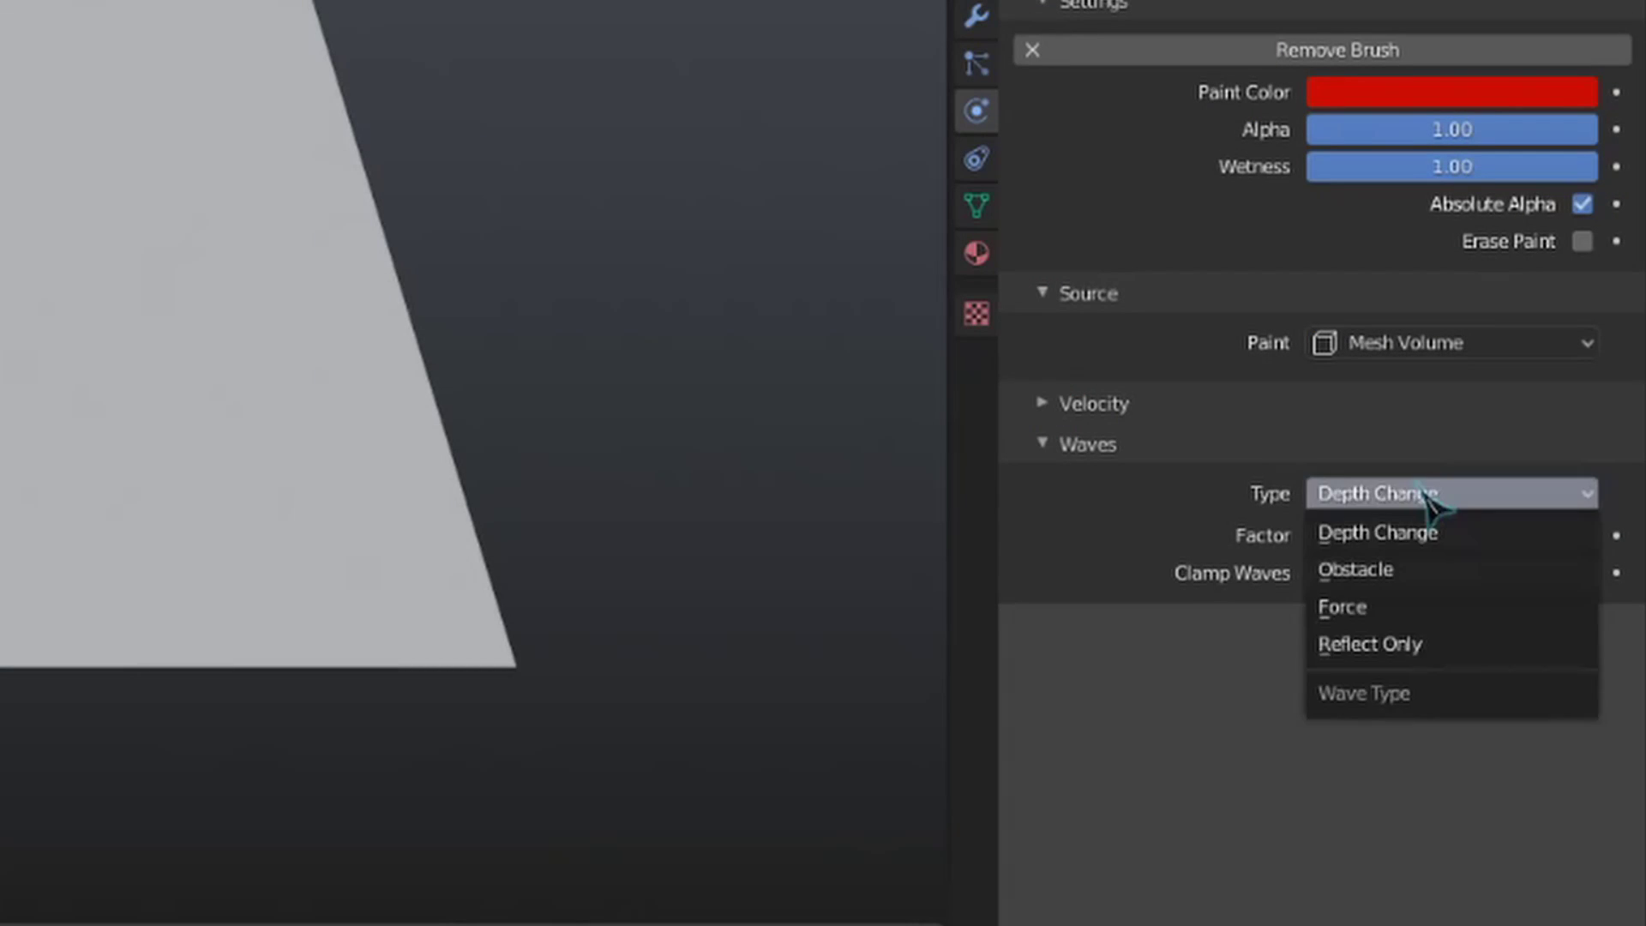
click(1423, 567)
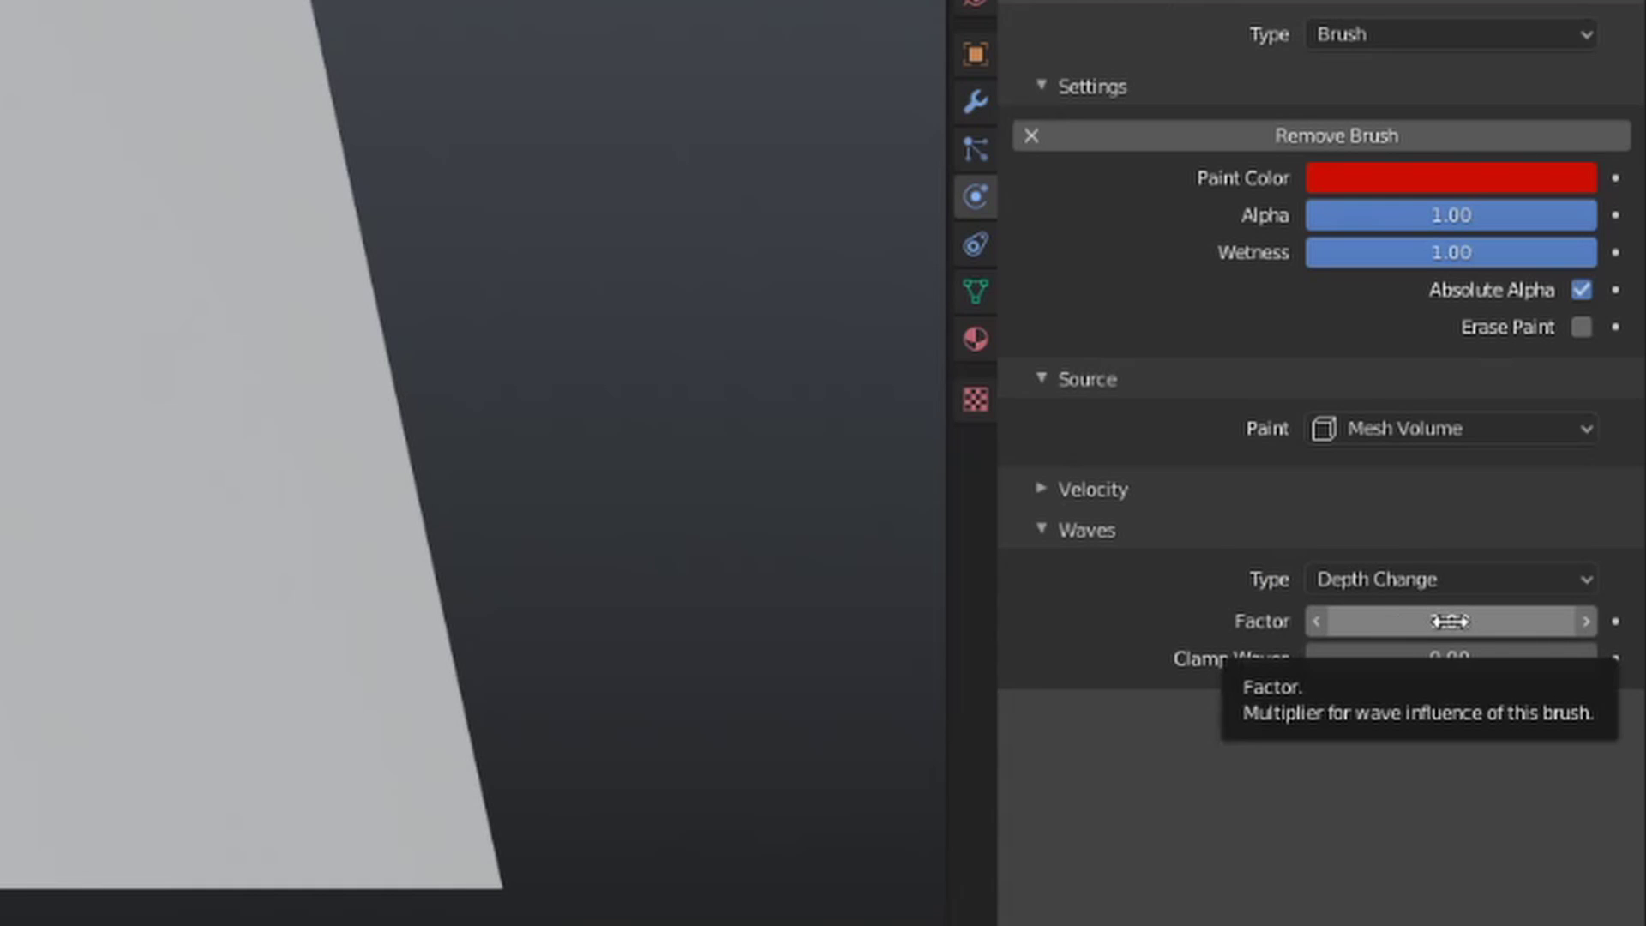
- Try wave Factor values of -1 and then -2.00
drag(1386, 628, 1386, 627)
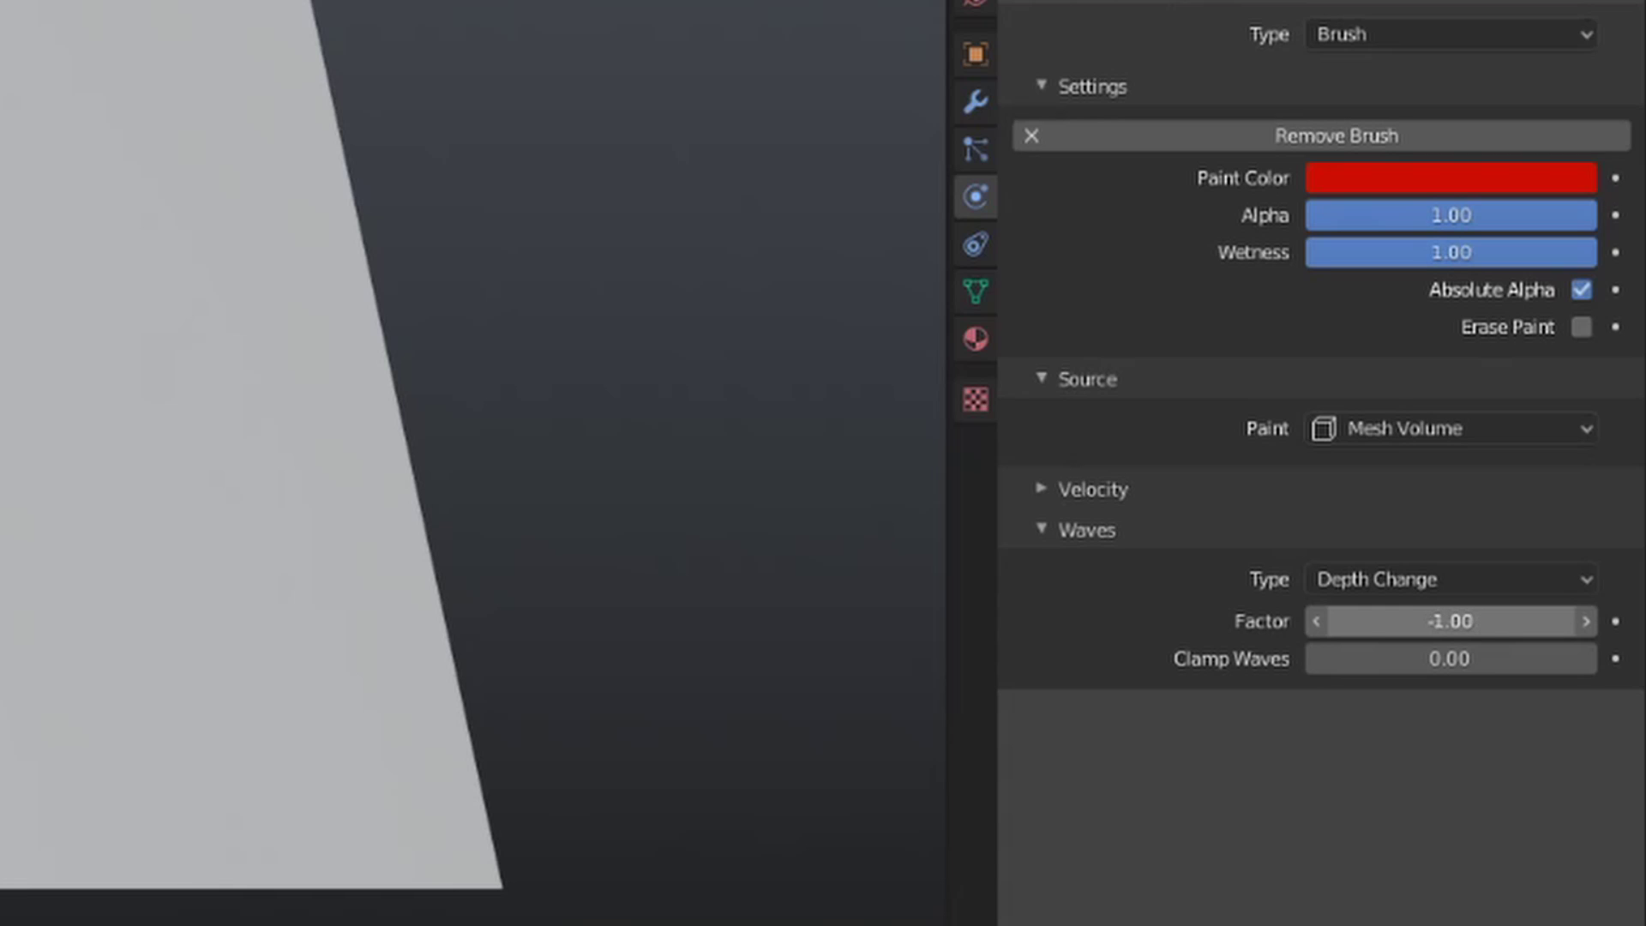
text(2)
key(Return)
click(1455, 618)
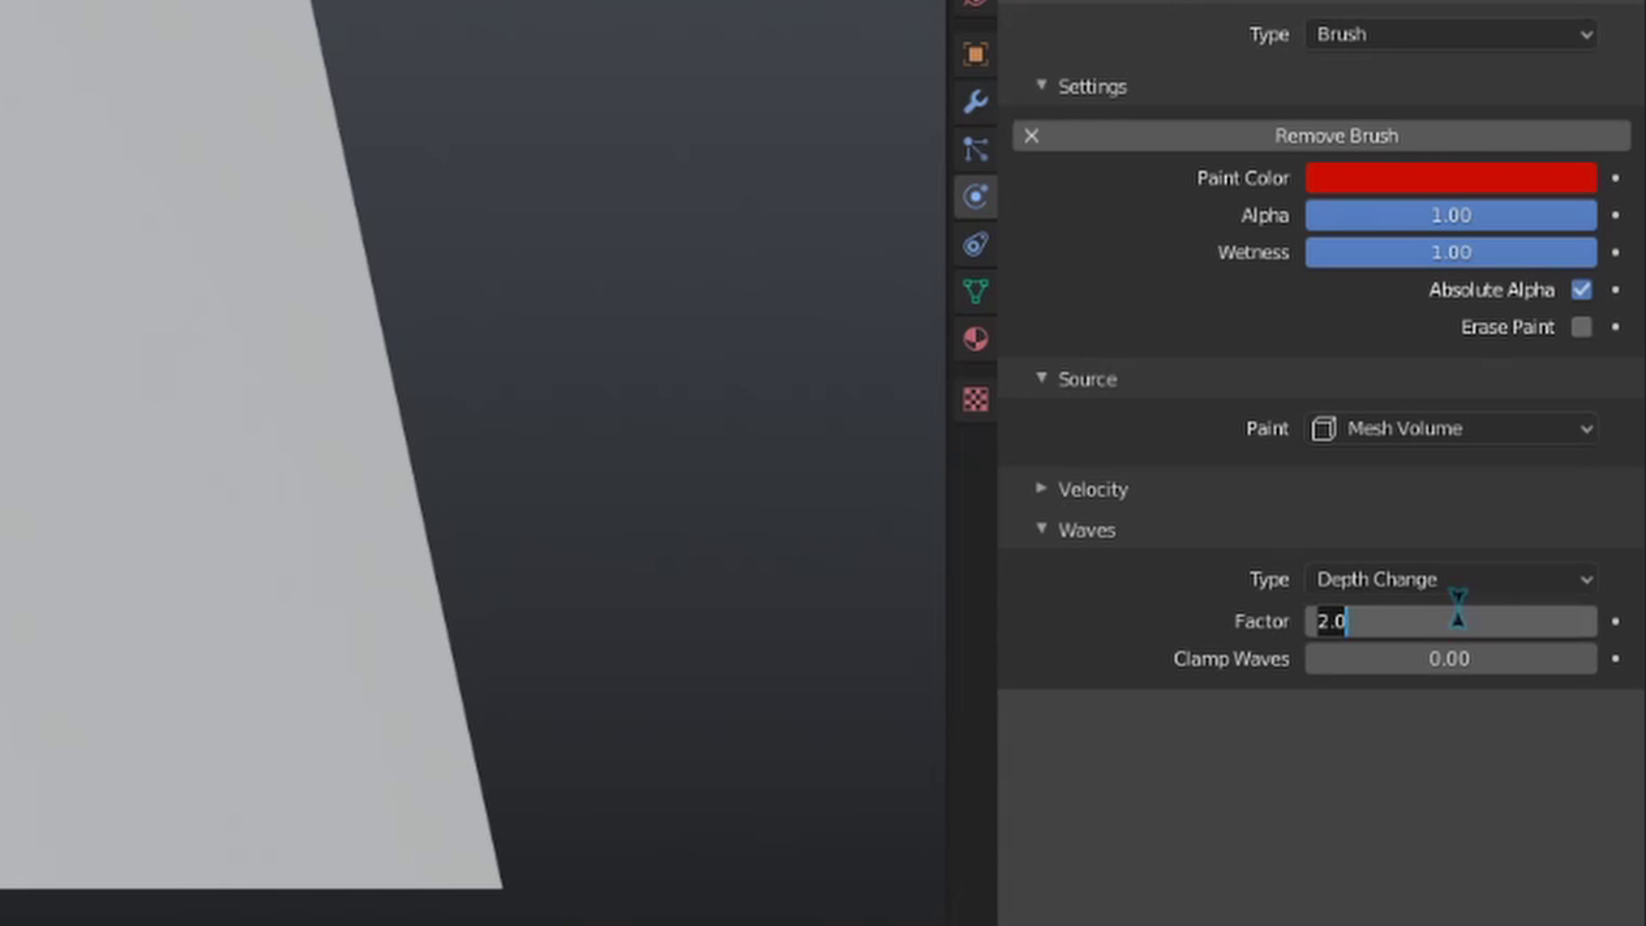
text(-)
key(Return)
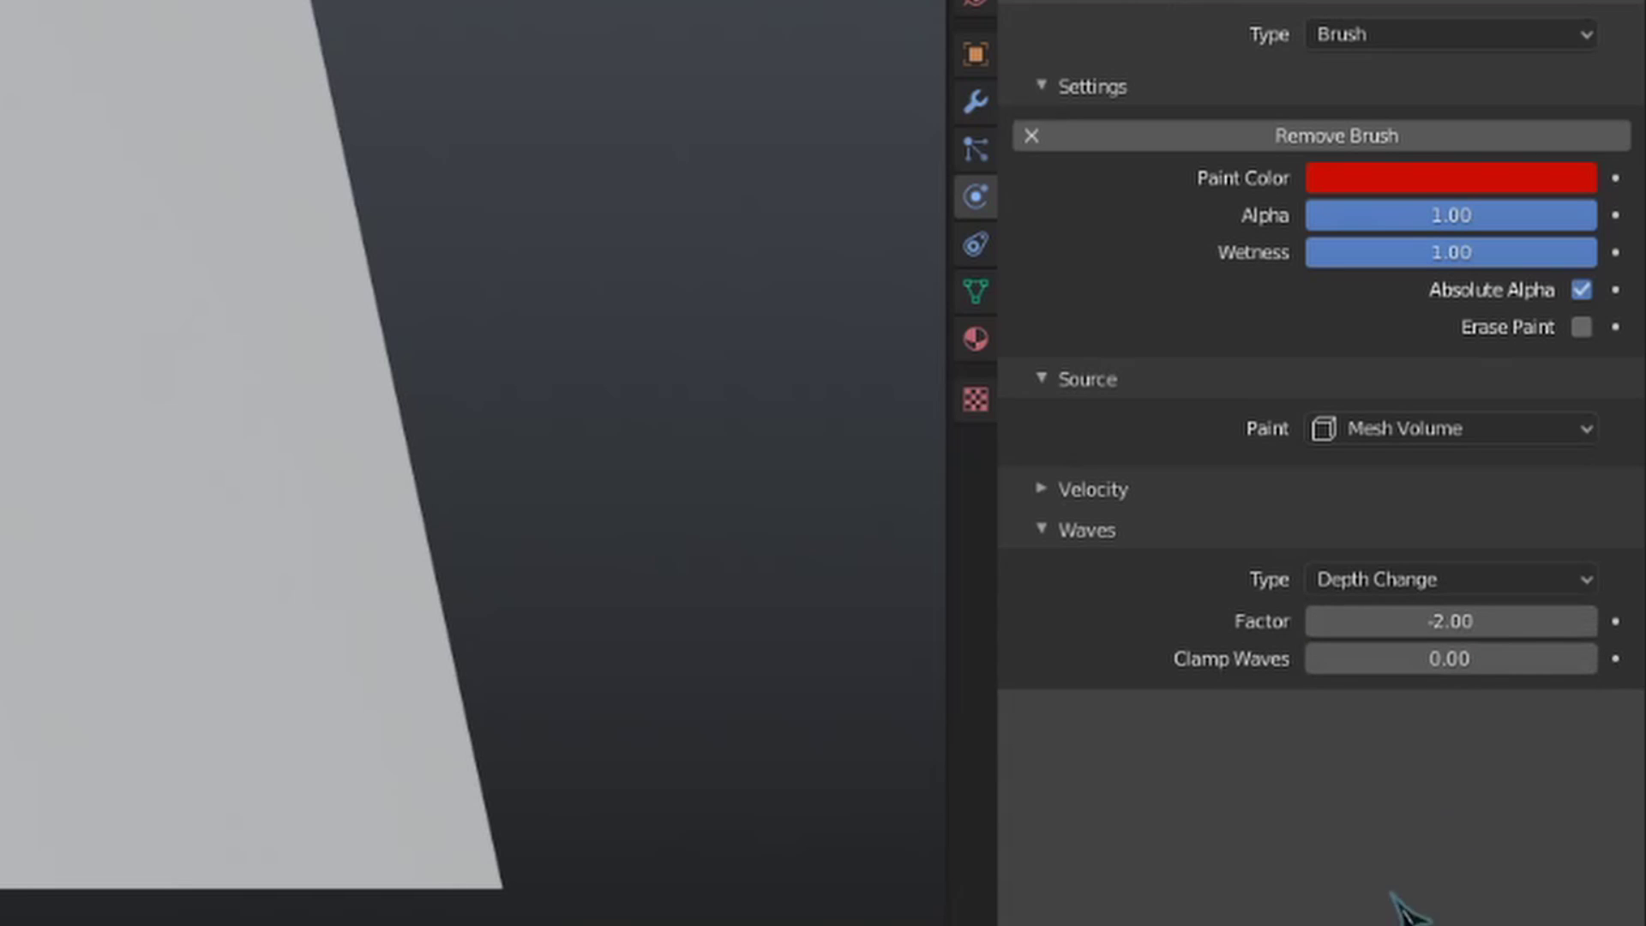
- Set Clamp Waves to 0, then 0.6, and fine-tune the clamp value
drag(1393, 656, 1392, 657)
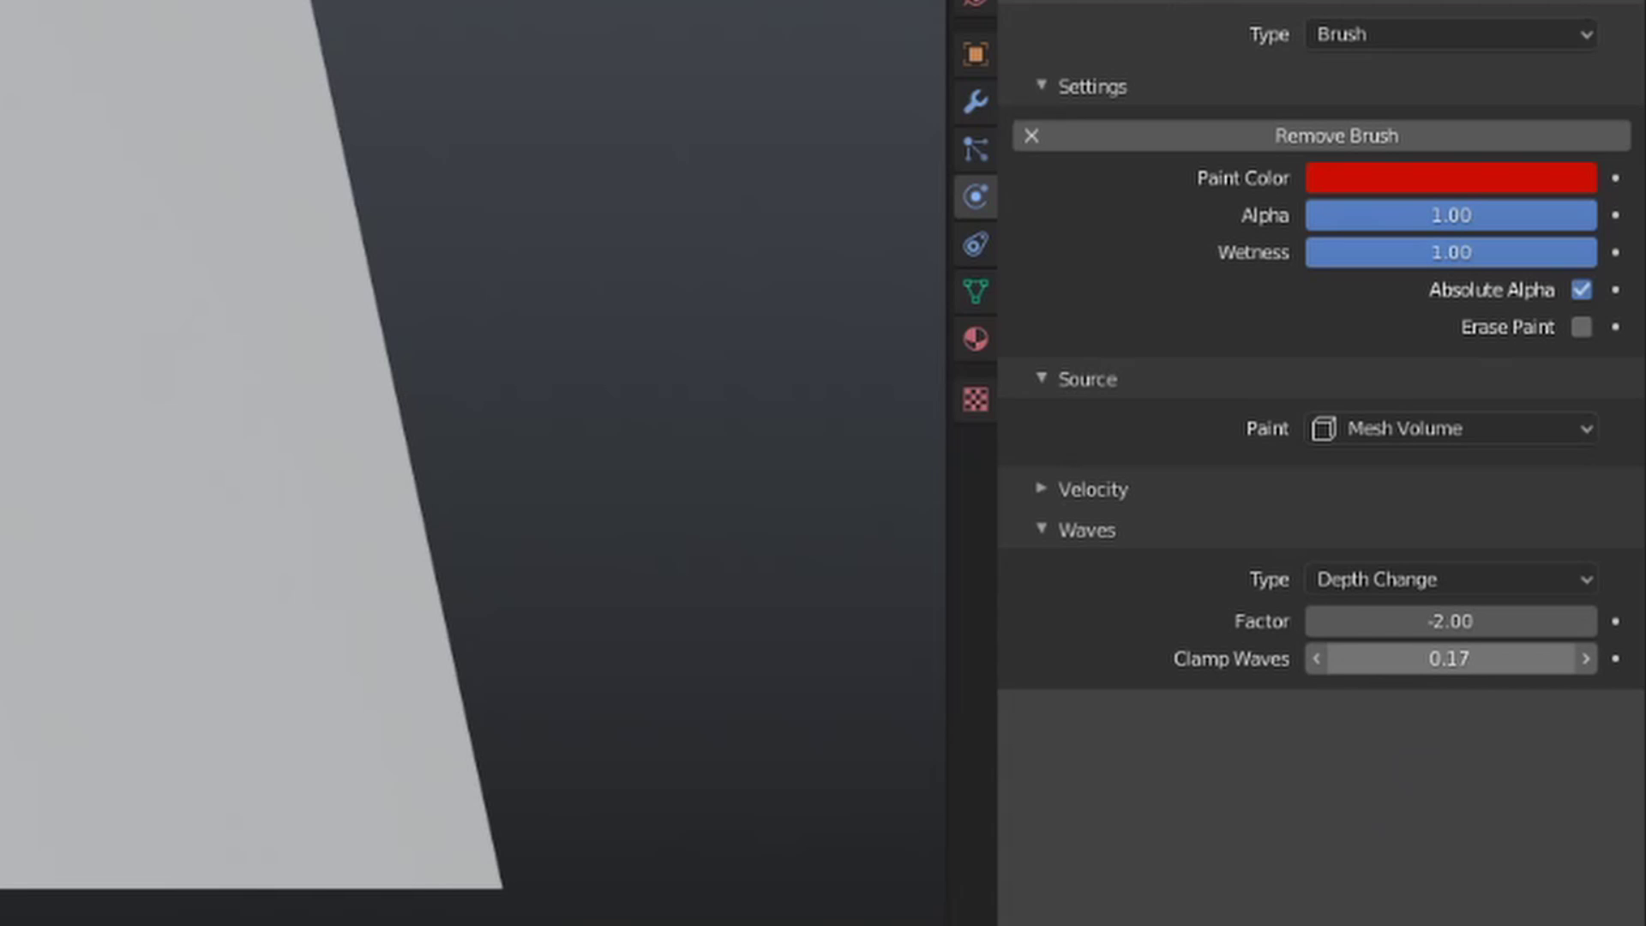
click(1392, 658)
text(0)
key(Return)
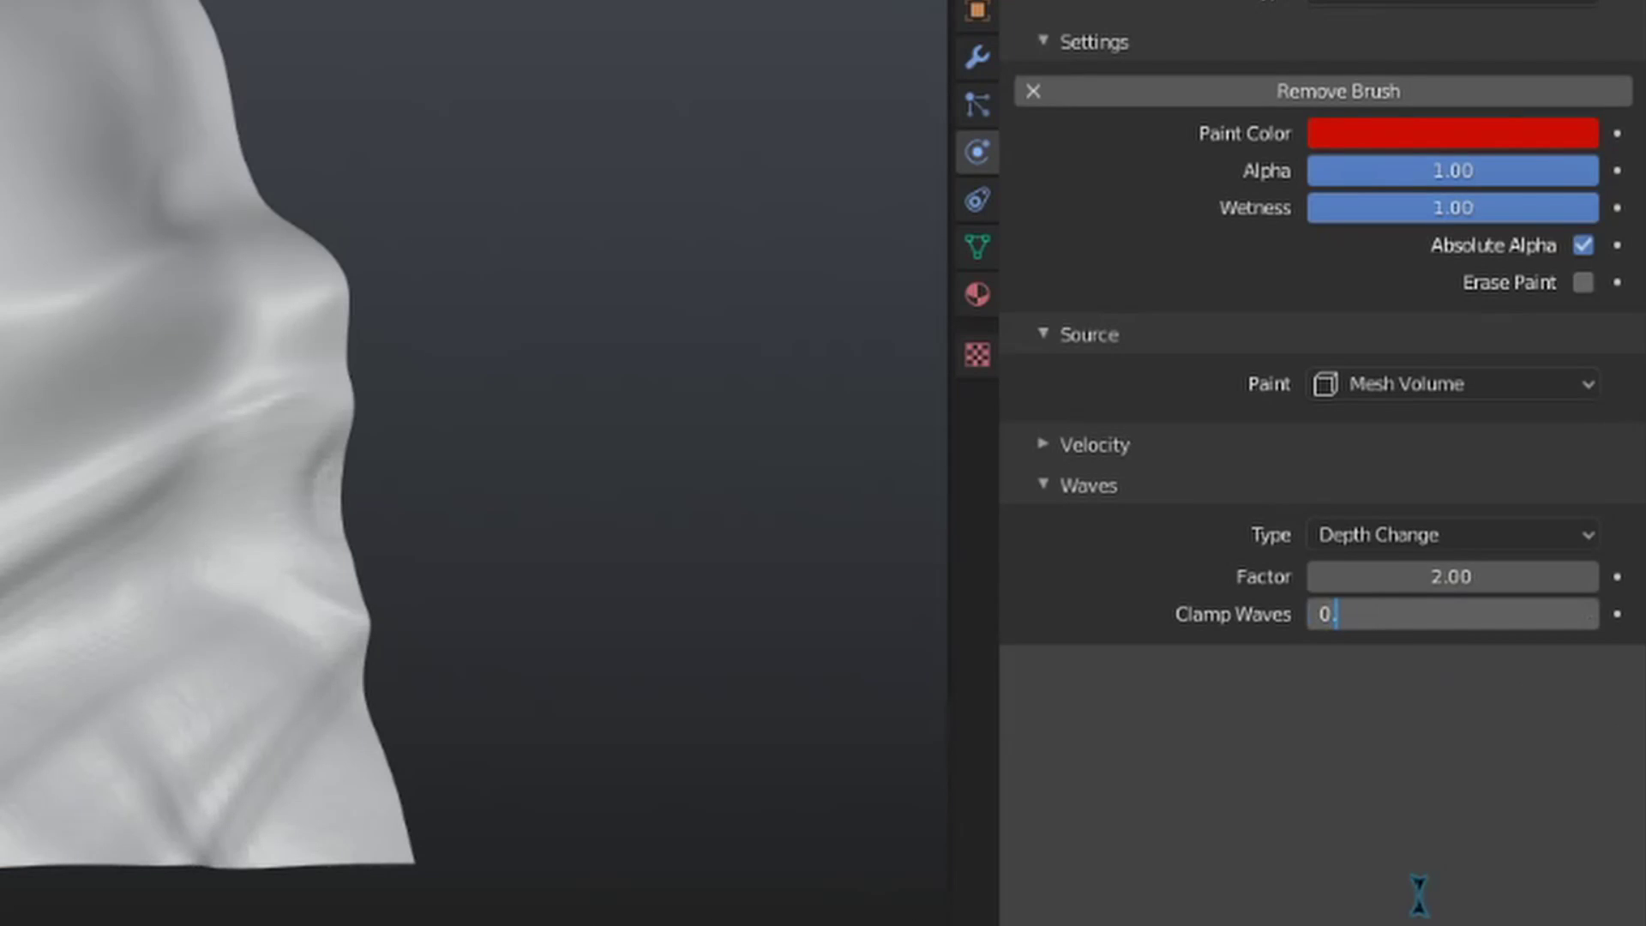
key(Return)
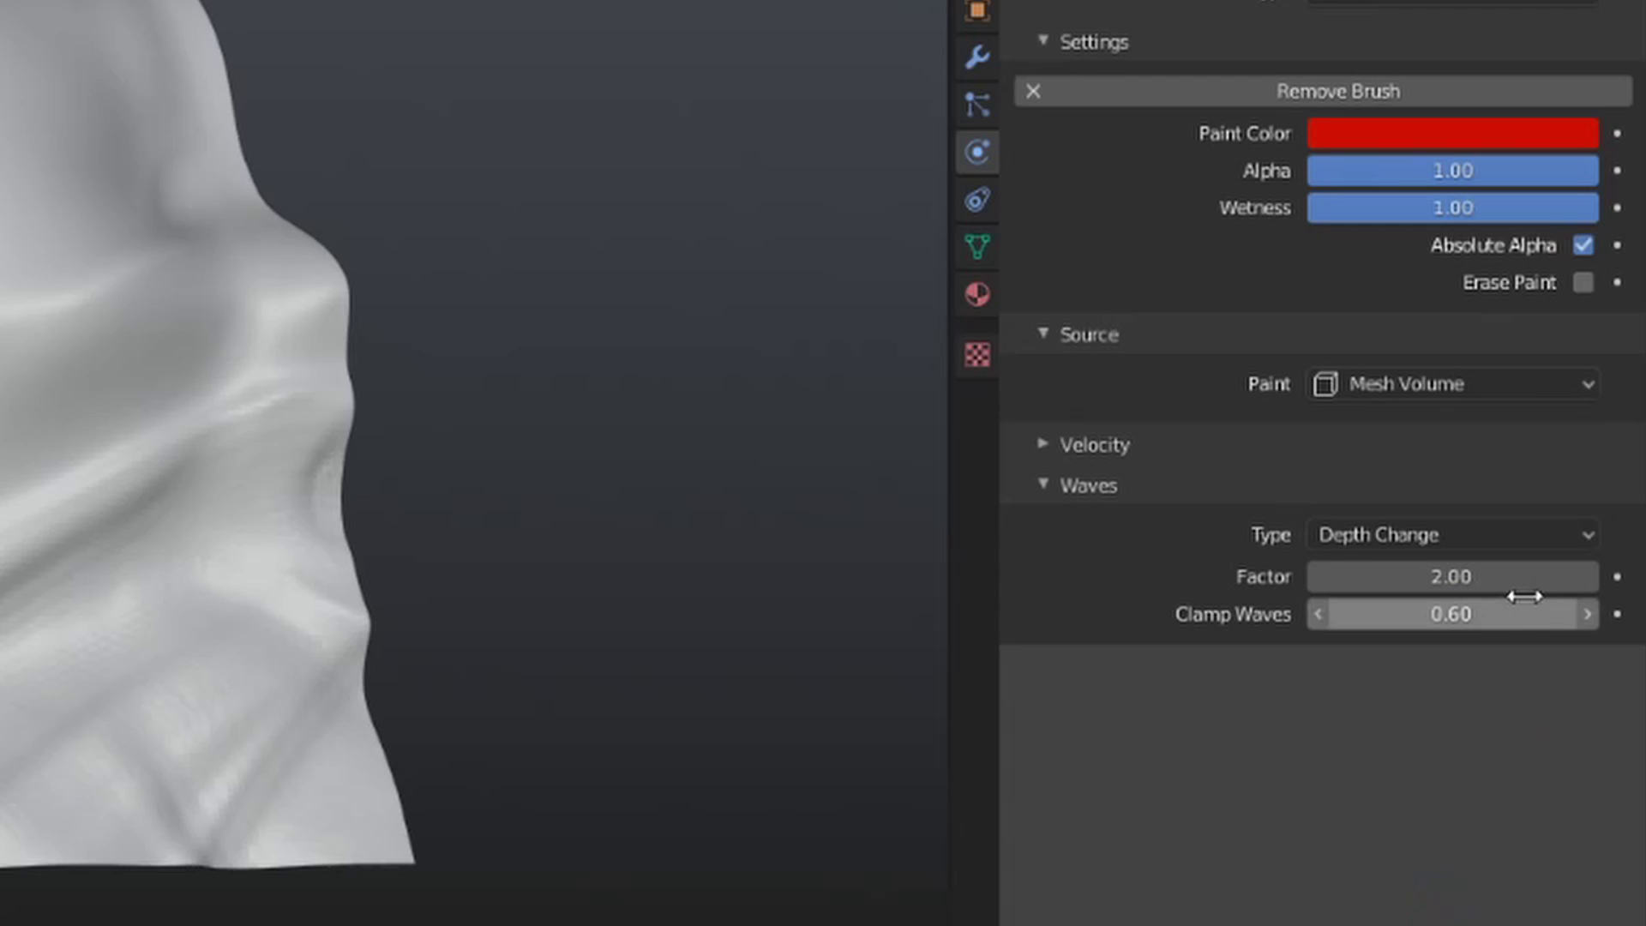
drag(1506, 614, 1483, 614)
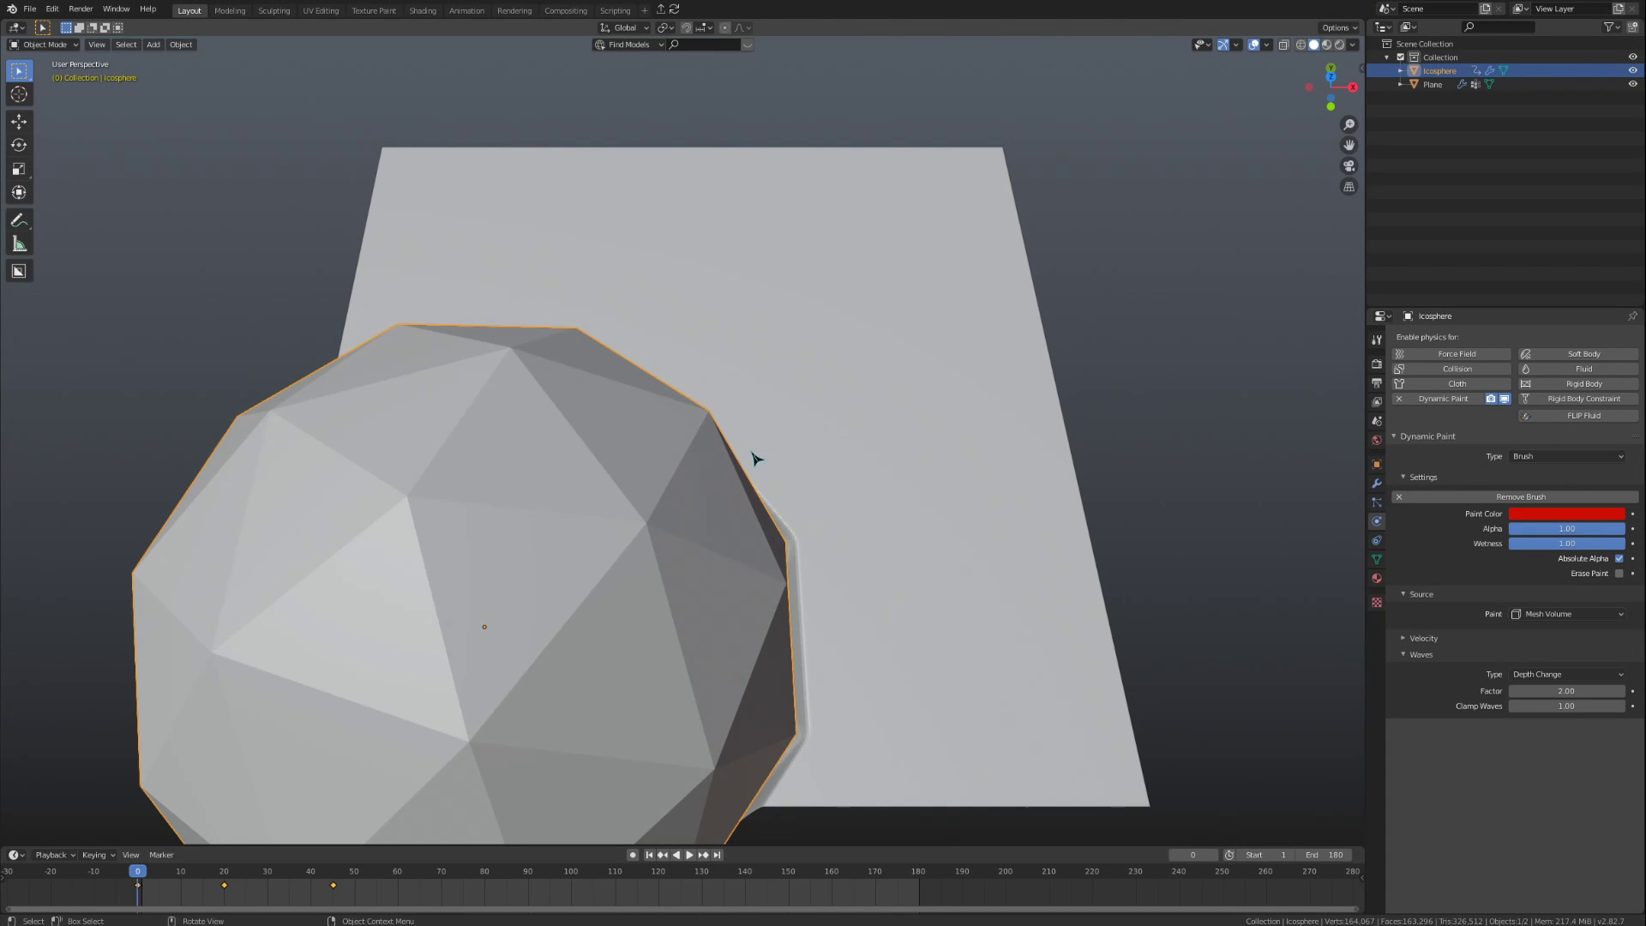
- Select the plane and bake its Dynamic Paint wave canvas from the Cache panel
click(815, 444)
scroll(1466, 717, down, 2)
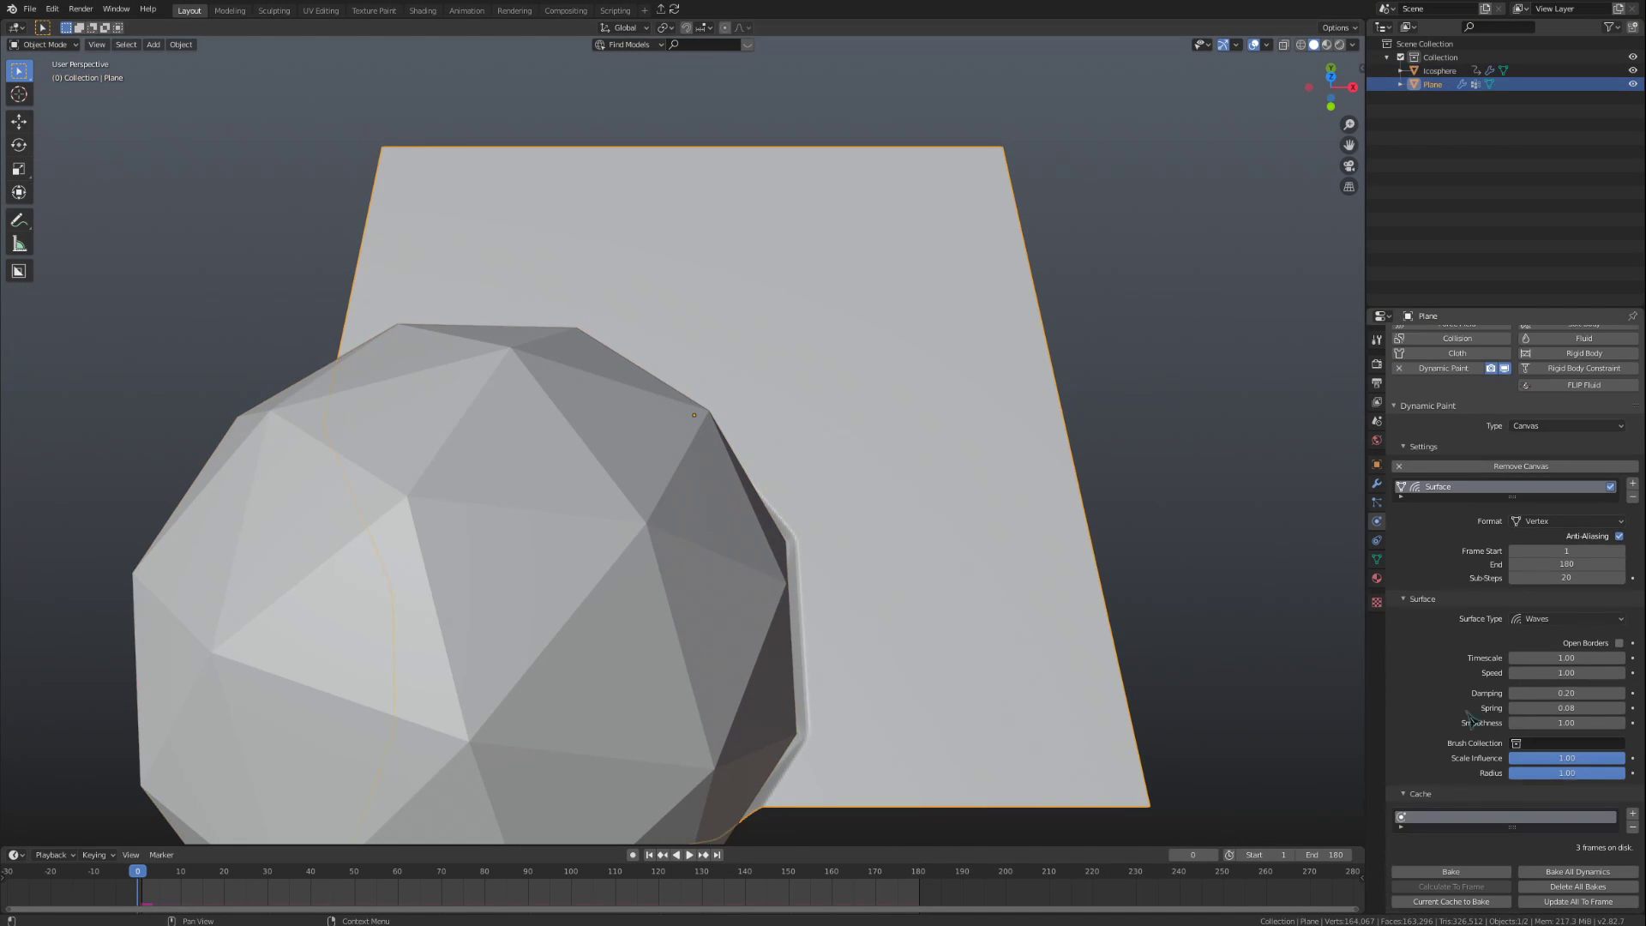
click(1477, 878)
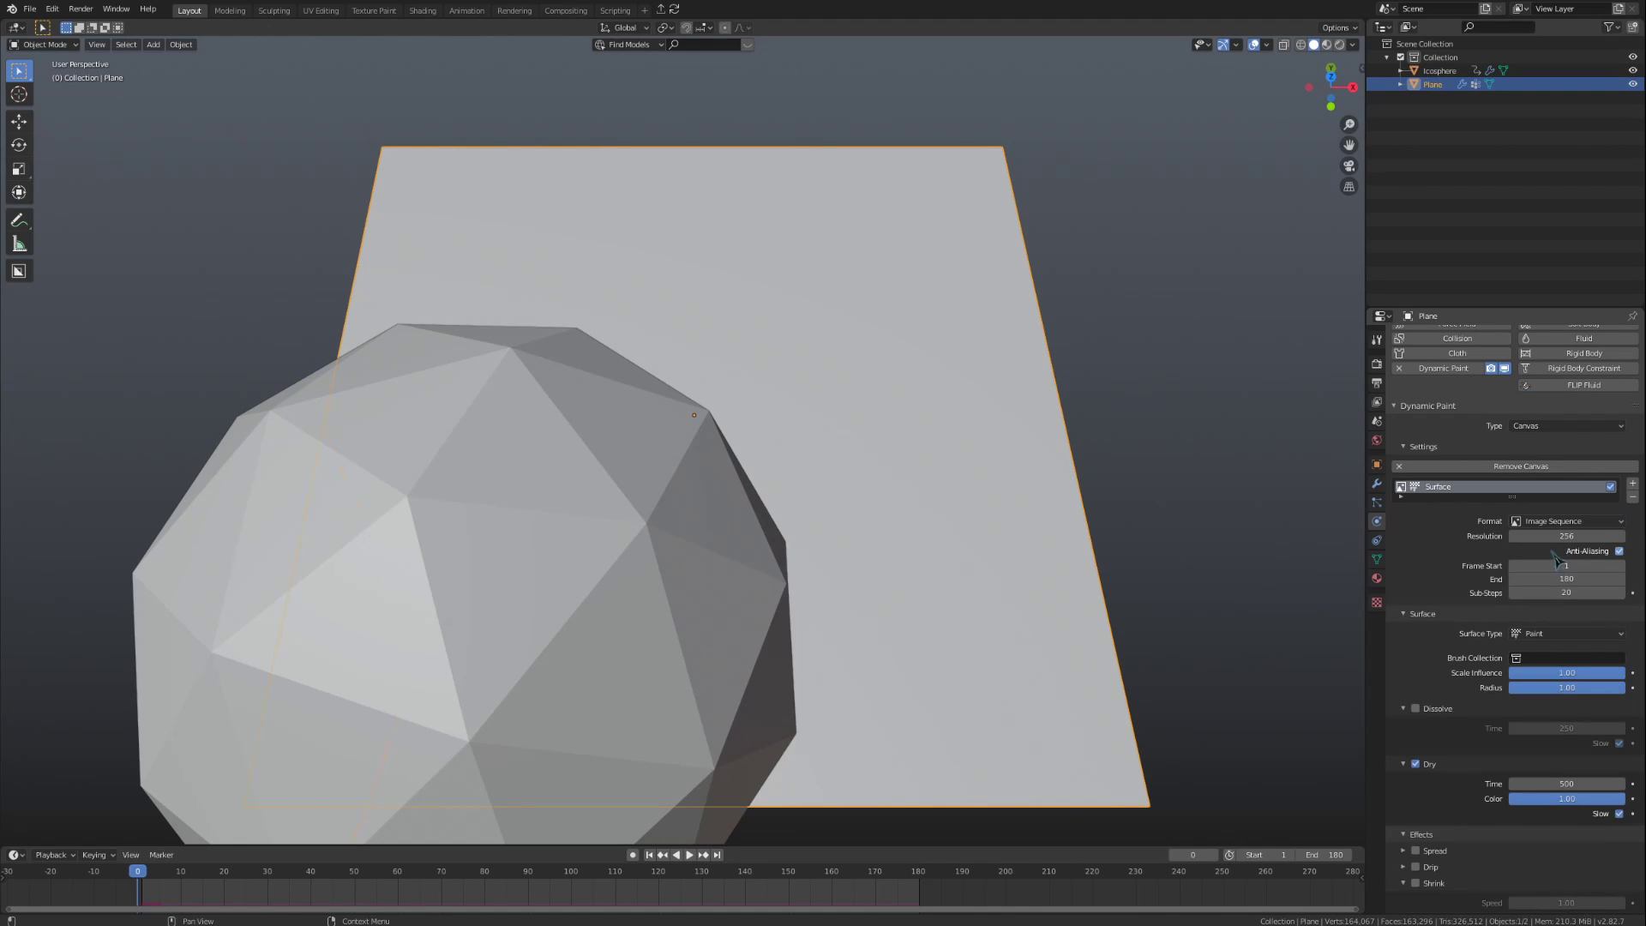
scroll(1556, 559, down, 3)
scroll(1525, 699, down, 2)
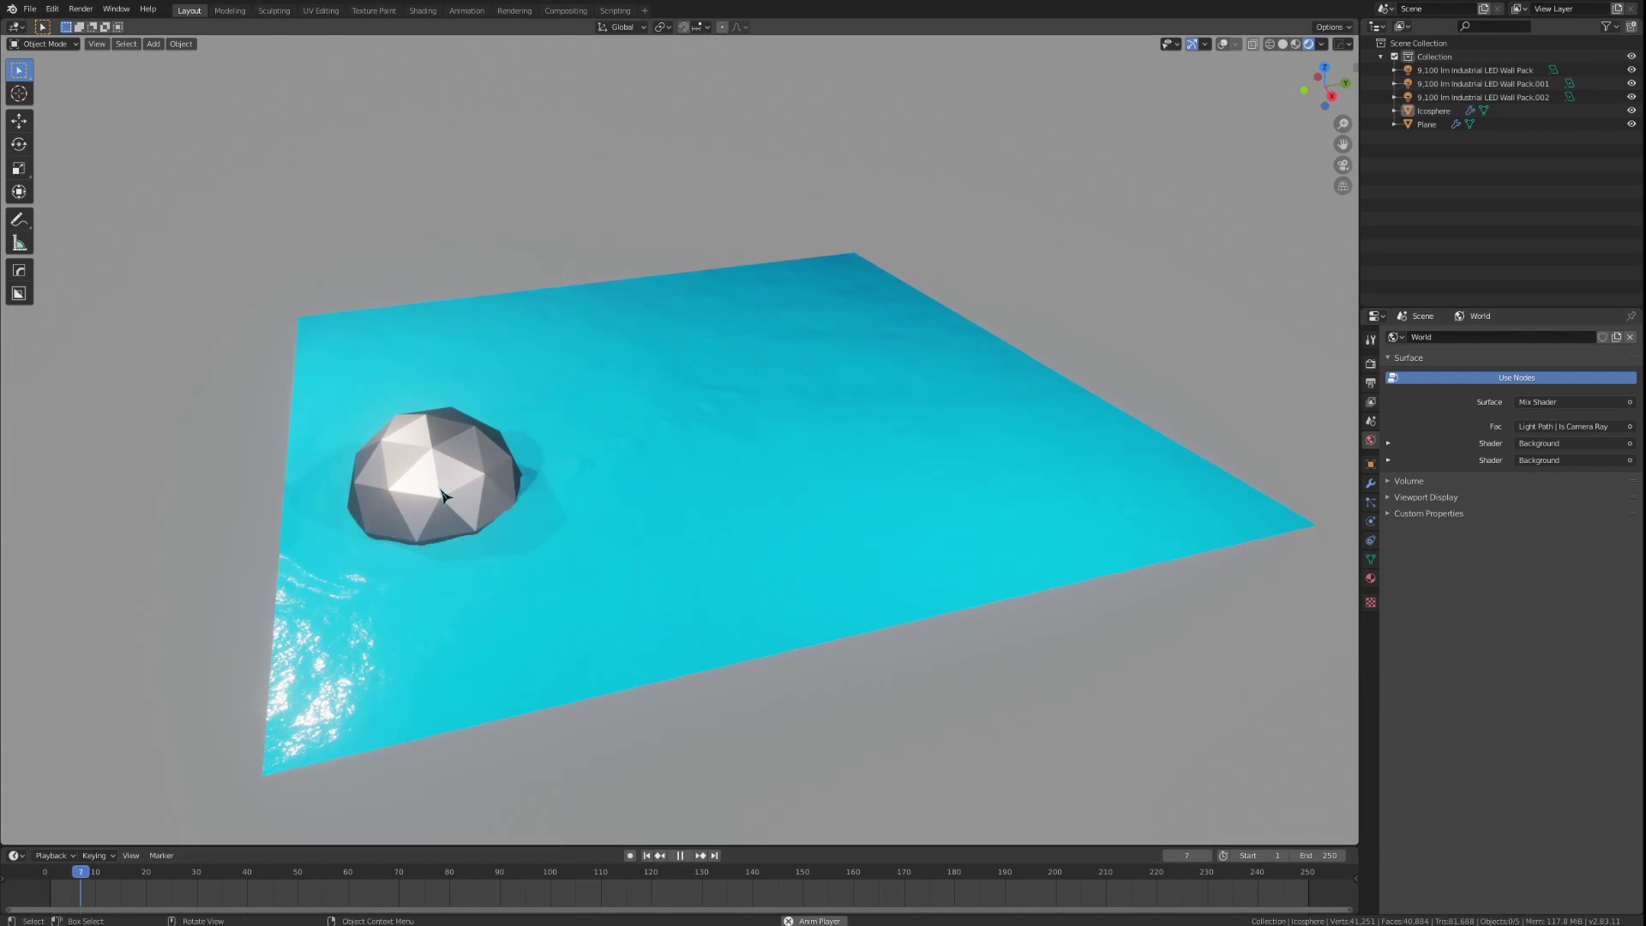
- Move the icosphere horizontally (Shift+Z locked) across the water several times, orbiting to watch the ripples
click(439, 486)
key(g)
key(shift+z)
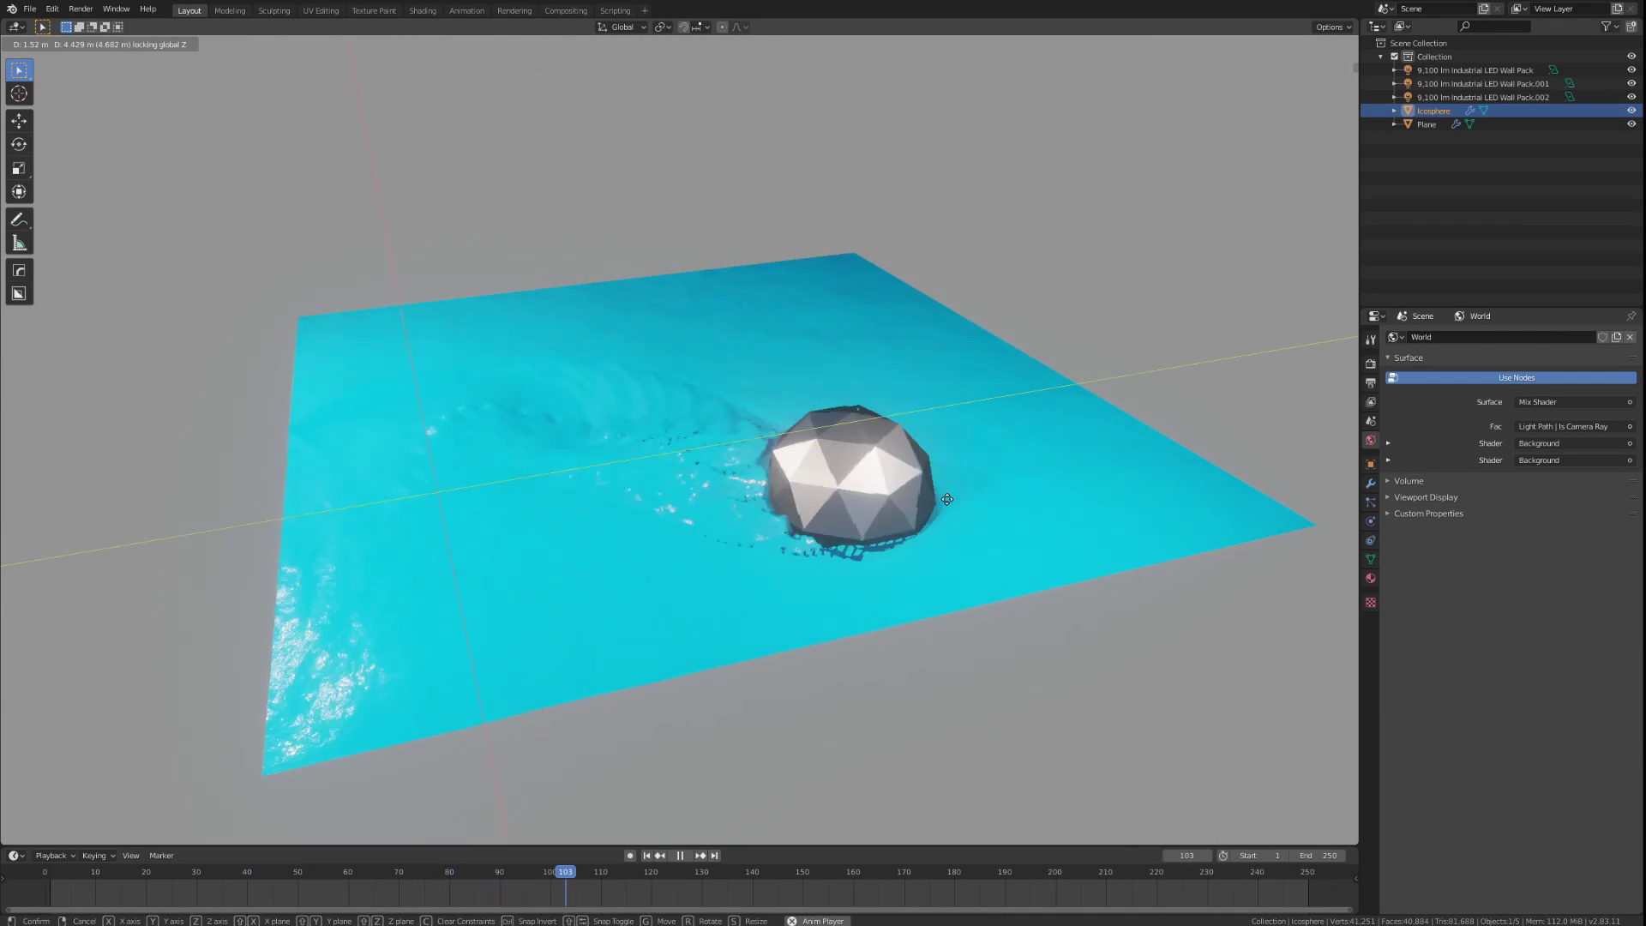
click(887, 475)
key(g)
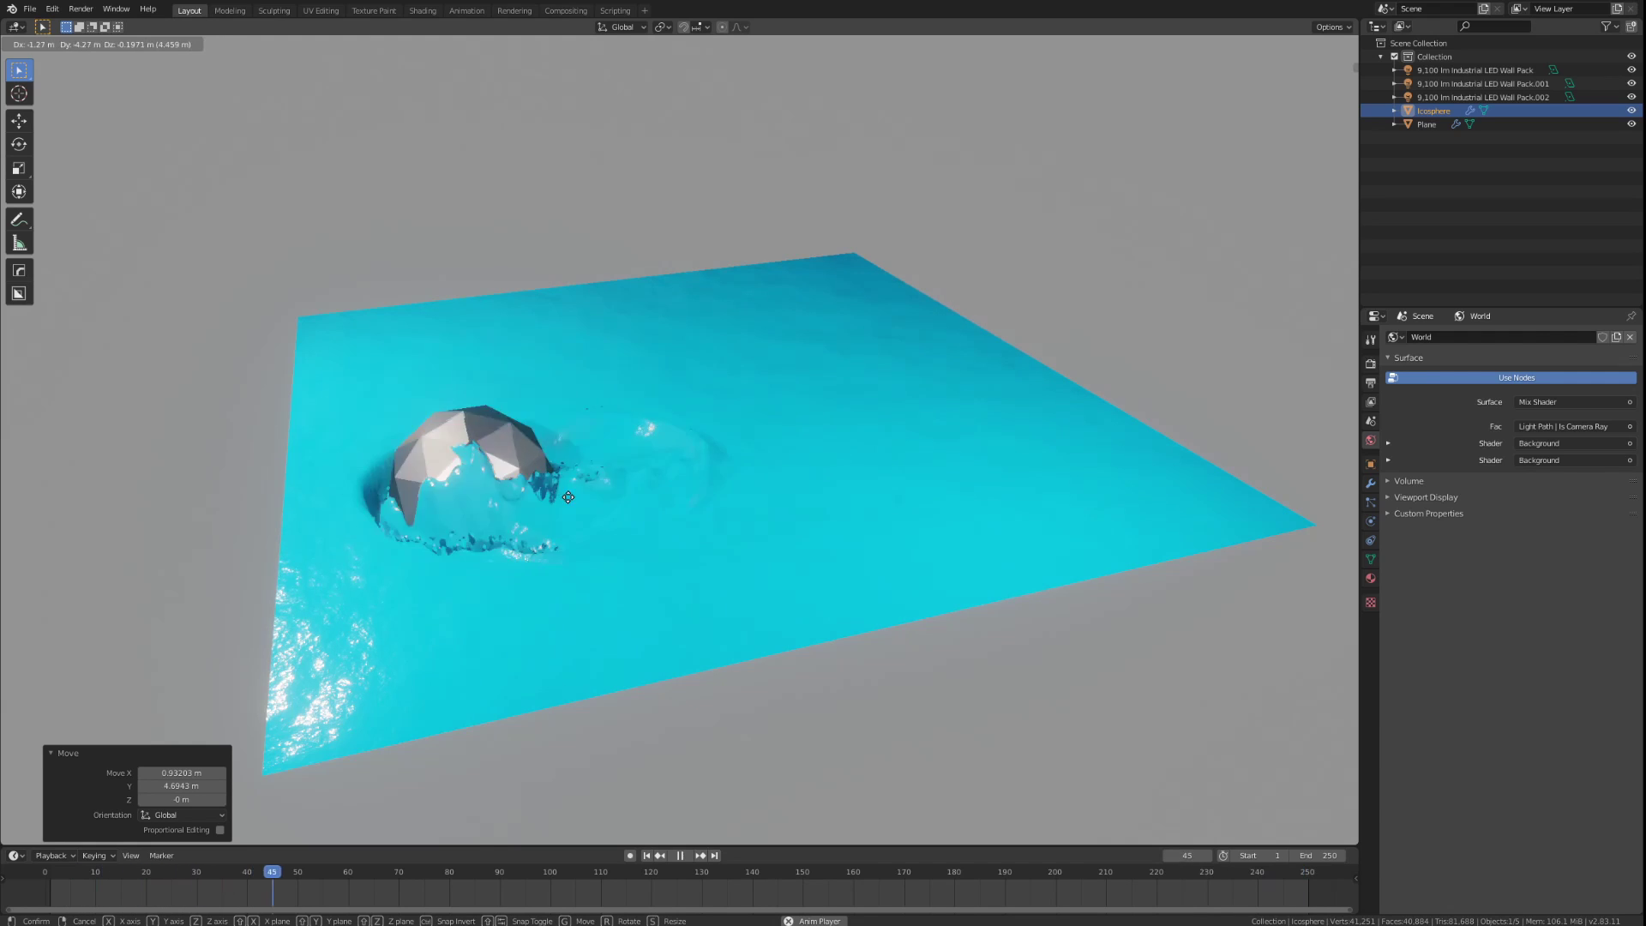
click(754, 486)
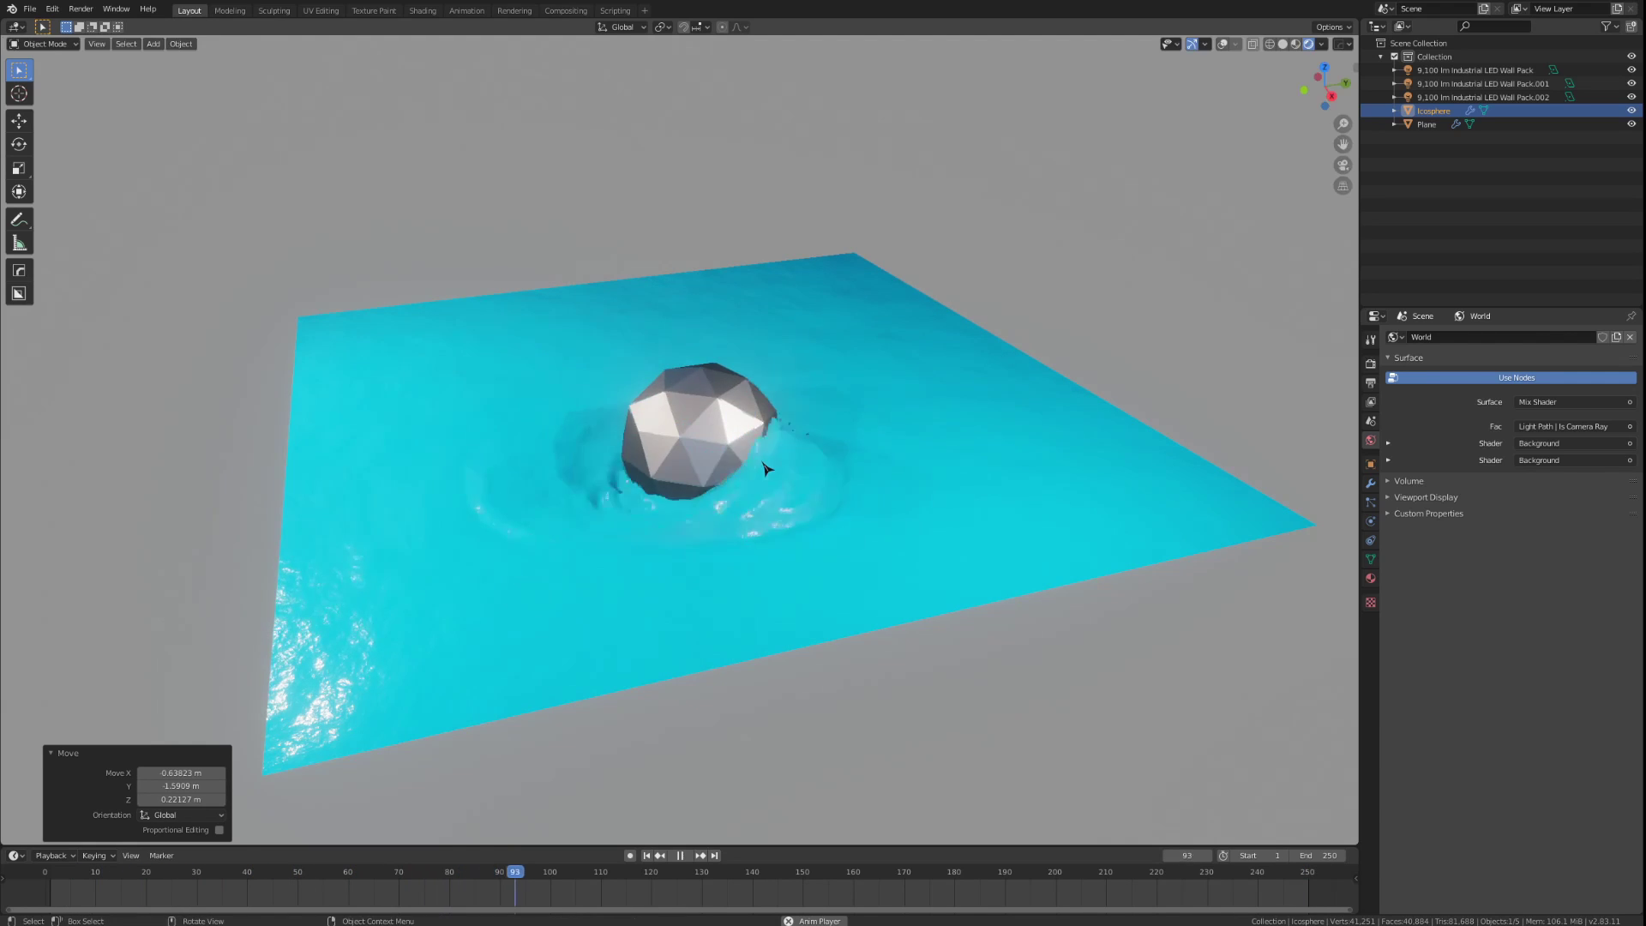
middle_drag(755, 487, 760, 558)
key(g)
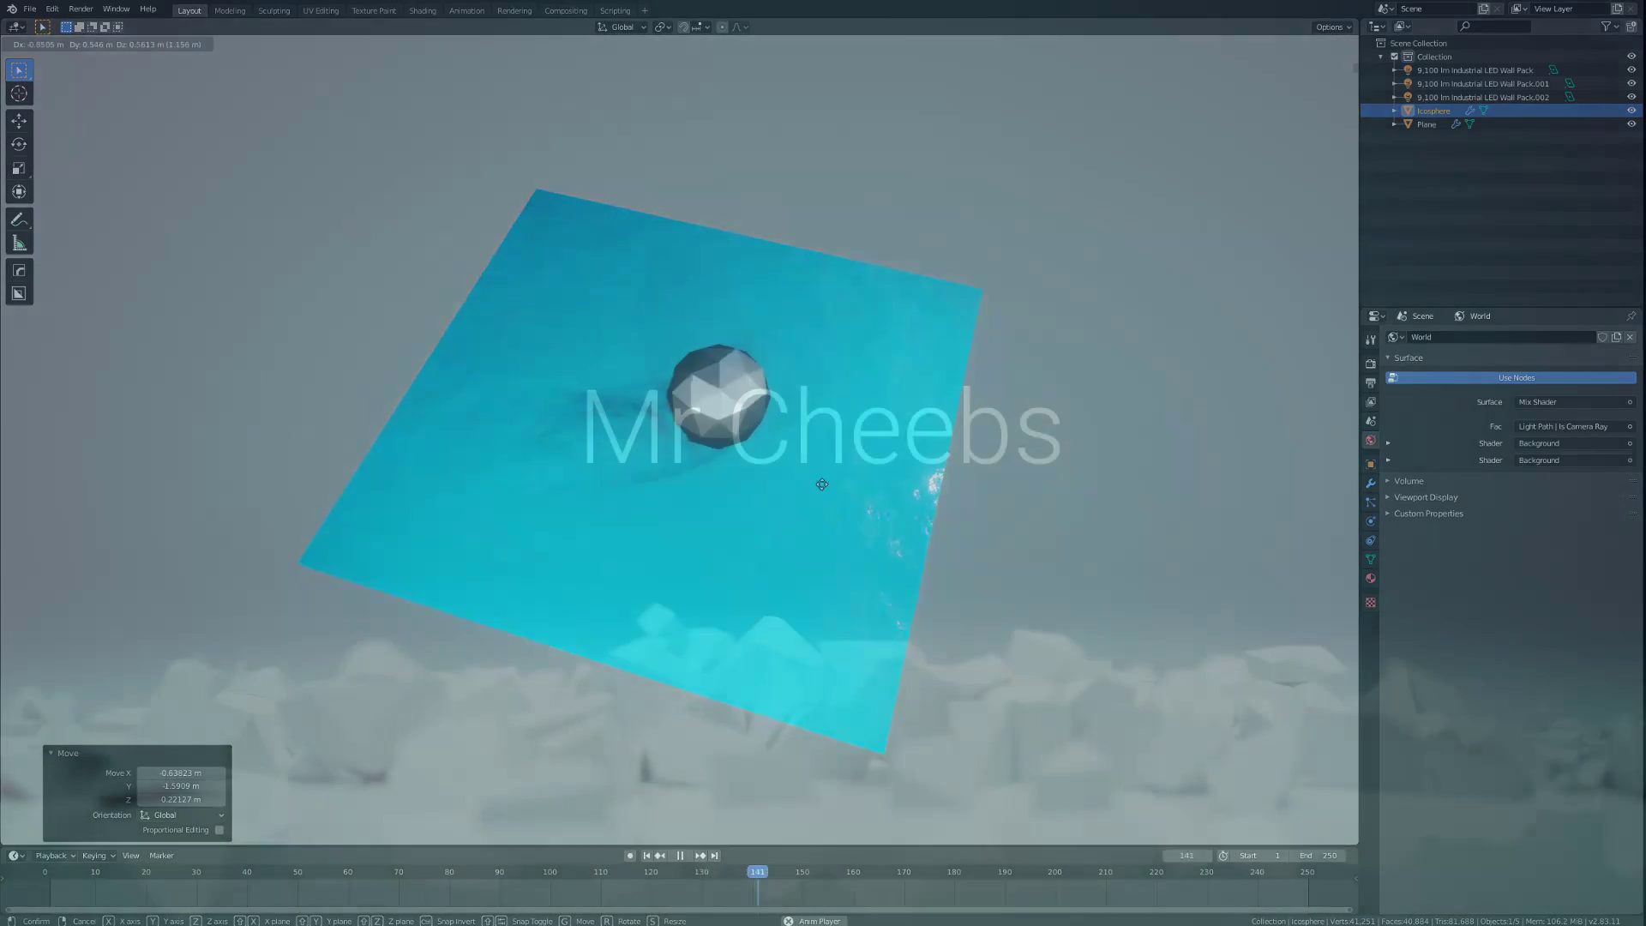